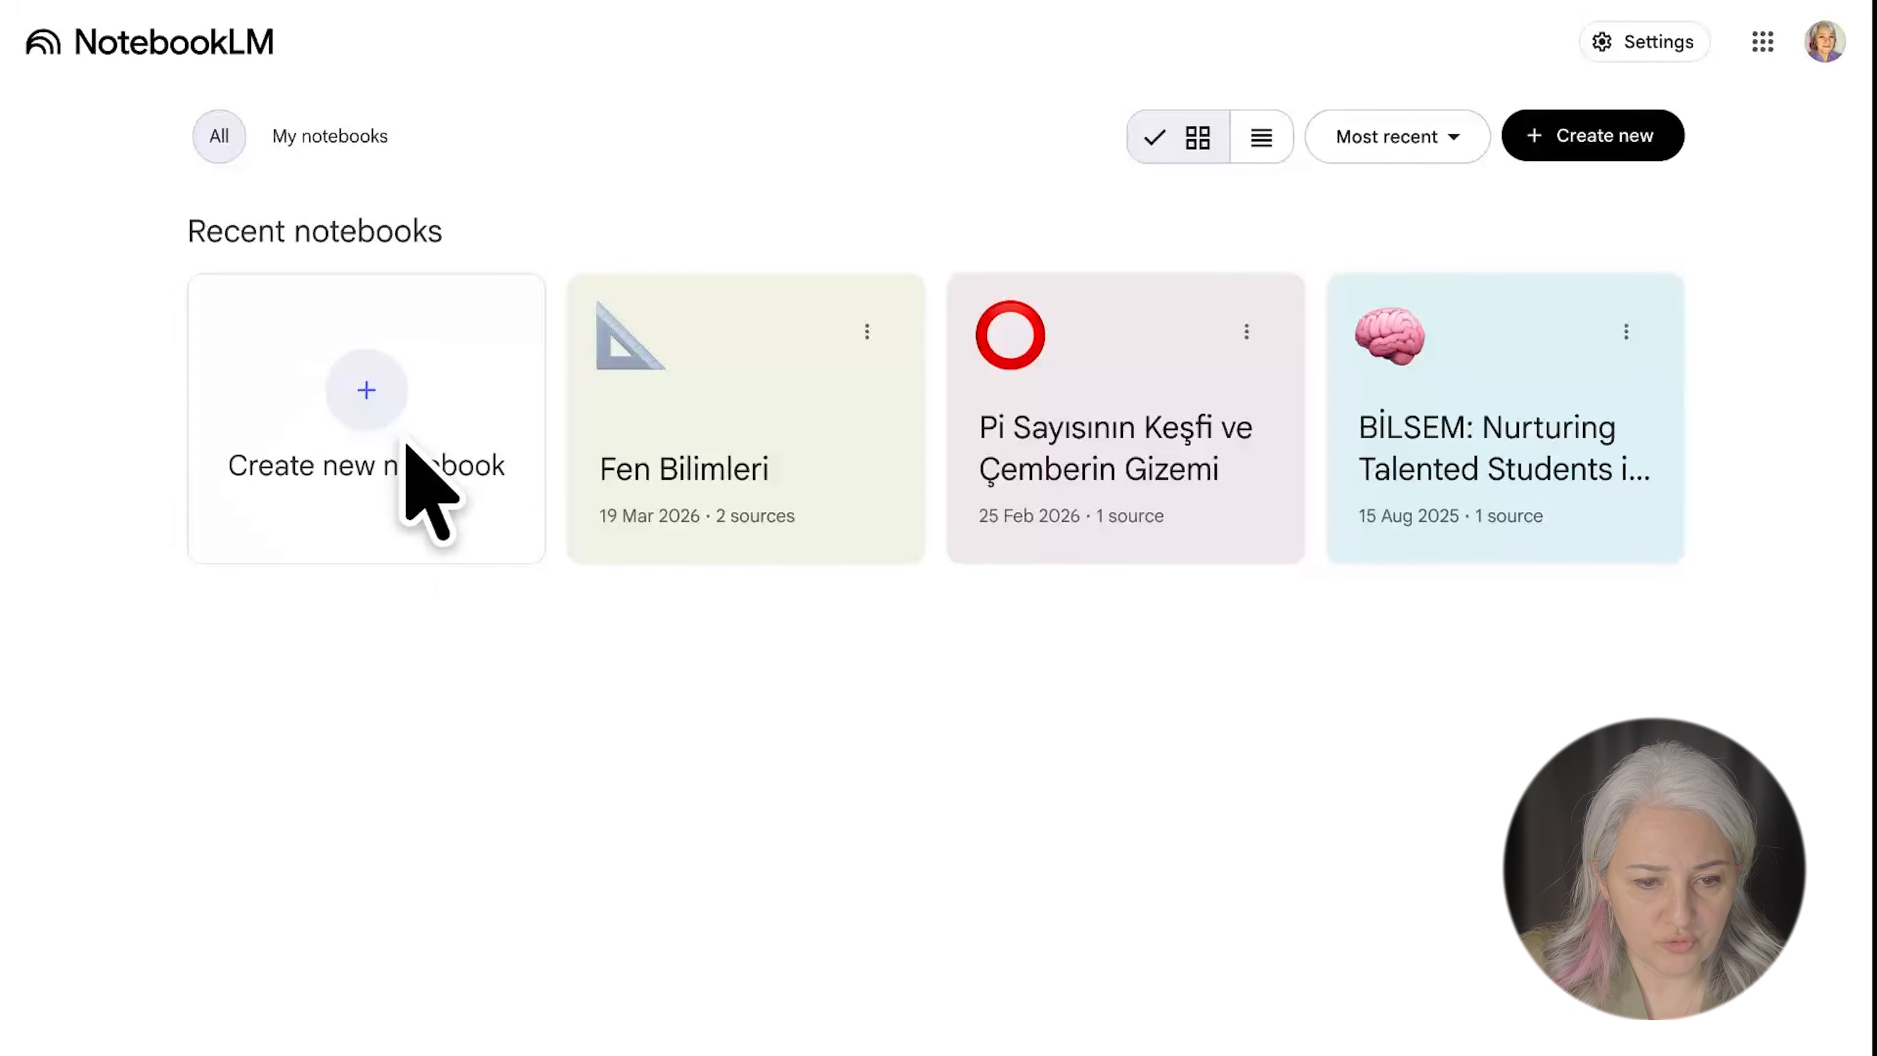
click(385, 374)
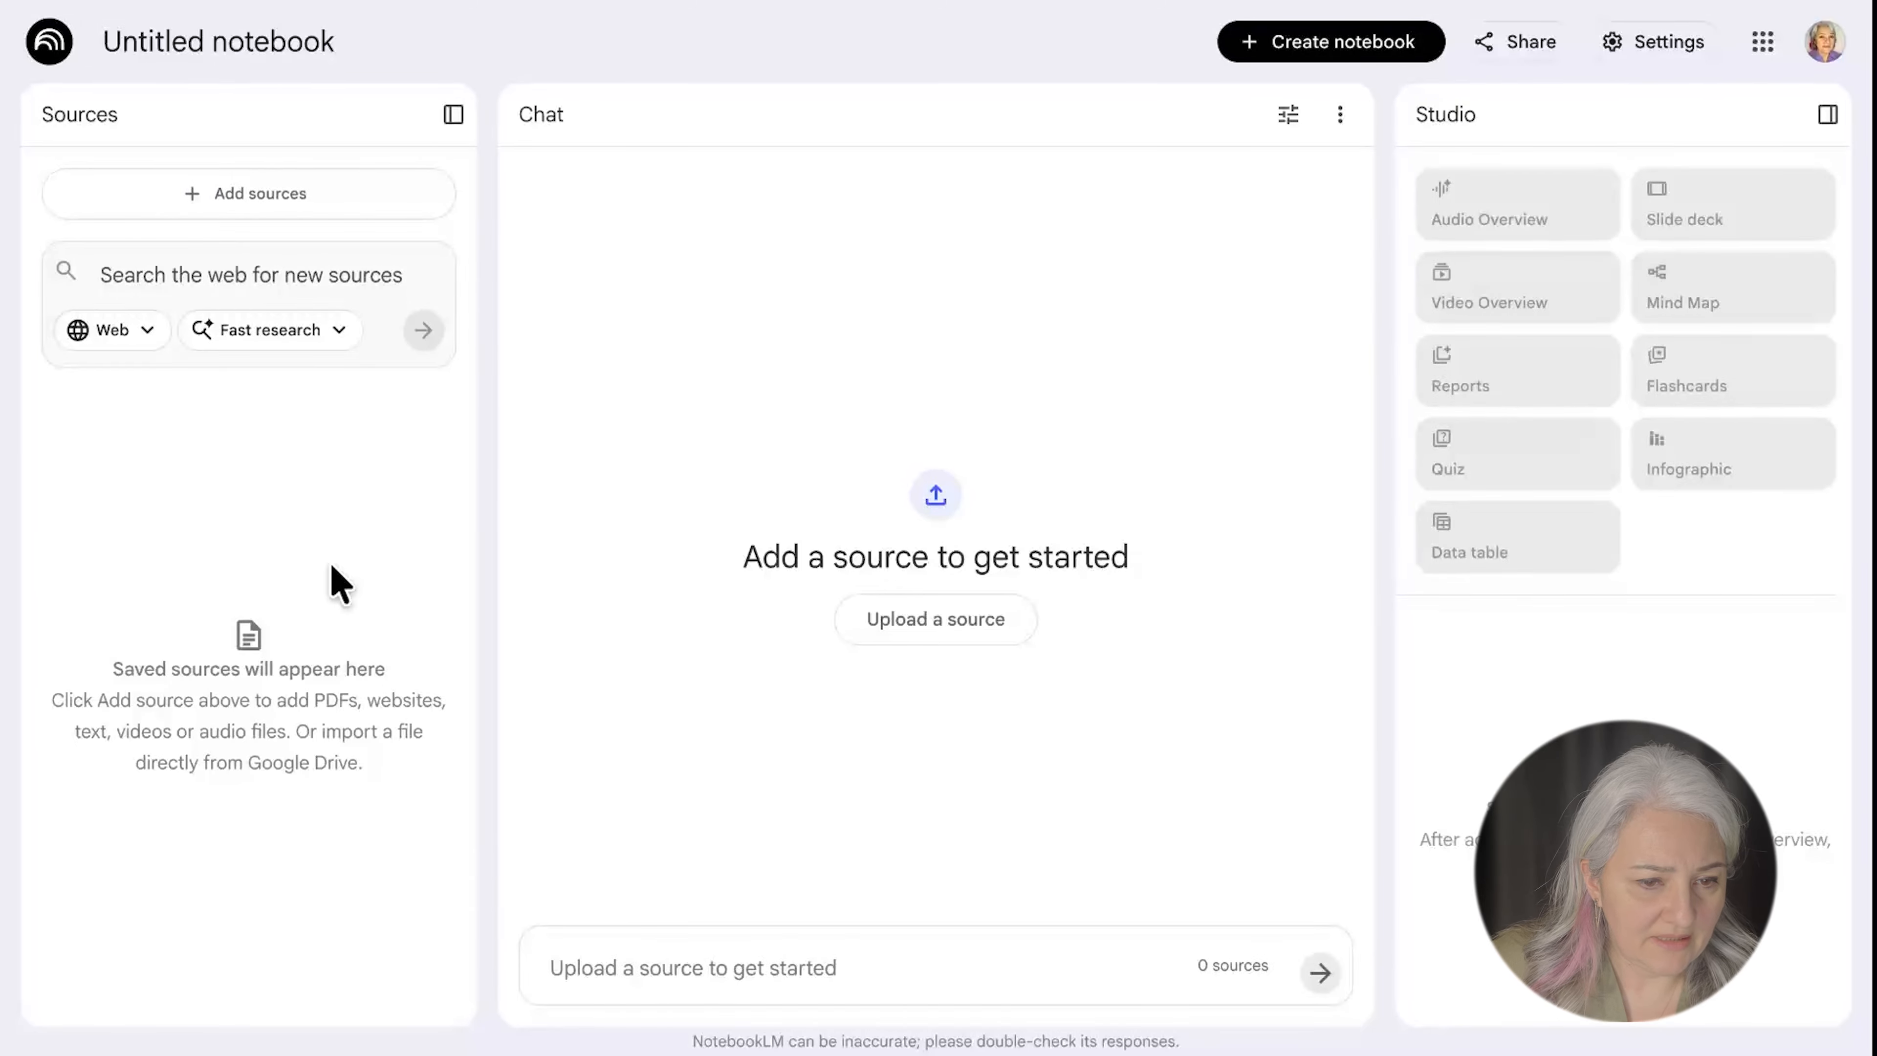
click(260, 210)
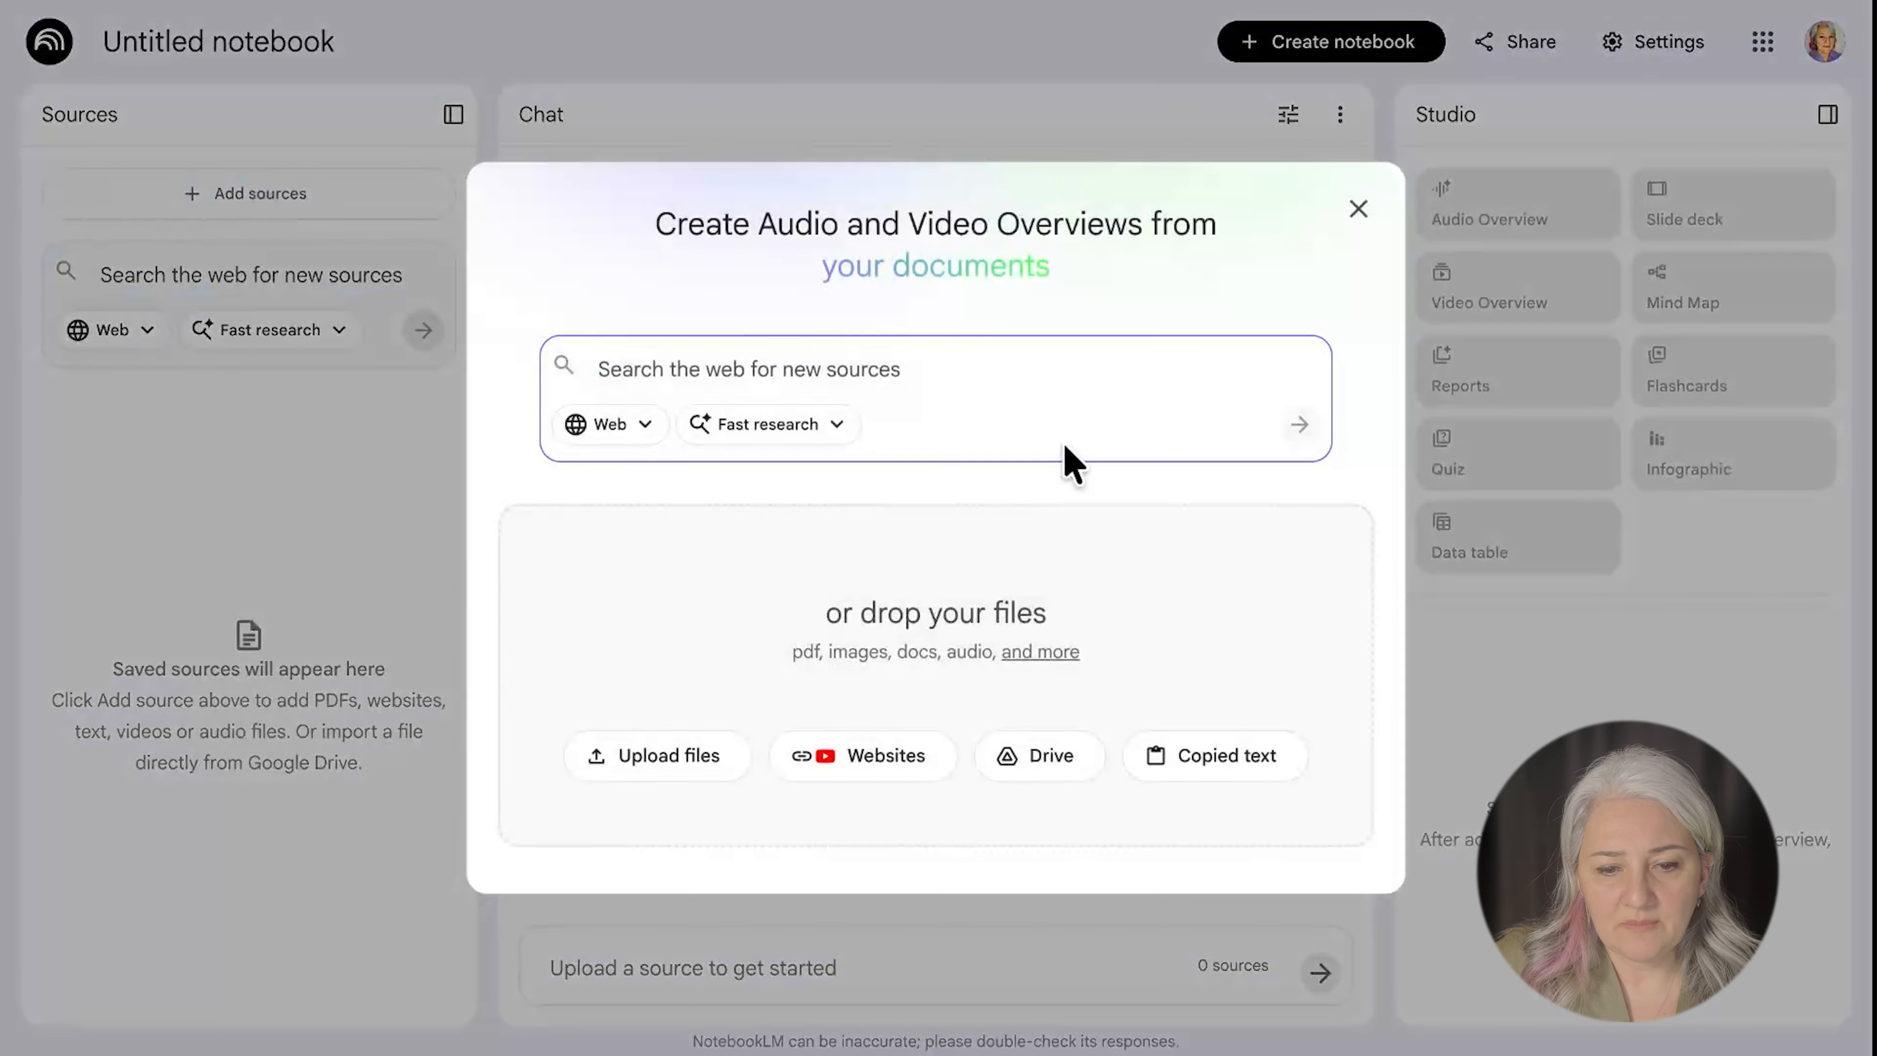
click(654, 762)
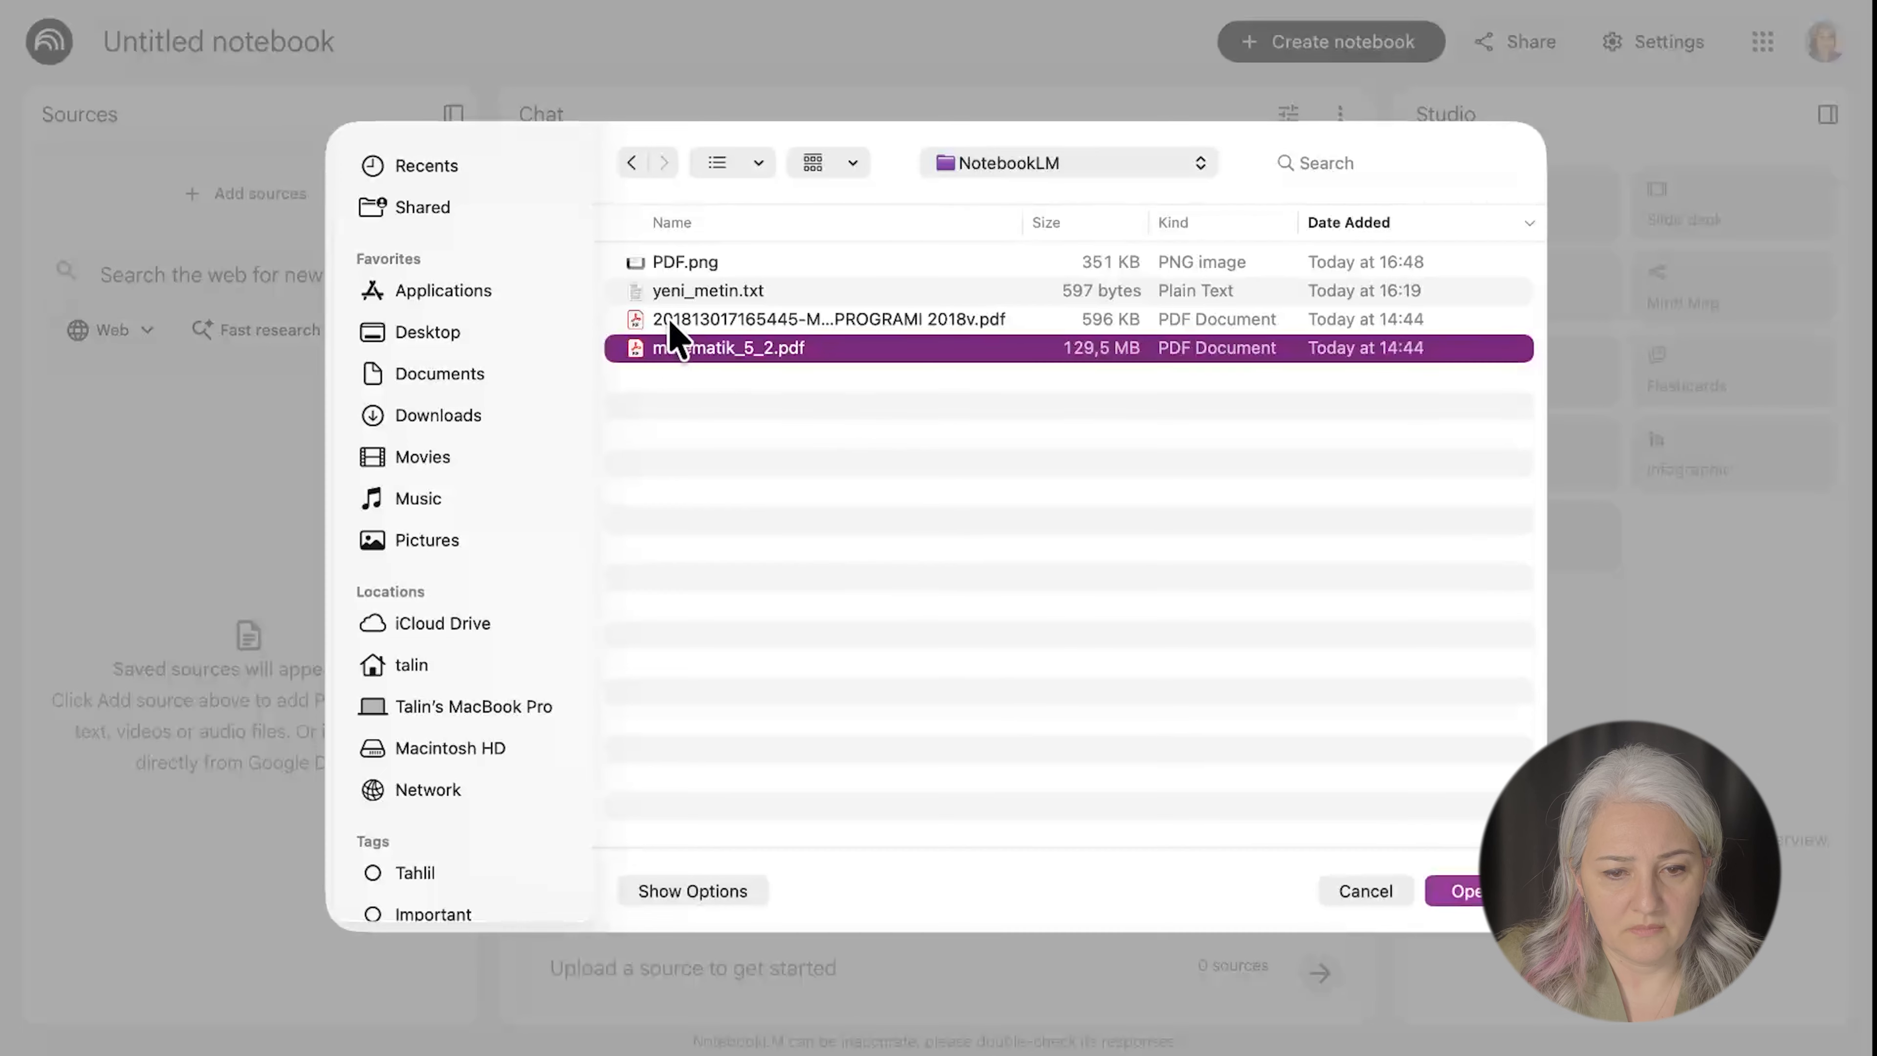
shift+click(672, 319)
click(1448, 891)
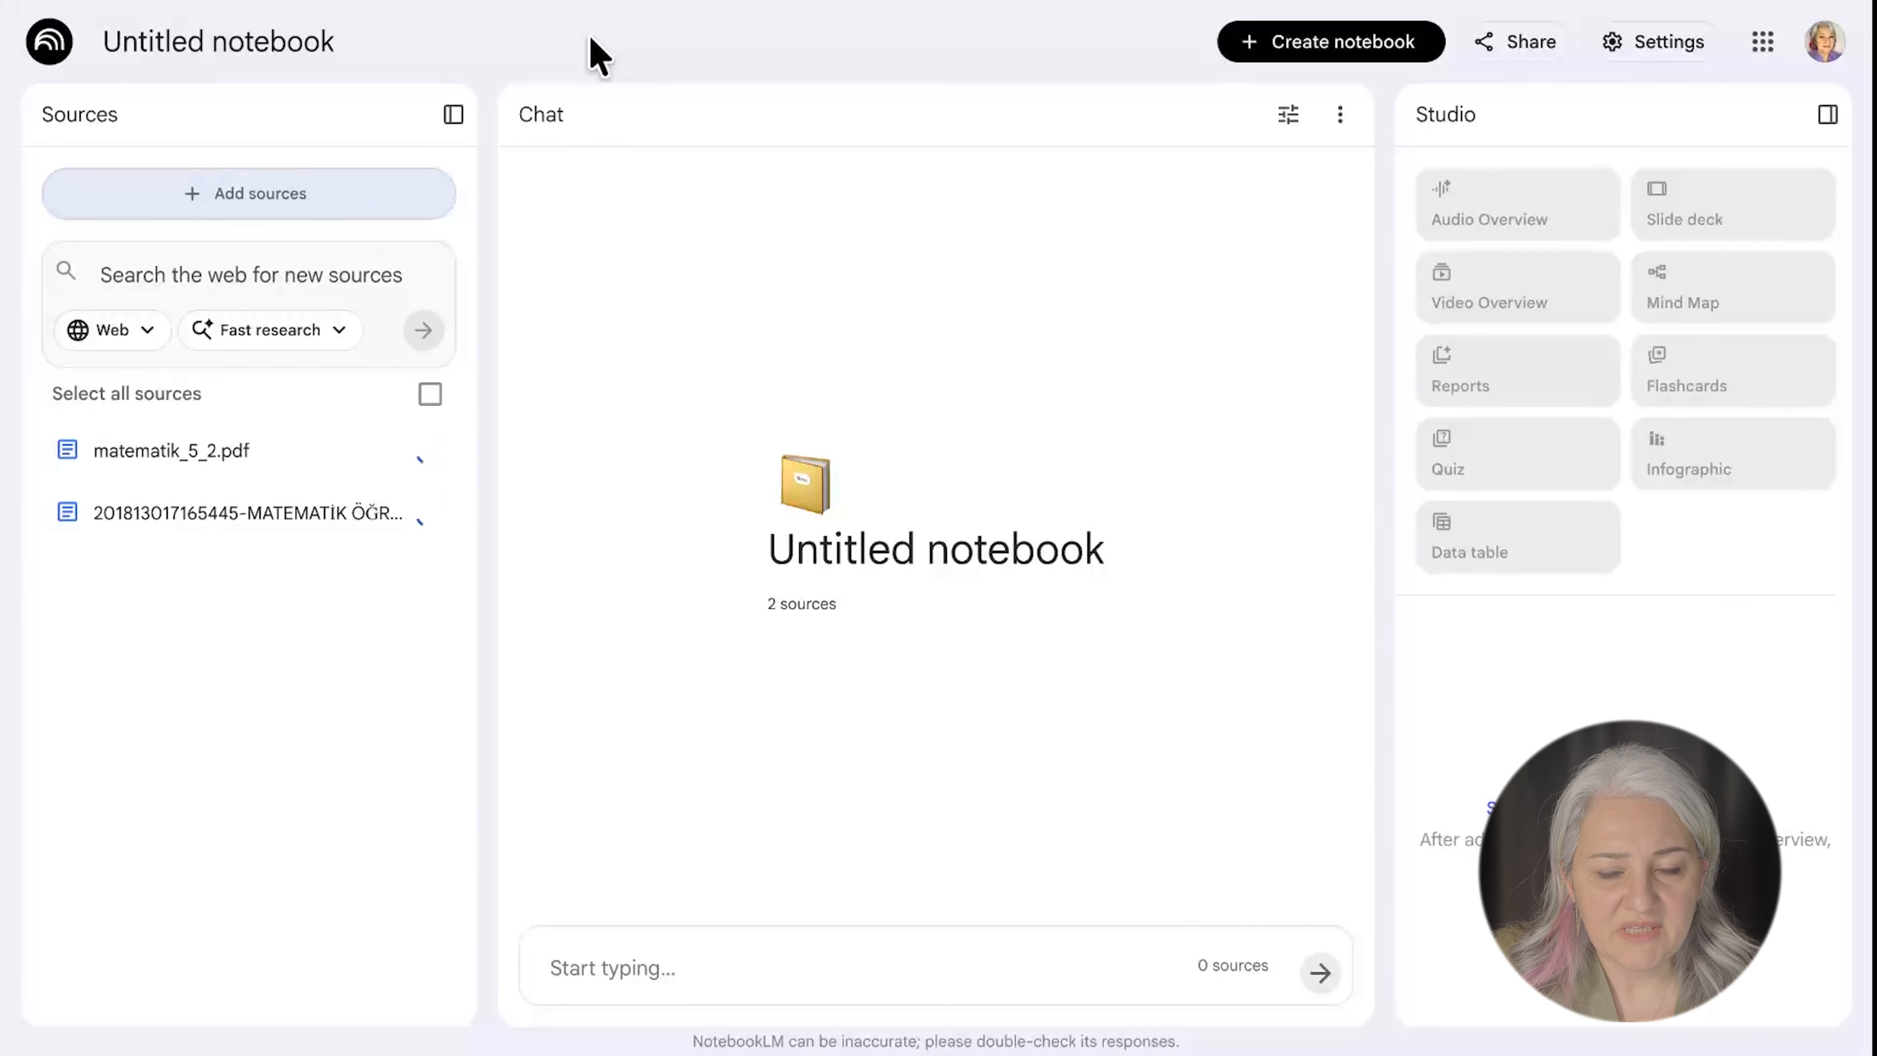
Rename the untitled notebook as Matematik.
click(203, 39)
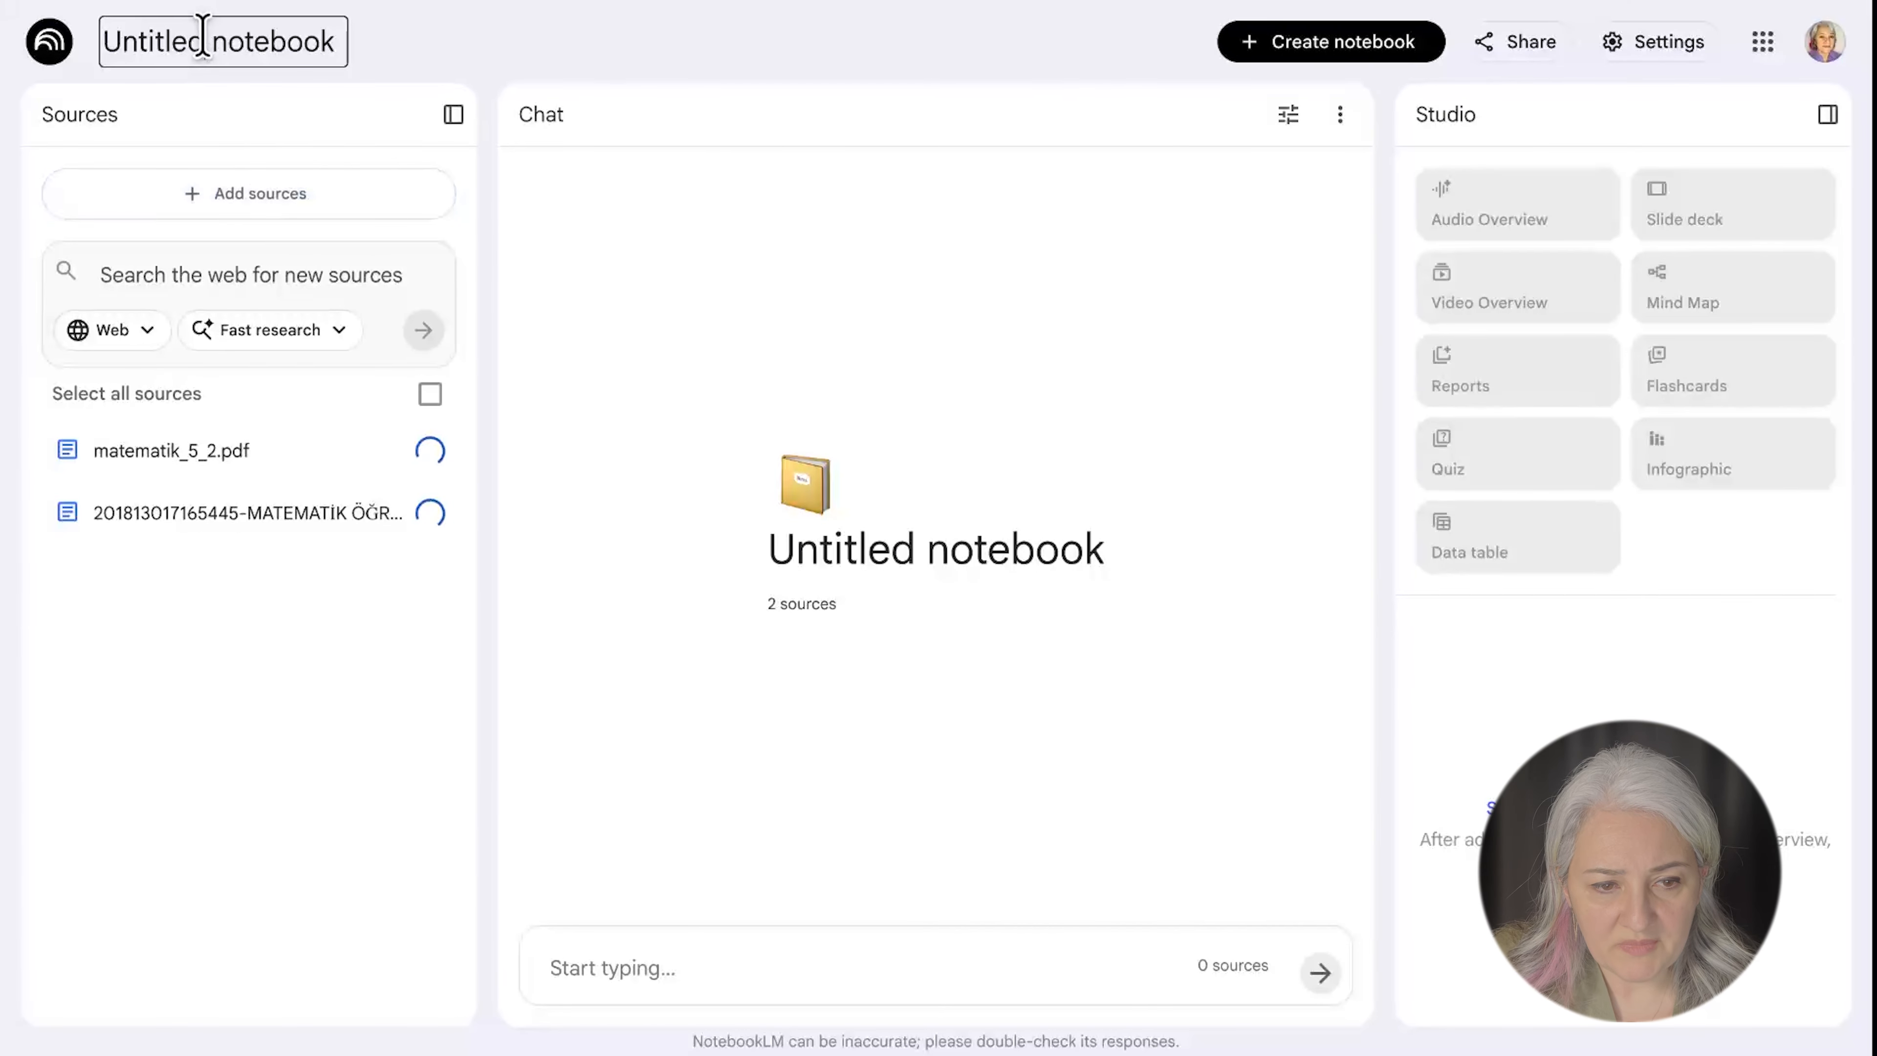
triple_click(257, 39)
text(Matematik)
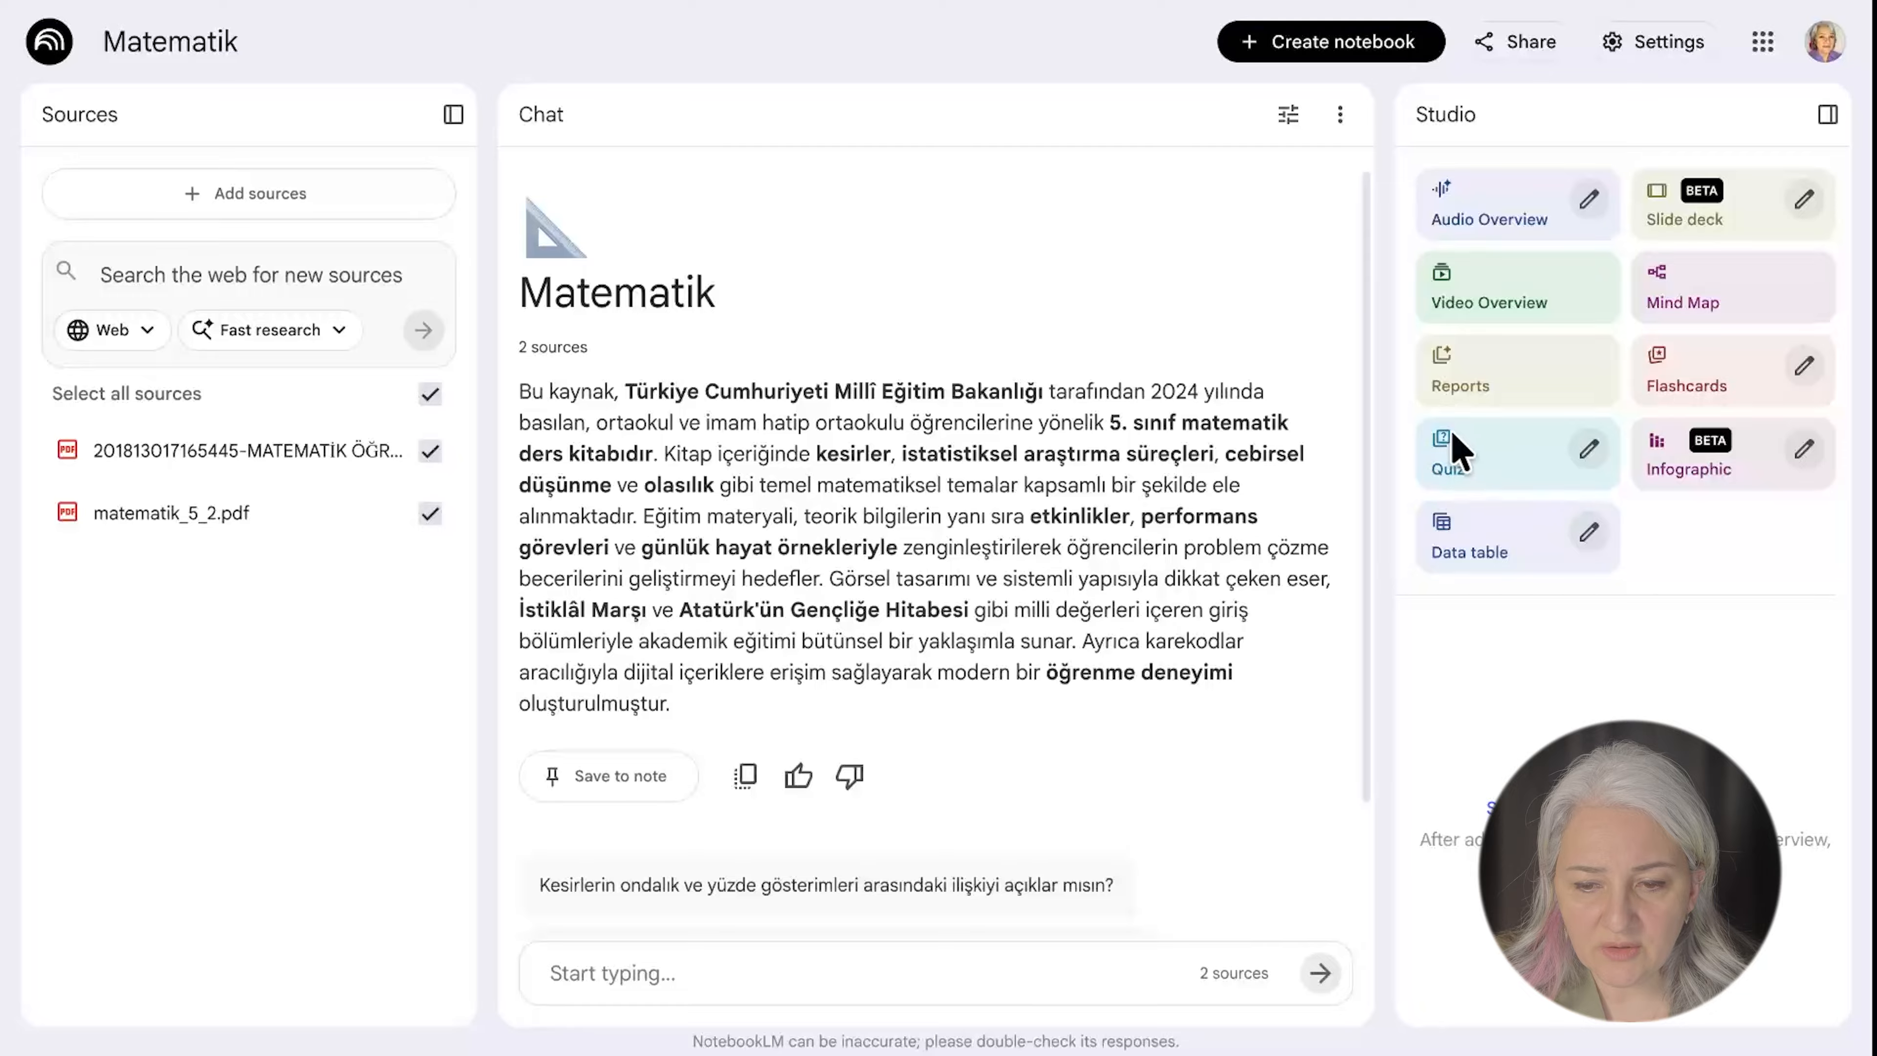
Generate a quiz with the standard number of questions, medium difficulty and the topic instruction "5. sınıf seviyesine uygun olsun".
click(1587, 449)
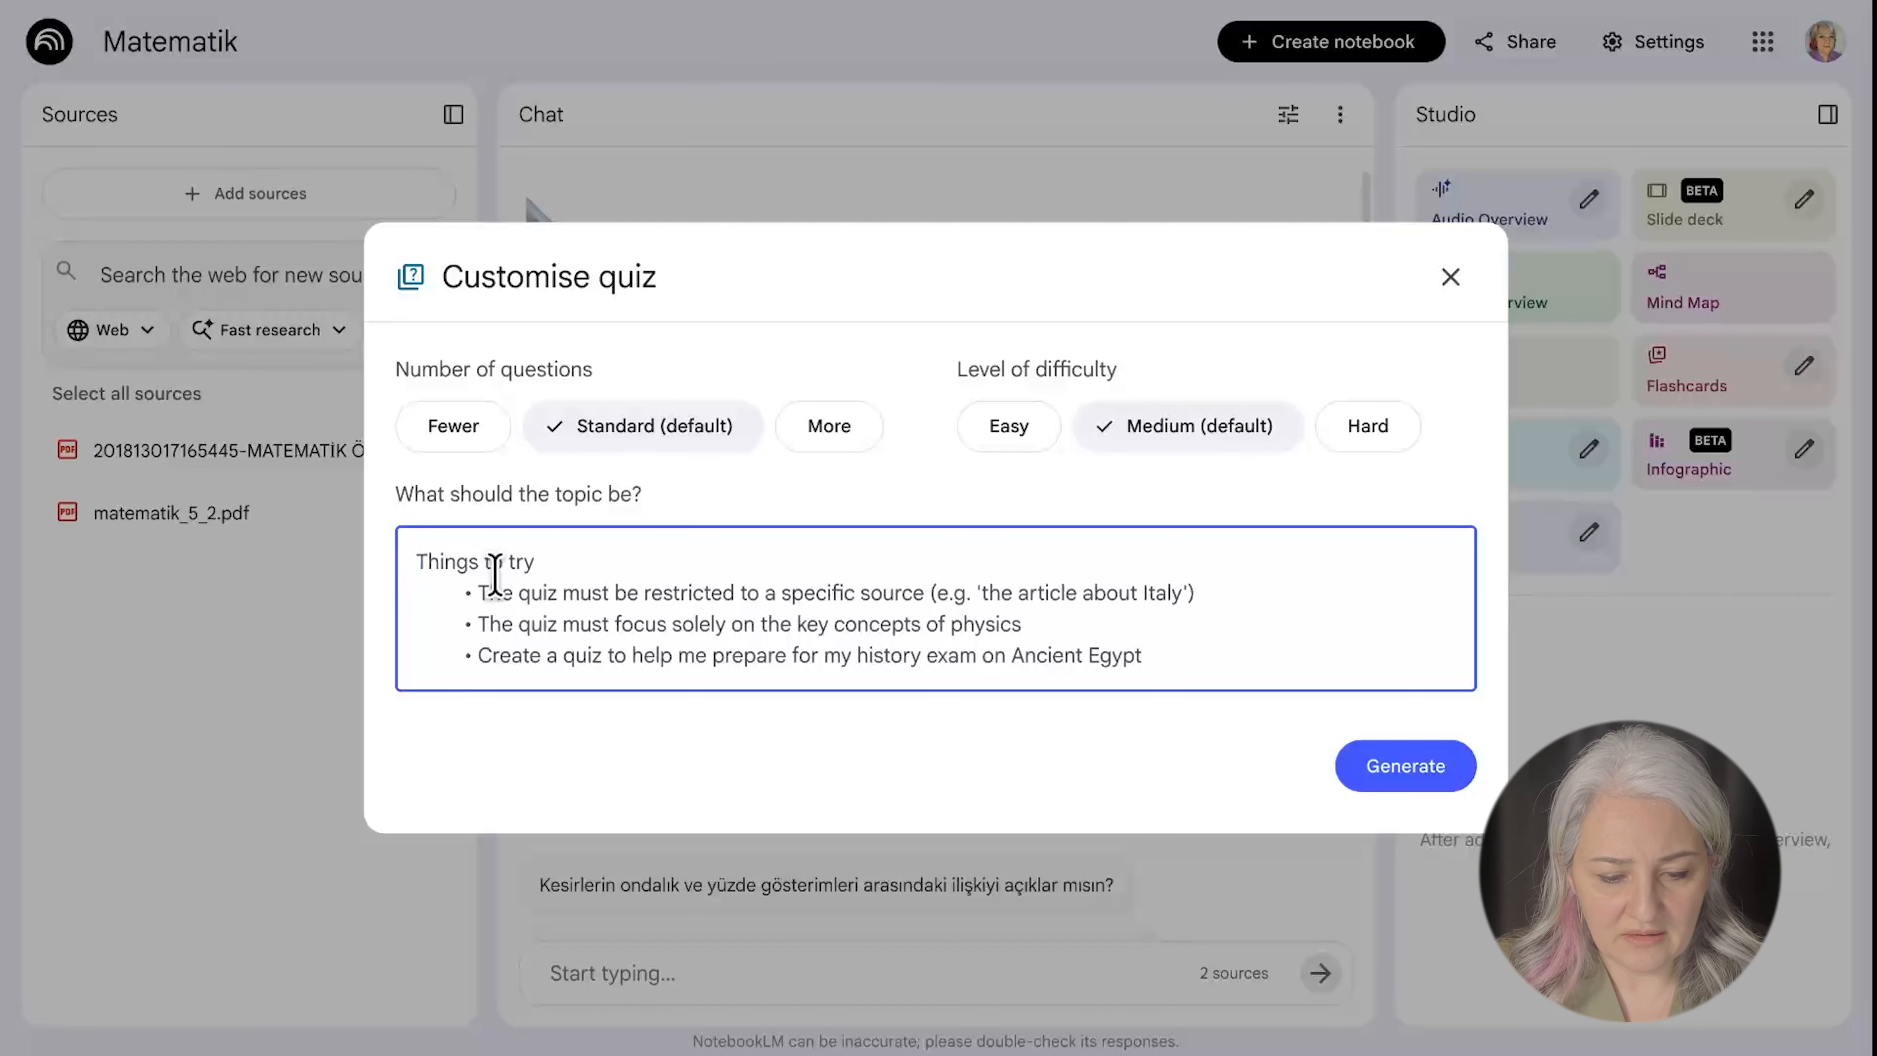
text(5. sınıf seviyesine uygun olsun.)
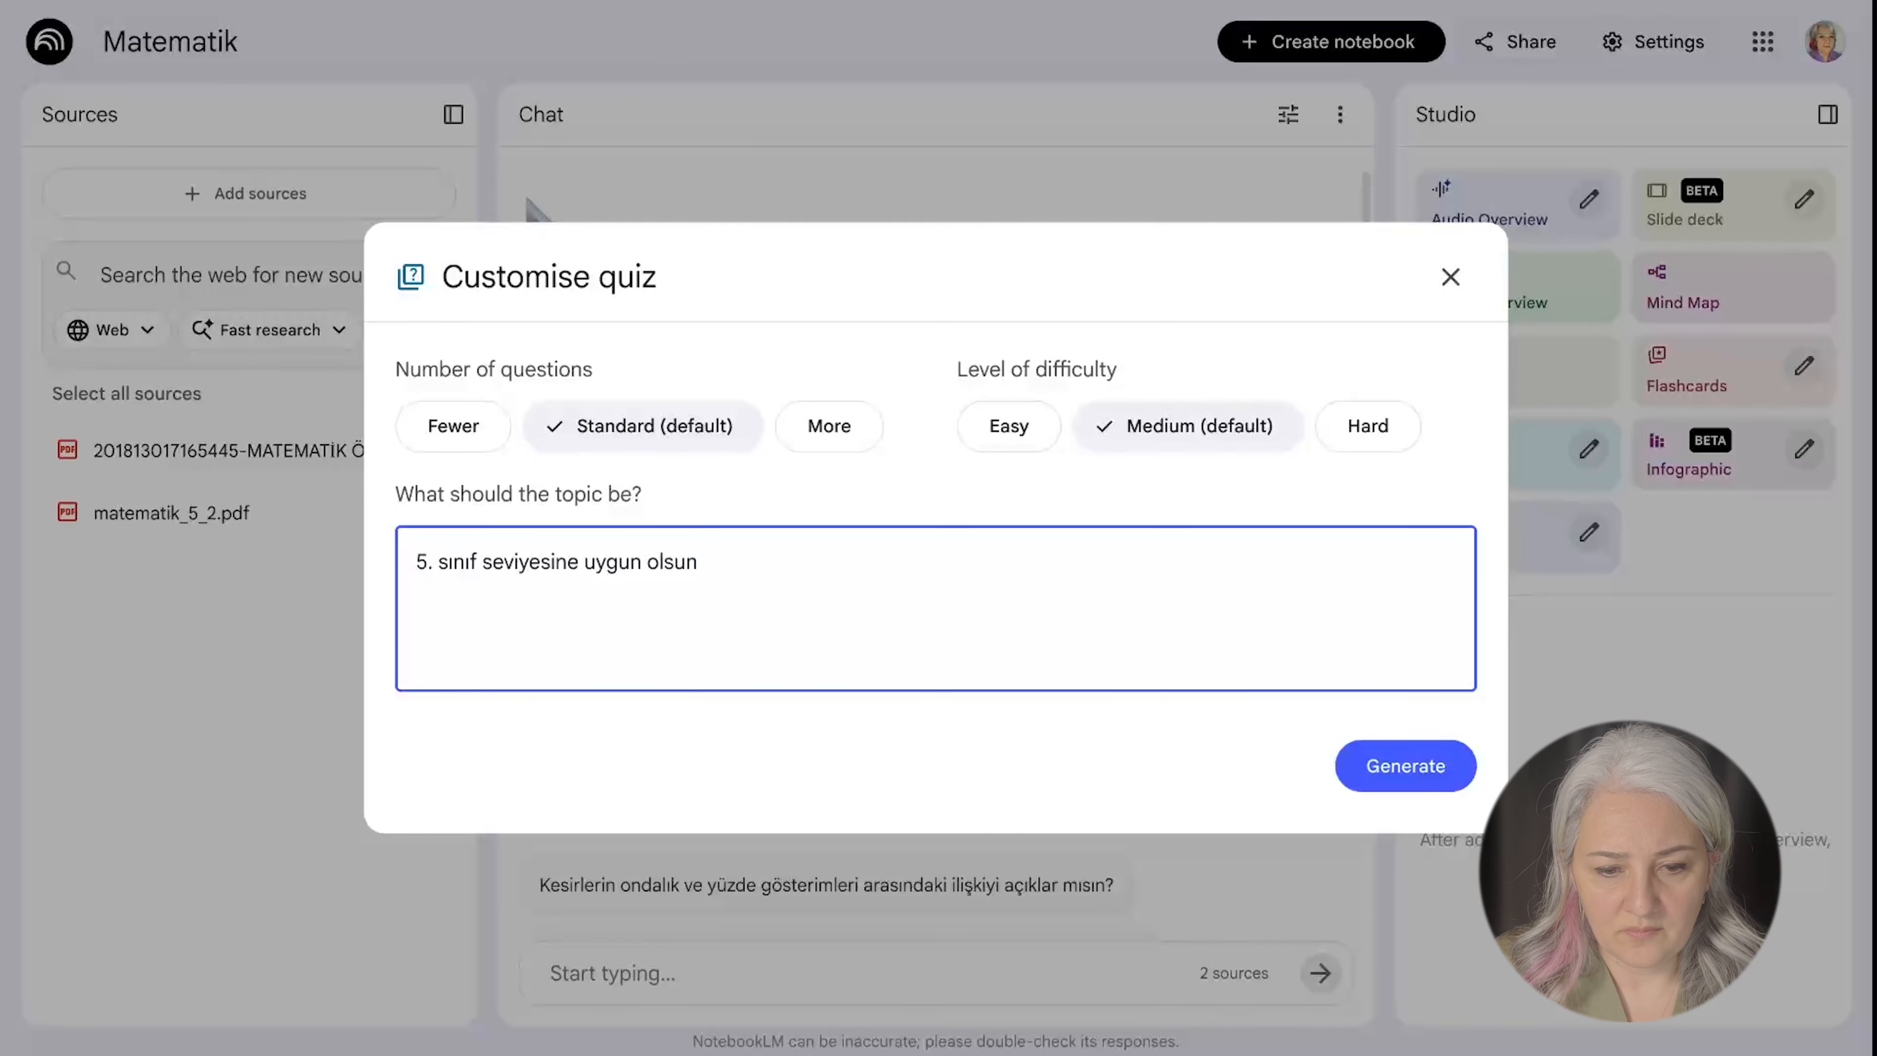
click(1408, 769)
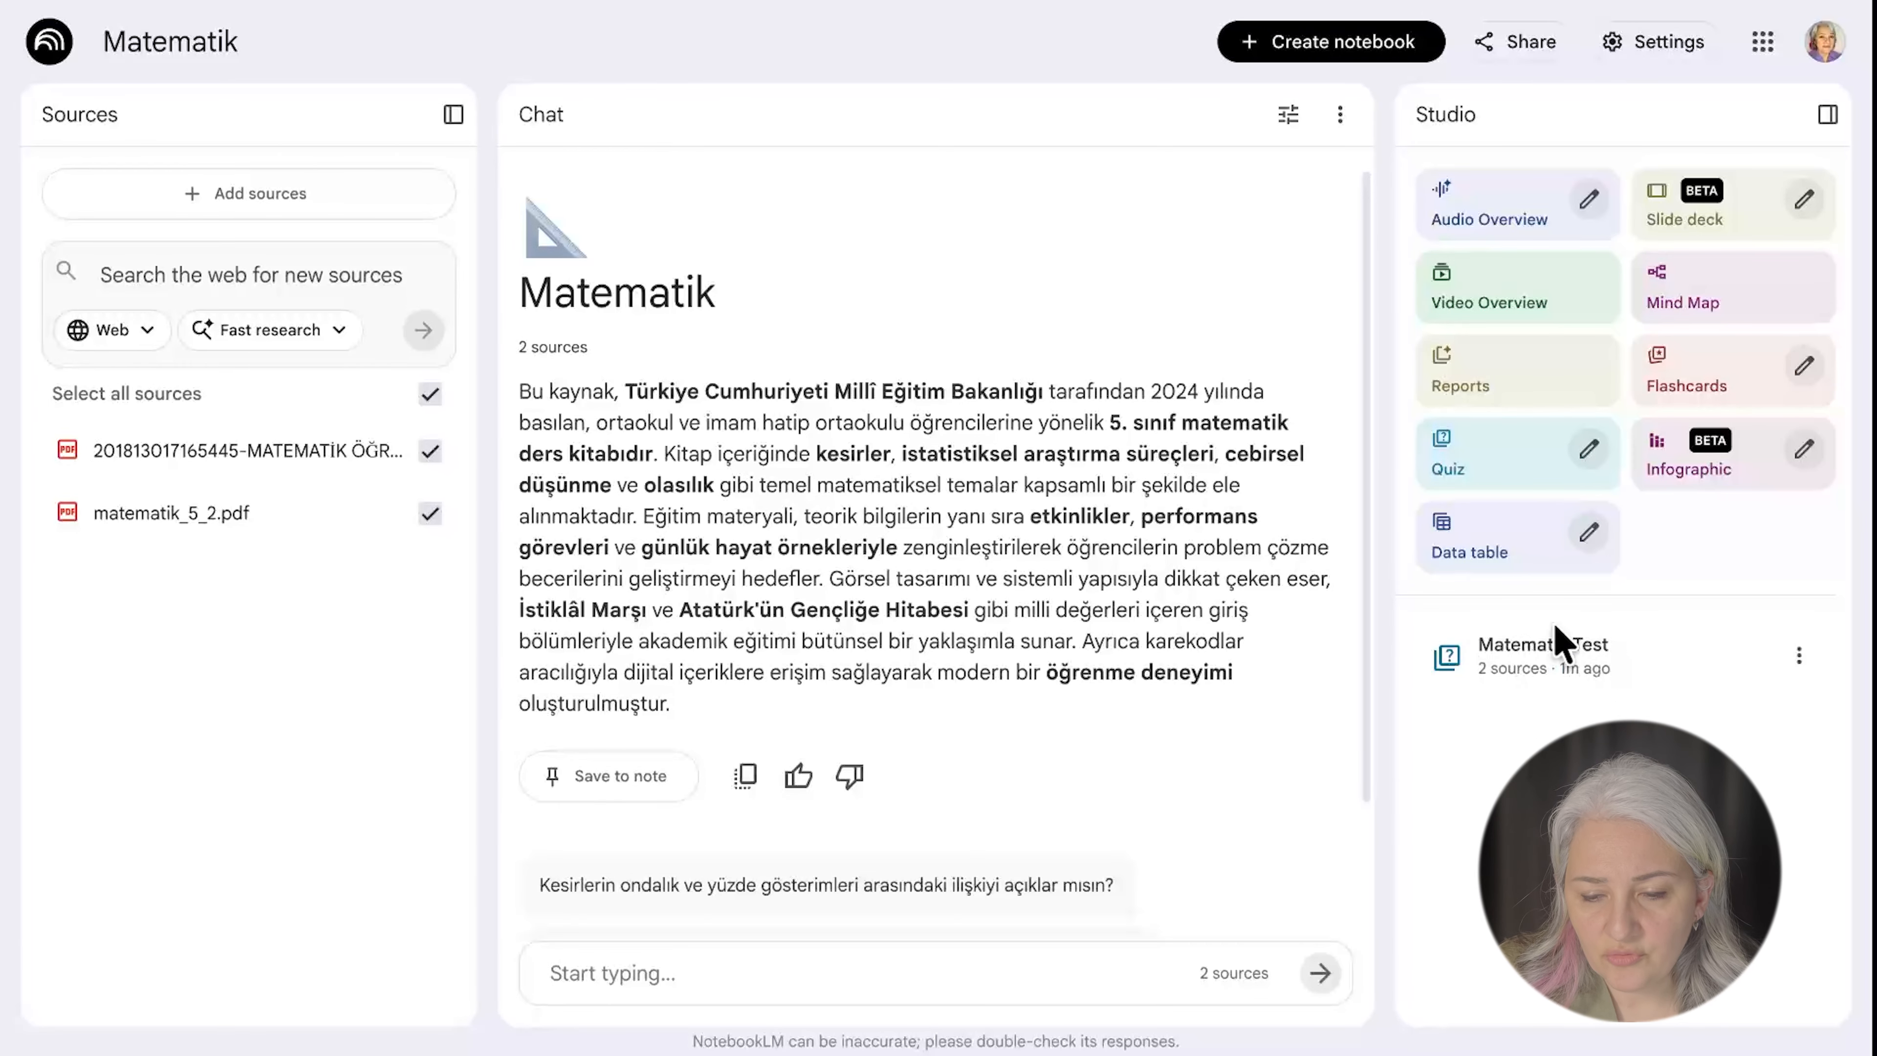
Open the Matematik Test quiz, answer the first question with 820 040 070 and review the explanations of all its options.
click(1592, 649)
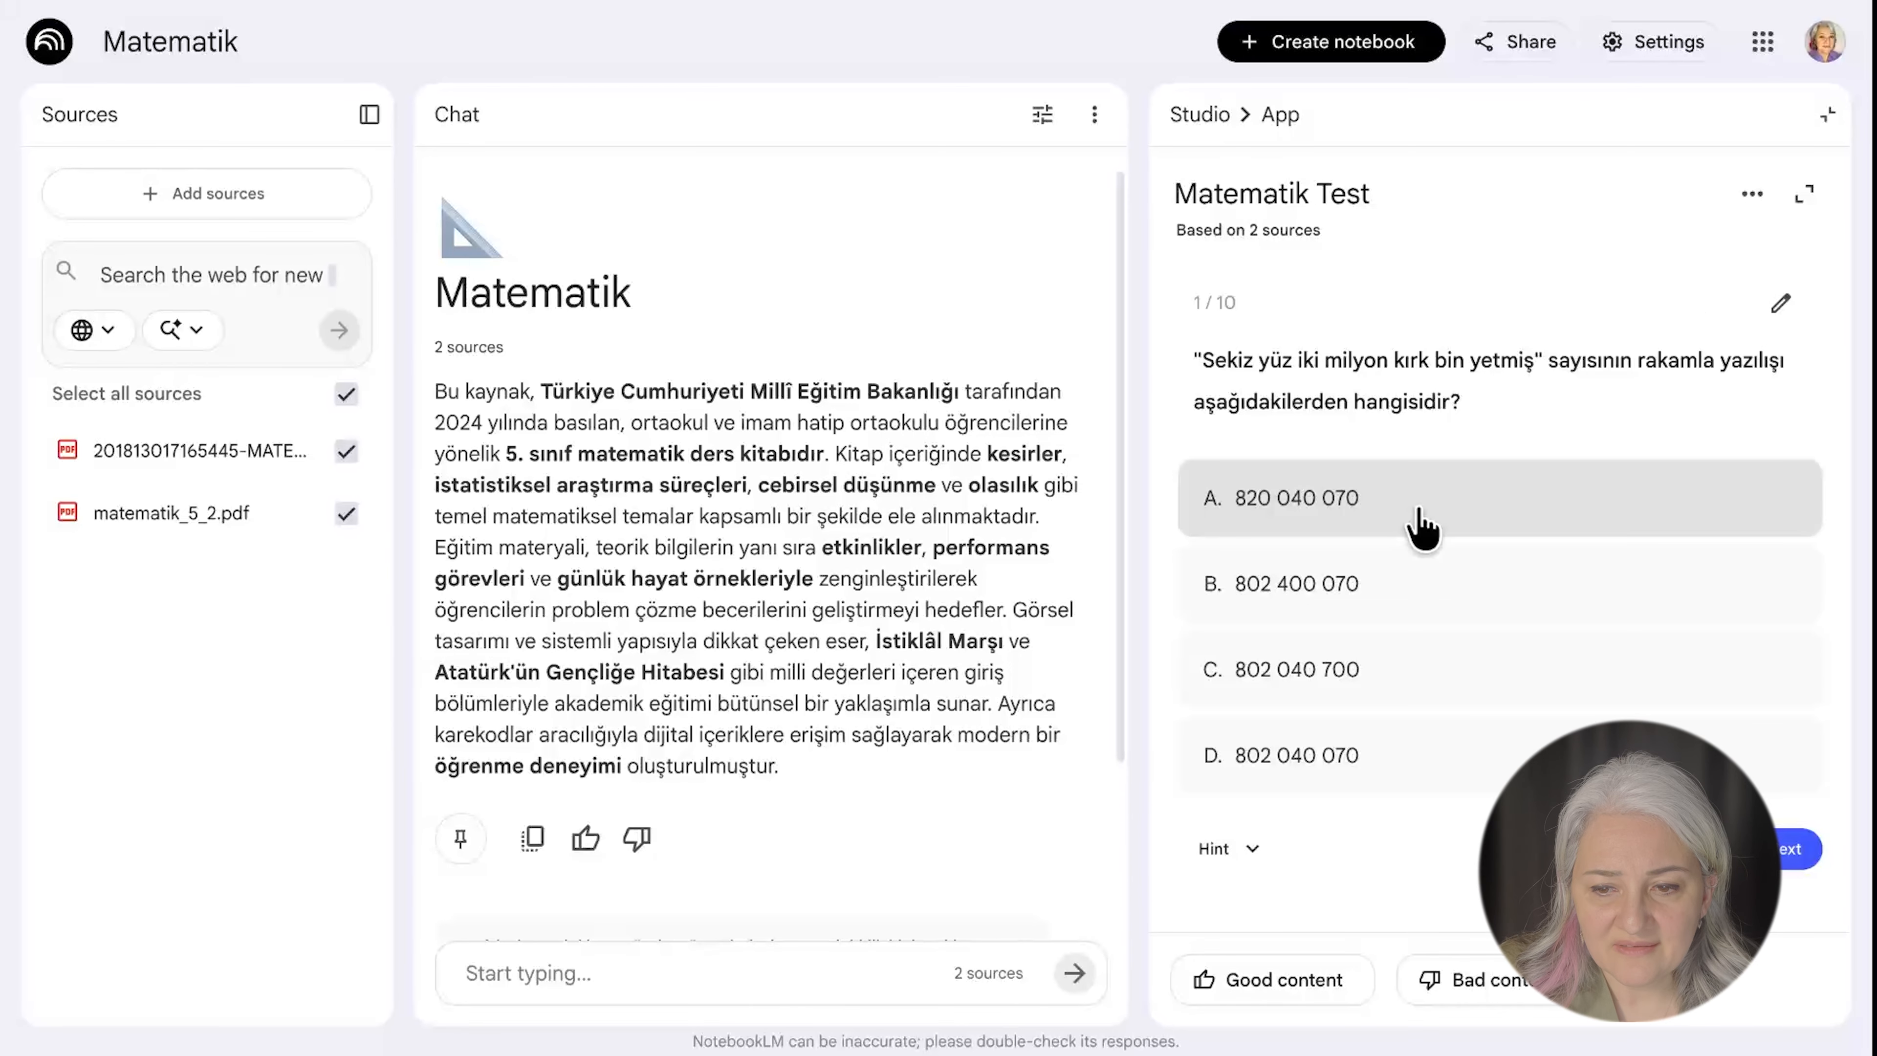
click(1433, 497)
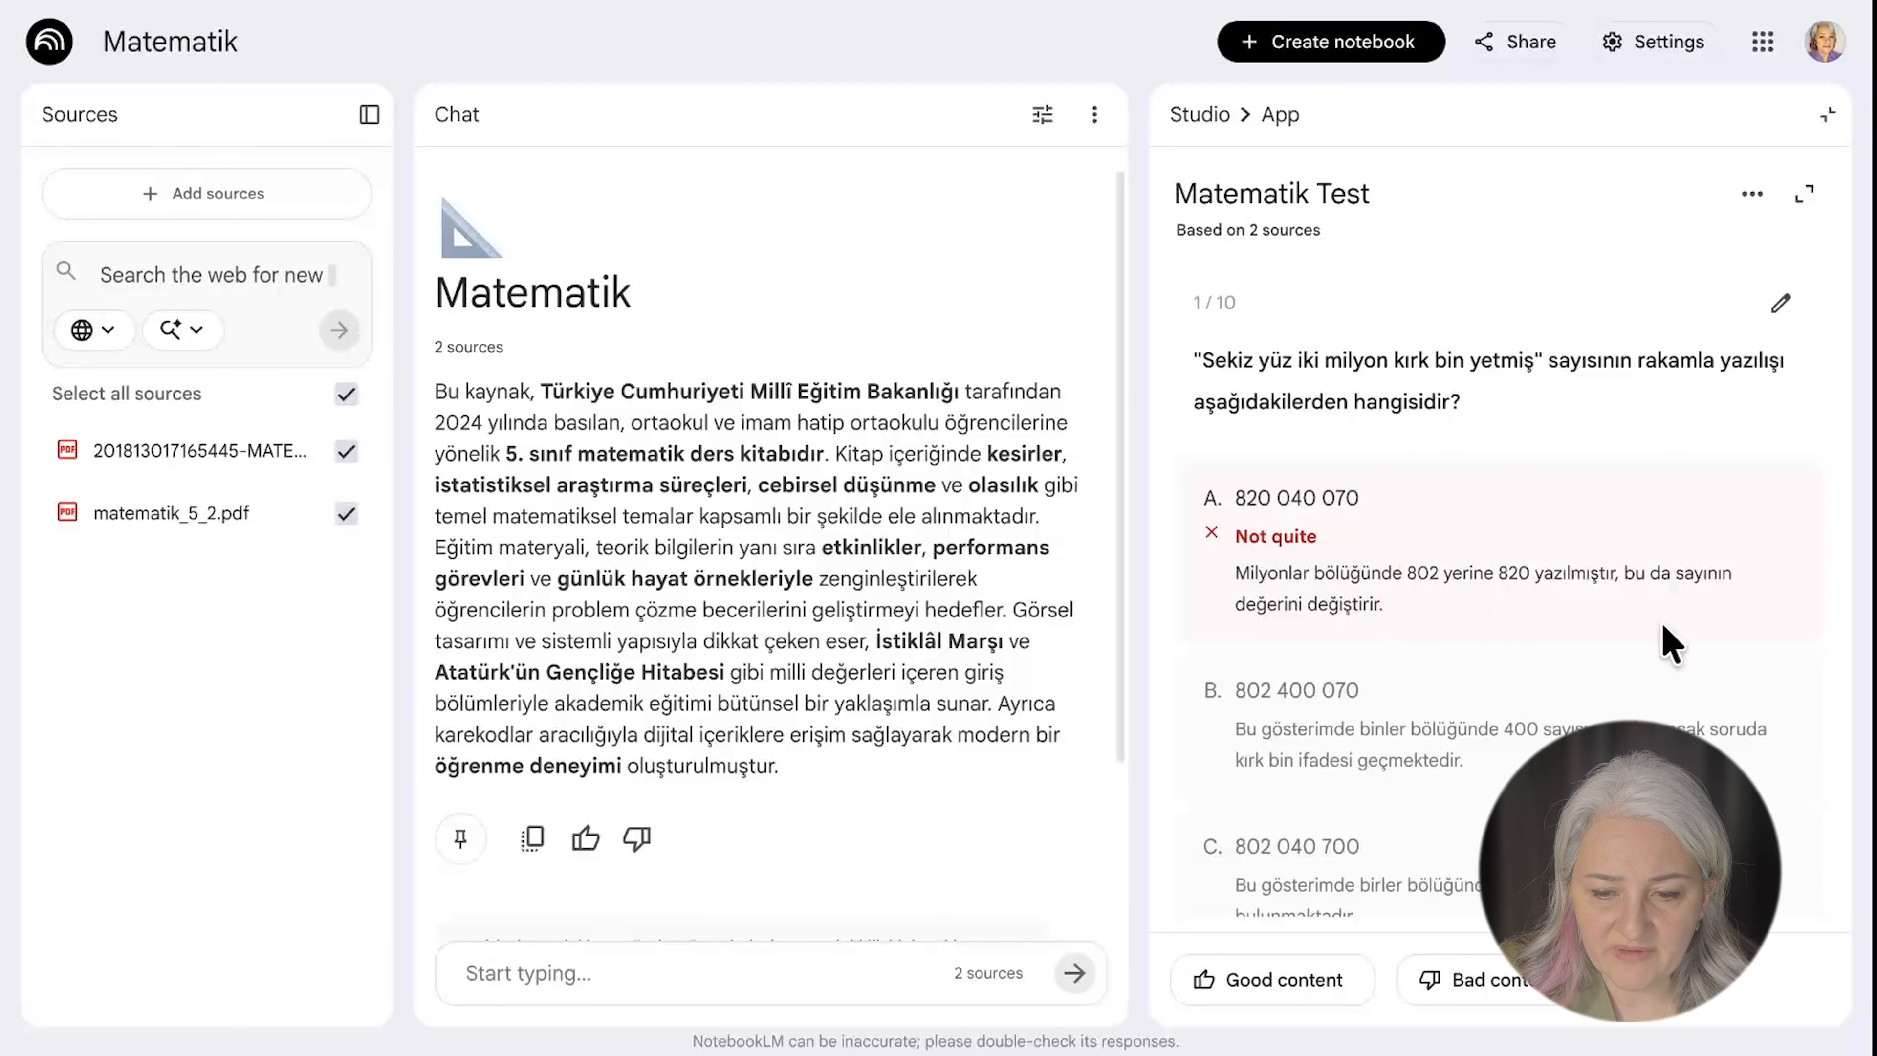
scroll(1663, 628, down, 4)
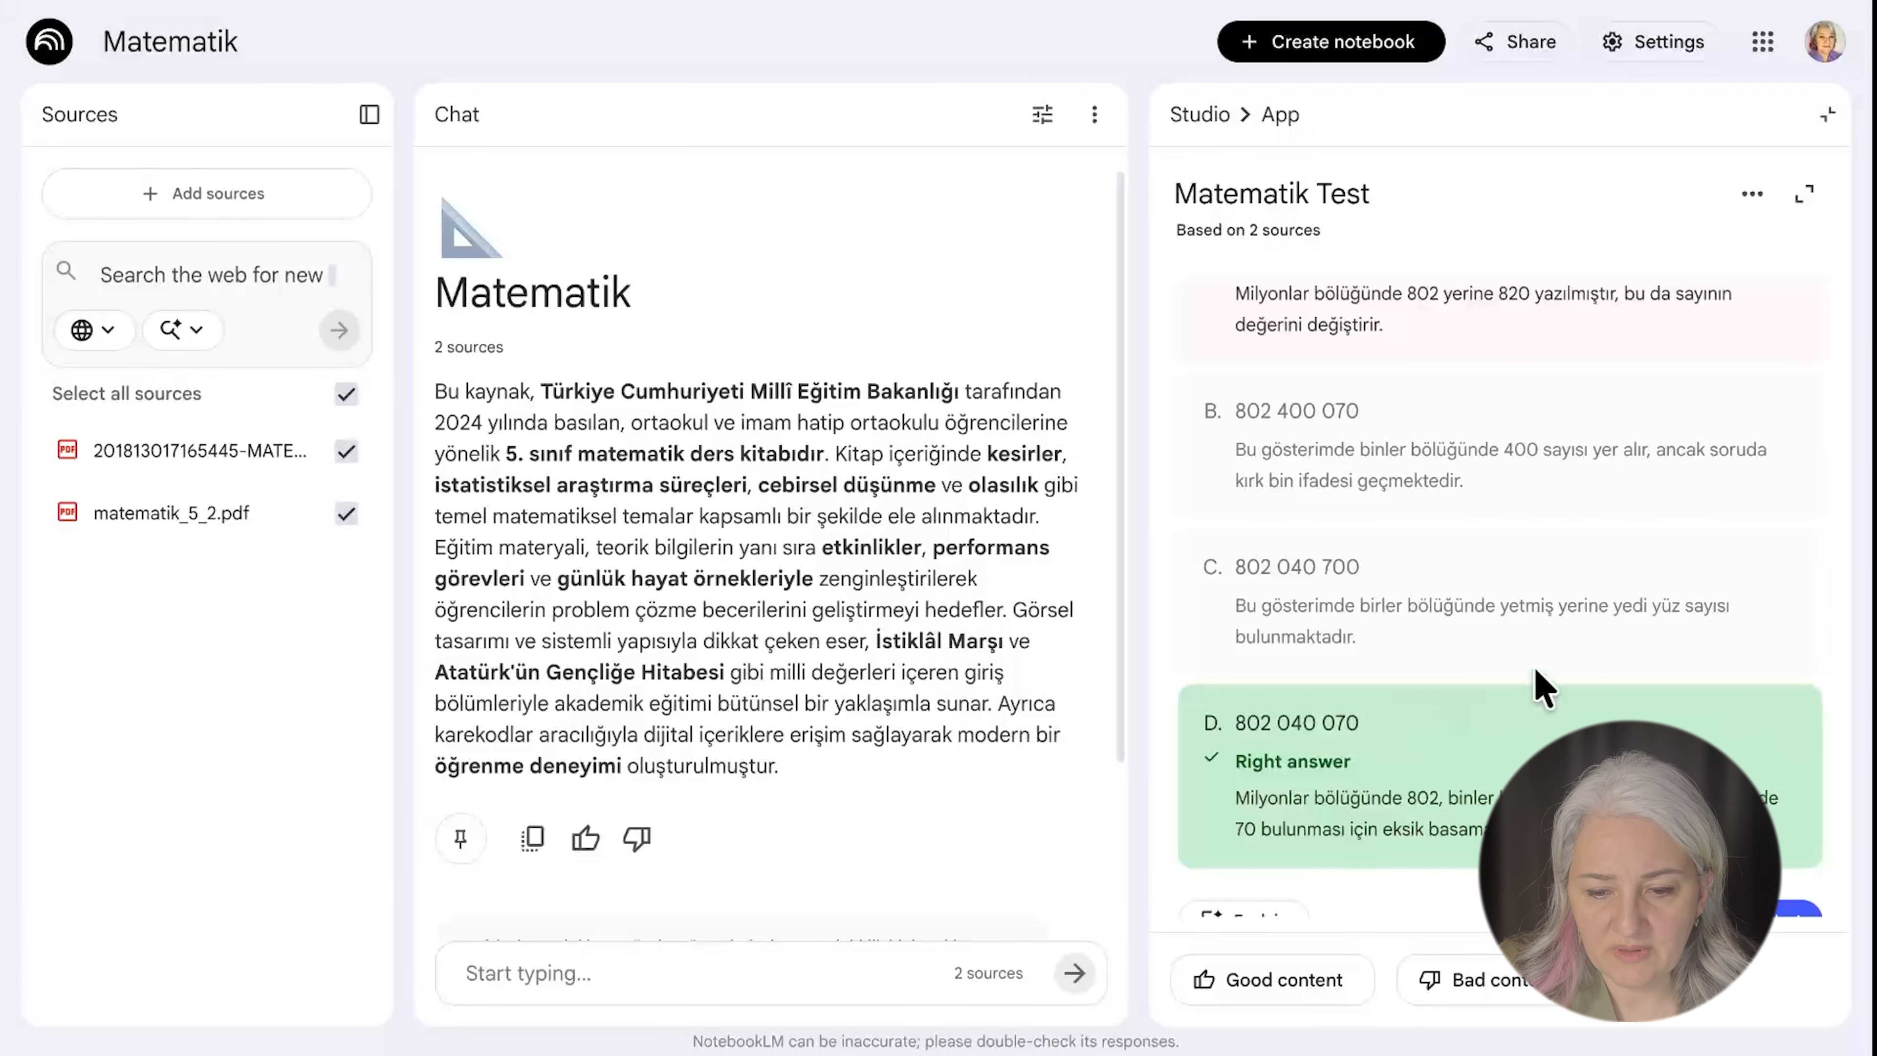
scroll(1541, 687, down, 1)
scroll(1541, 688, up, 5)
scroll(1535, 669, down, 3)
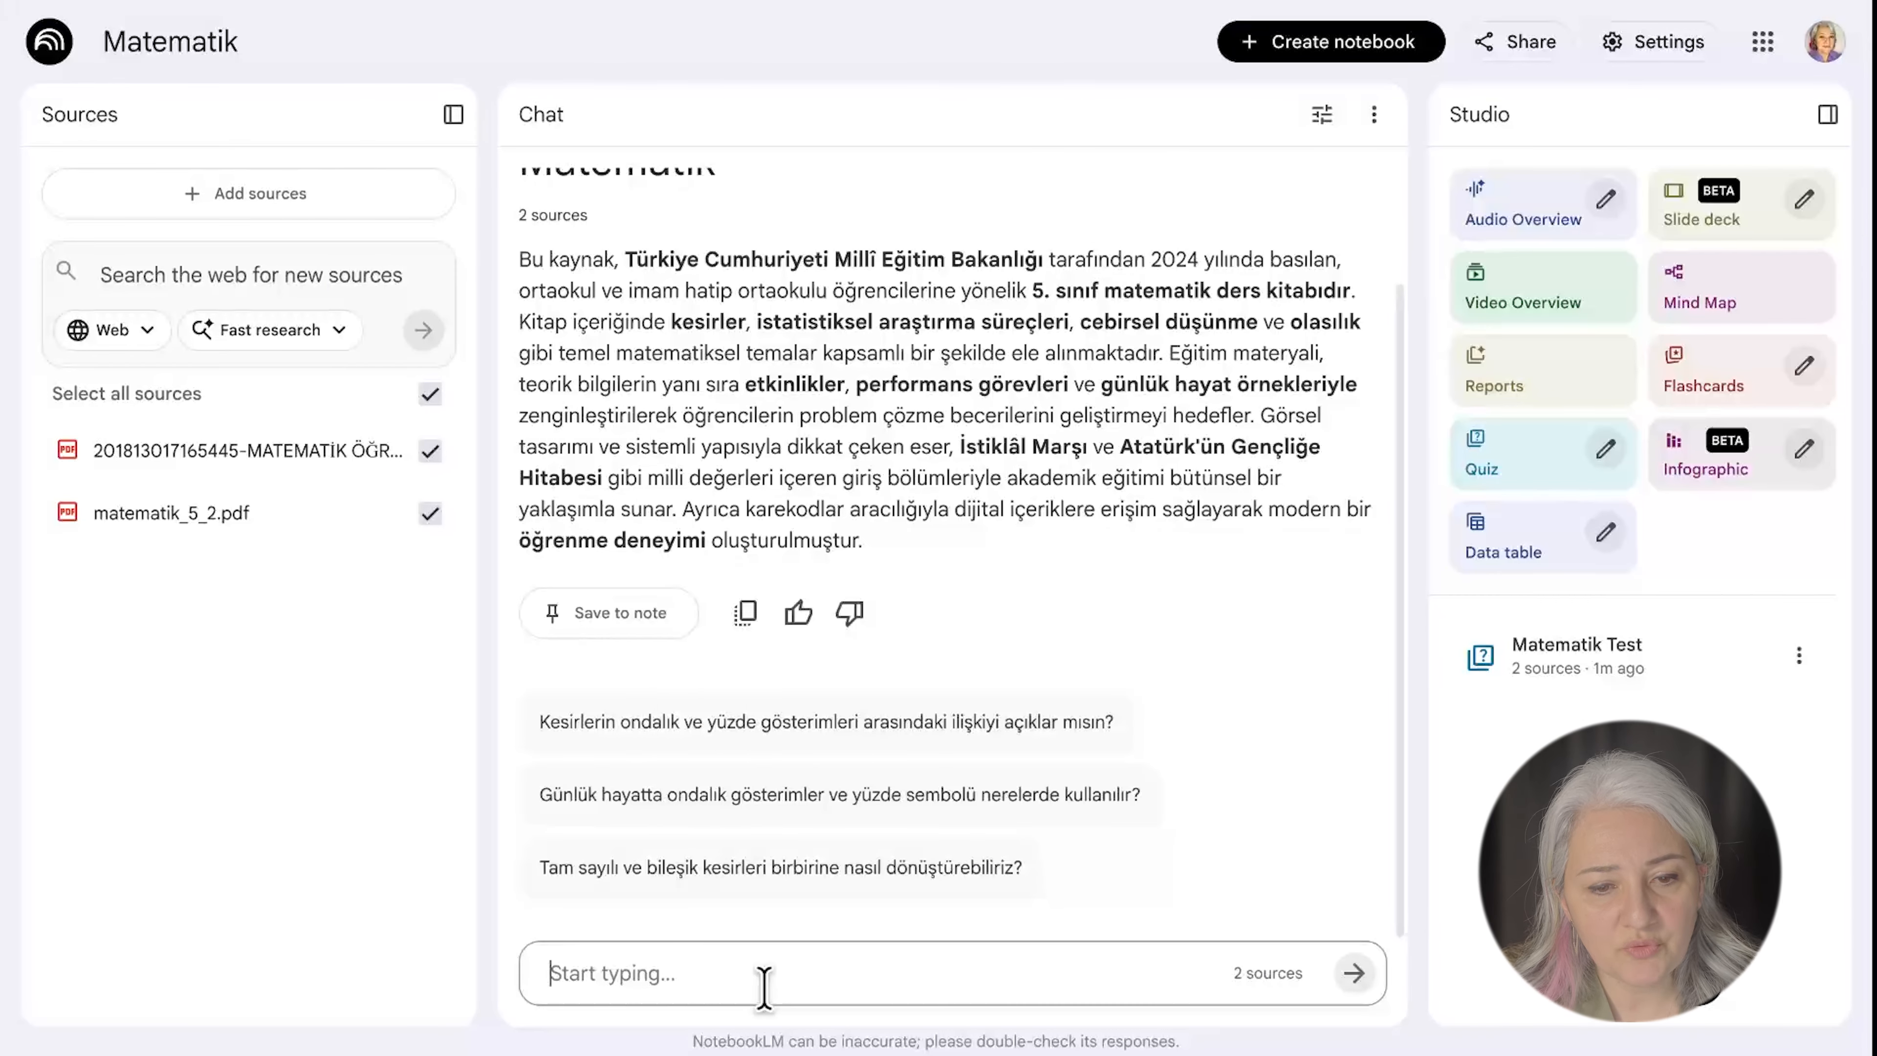
Paste a chat prompt requesting a 10-question 5th-grade multiple-choice test on "EŞİTLİĞİN KORUNUMU VE İŞLEM ÖZELLİKLERİ", formatted as a copyable table.
click(764, 973)
key(ctrl+v)
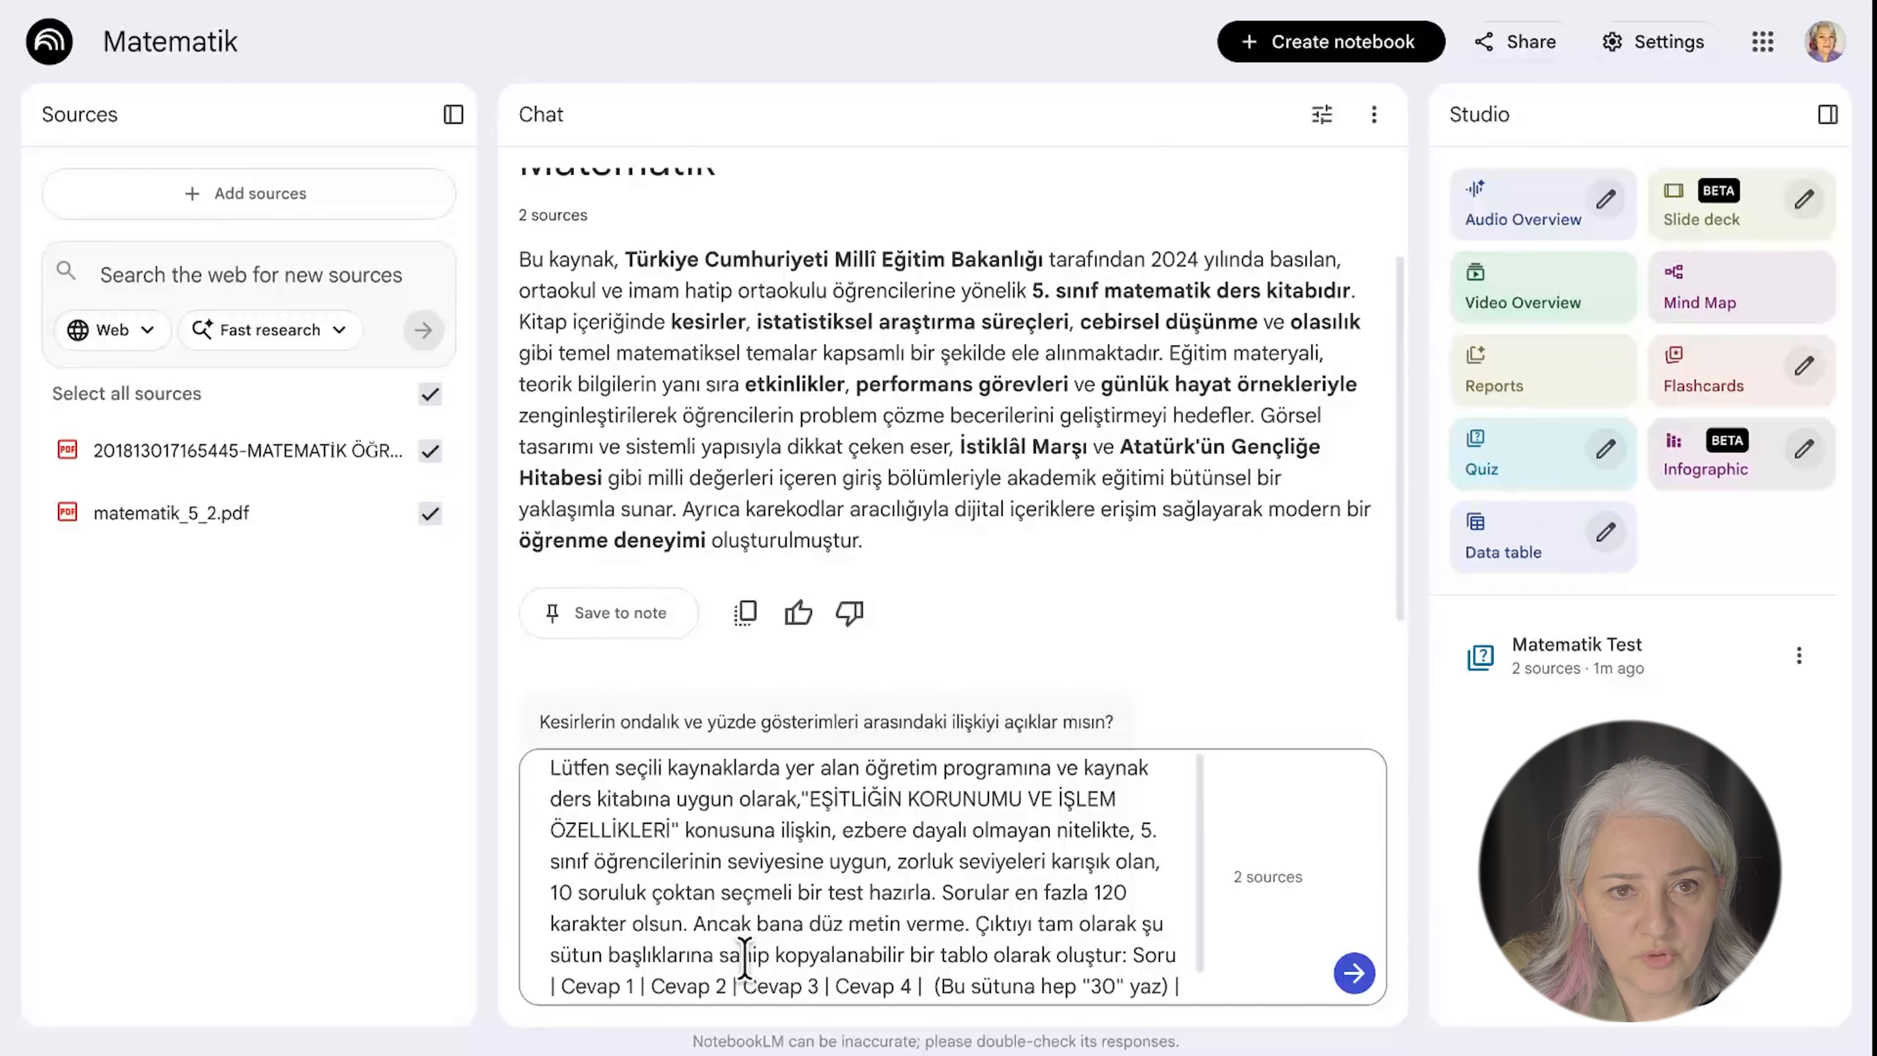
Review the prompt's first part, covering the topic, non-memorisation requirement, grade level, mixed difficulty and number of questions.
drag(543, 769, 679, 832)
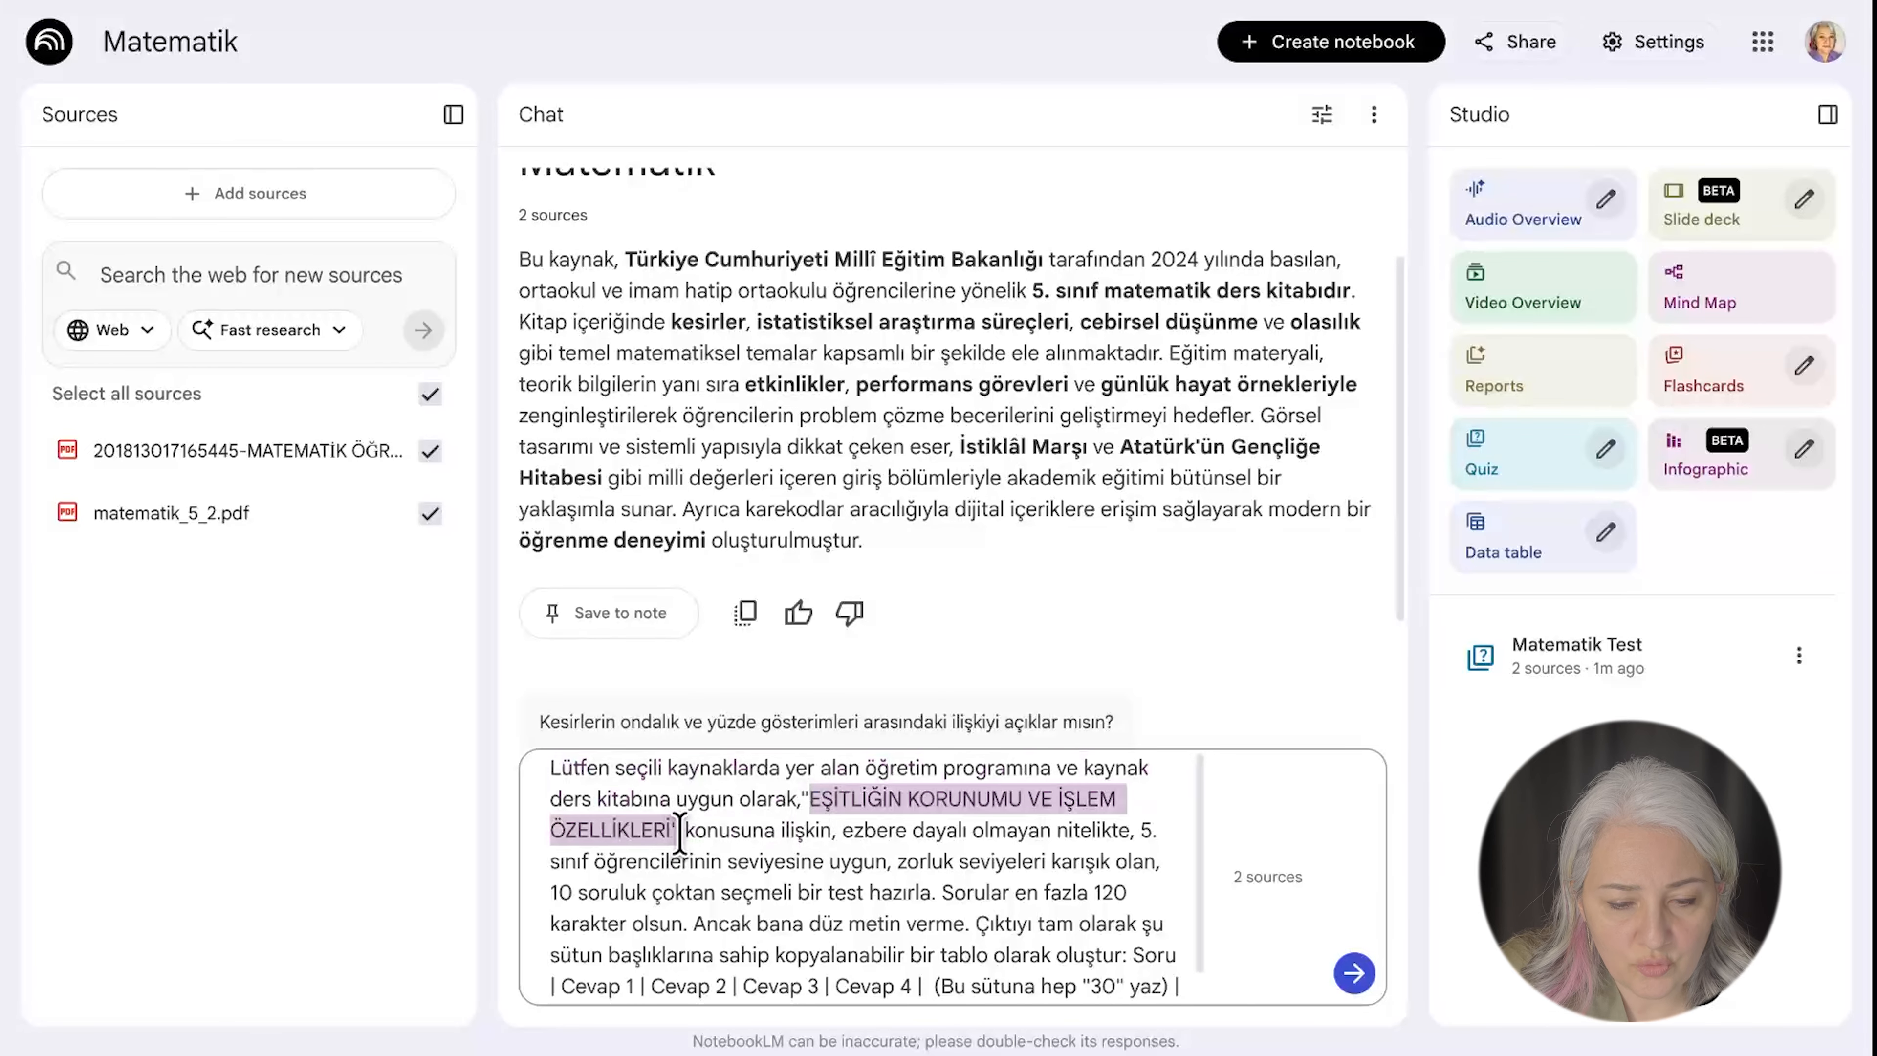
drag(843, 831, 1128, 835)
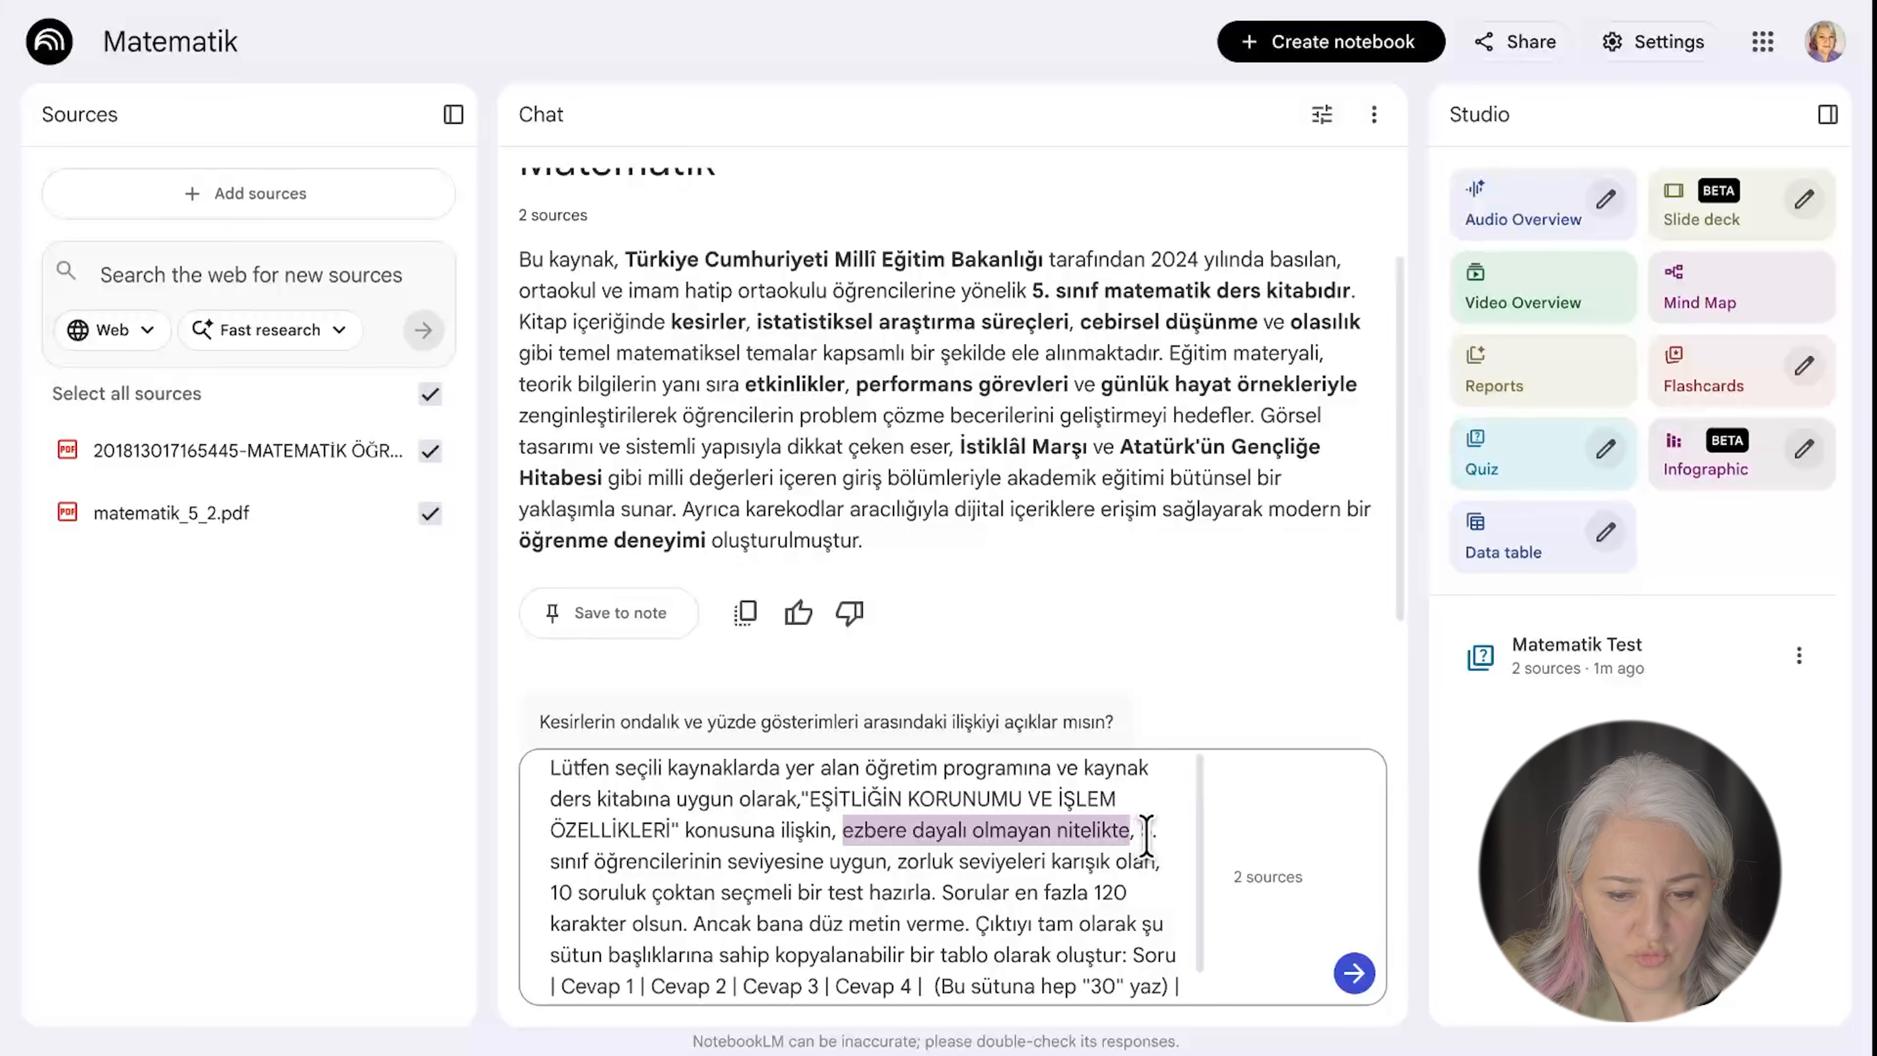
drag(1141, 830, 1167, 869)
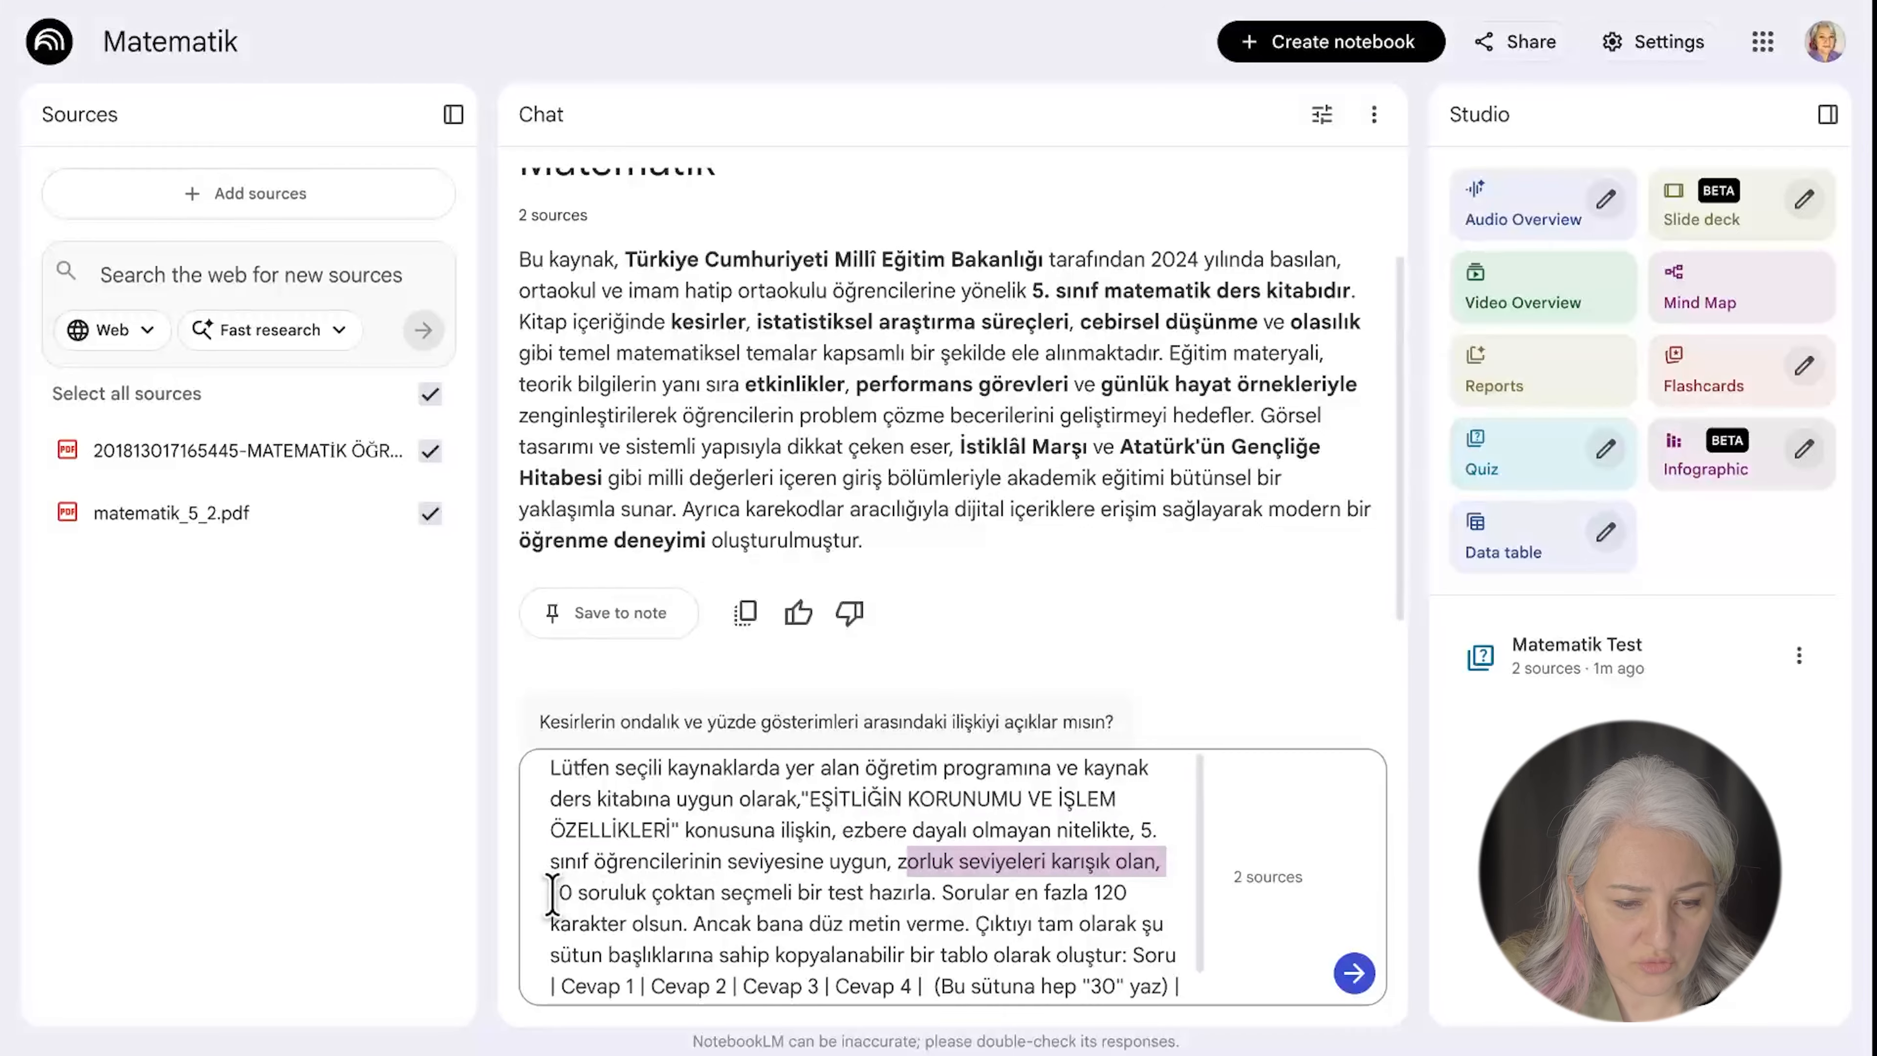
click(613, 902)
drag(555, 897, 935, 903)
scroll(897, 900, down, 1)
click(928, 854)
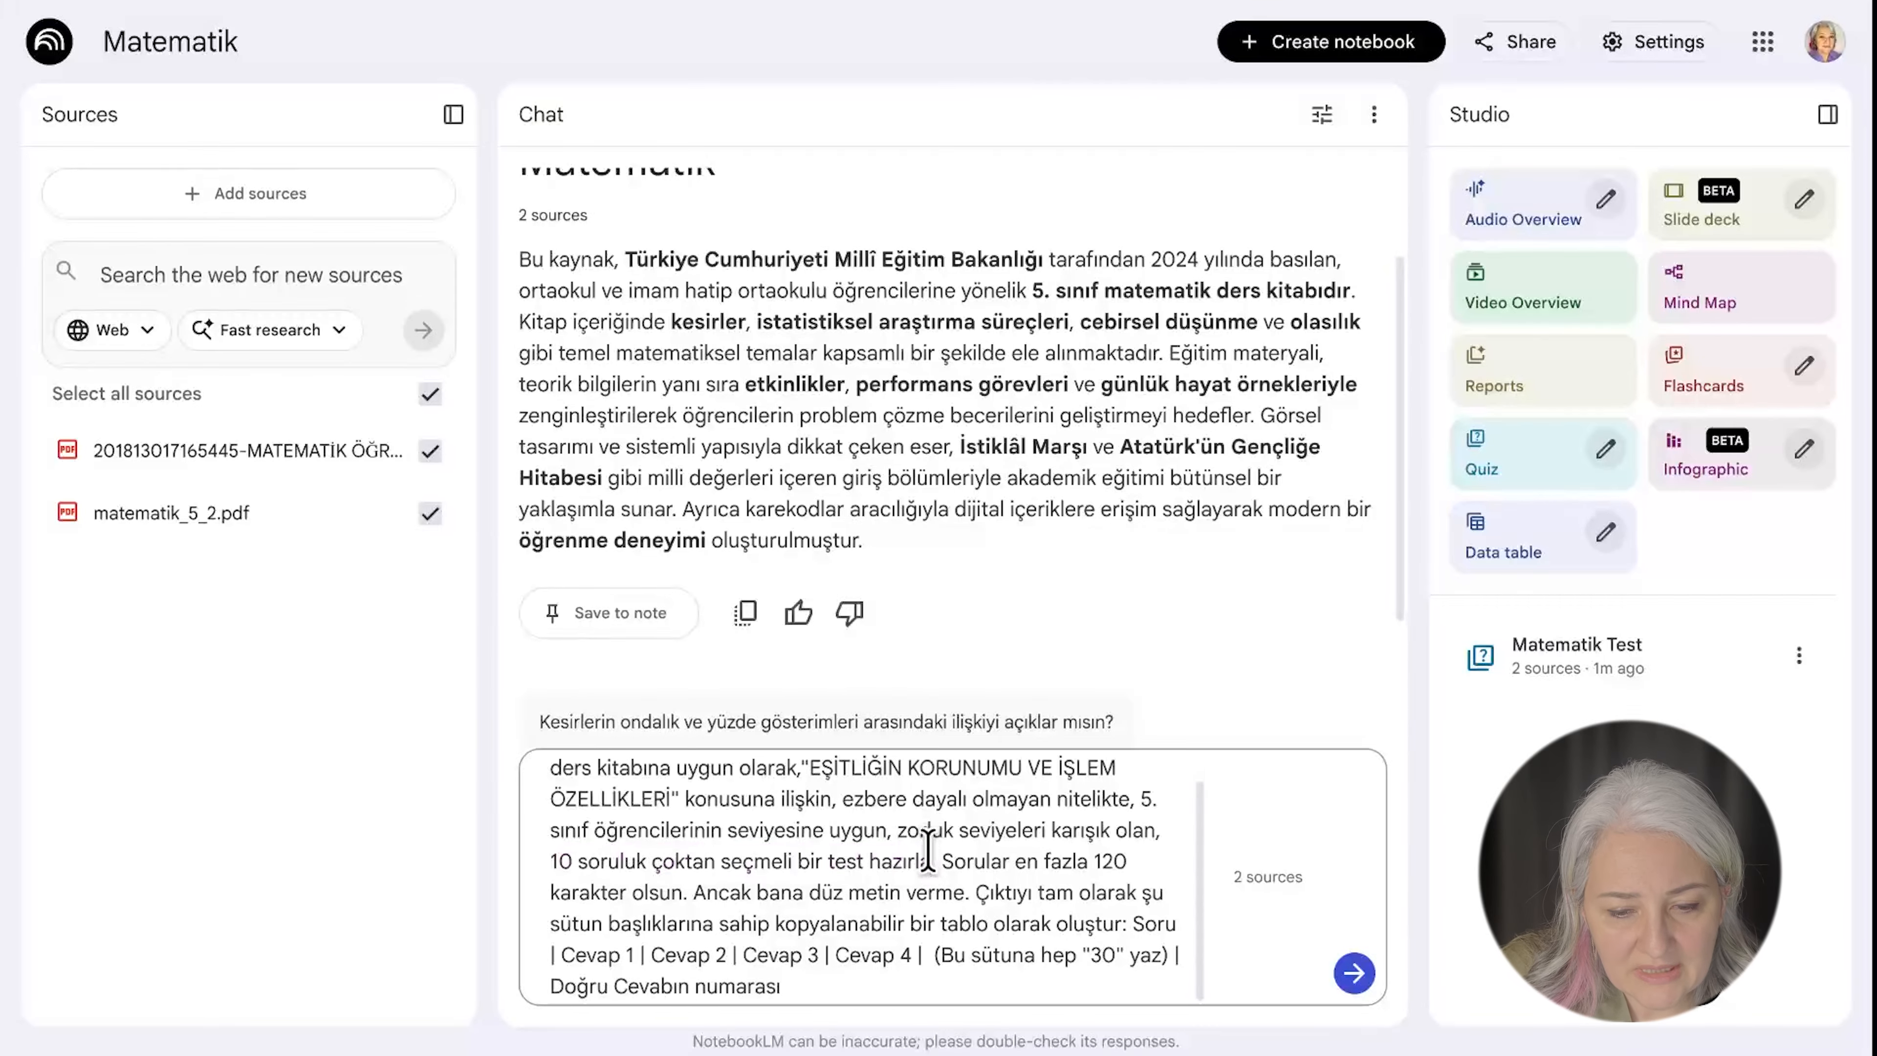
drag(936, 861, 550, 766)
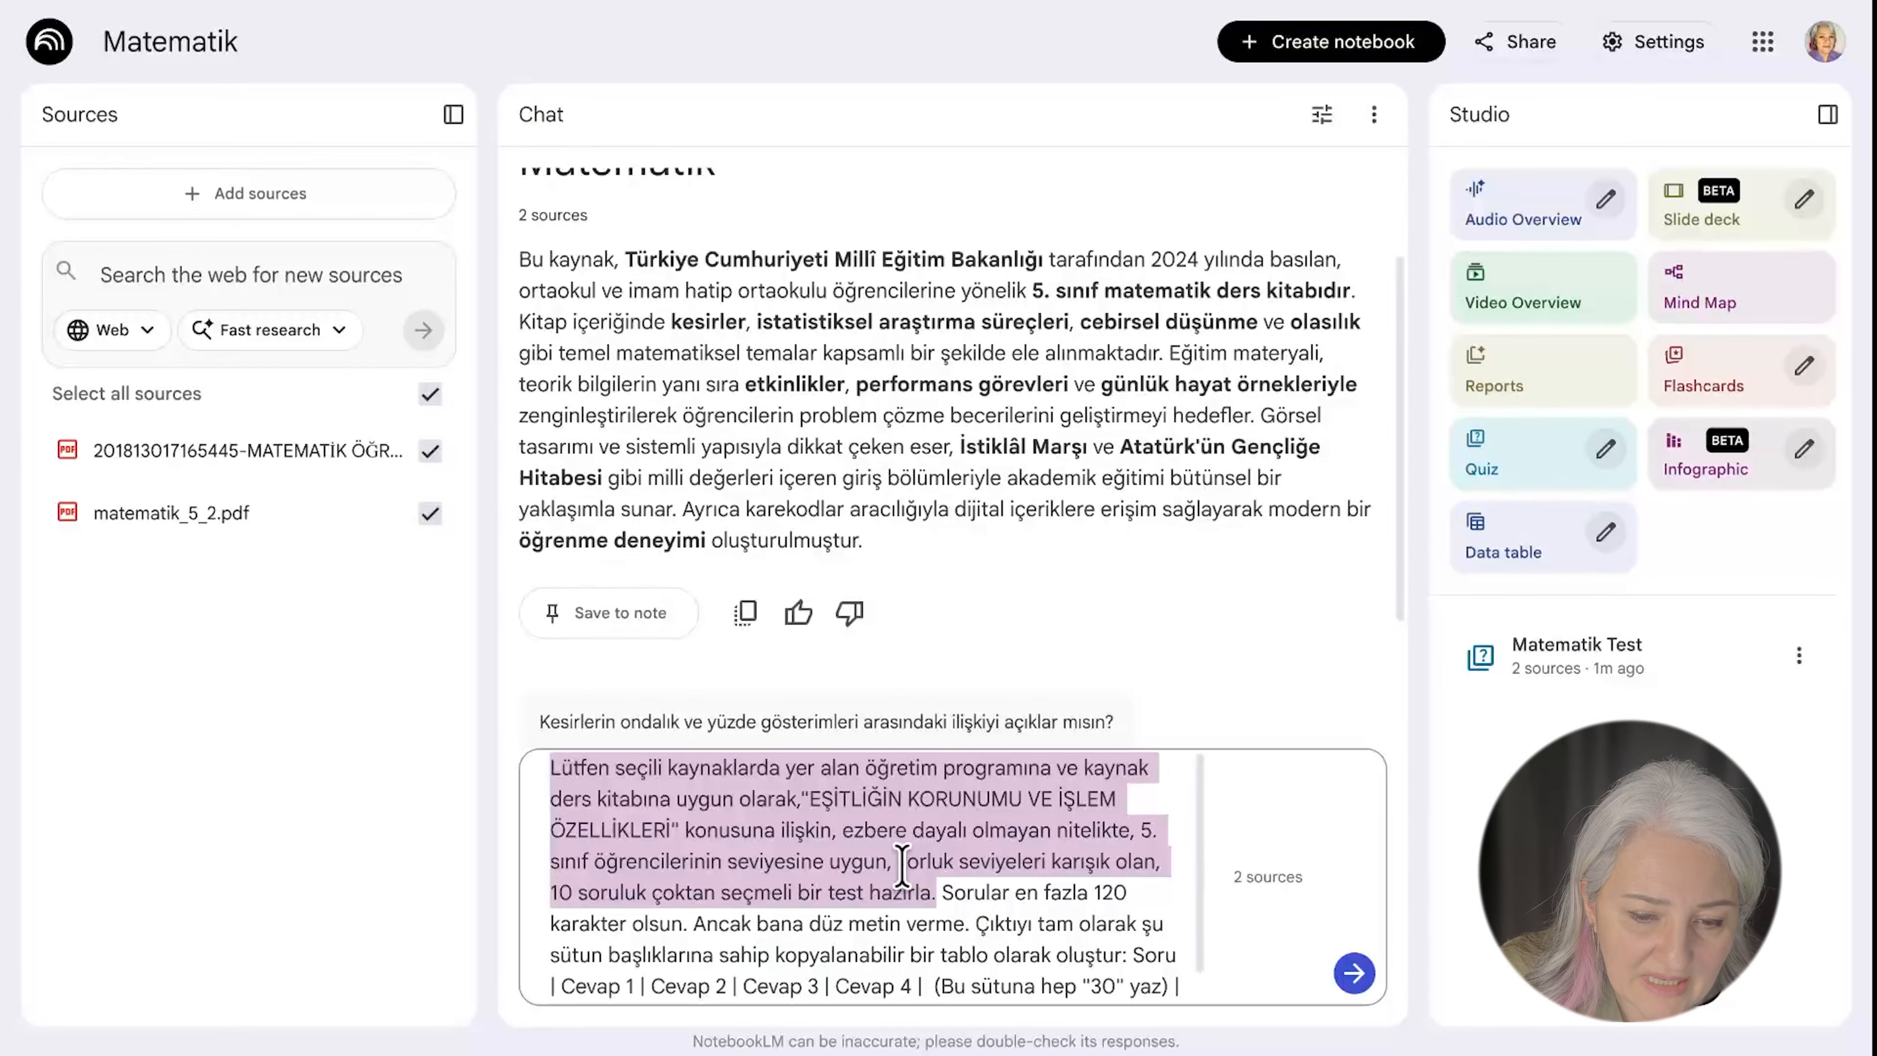
scroll(901, 868, down, 1)
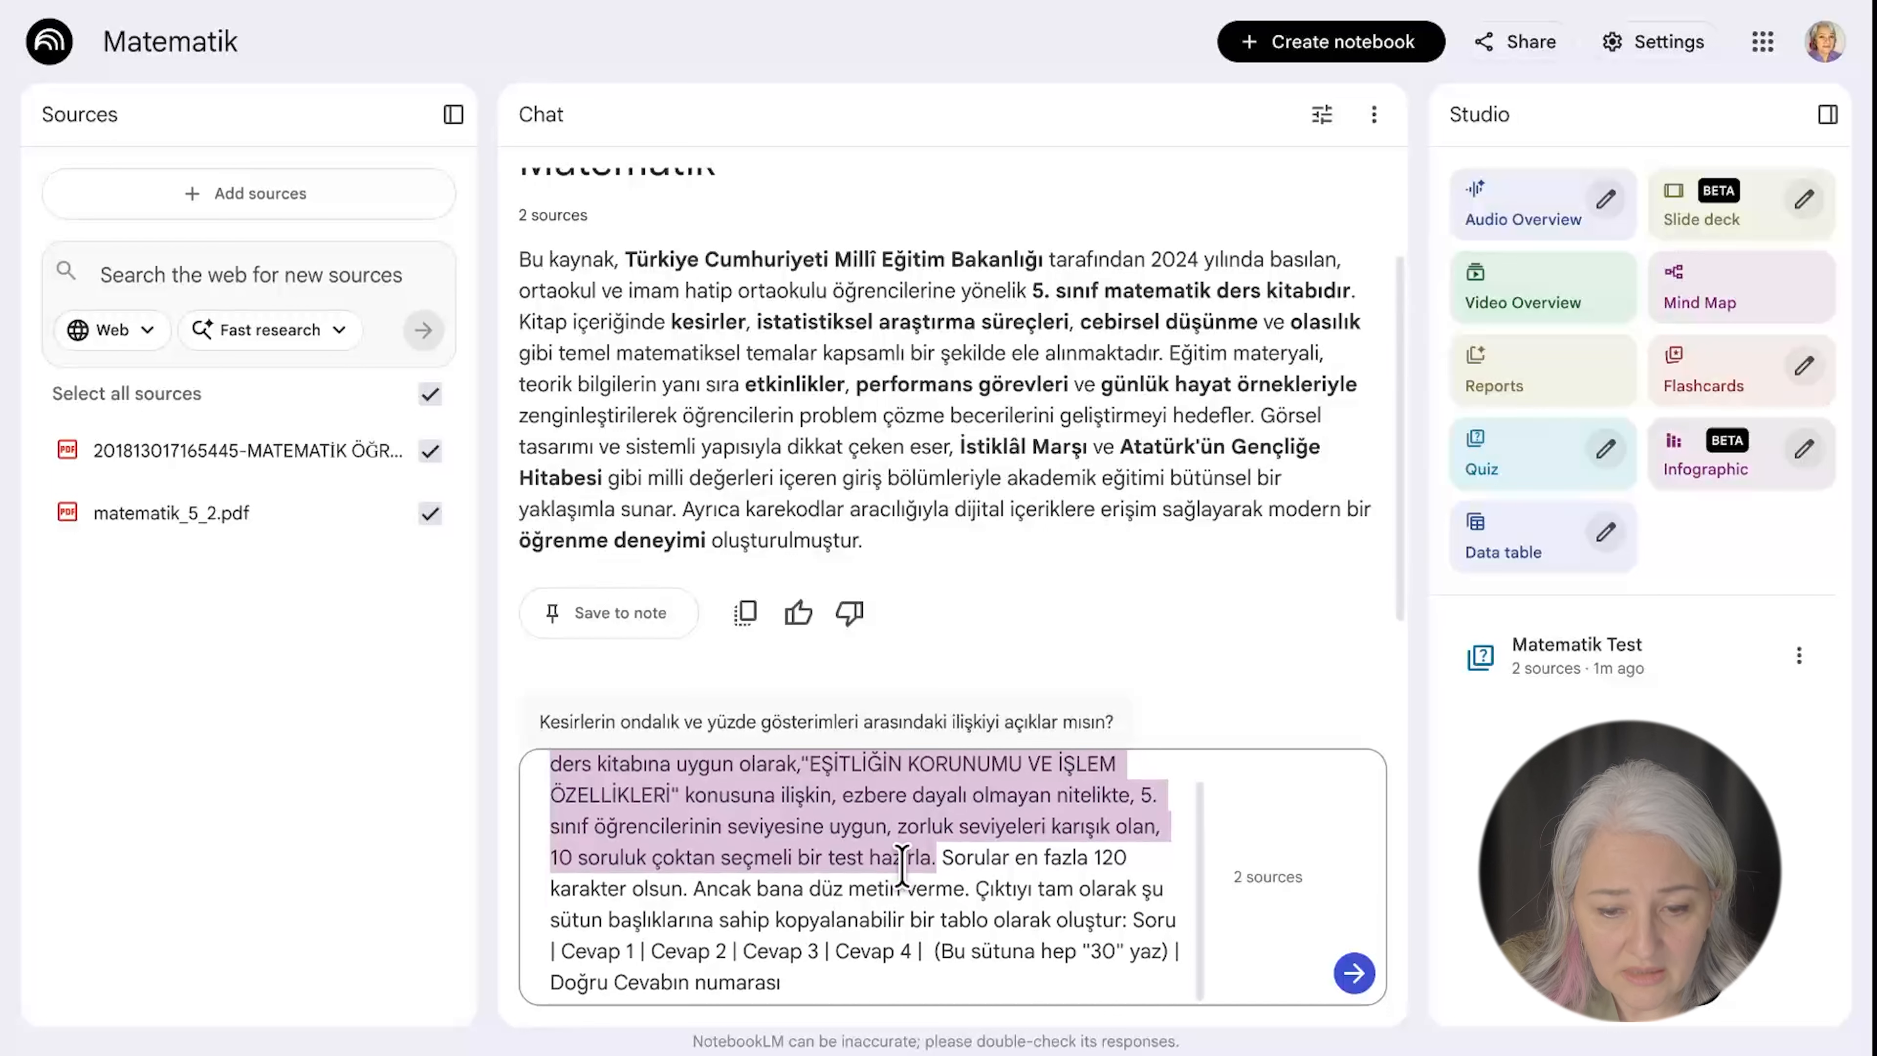
click(959, 867)
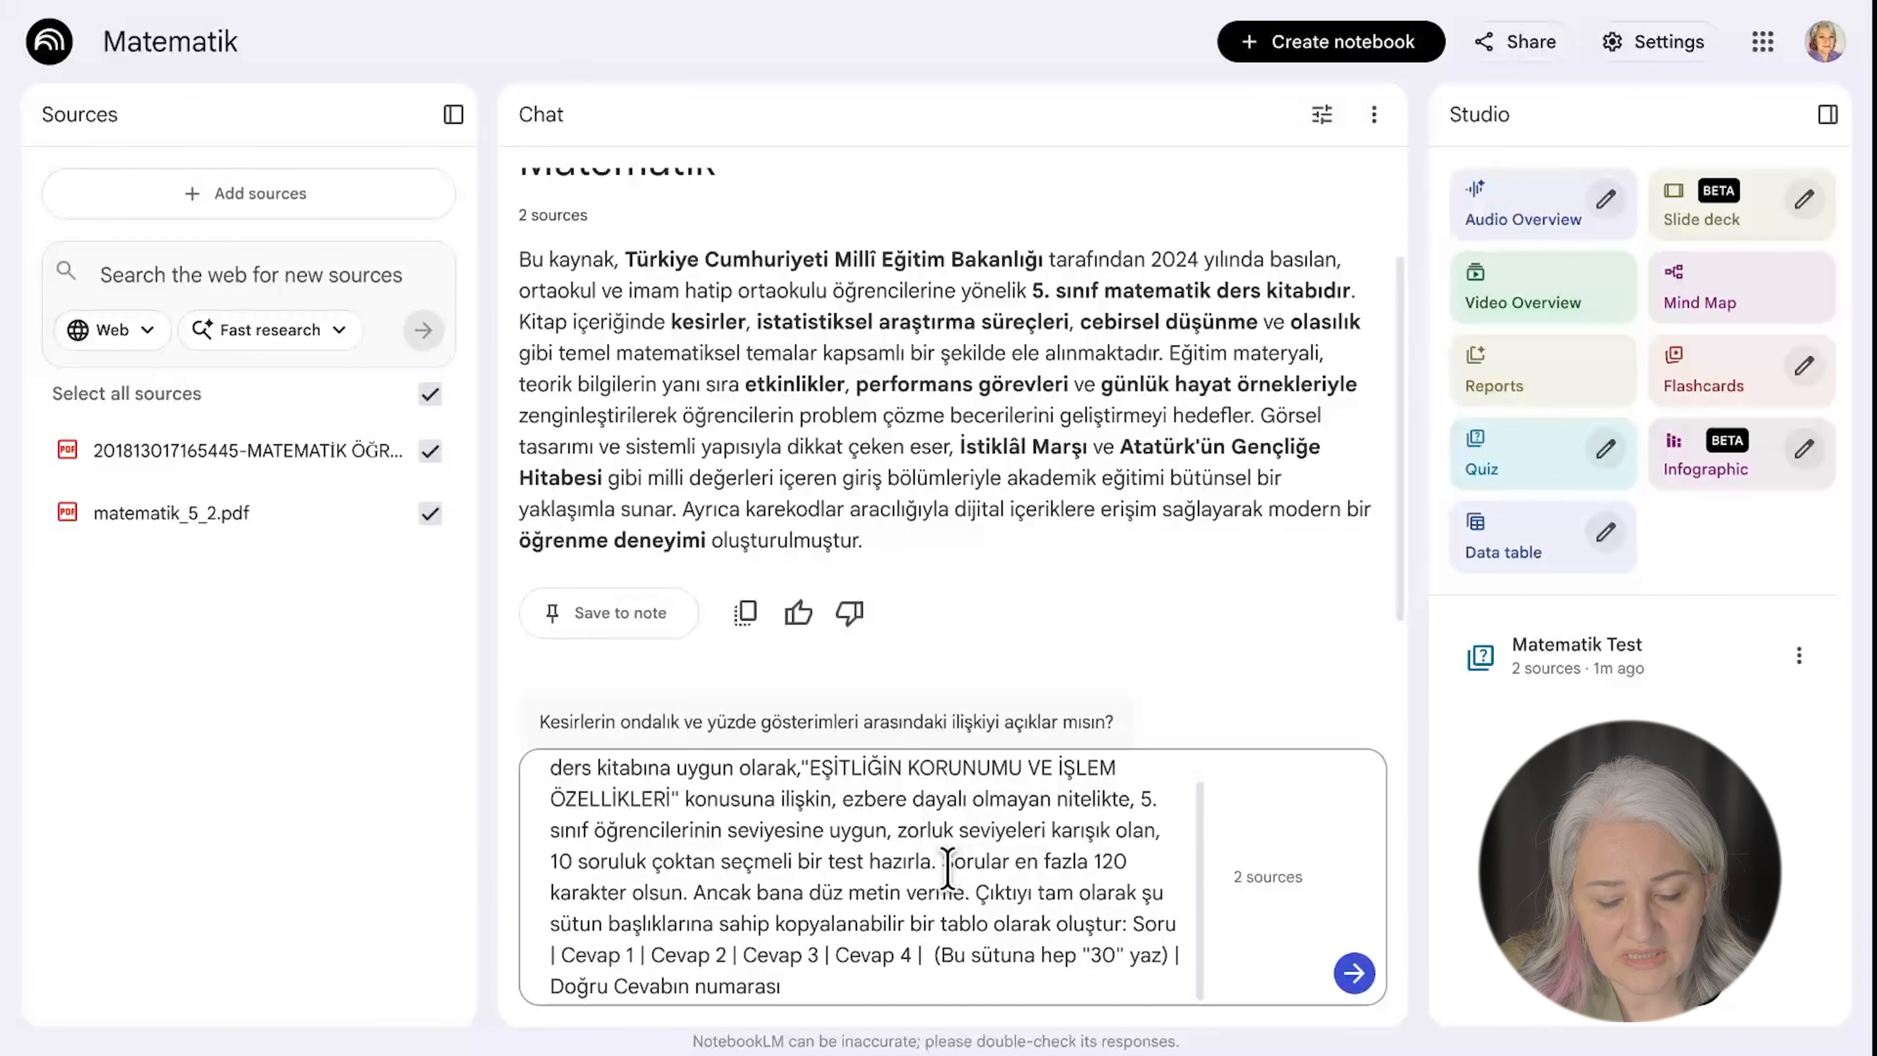
Review the prompt's output instructions, covering the 120-character limit, the no-plain-text rule and the table's column headings.
drag(943, 864, 1176, 987)
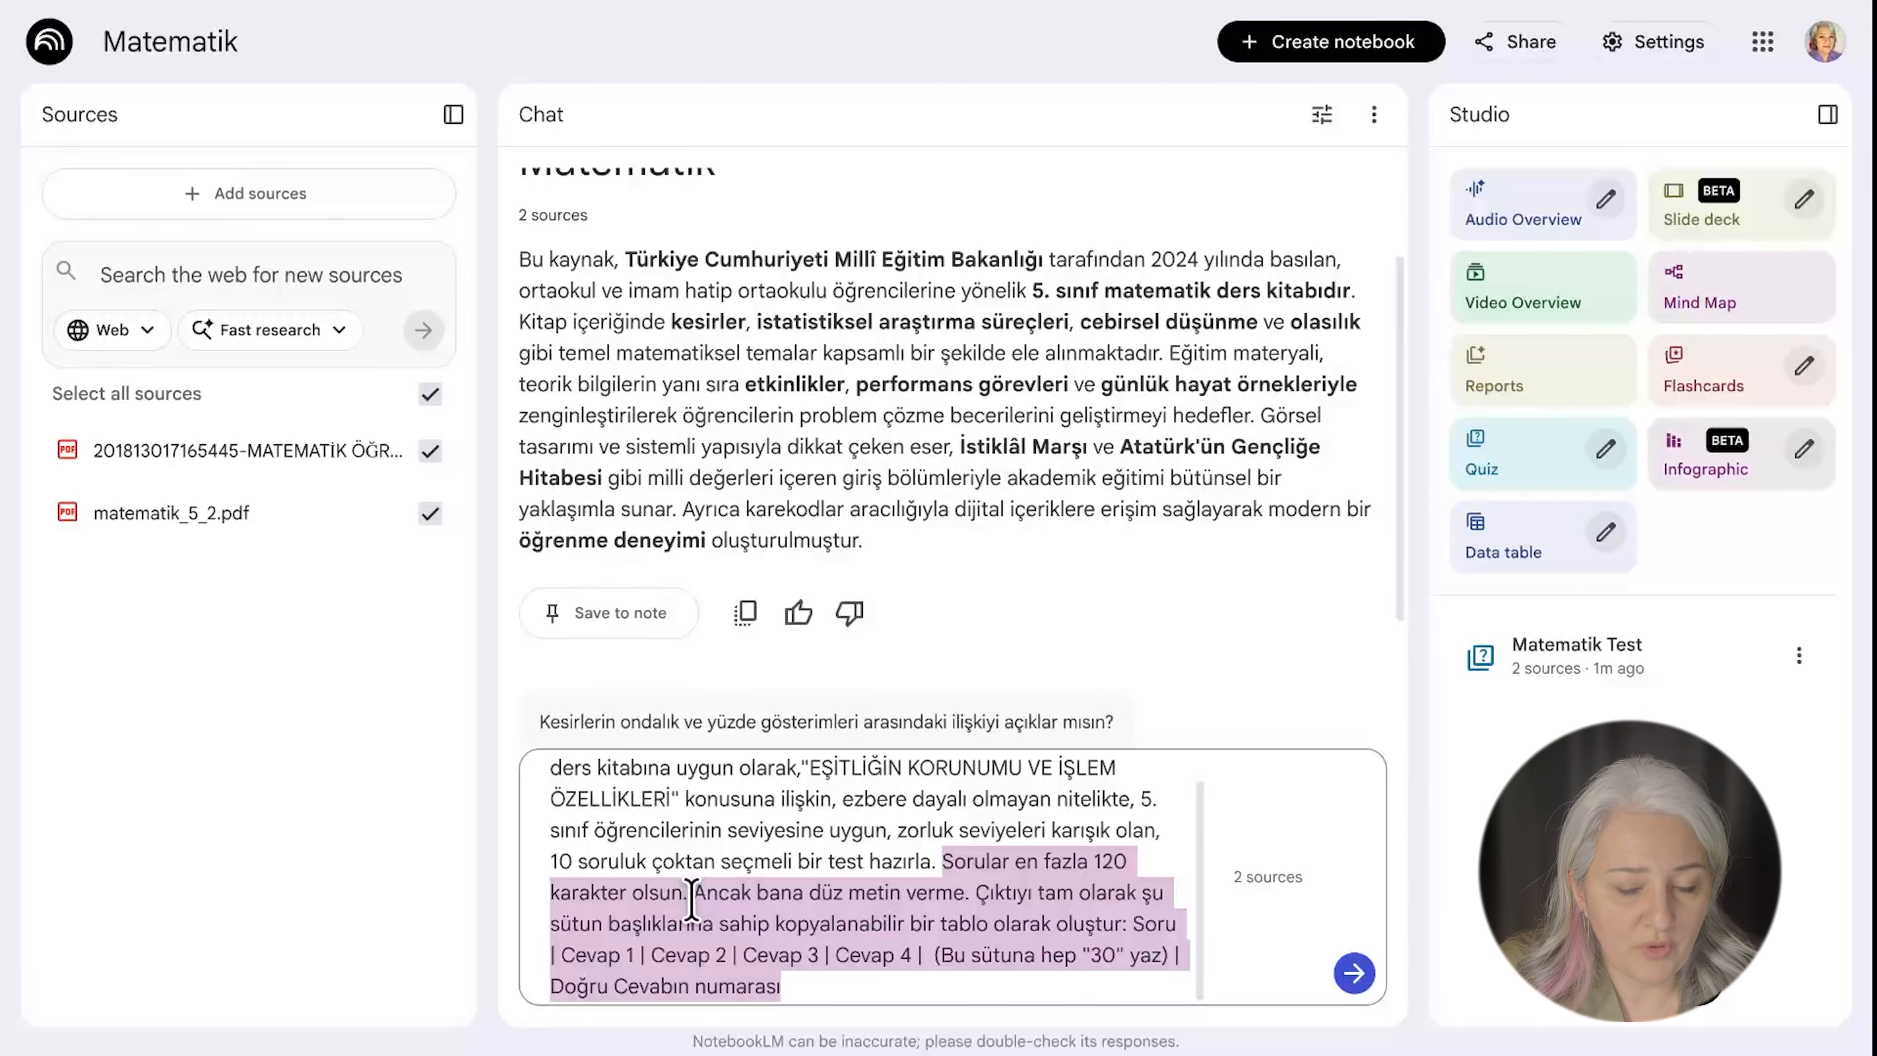
drag(688, 893, 986, 904)
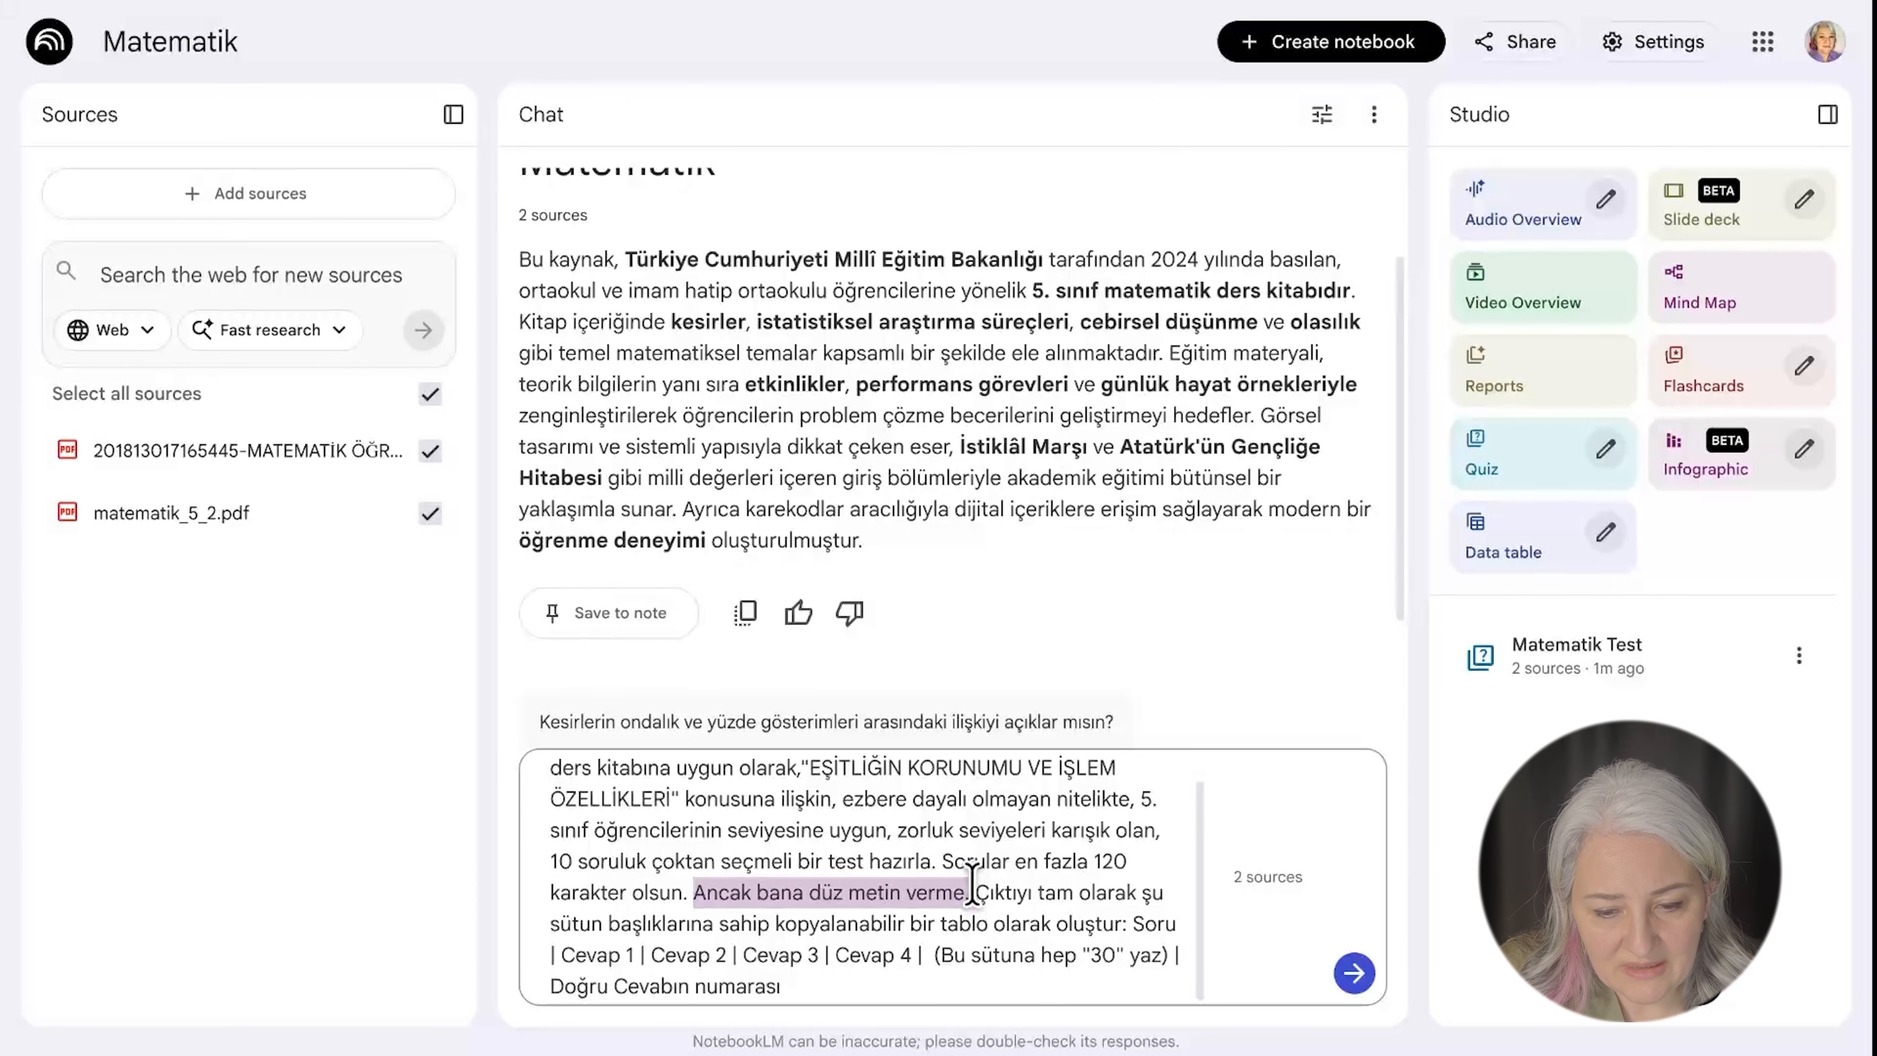
click(859, 893)
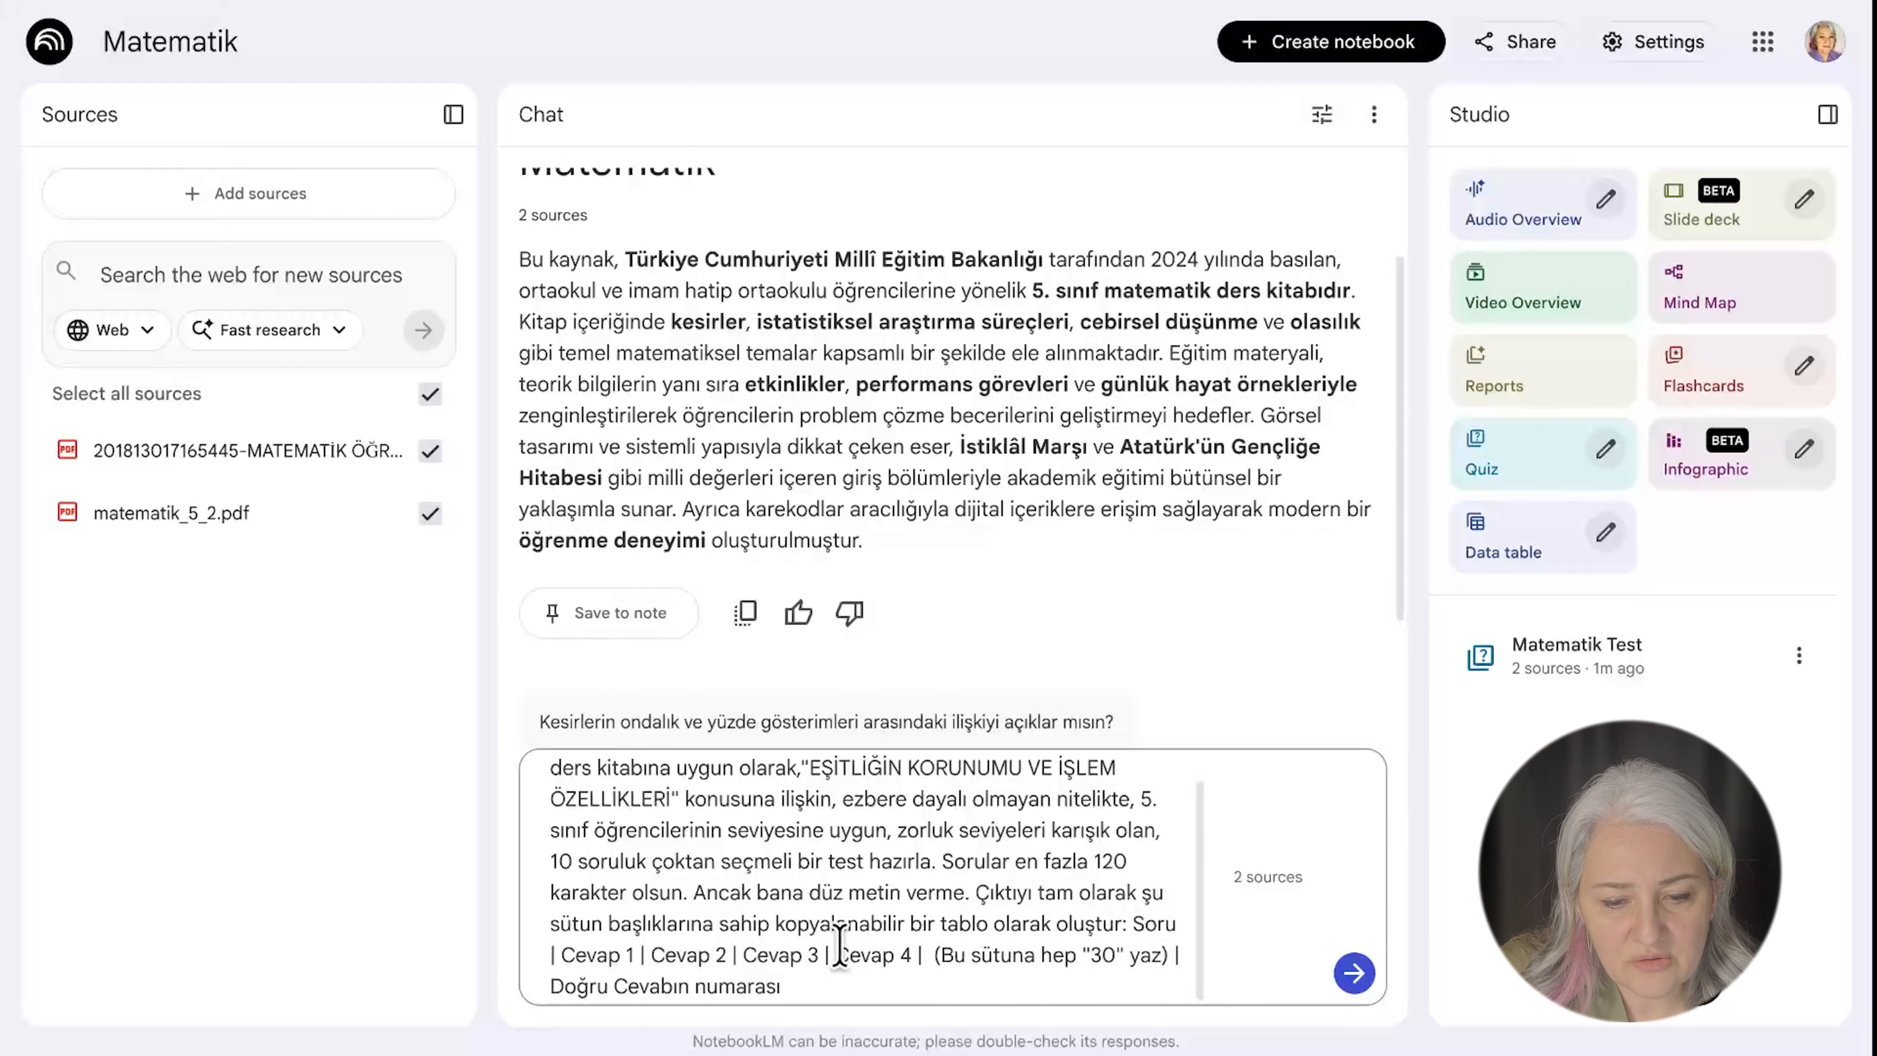
double_click(1144, 927)
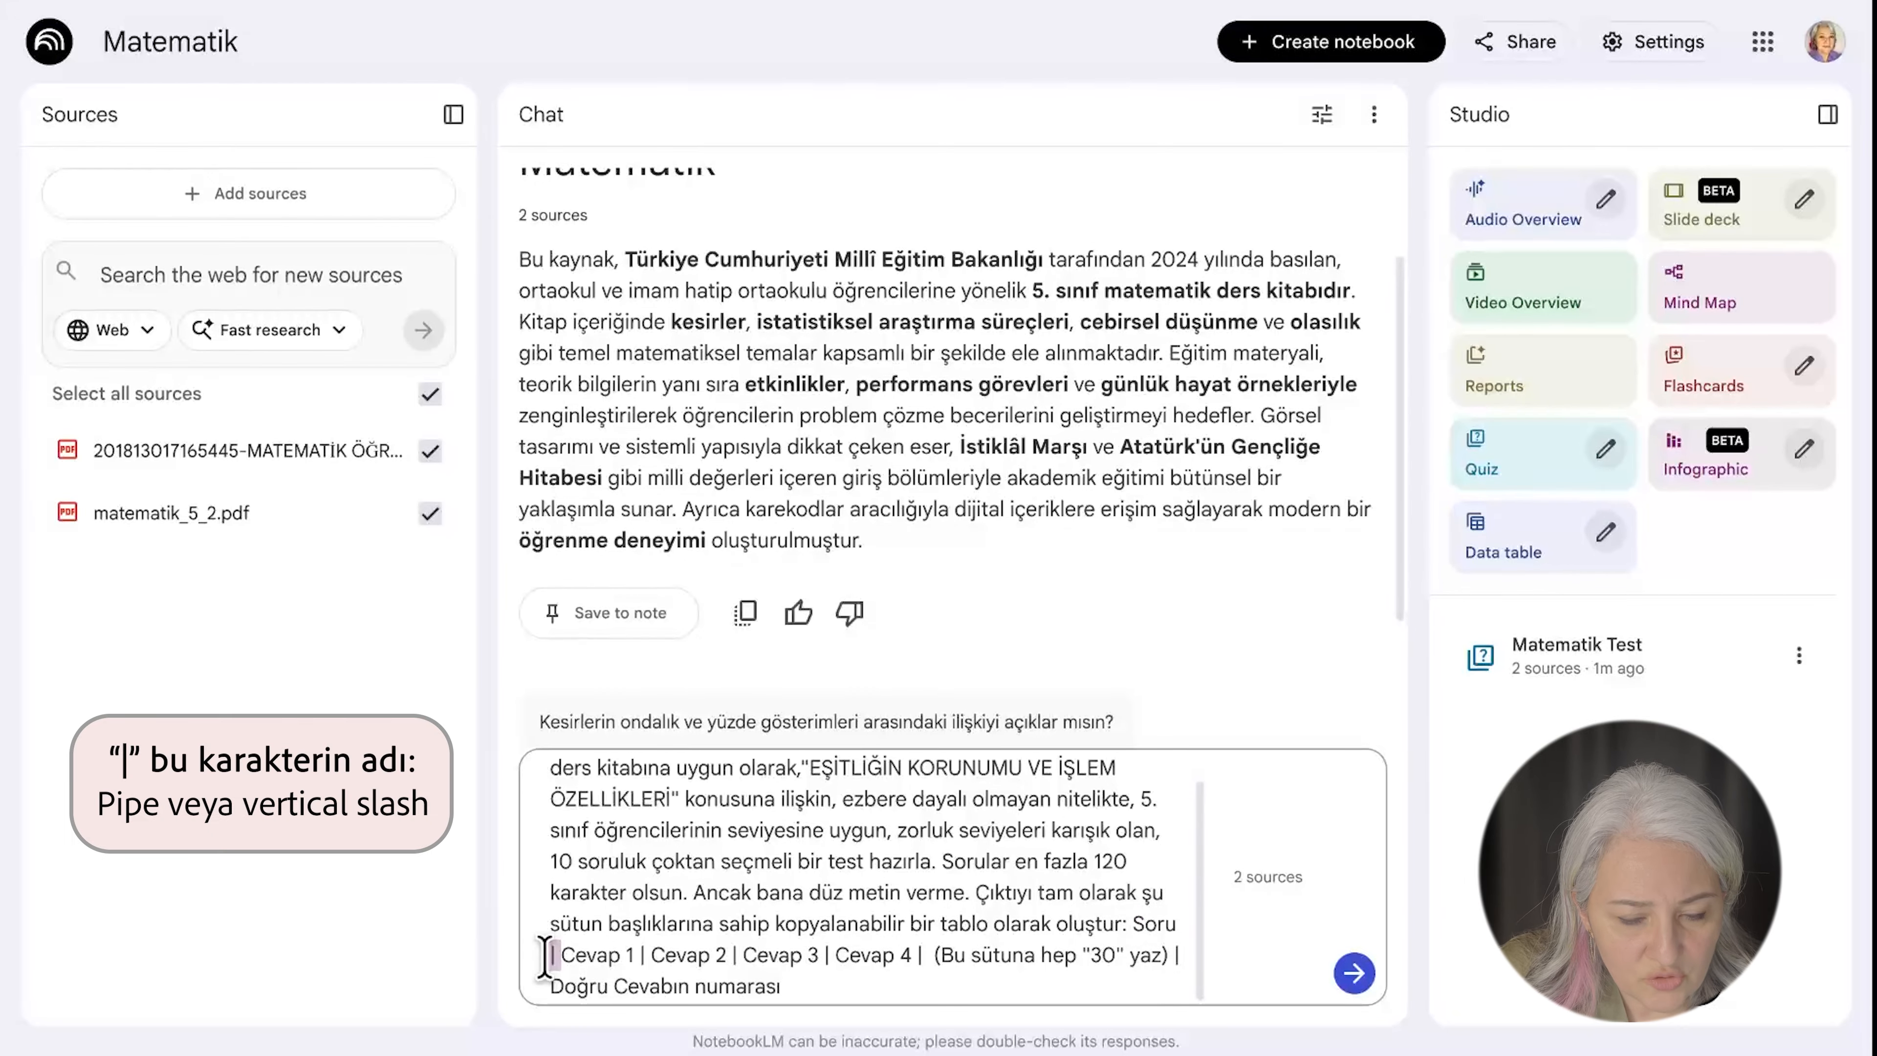
double_click(595, 954)
double_click(680, 955)
drag(757, 961, 1171, 961)
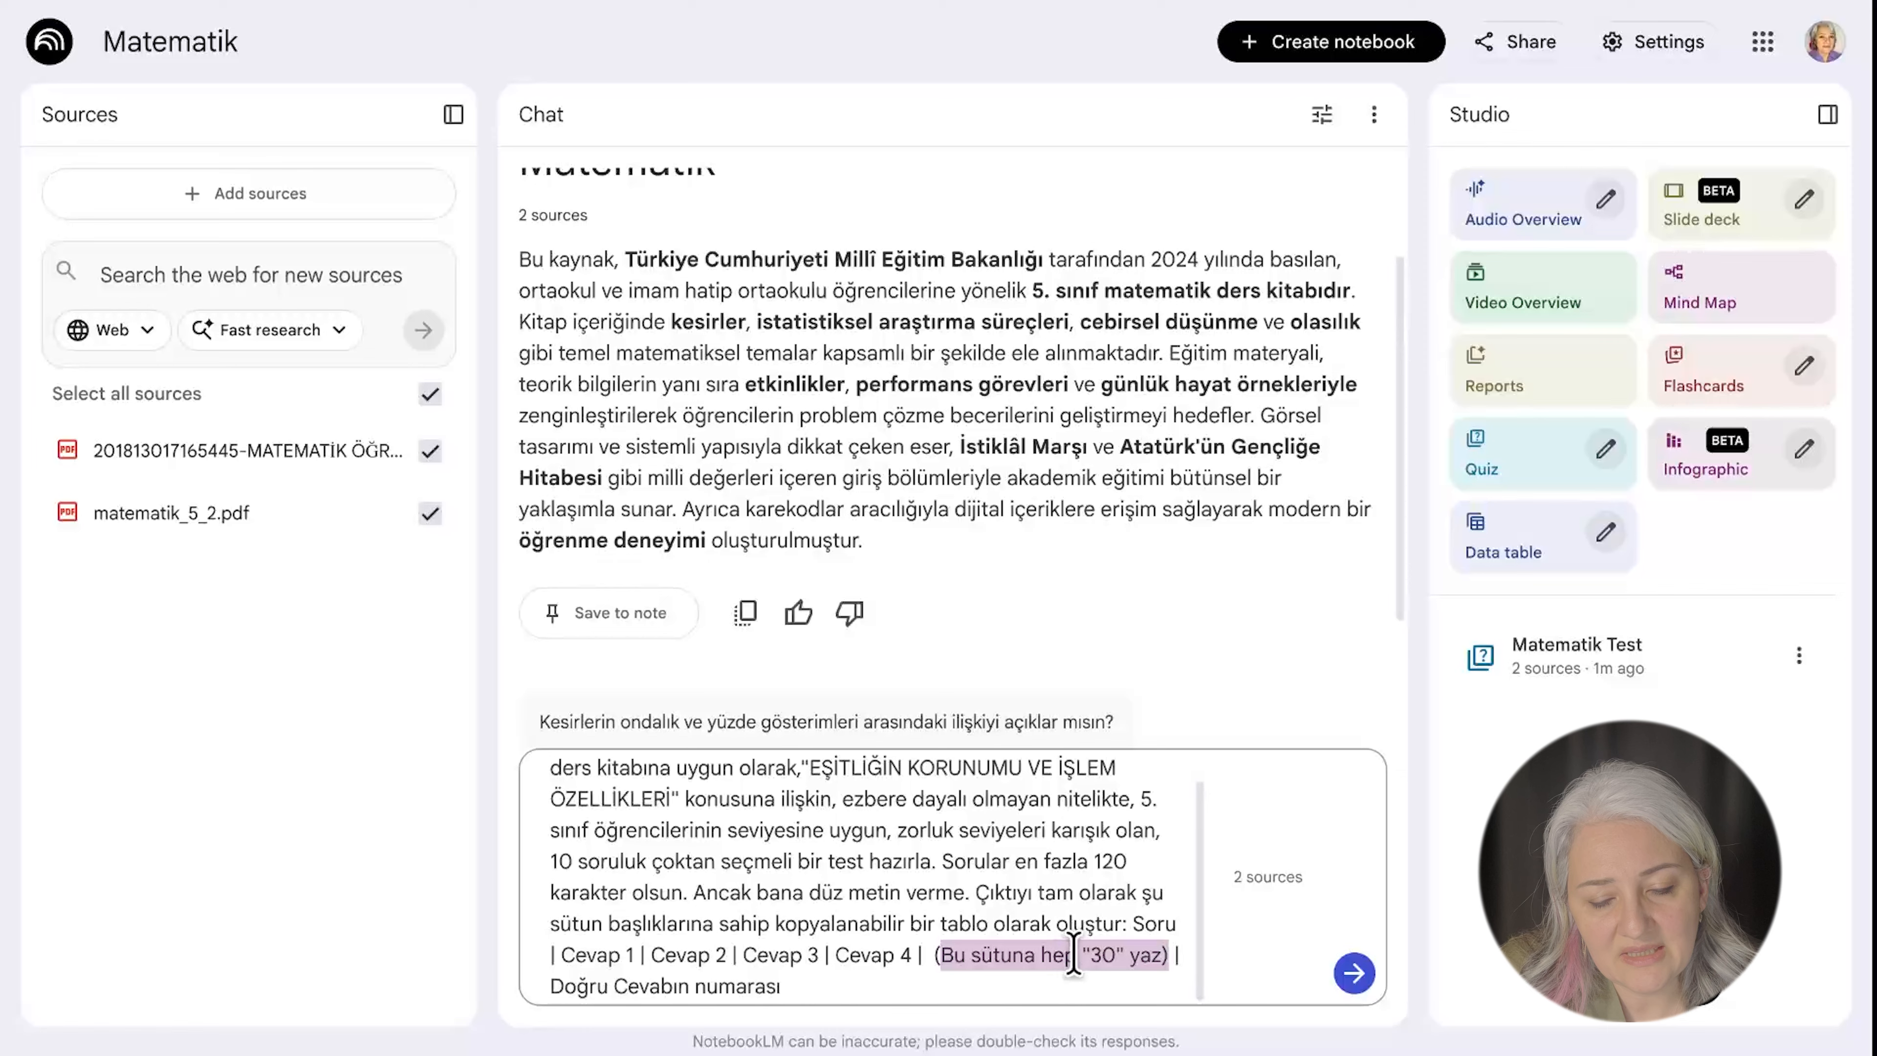
drag(550, 987, 797, 994)
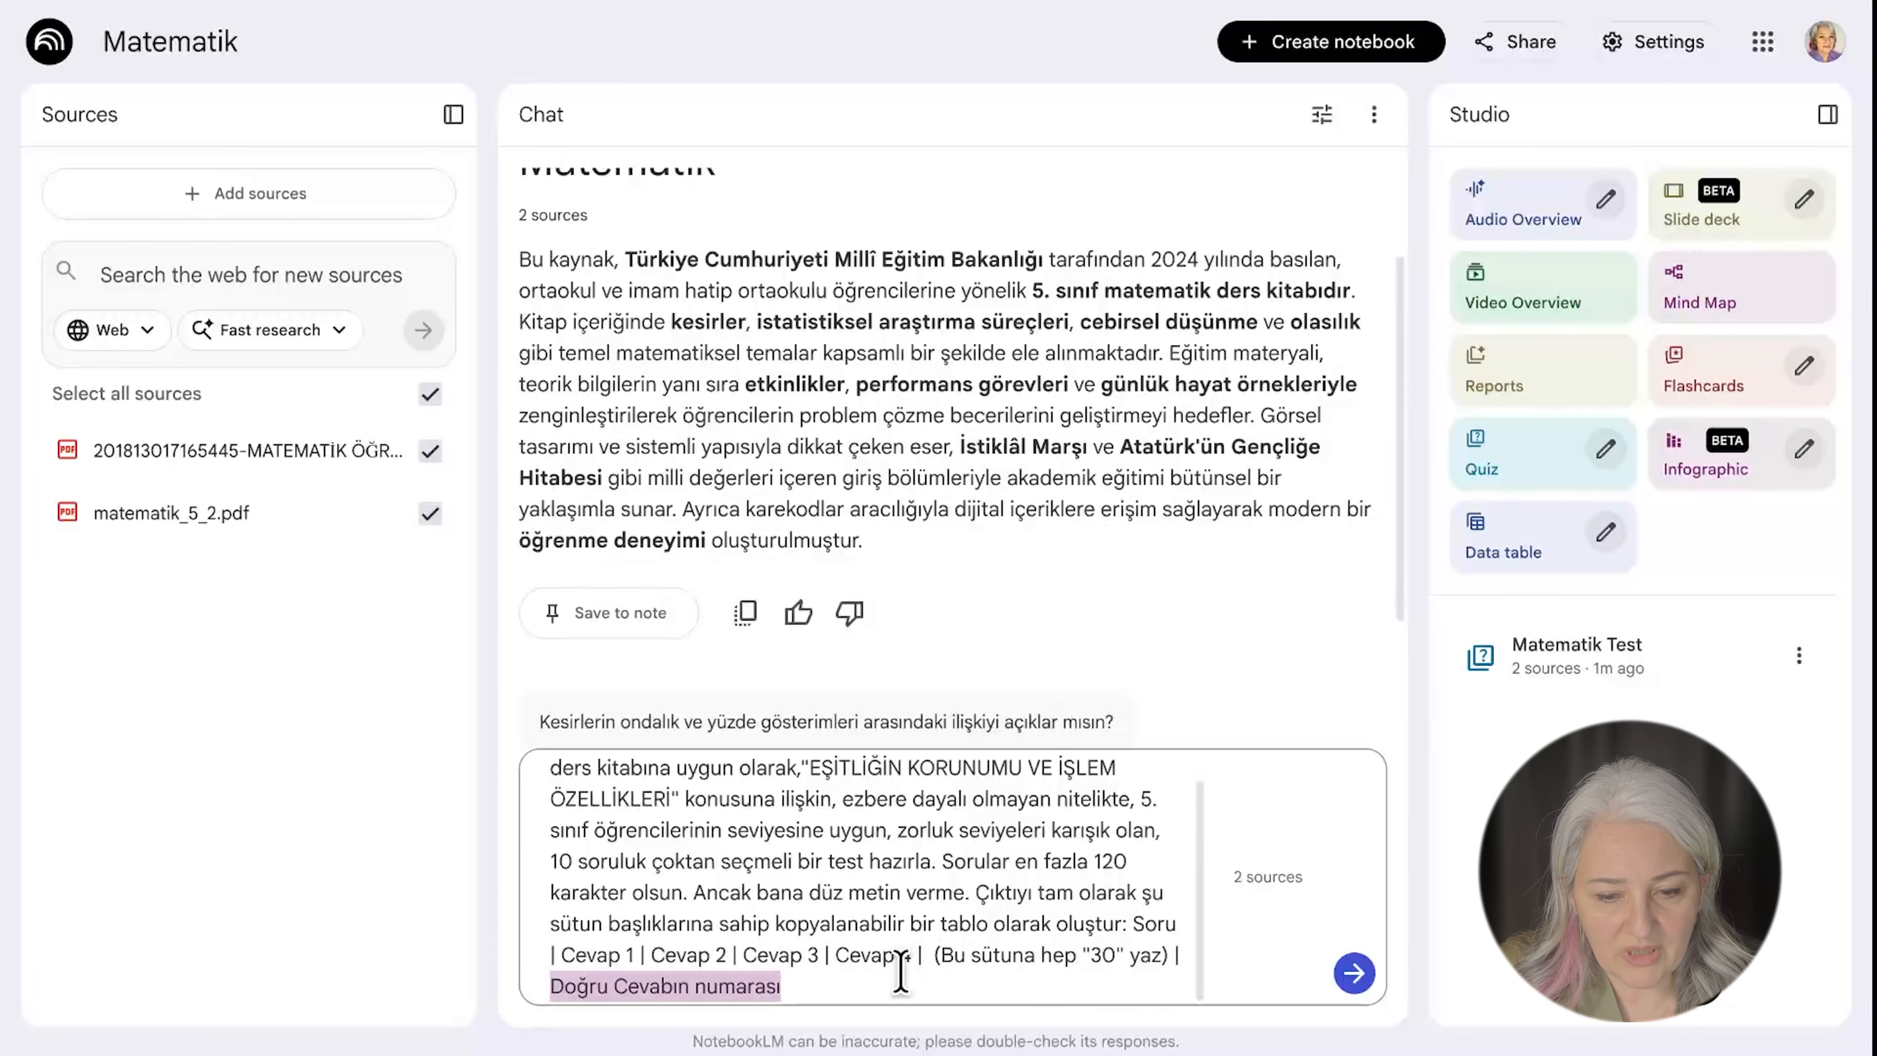
Submit the prompt and copy the generated question table response.
click(1355, 973)
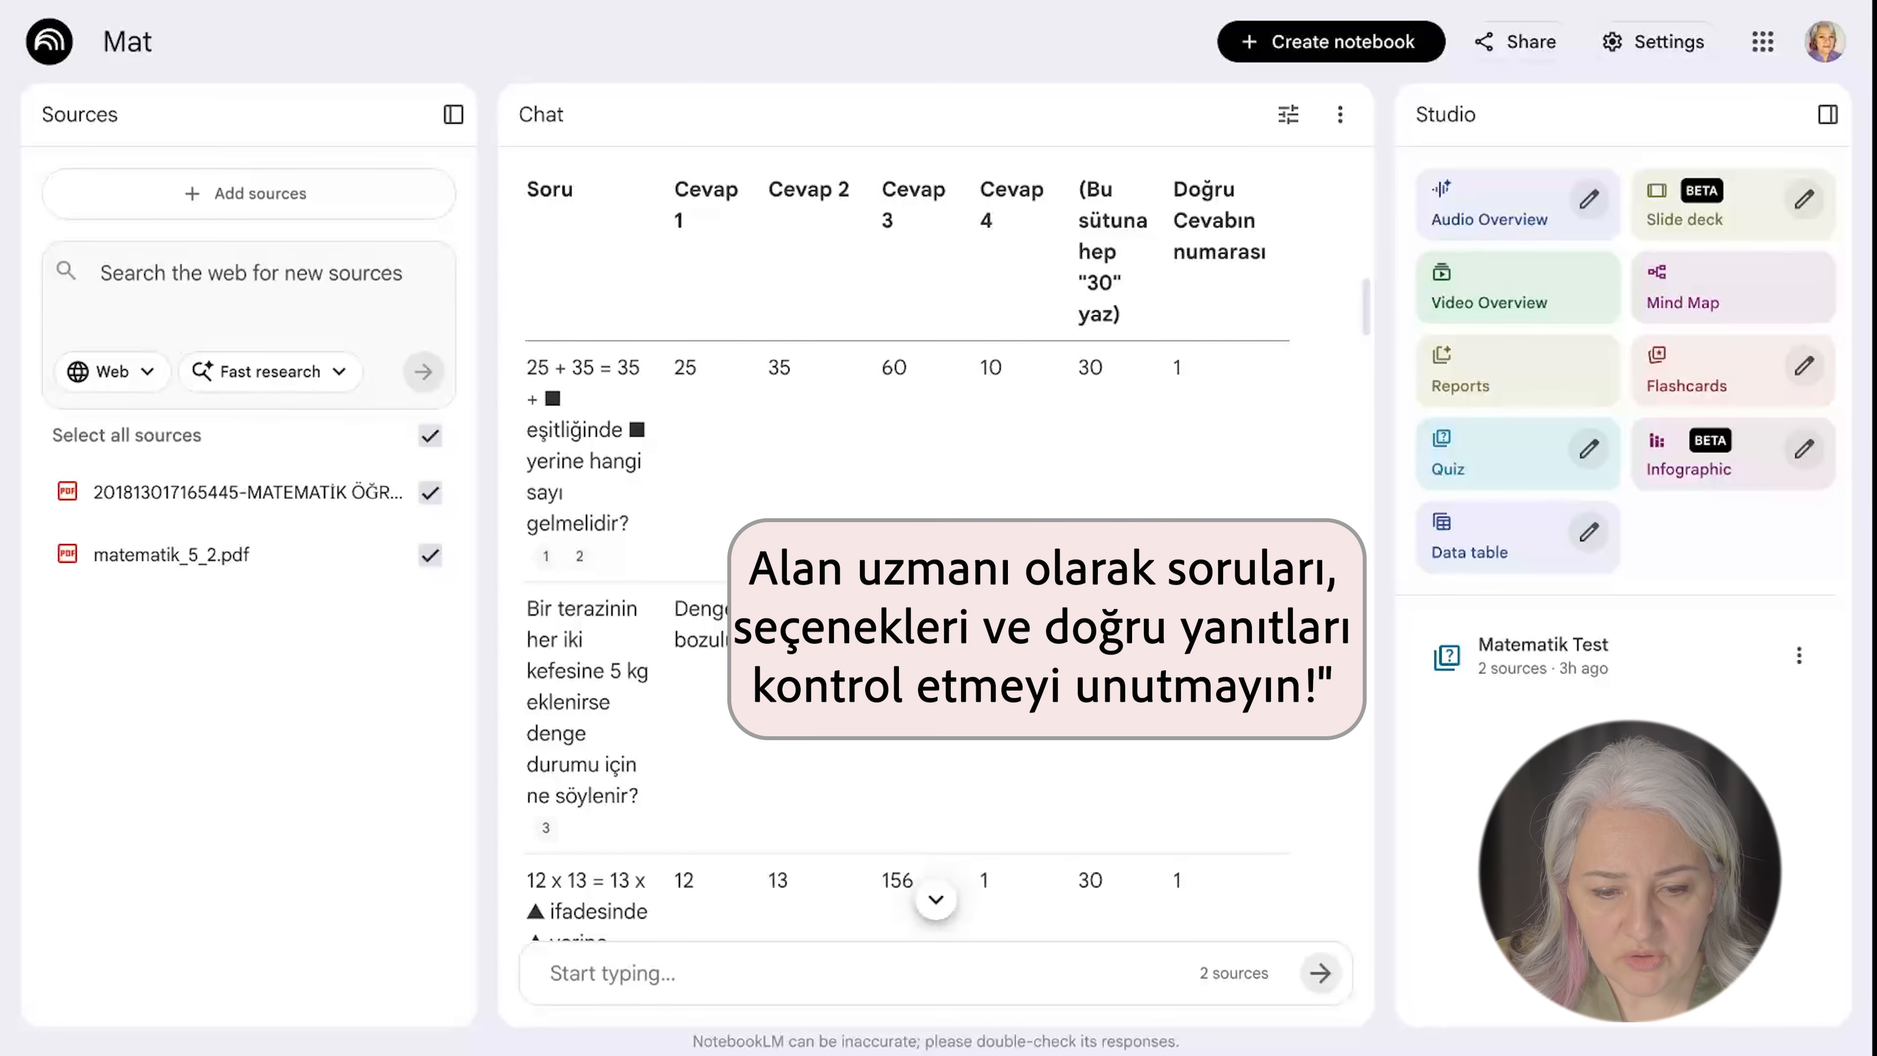
scroll(766, 839, down, 10)
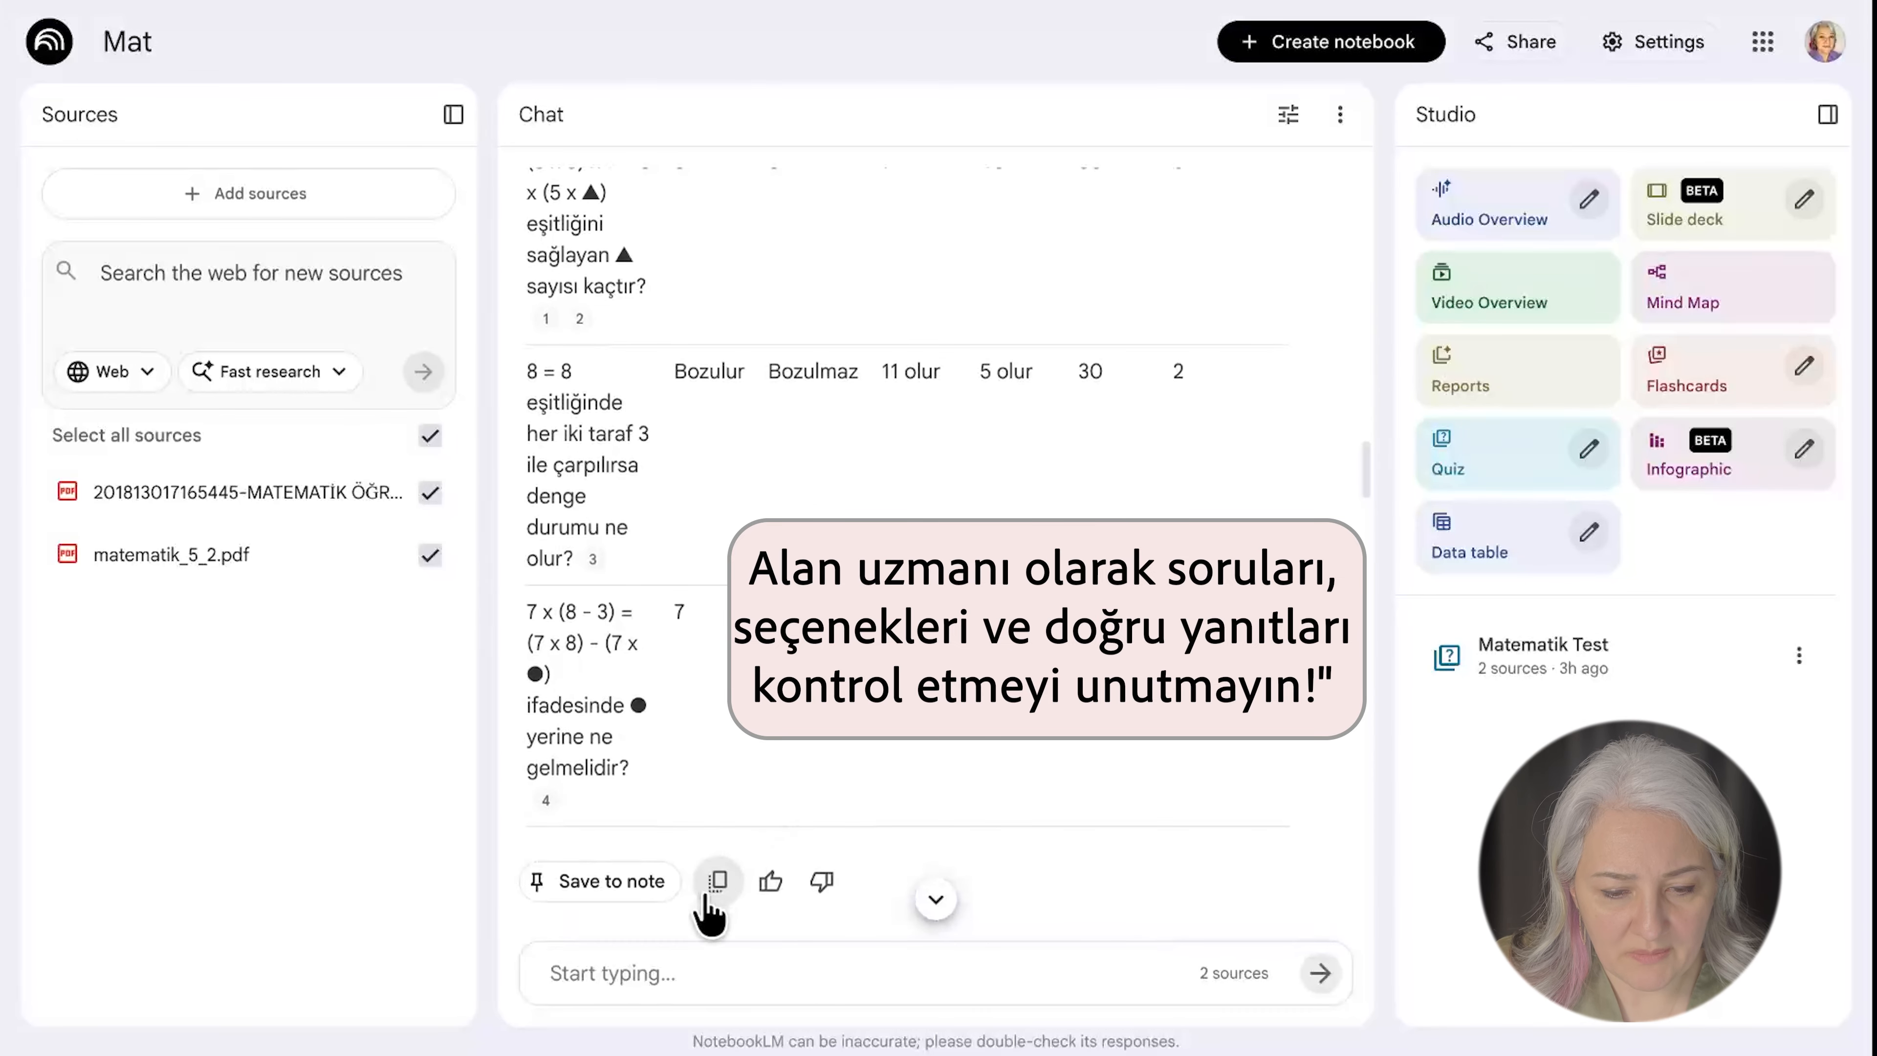
click(718, 884)
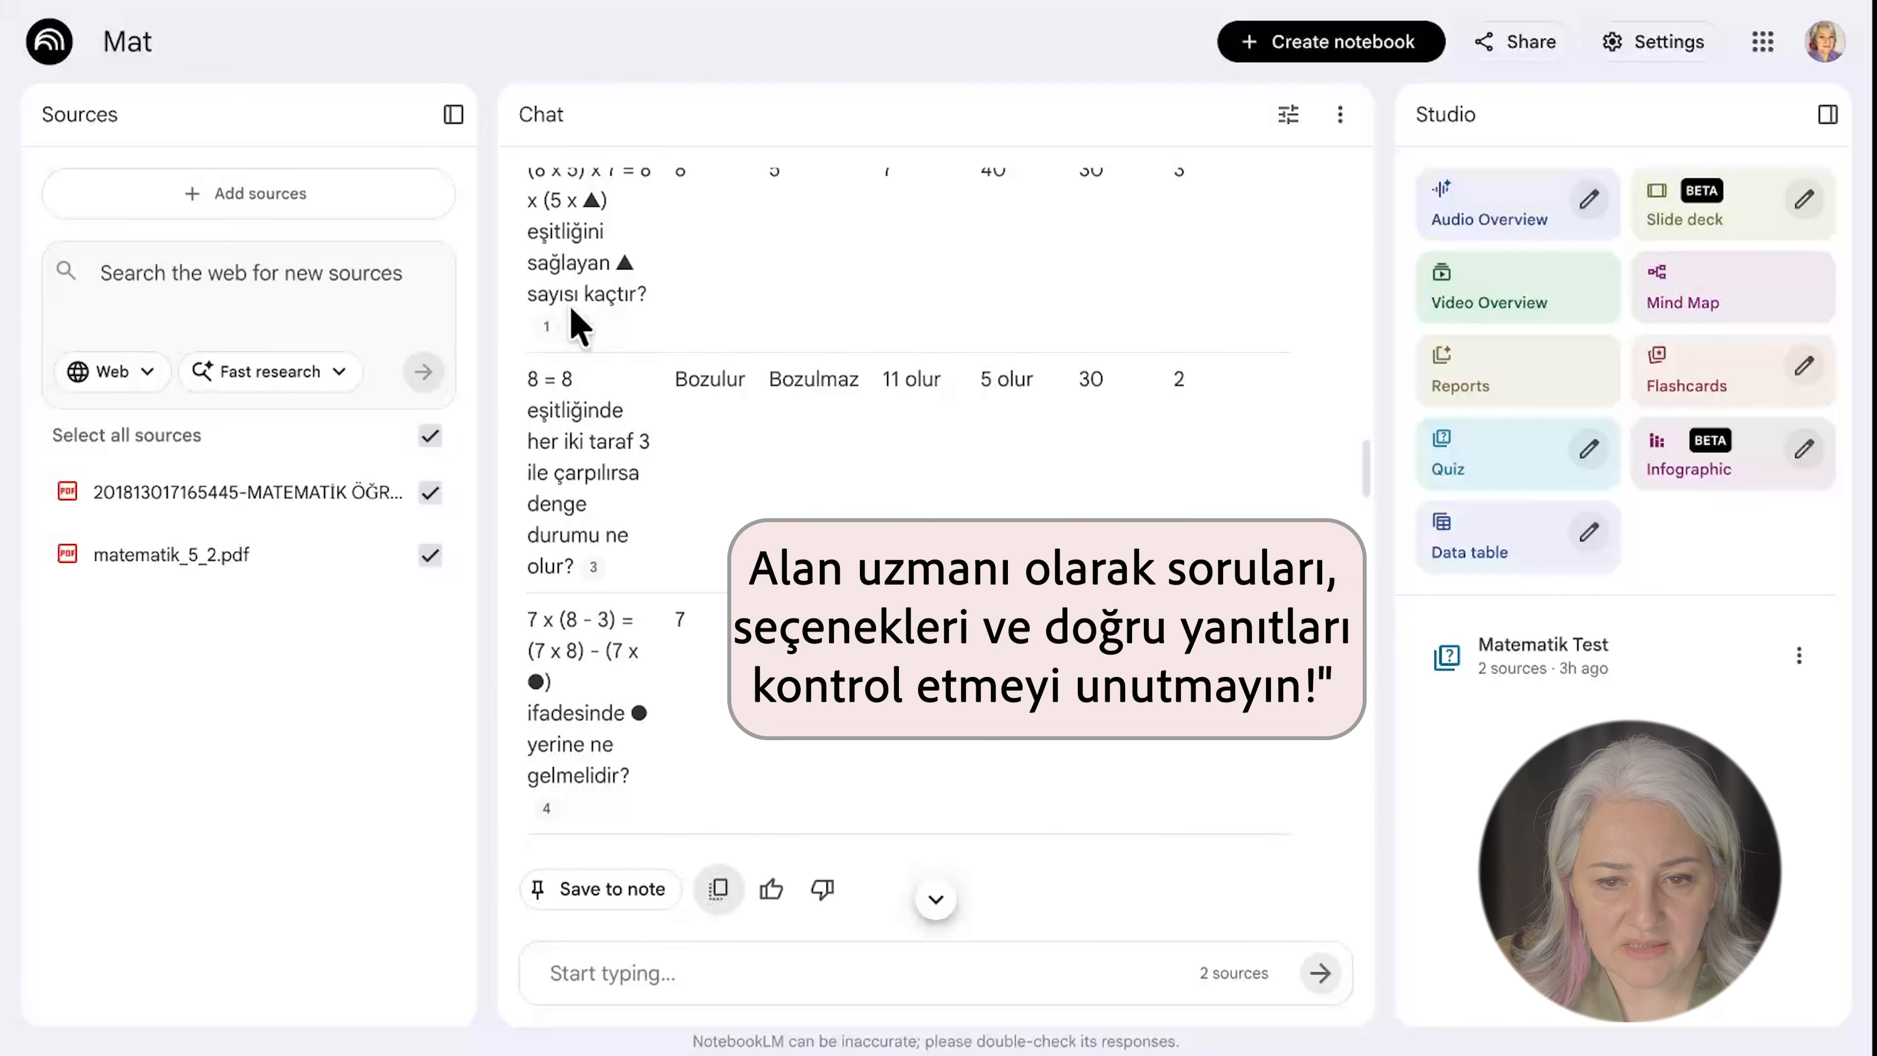
Switch to Kahoot! and create a new kahoot, dismissing the creation method choices to reach the empty quiz editor.
click(1152, 2)
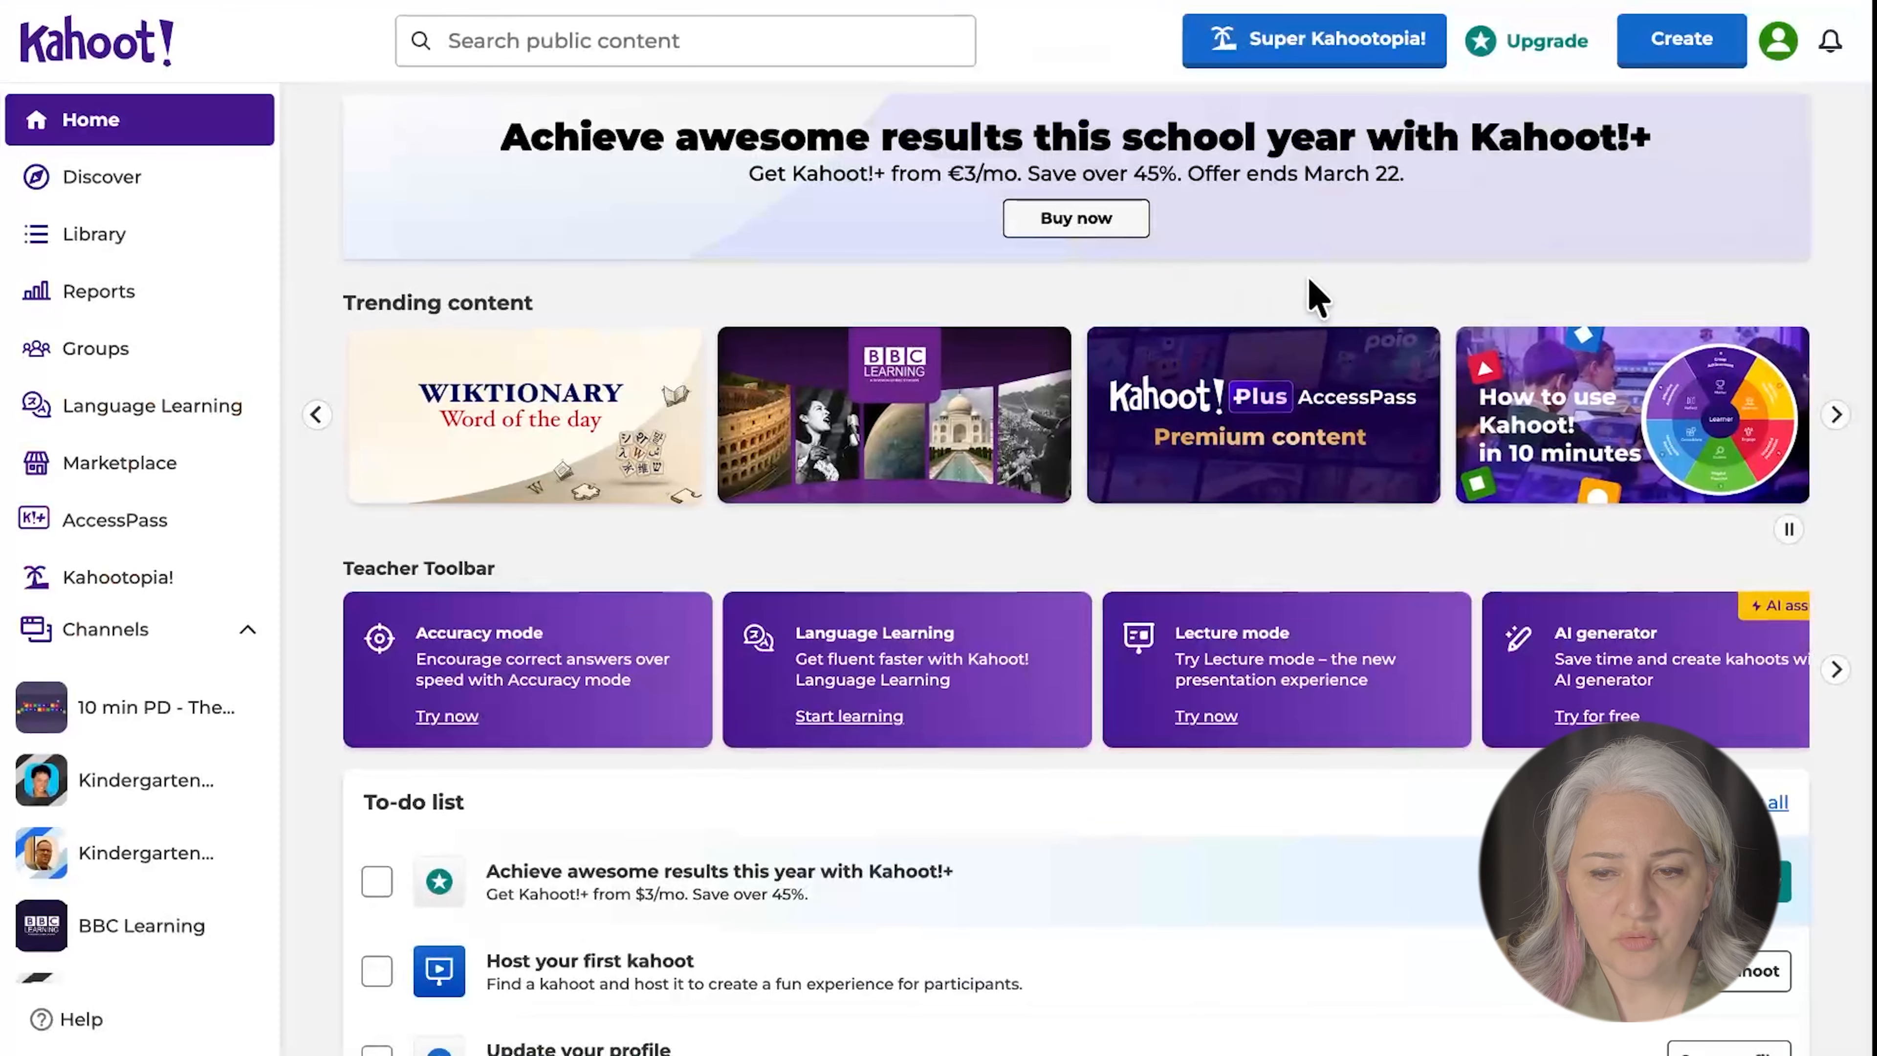
click(1682, 65)
click(1521, 152)
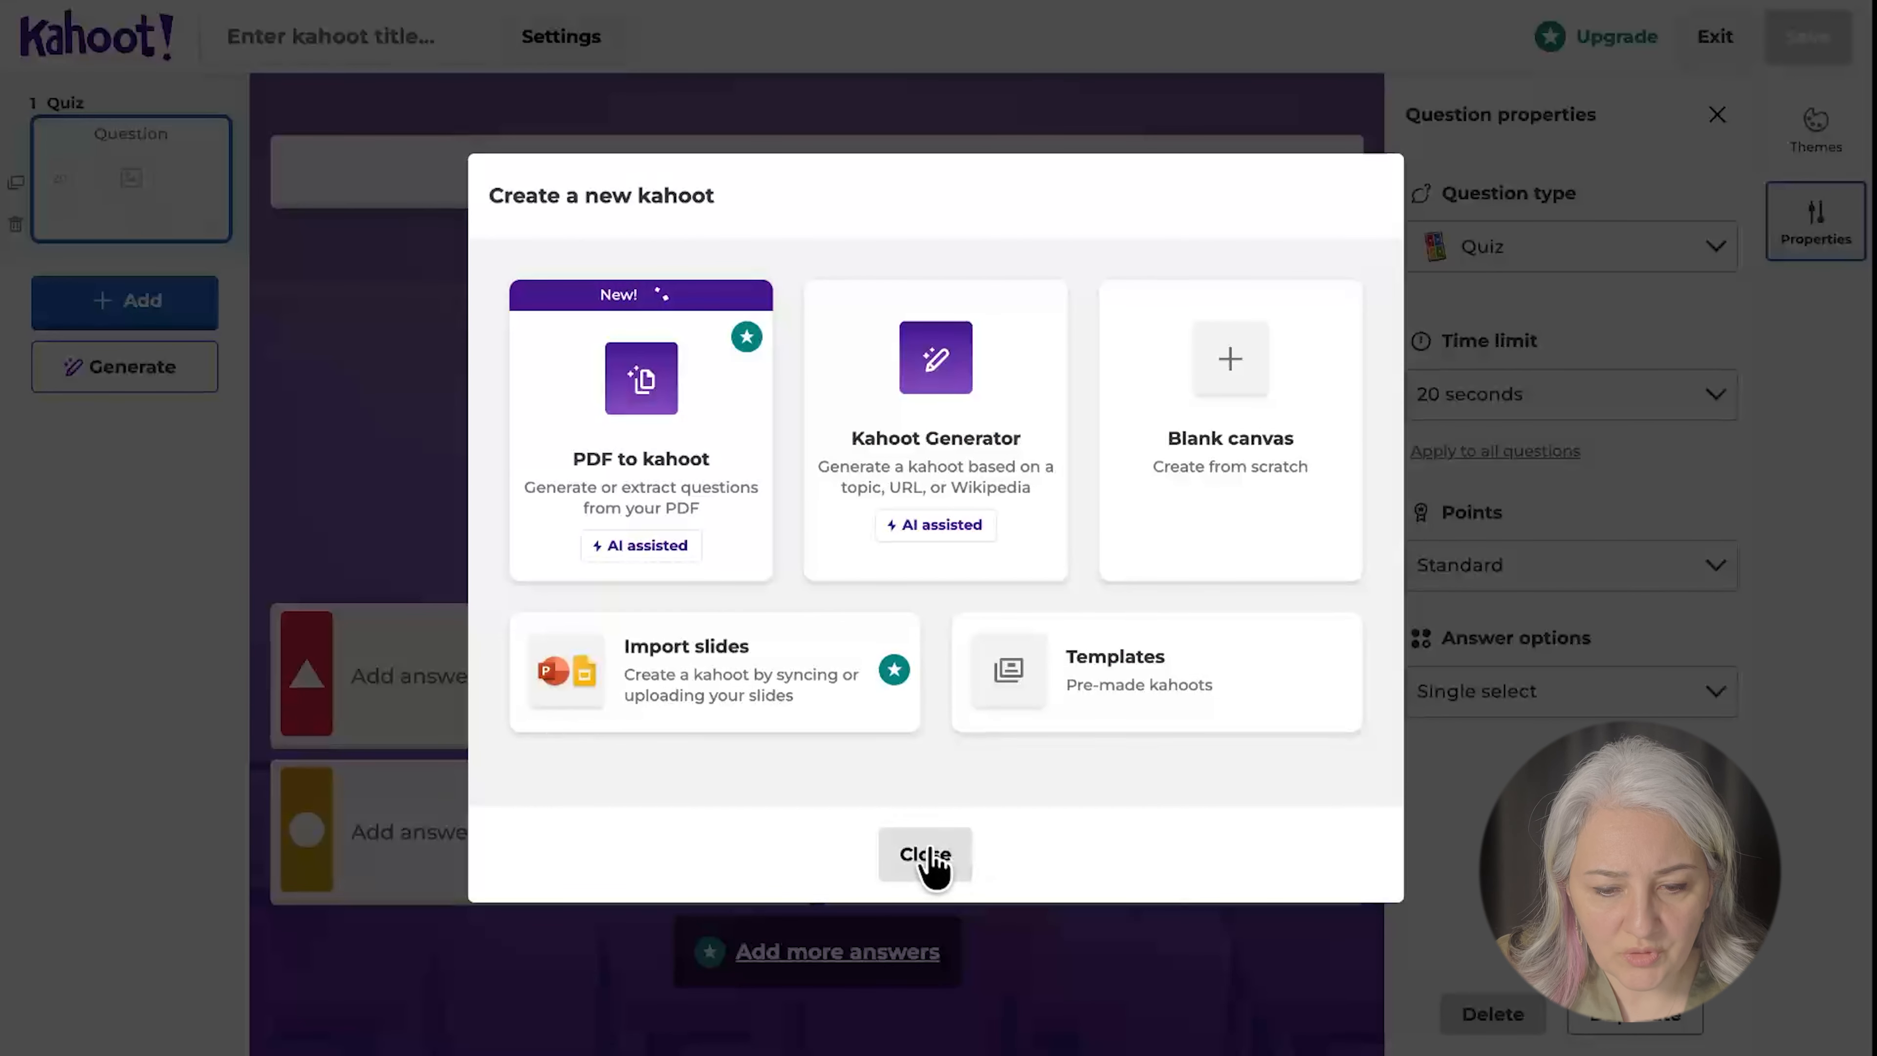
click(927, 857)
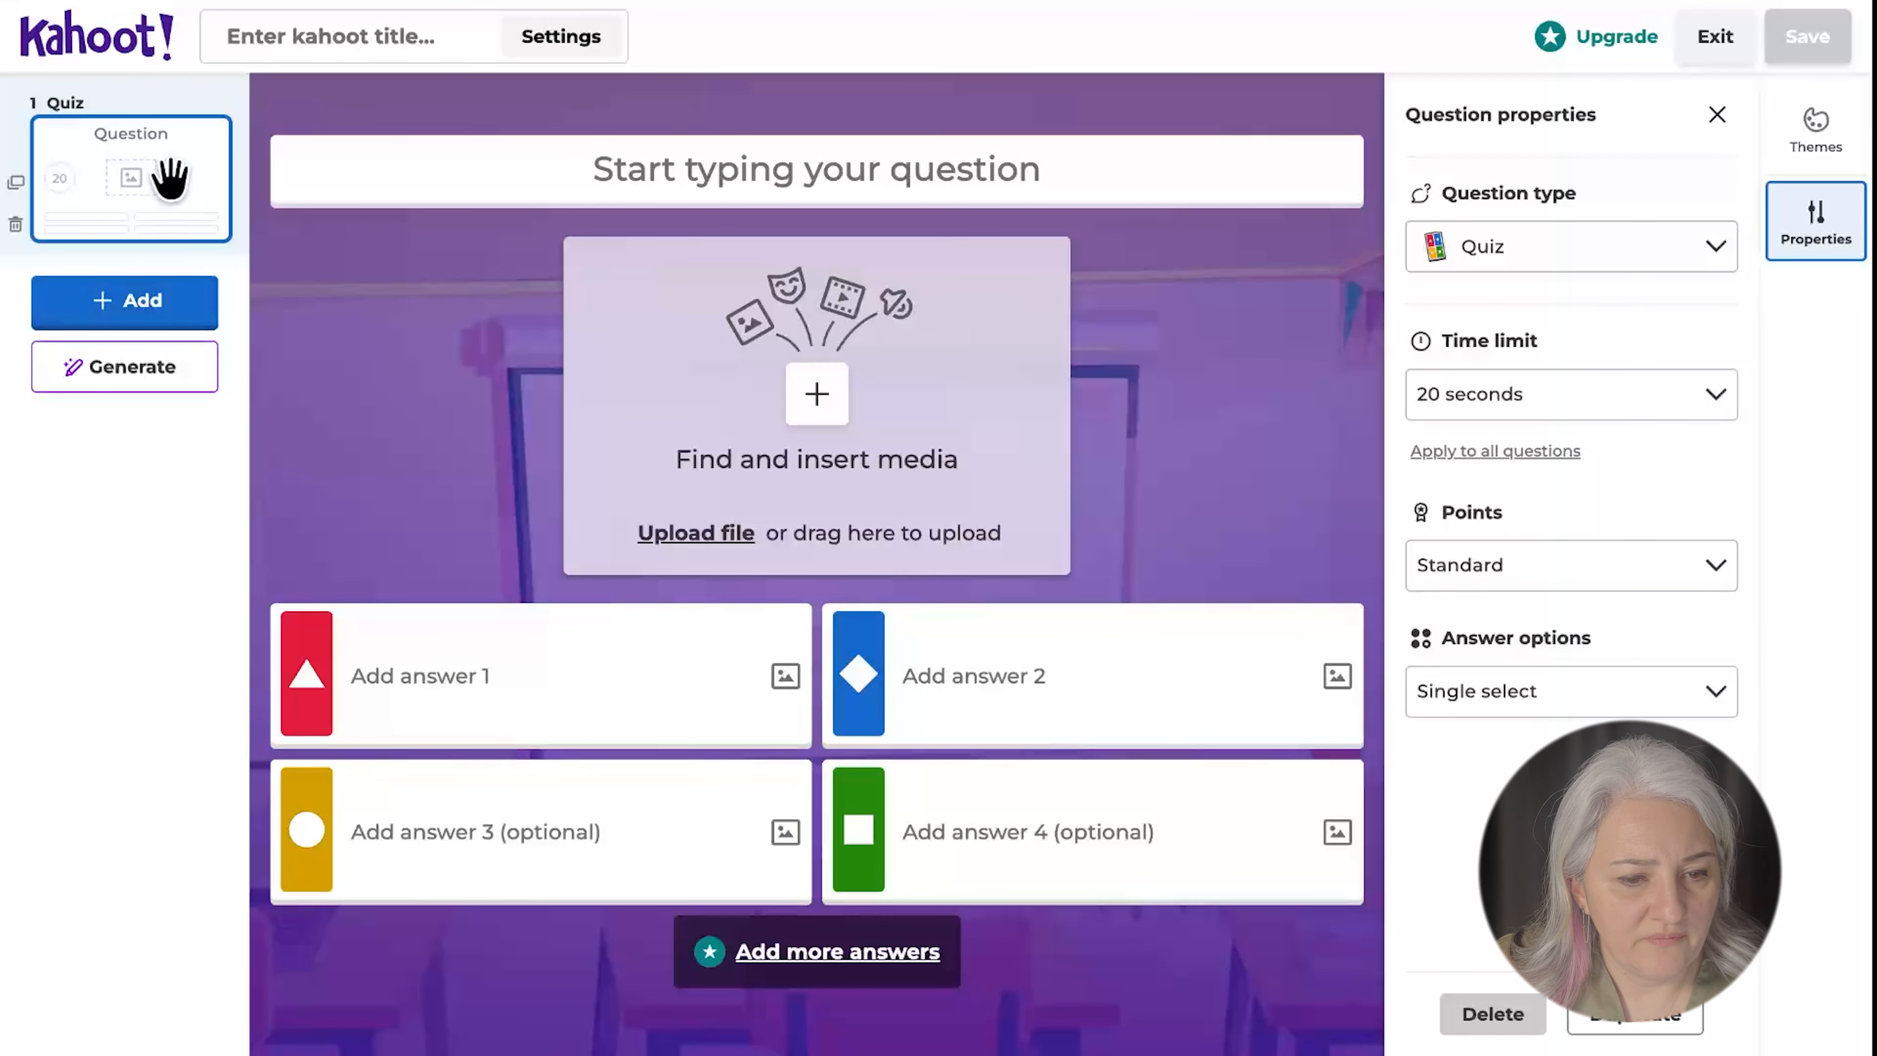
Open the spreadsheet import for the new kahoot and download the quiz template.
click(128, 314)
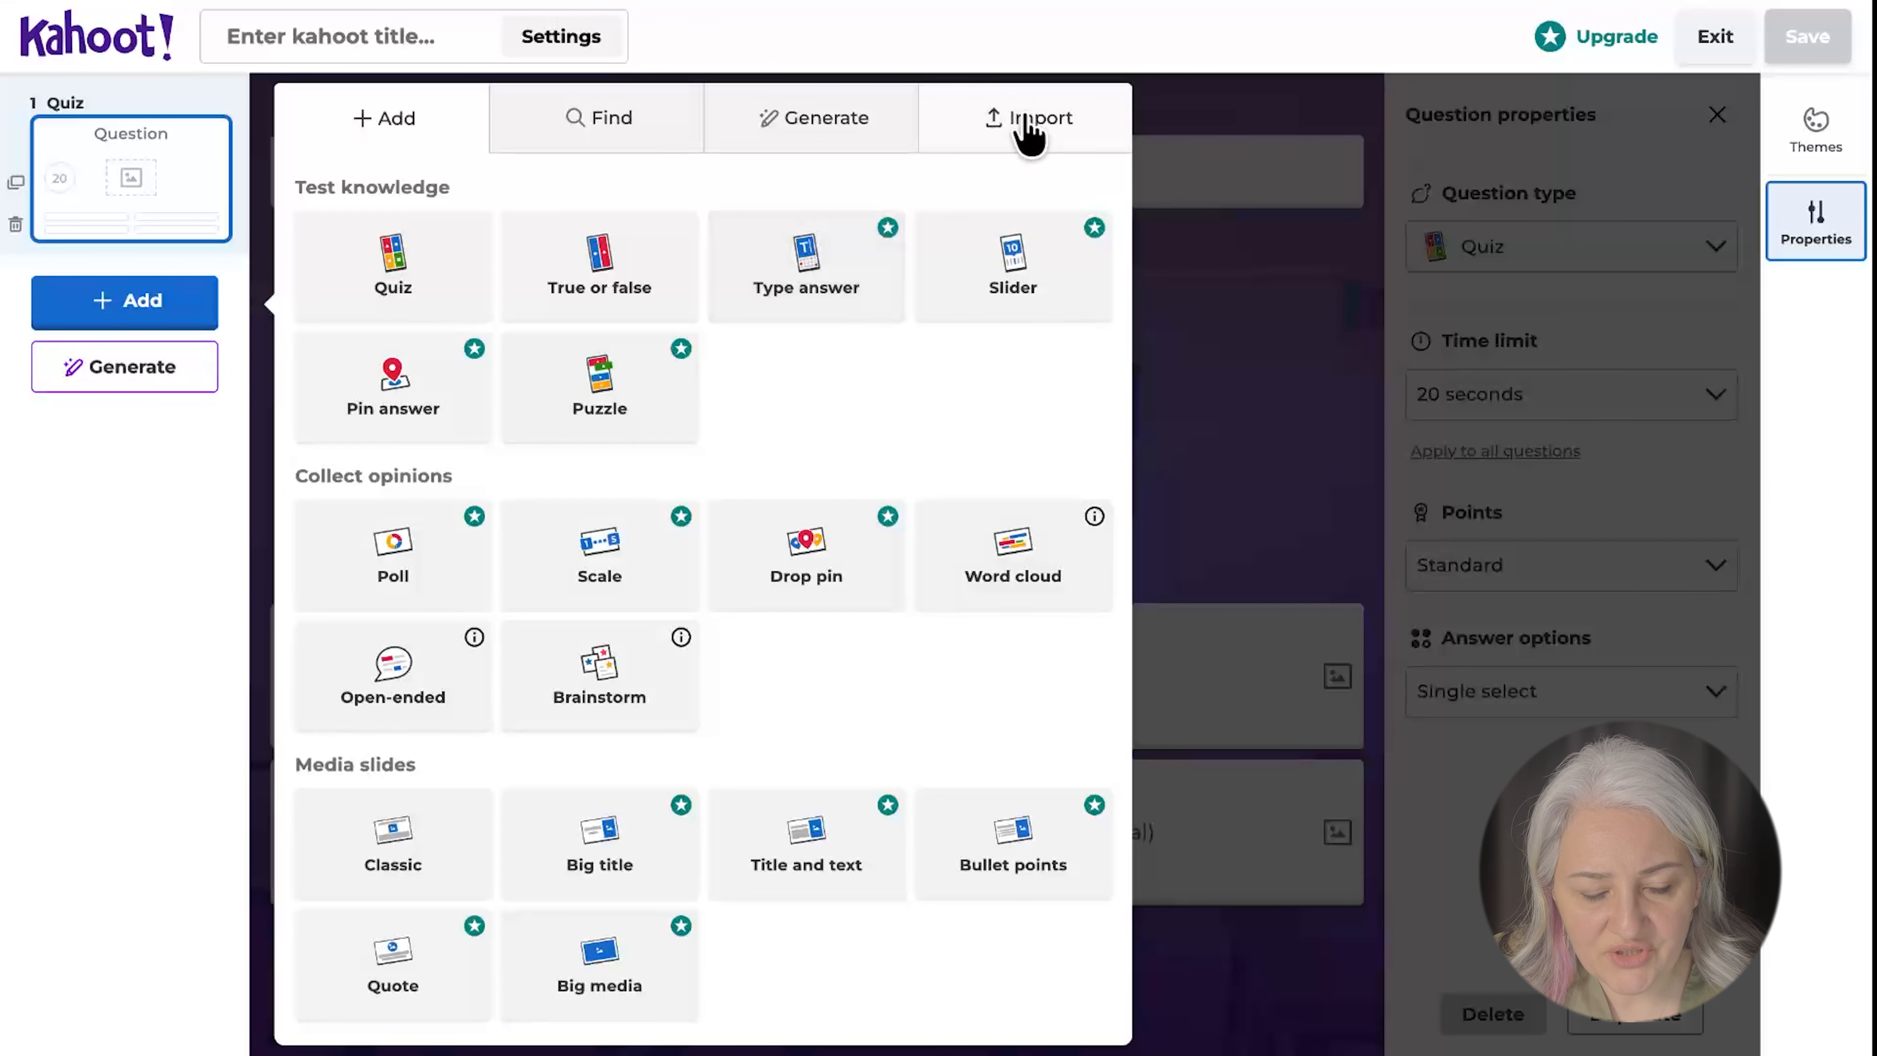
click(1031, 122)
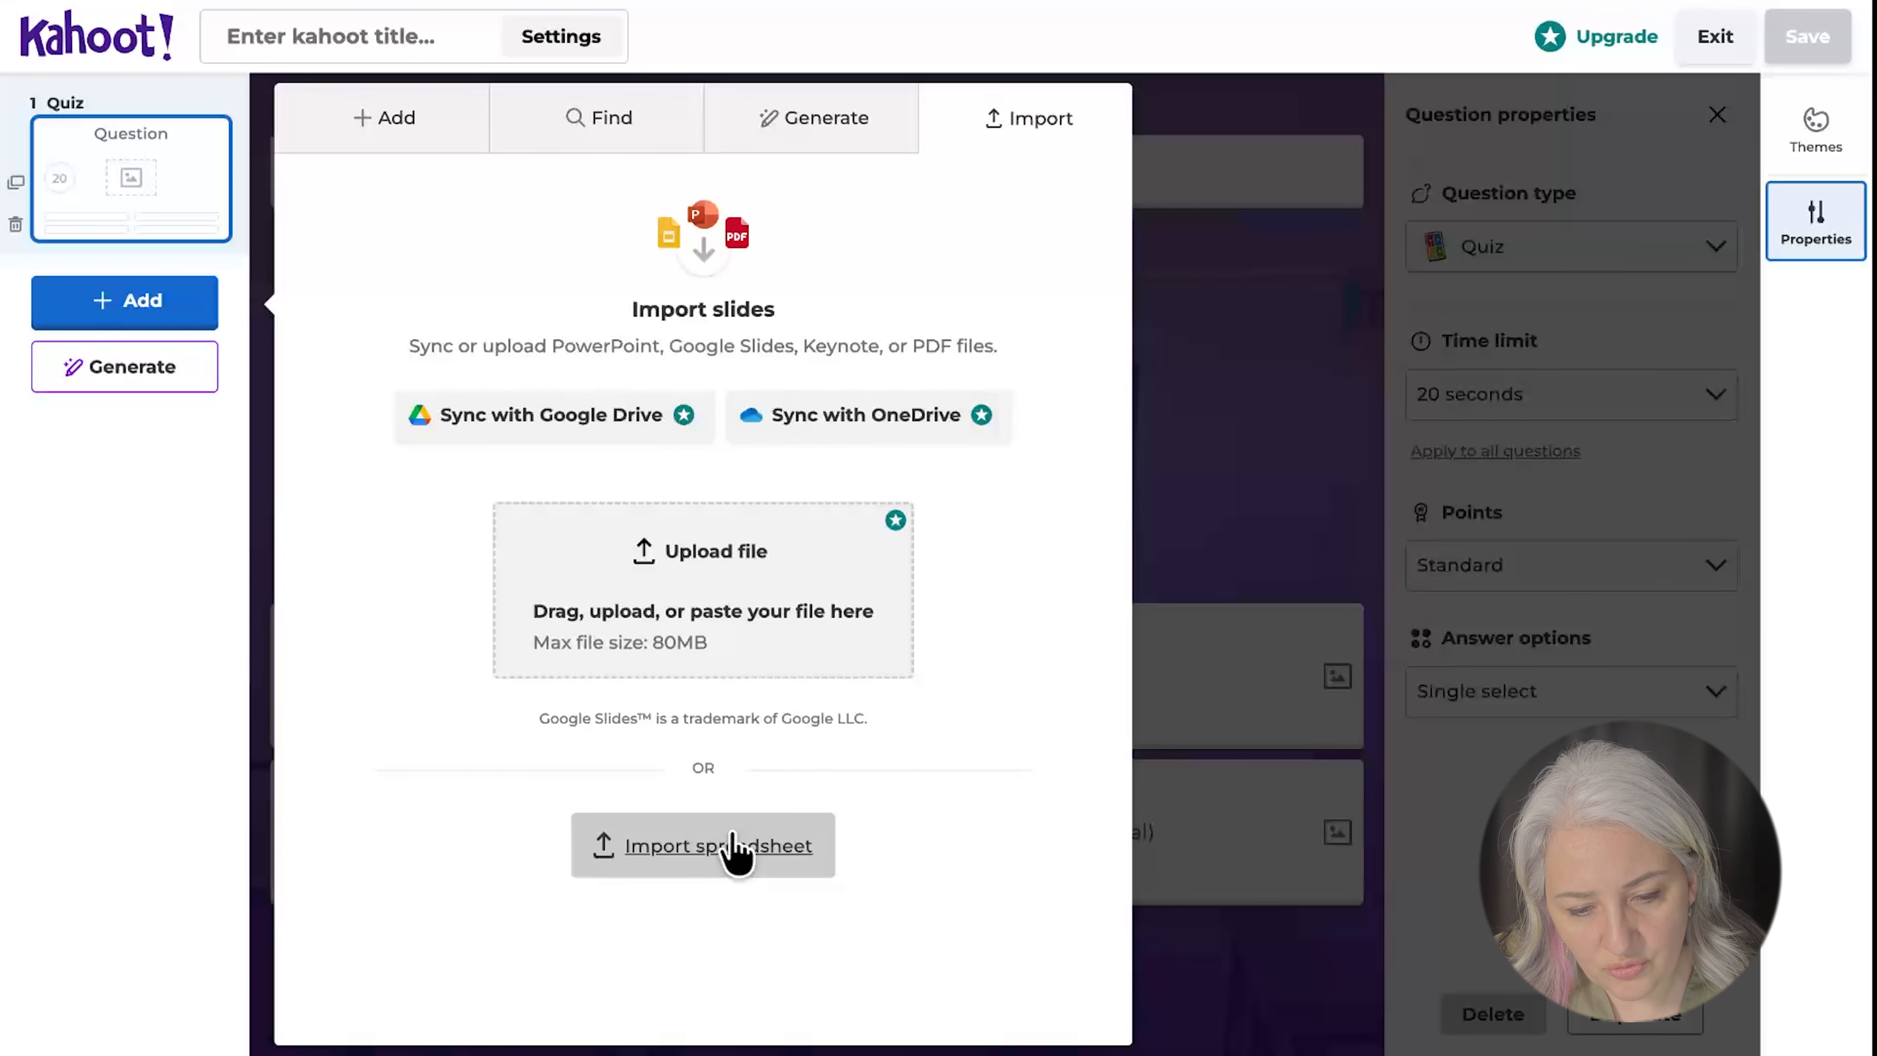
click(732, 845)
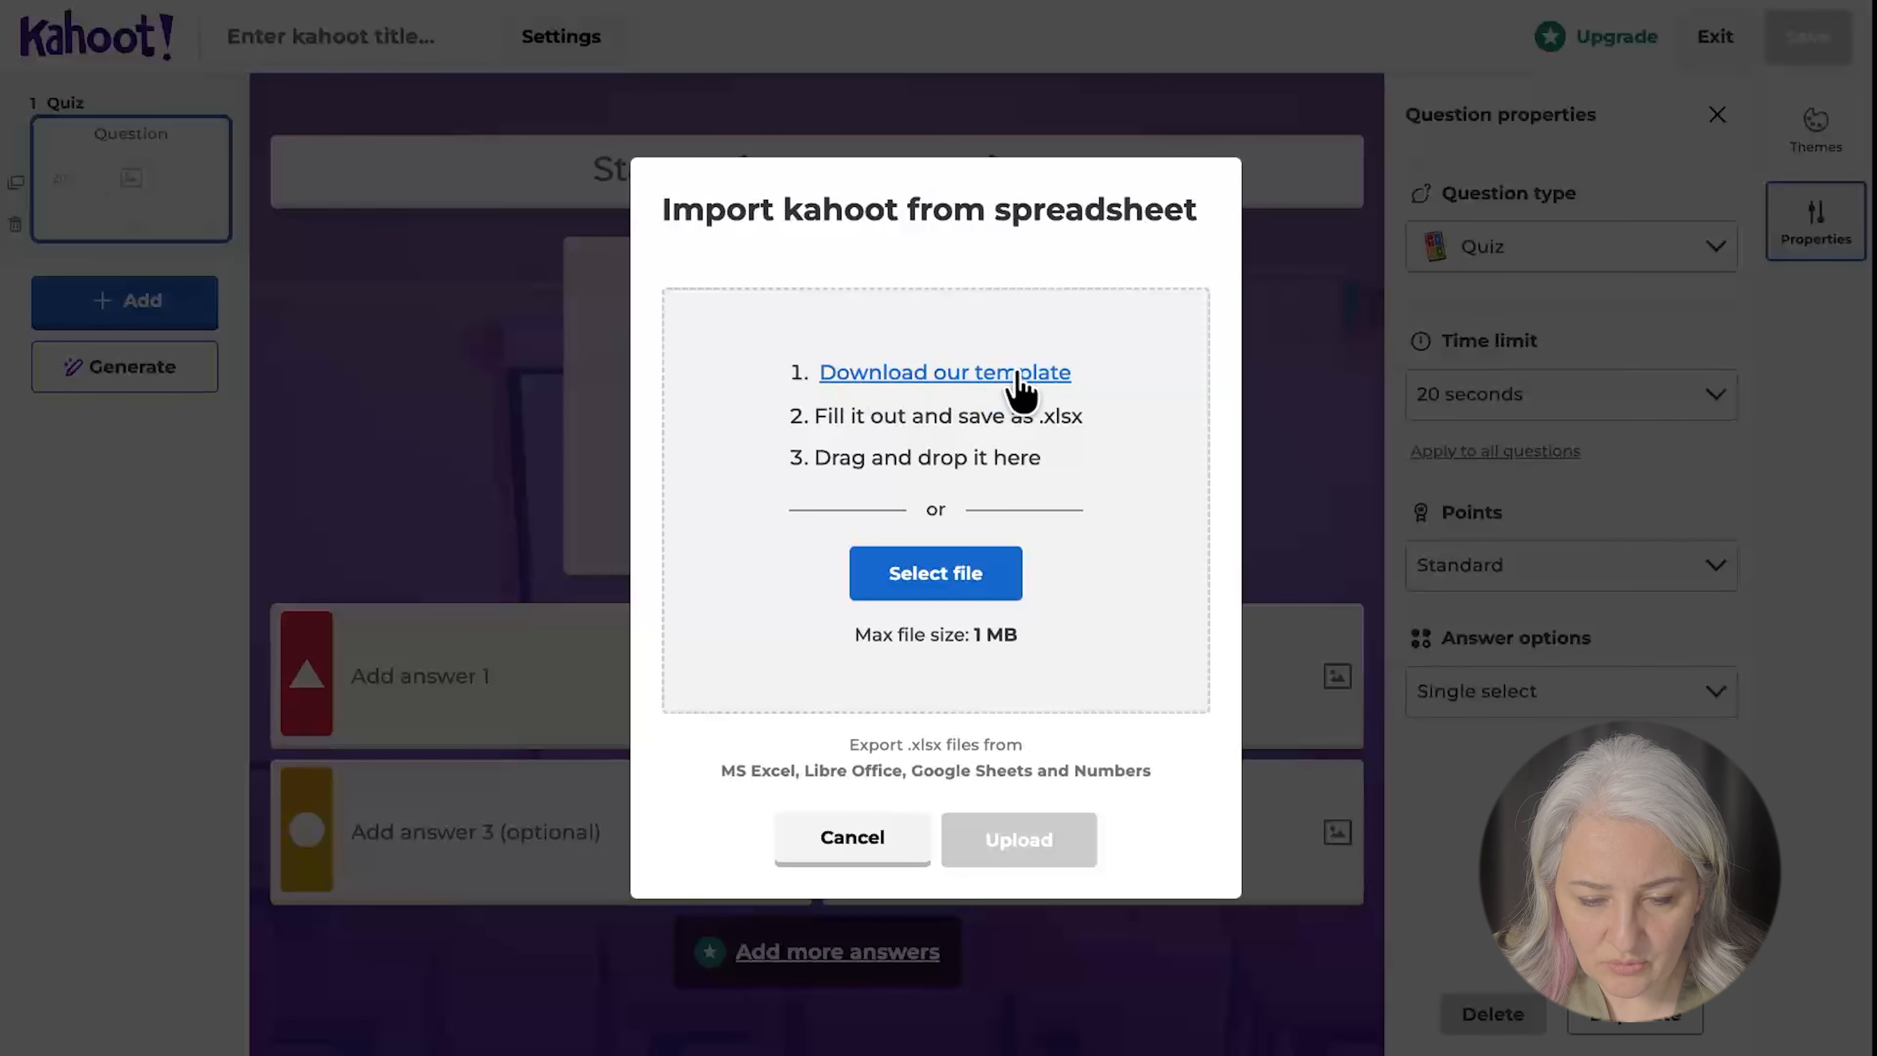
click(960, 373)
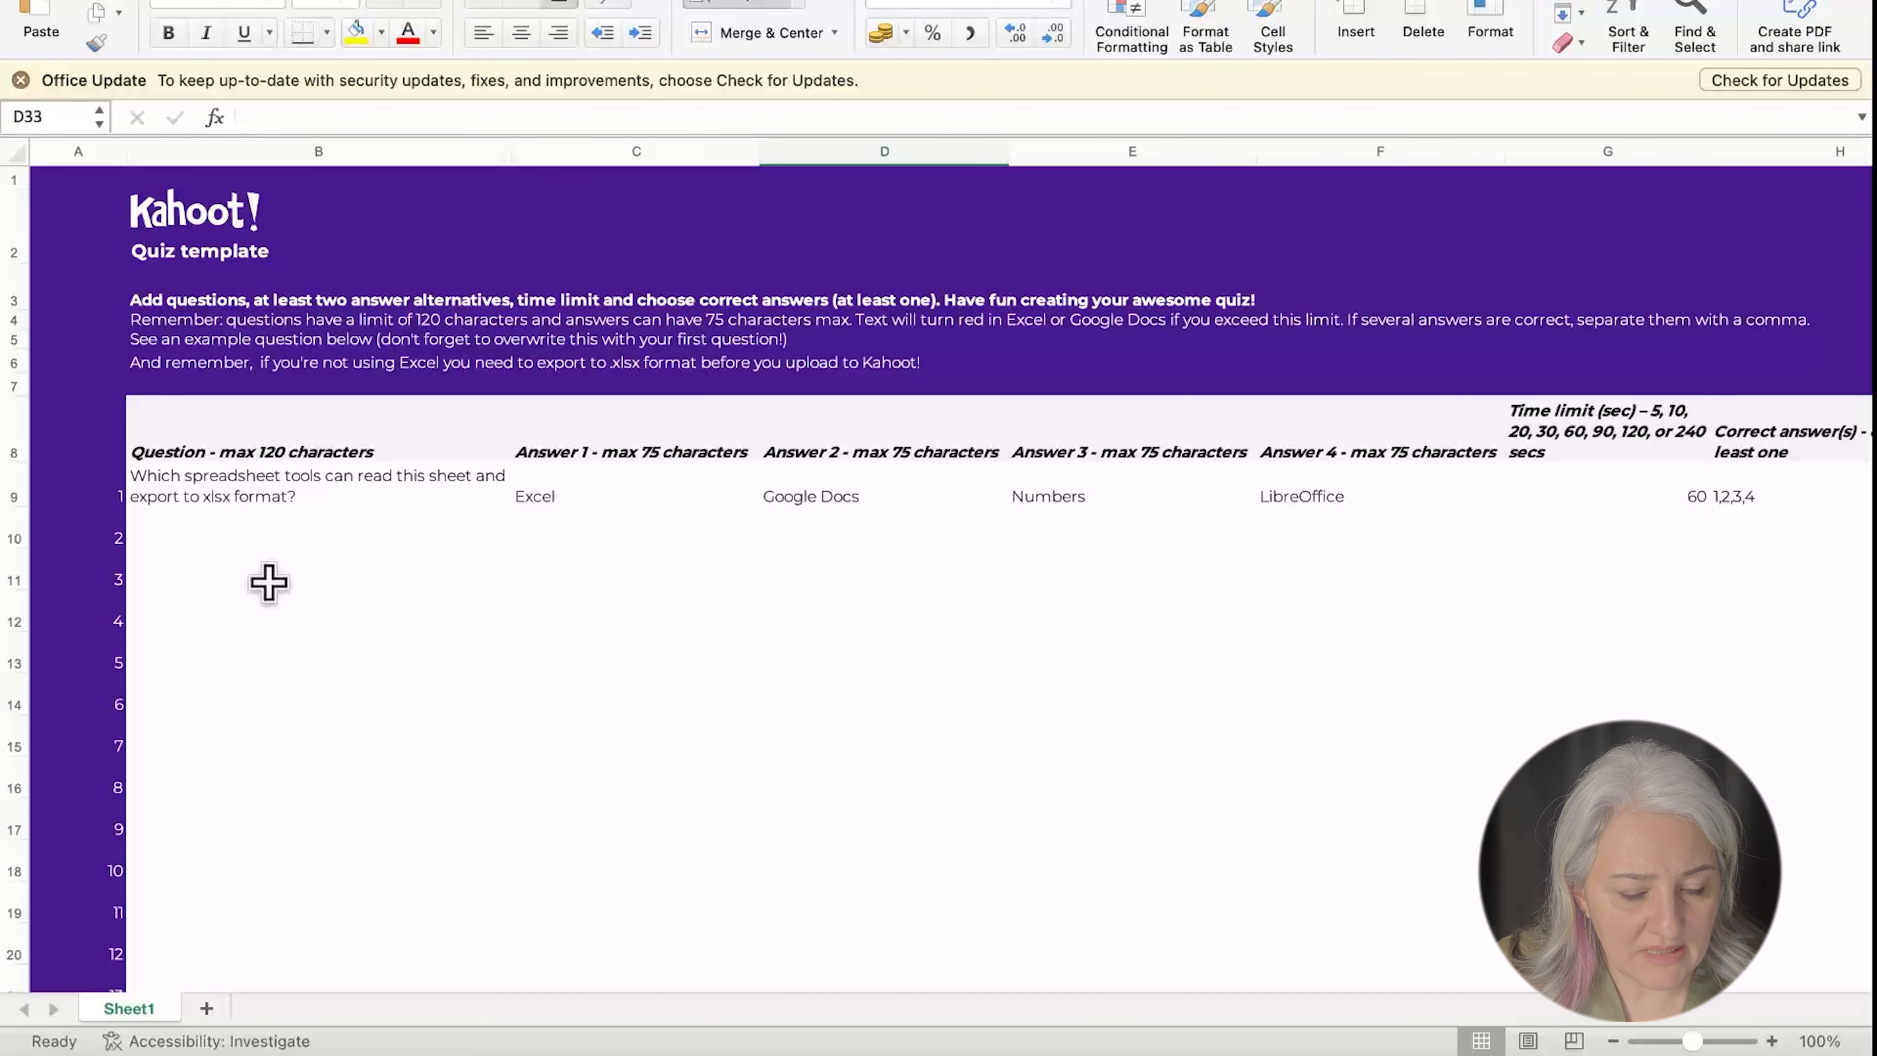
Paste the copied question table into the quiz template starting at cell B9, overwriting the example question.
click(180, 433)
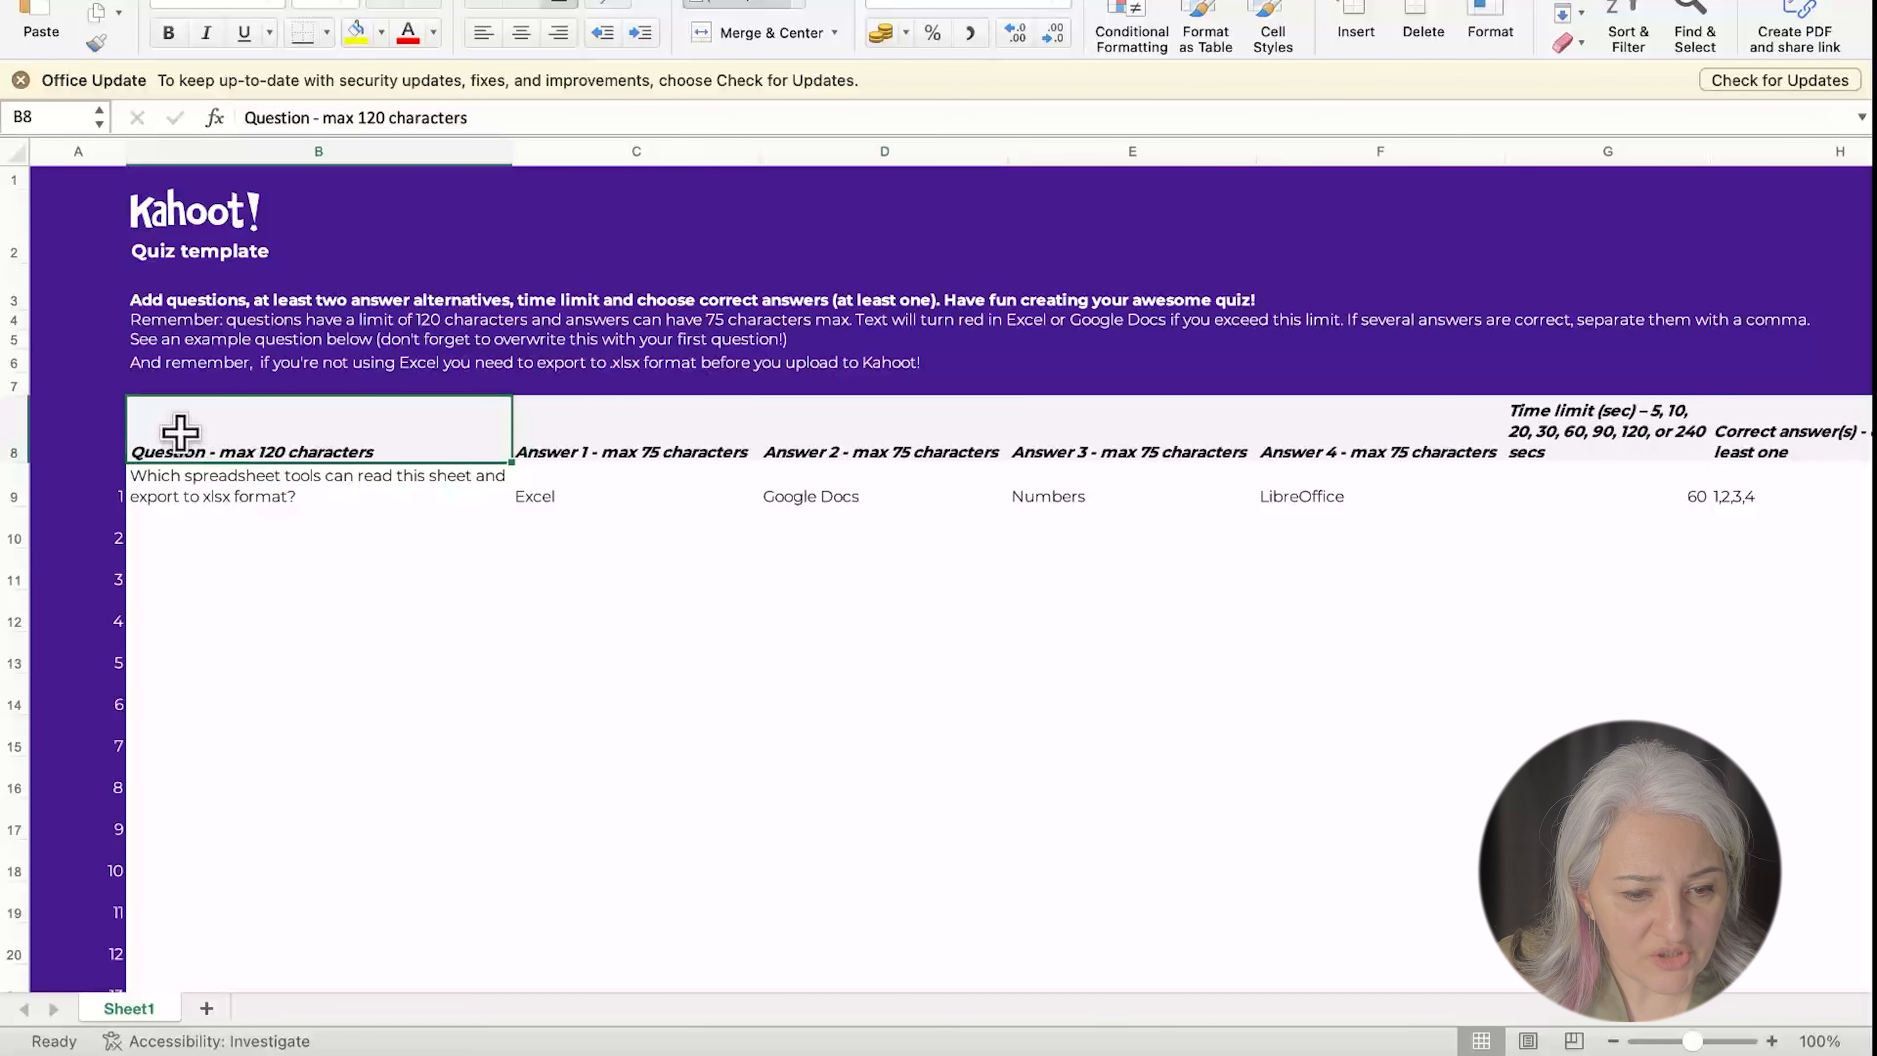
click(200, 495)
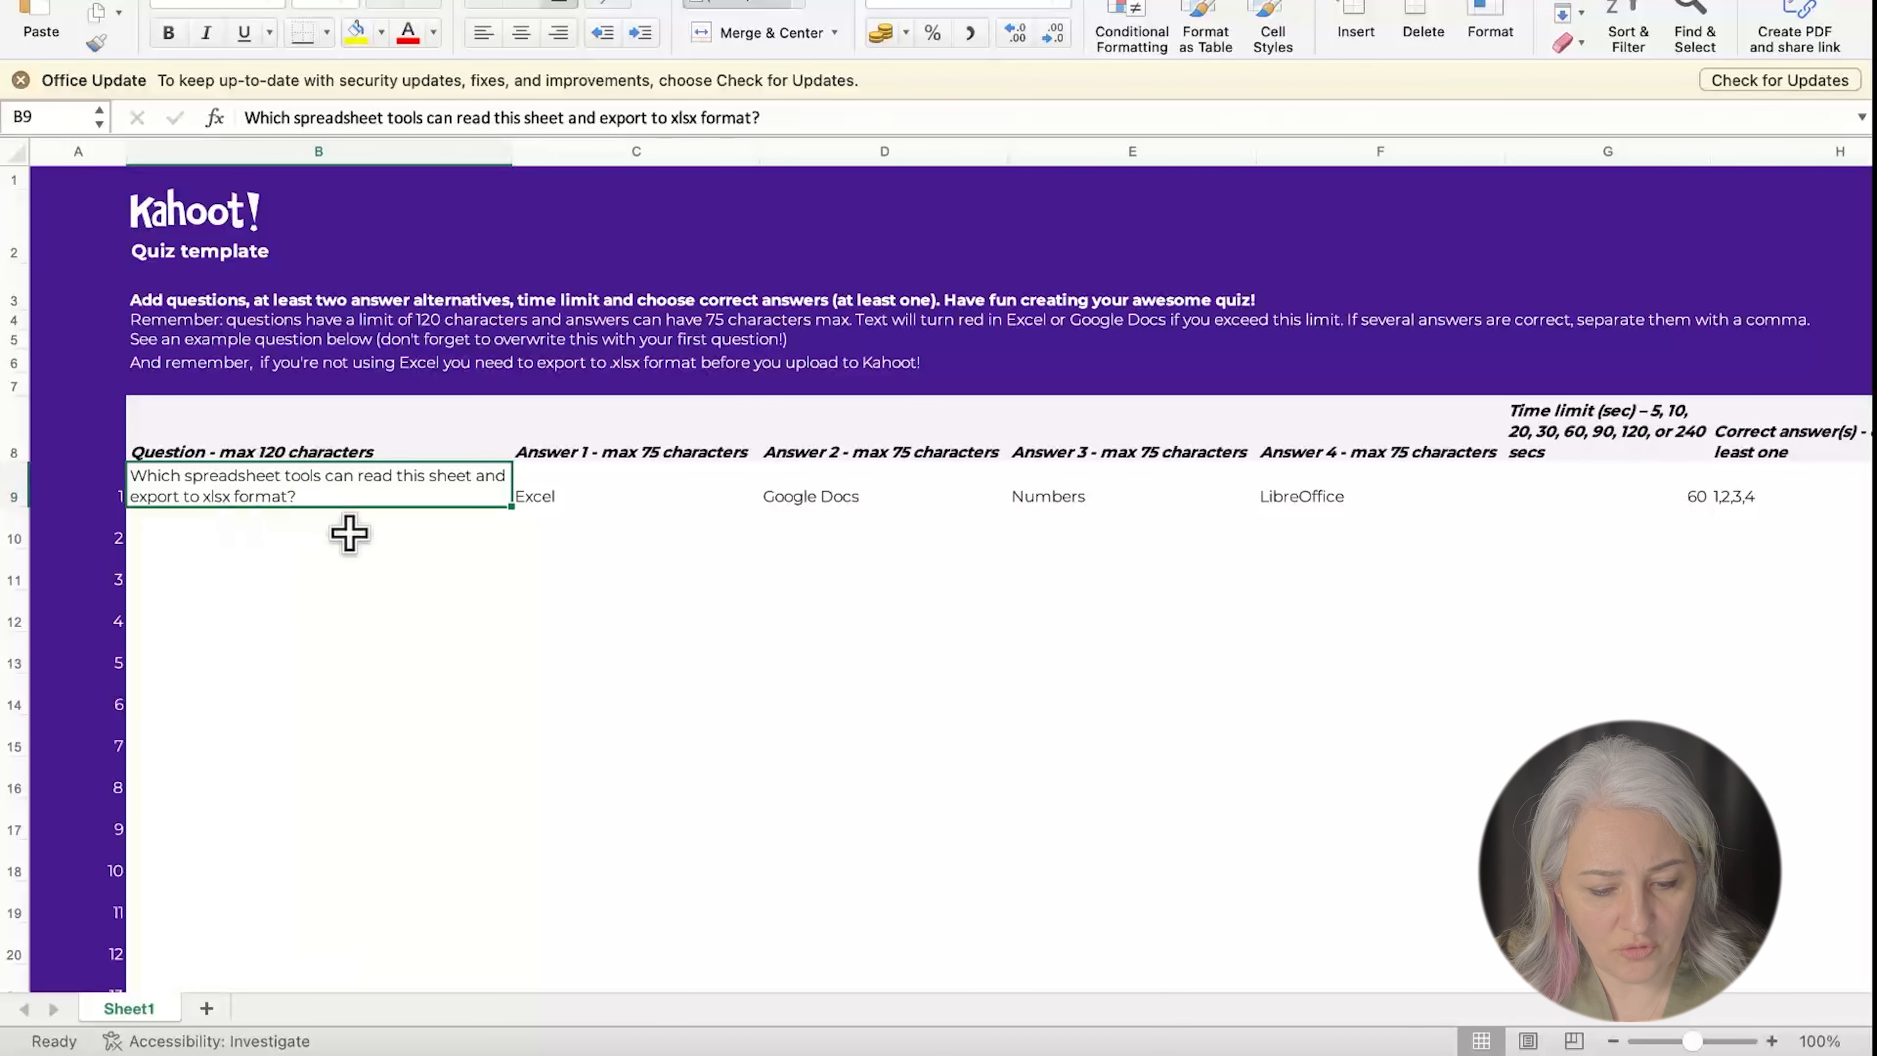
key(super+v)
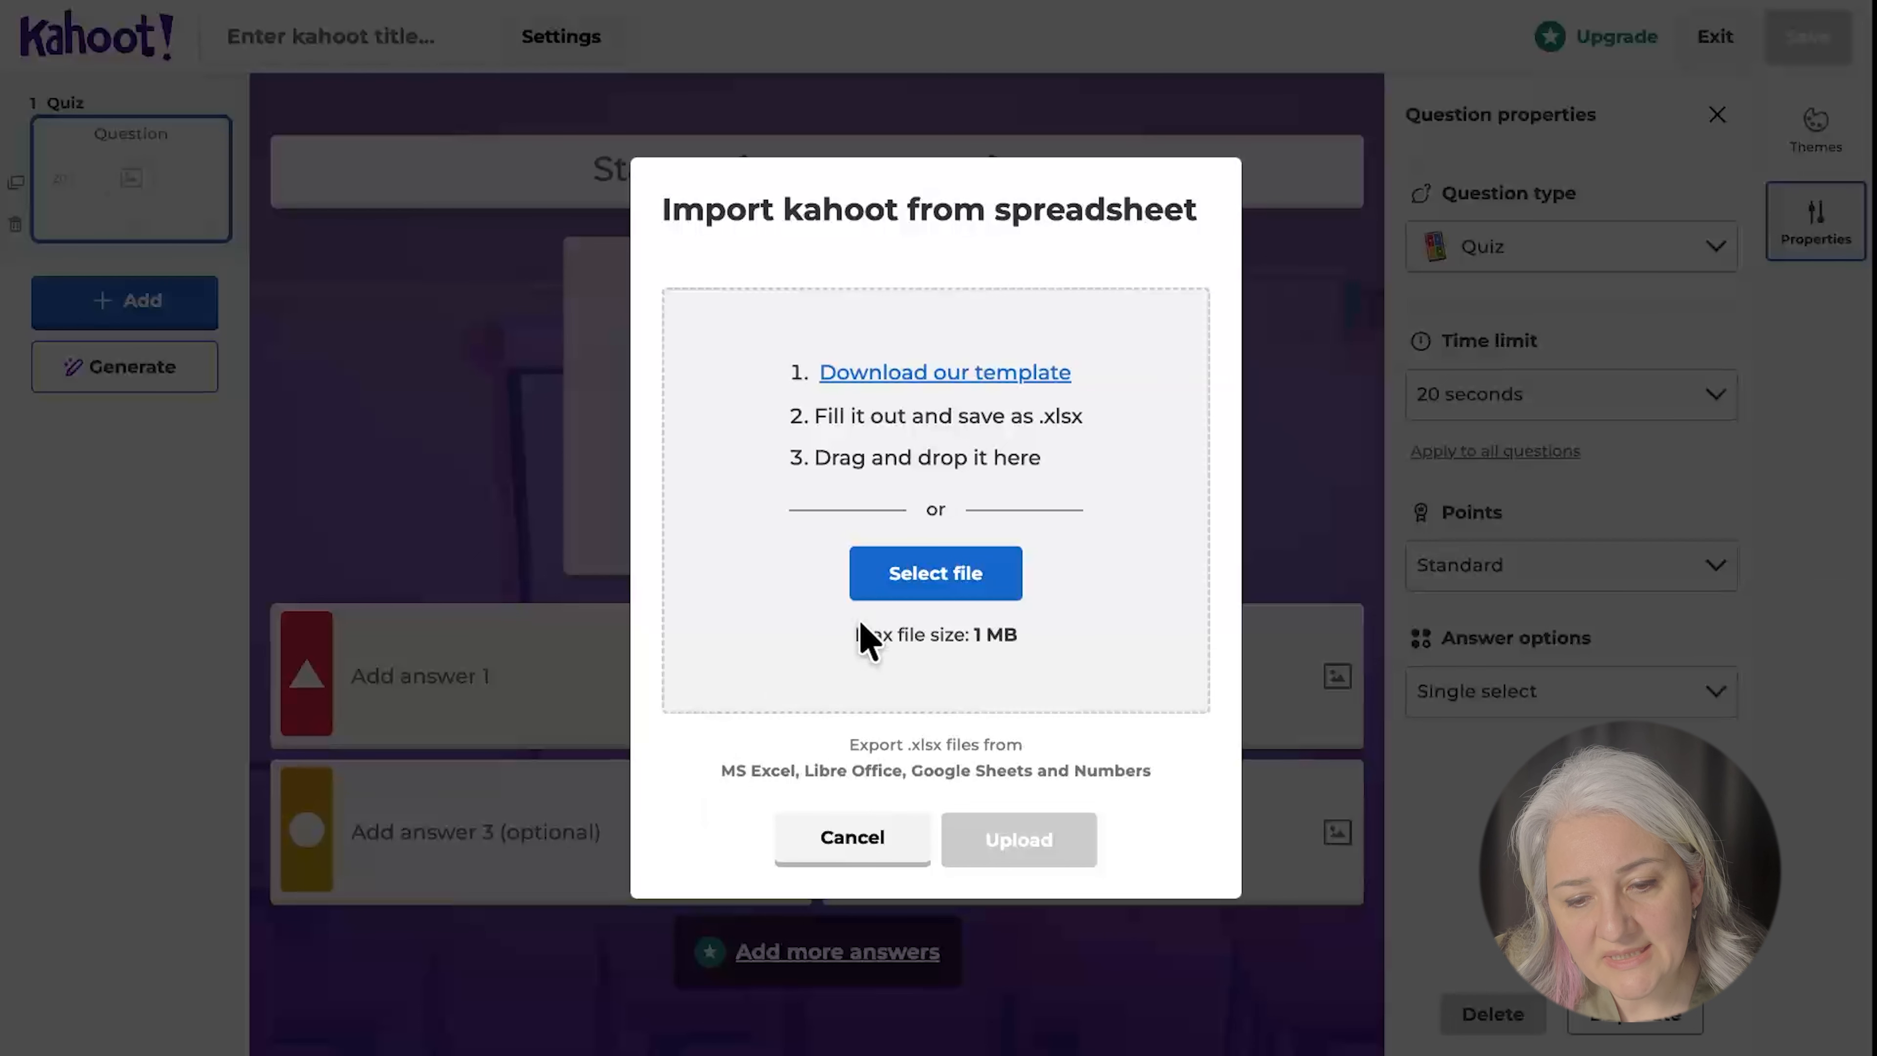
Try to import KahootQuizTemplate.xlsx from Downloads into the kahoot and return to the file selection.
click(954, 582)
click(762, 263)
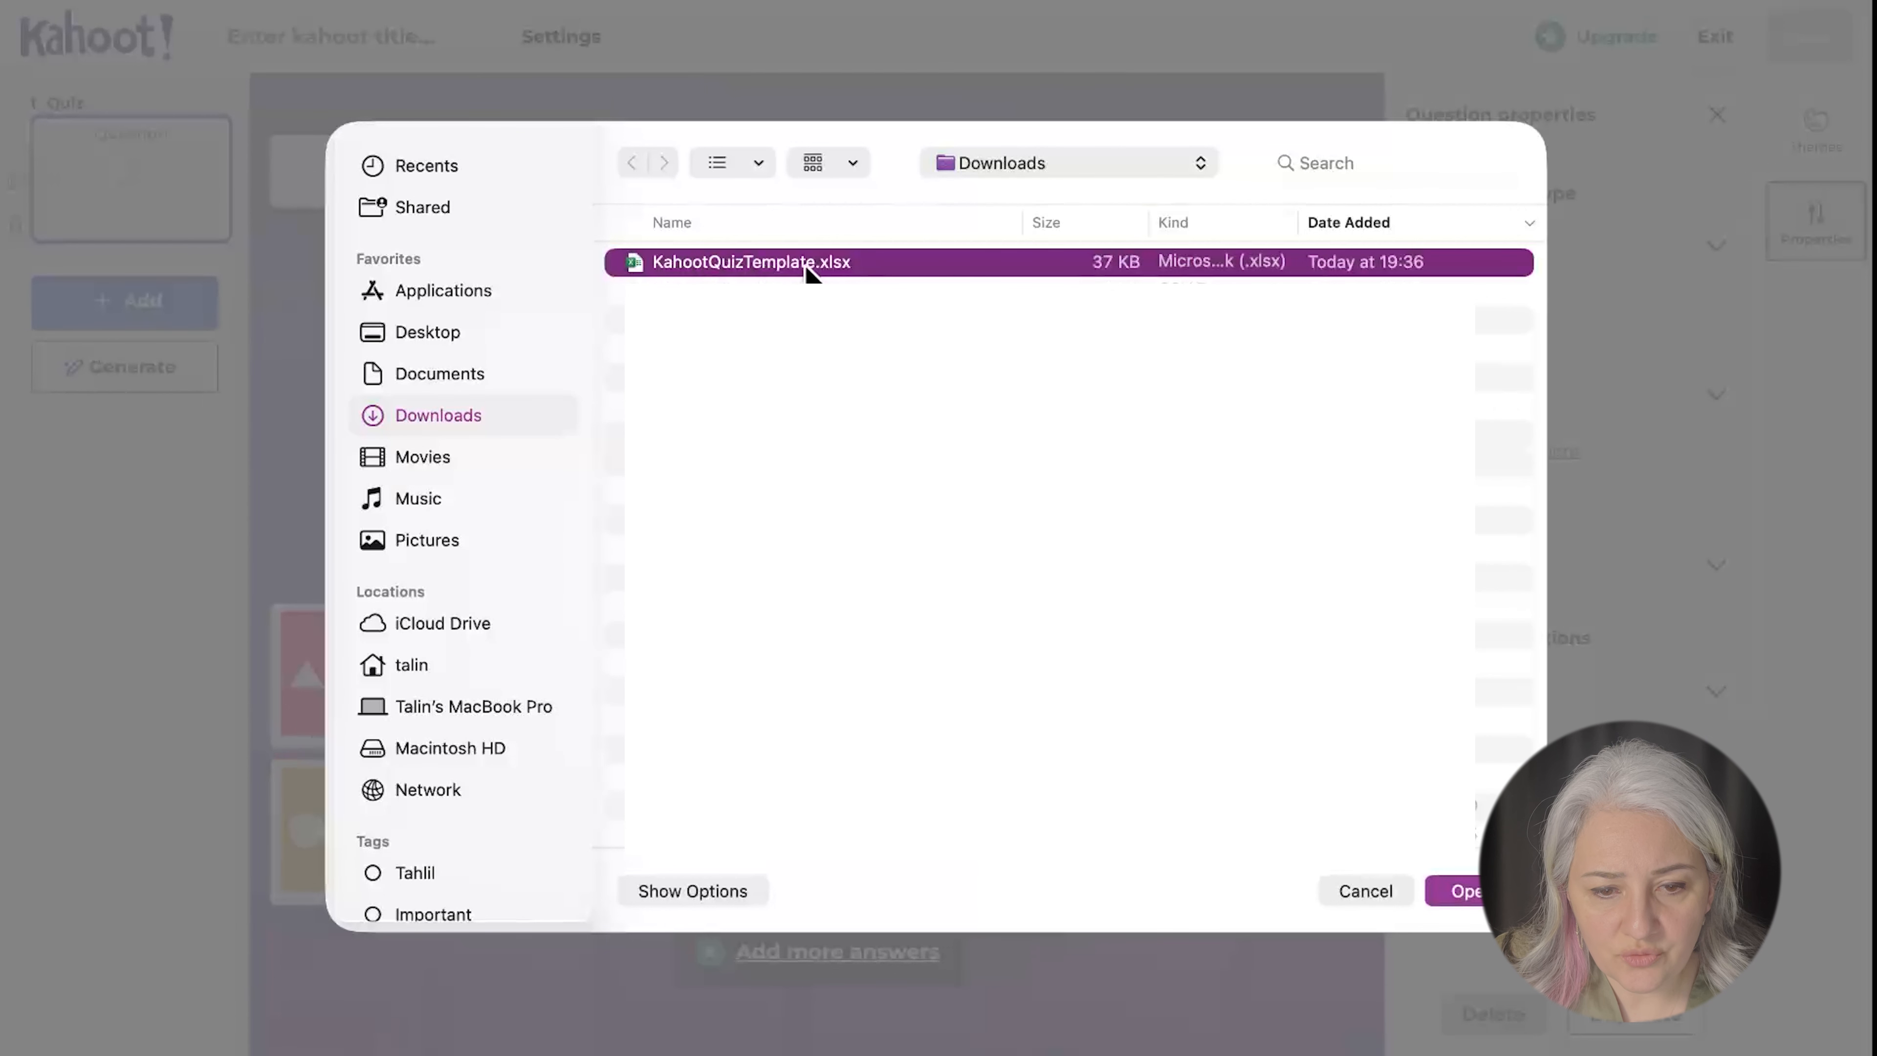
click(1475, 891)
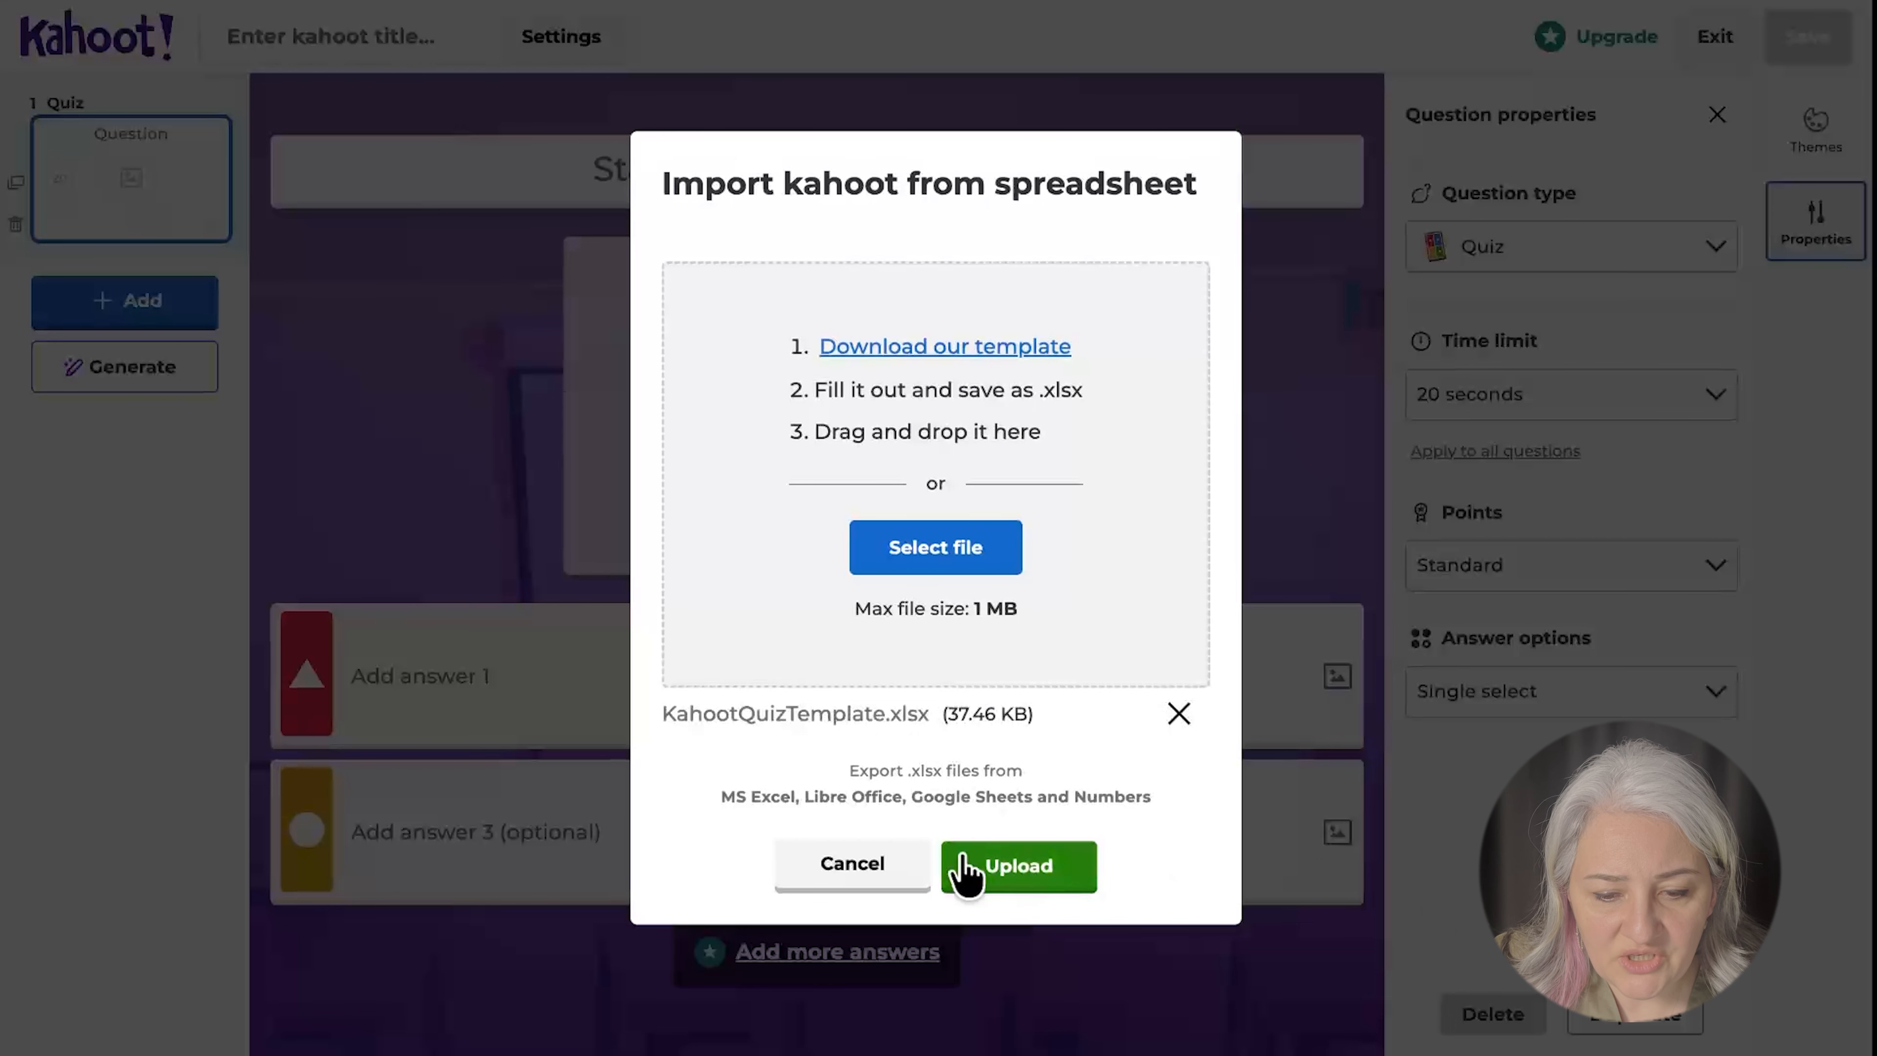
click(1012, 877)
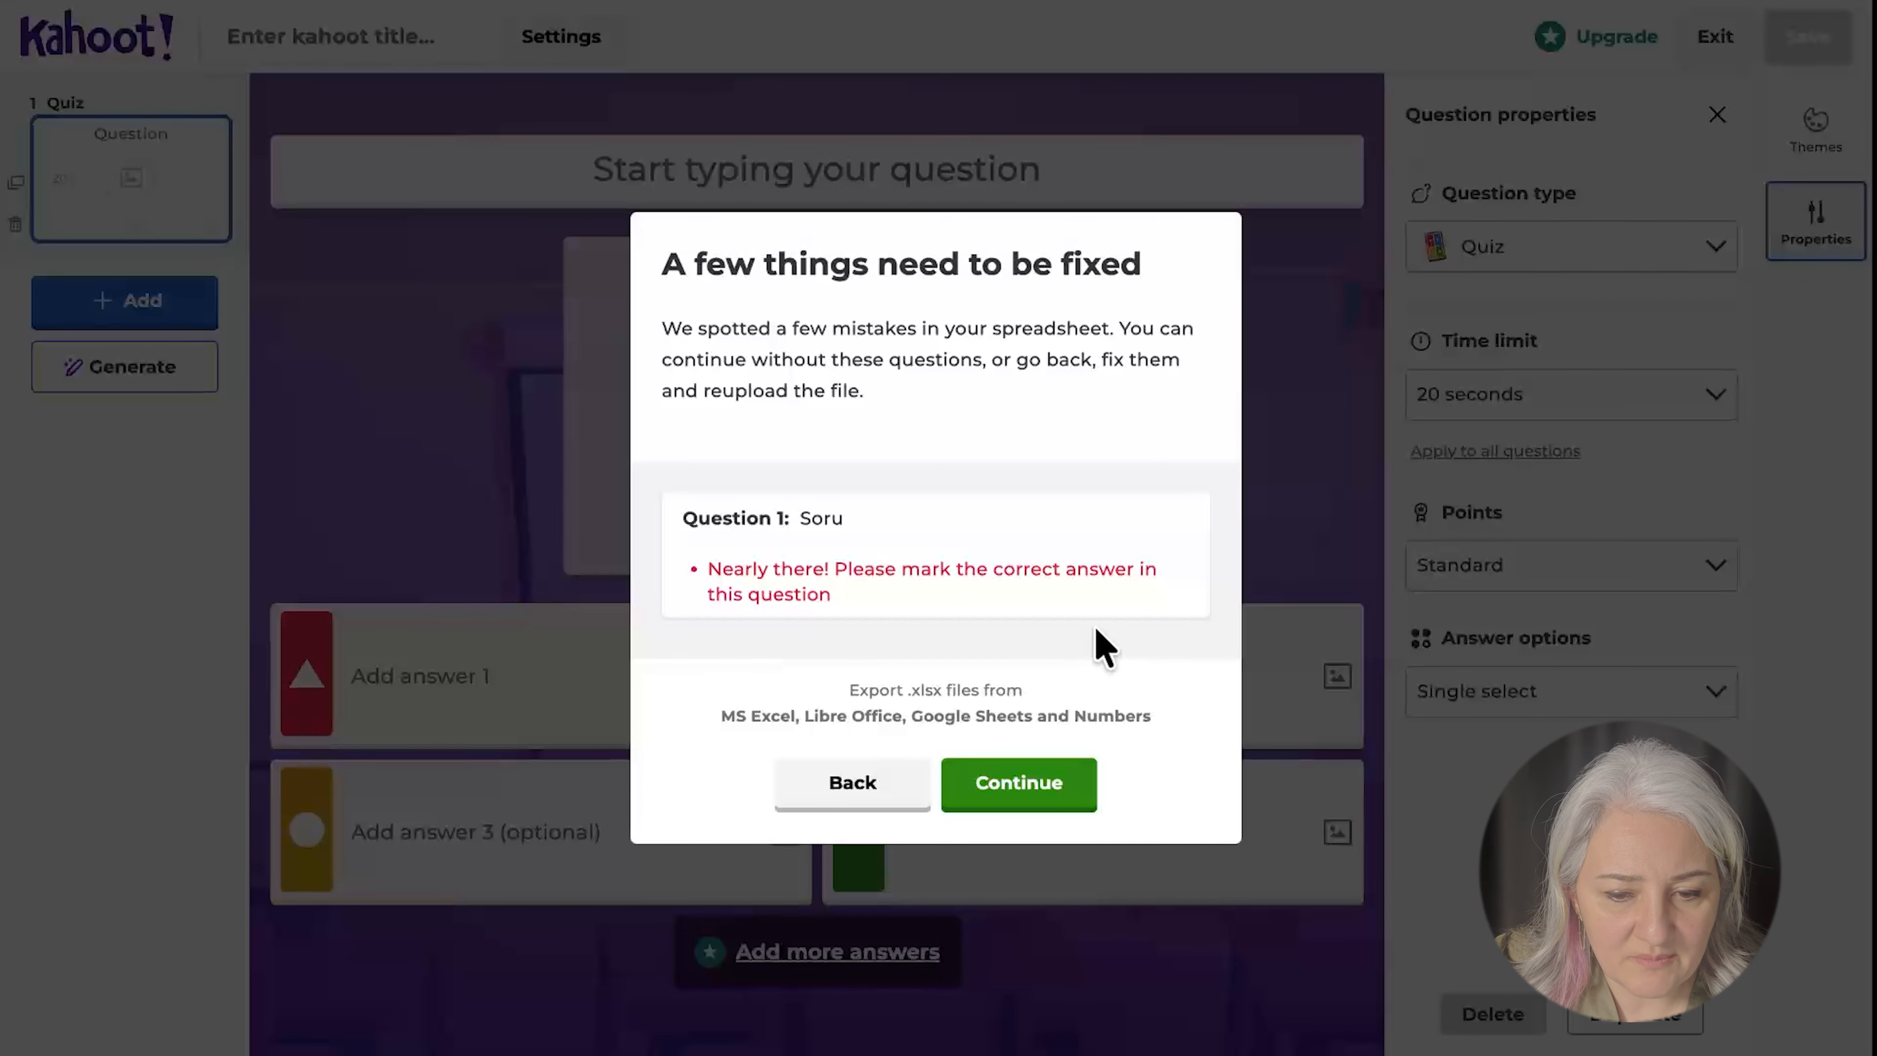
click(866, 789)
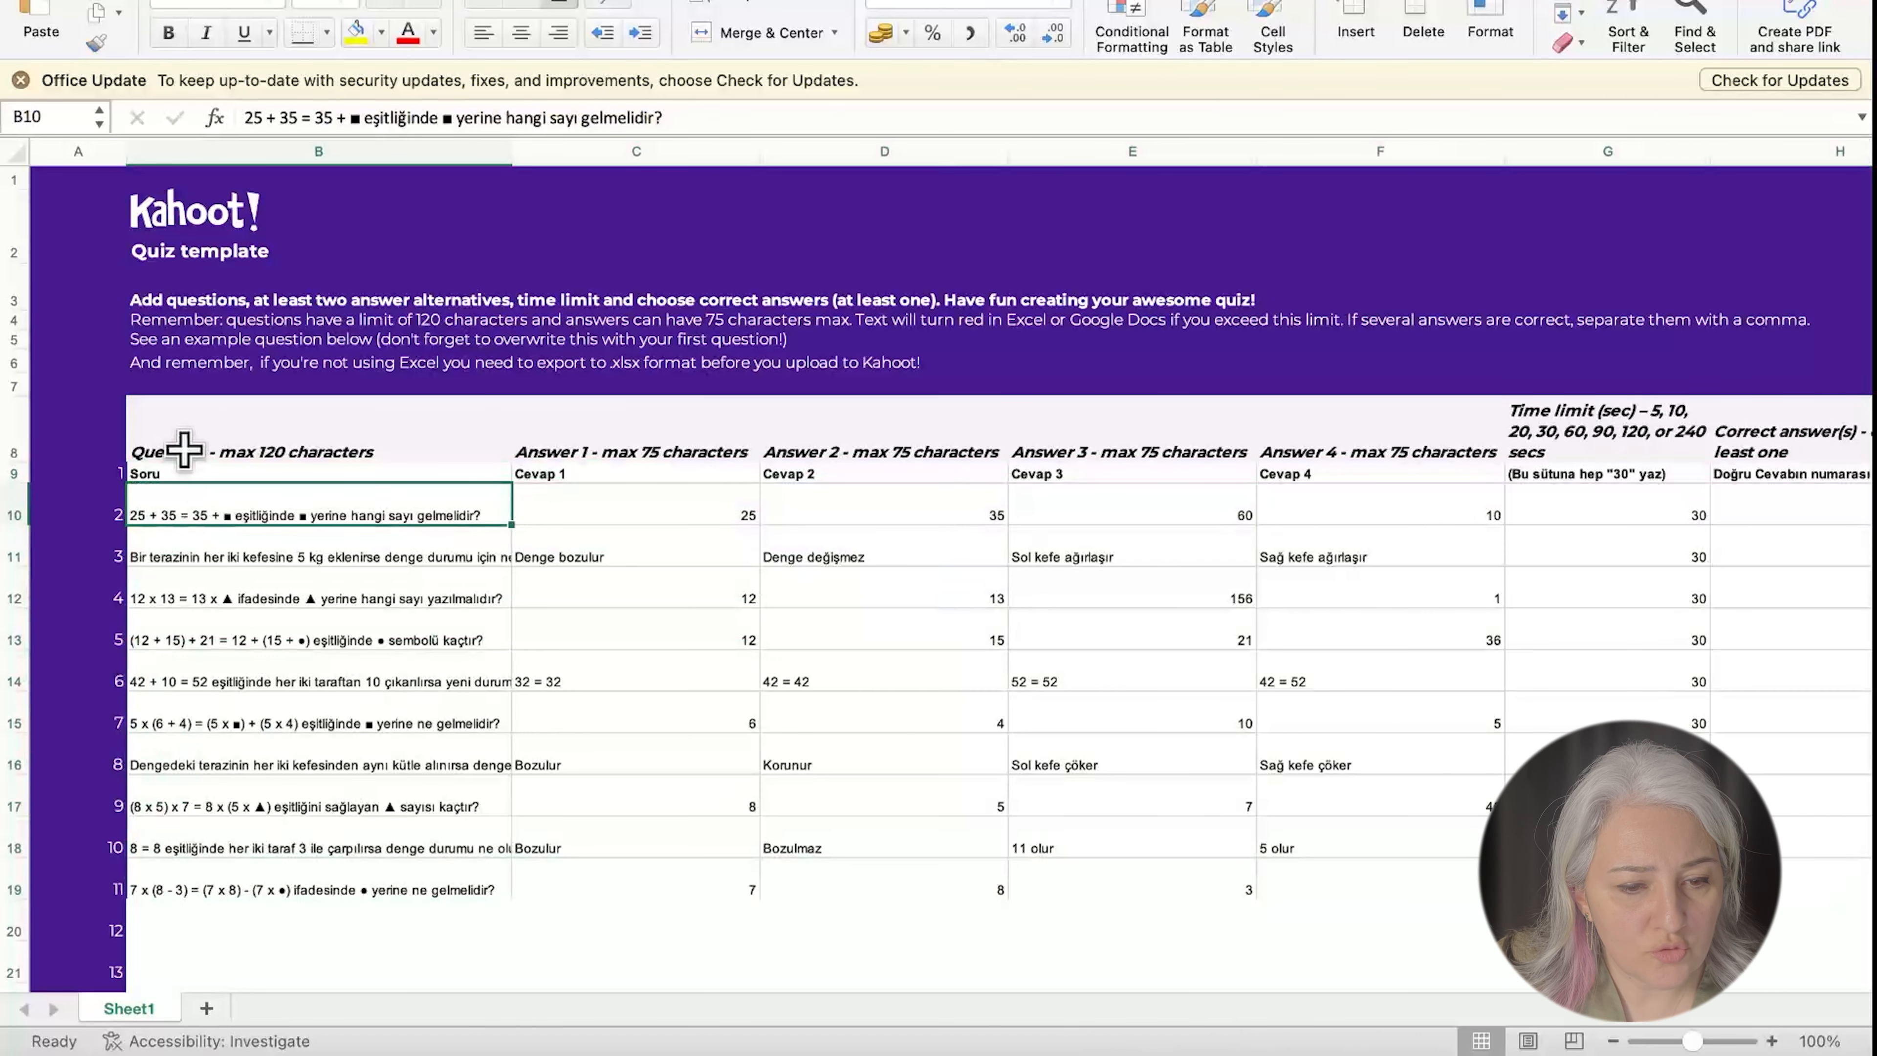
Delete the pasted heading row, row 9 starting with "Soru", from the quiz template.
click(170, 436)
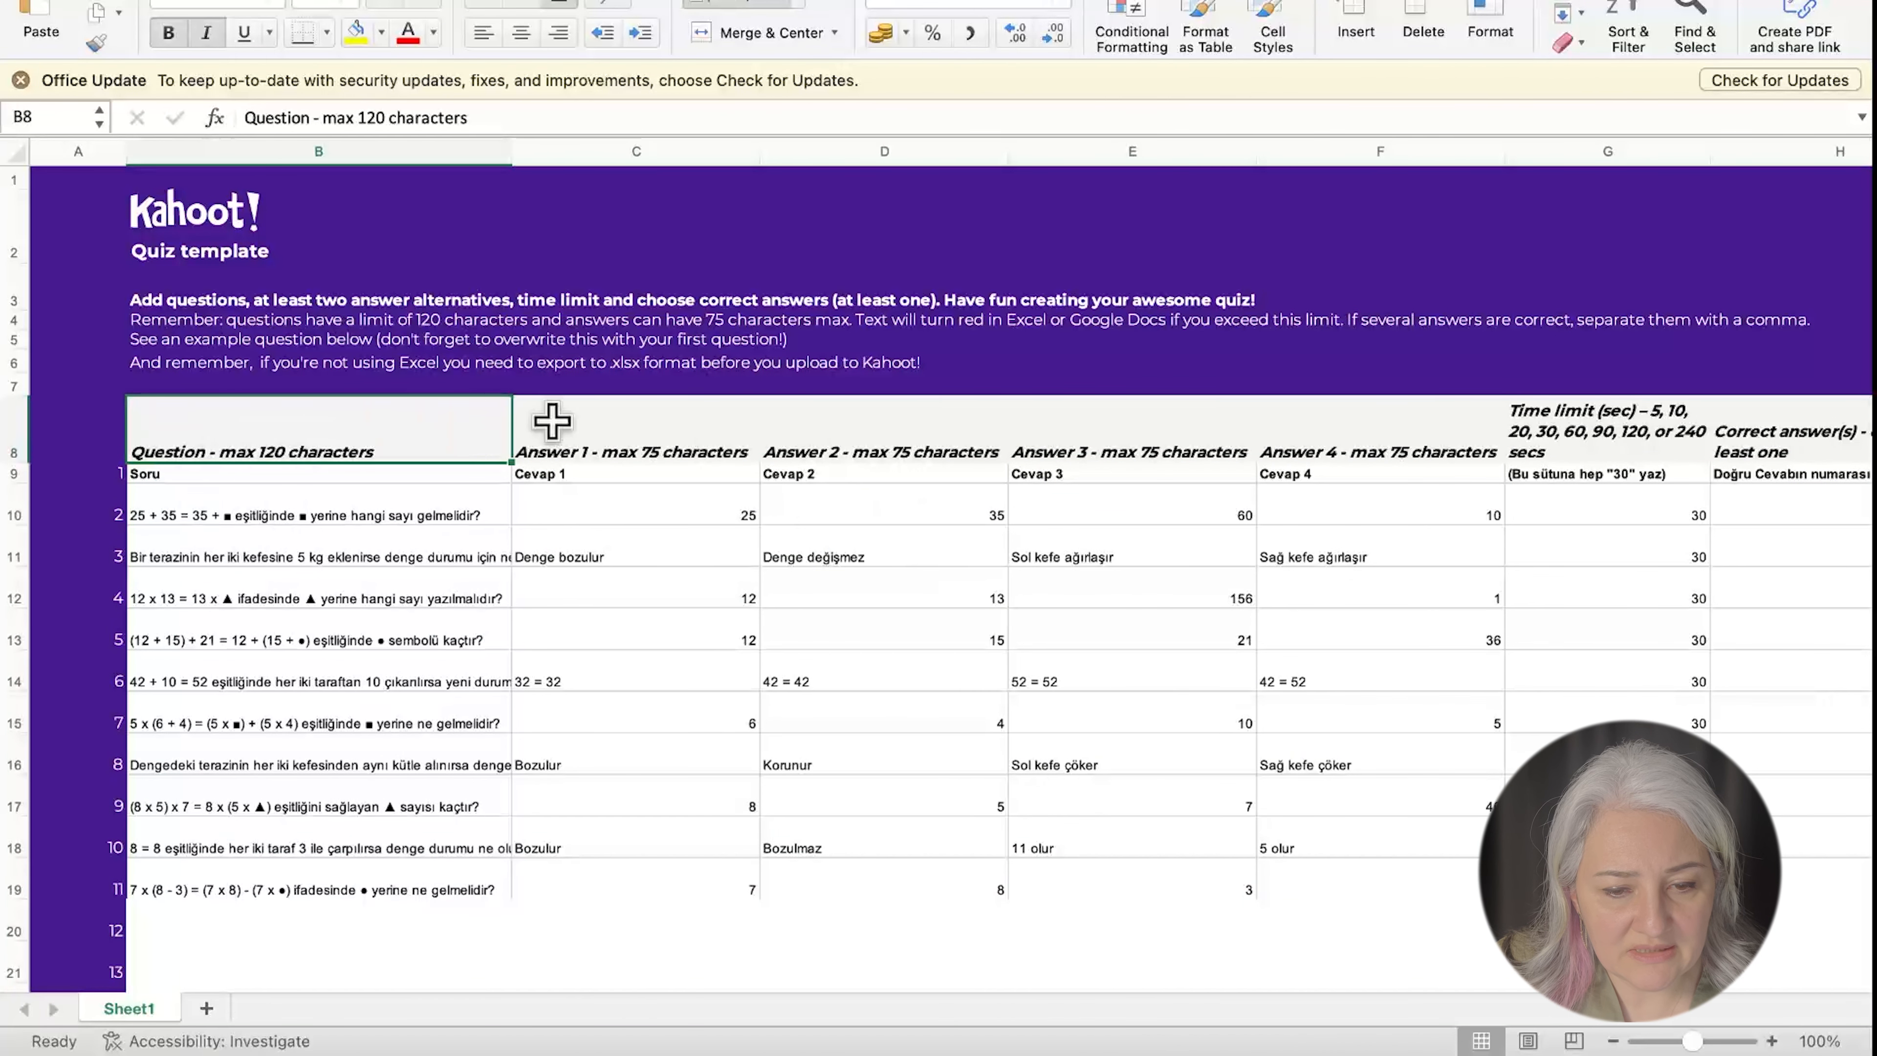
click(193, 480)
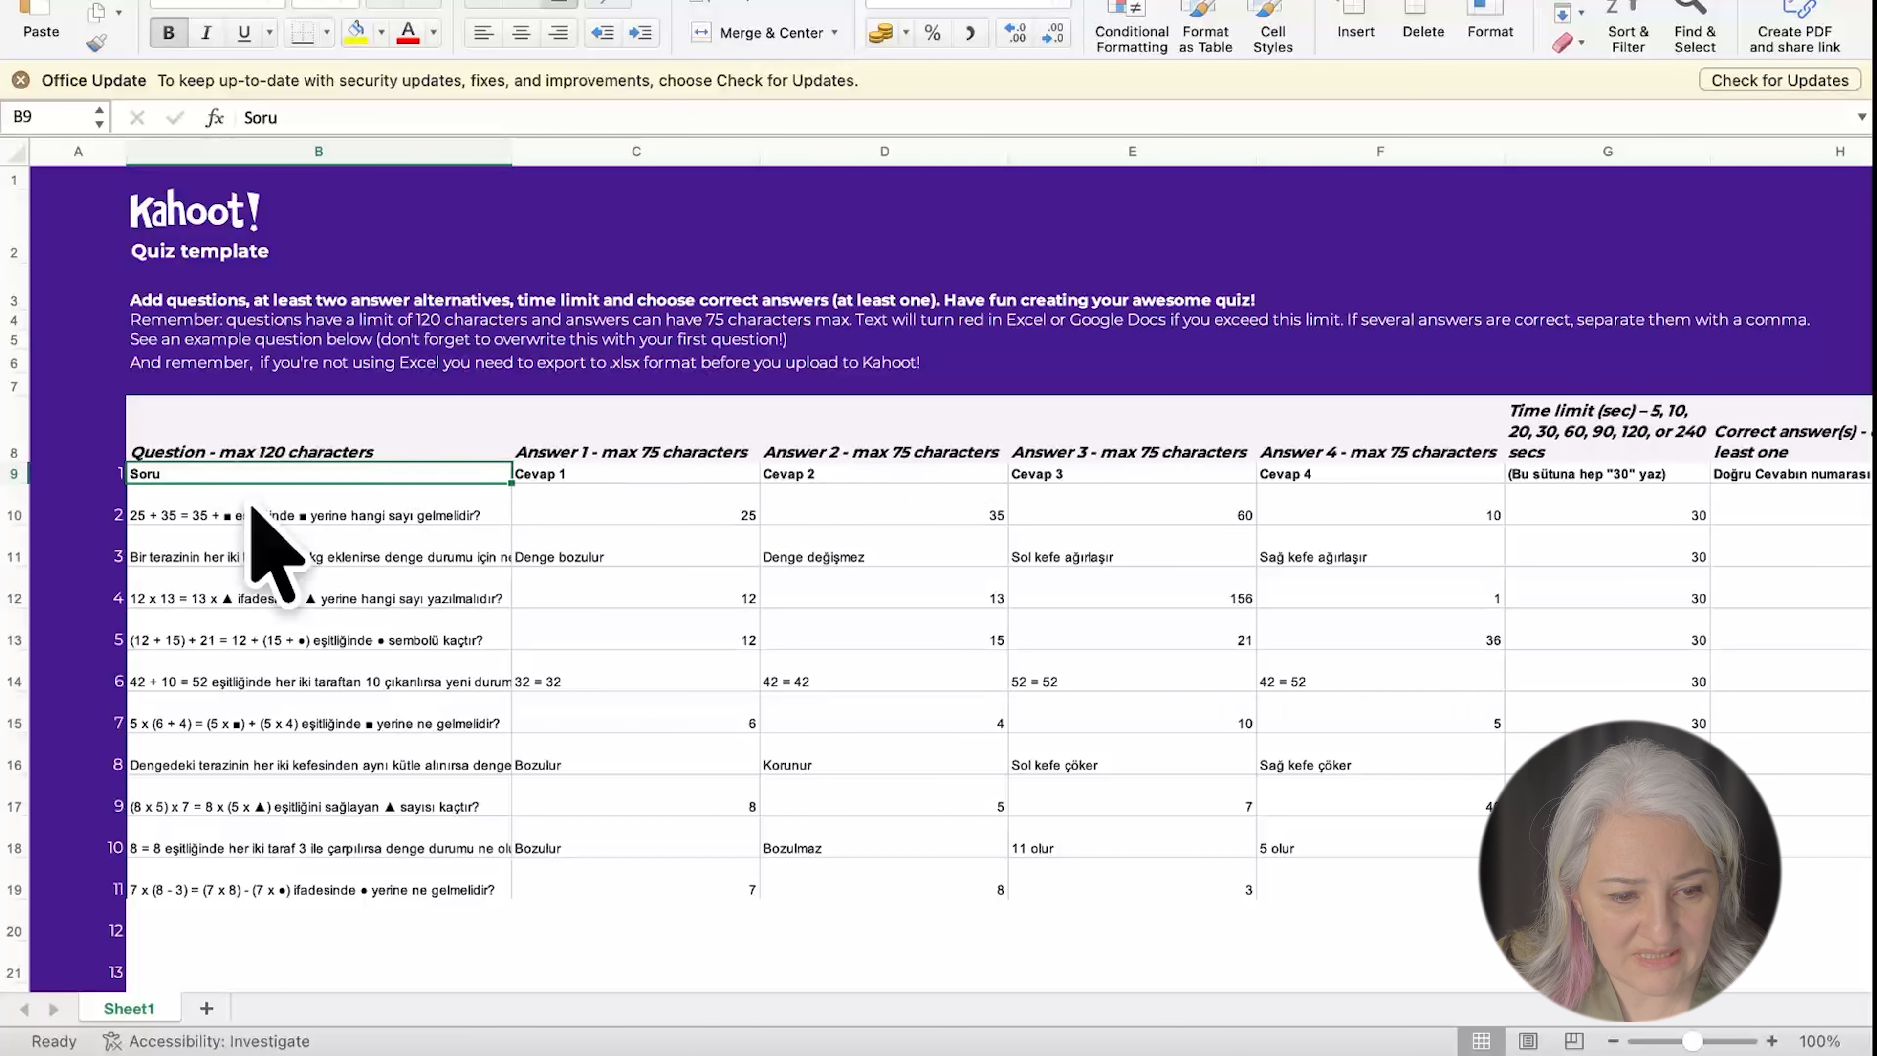
click(11, 473)
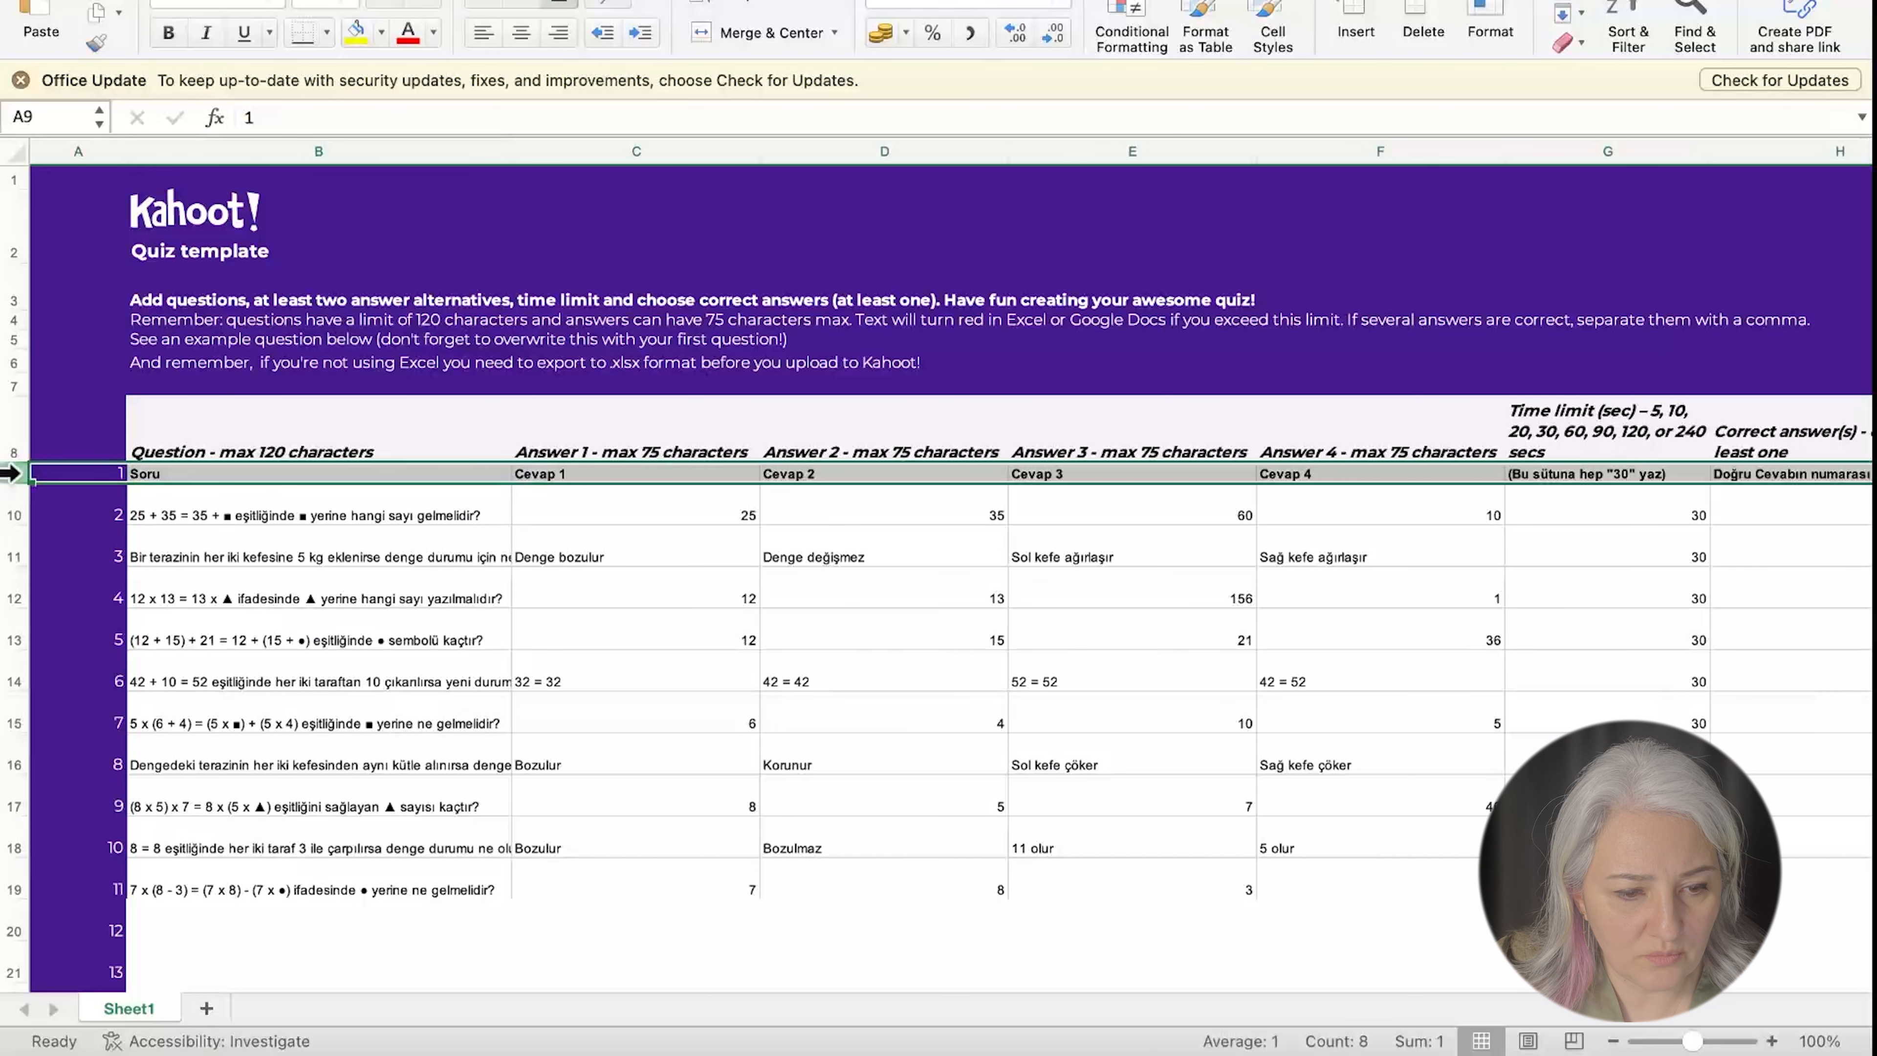
right_click(10, 473)
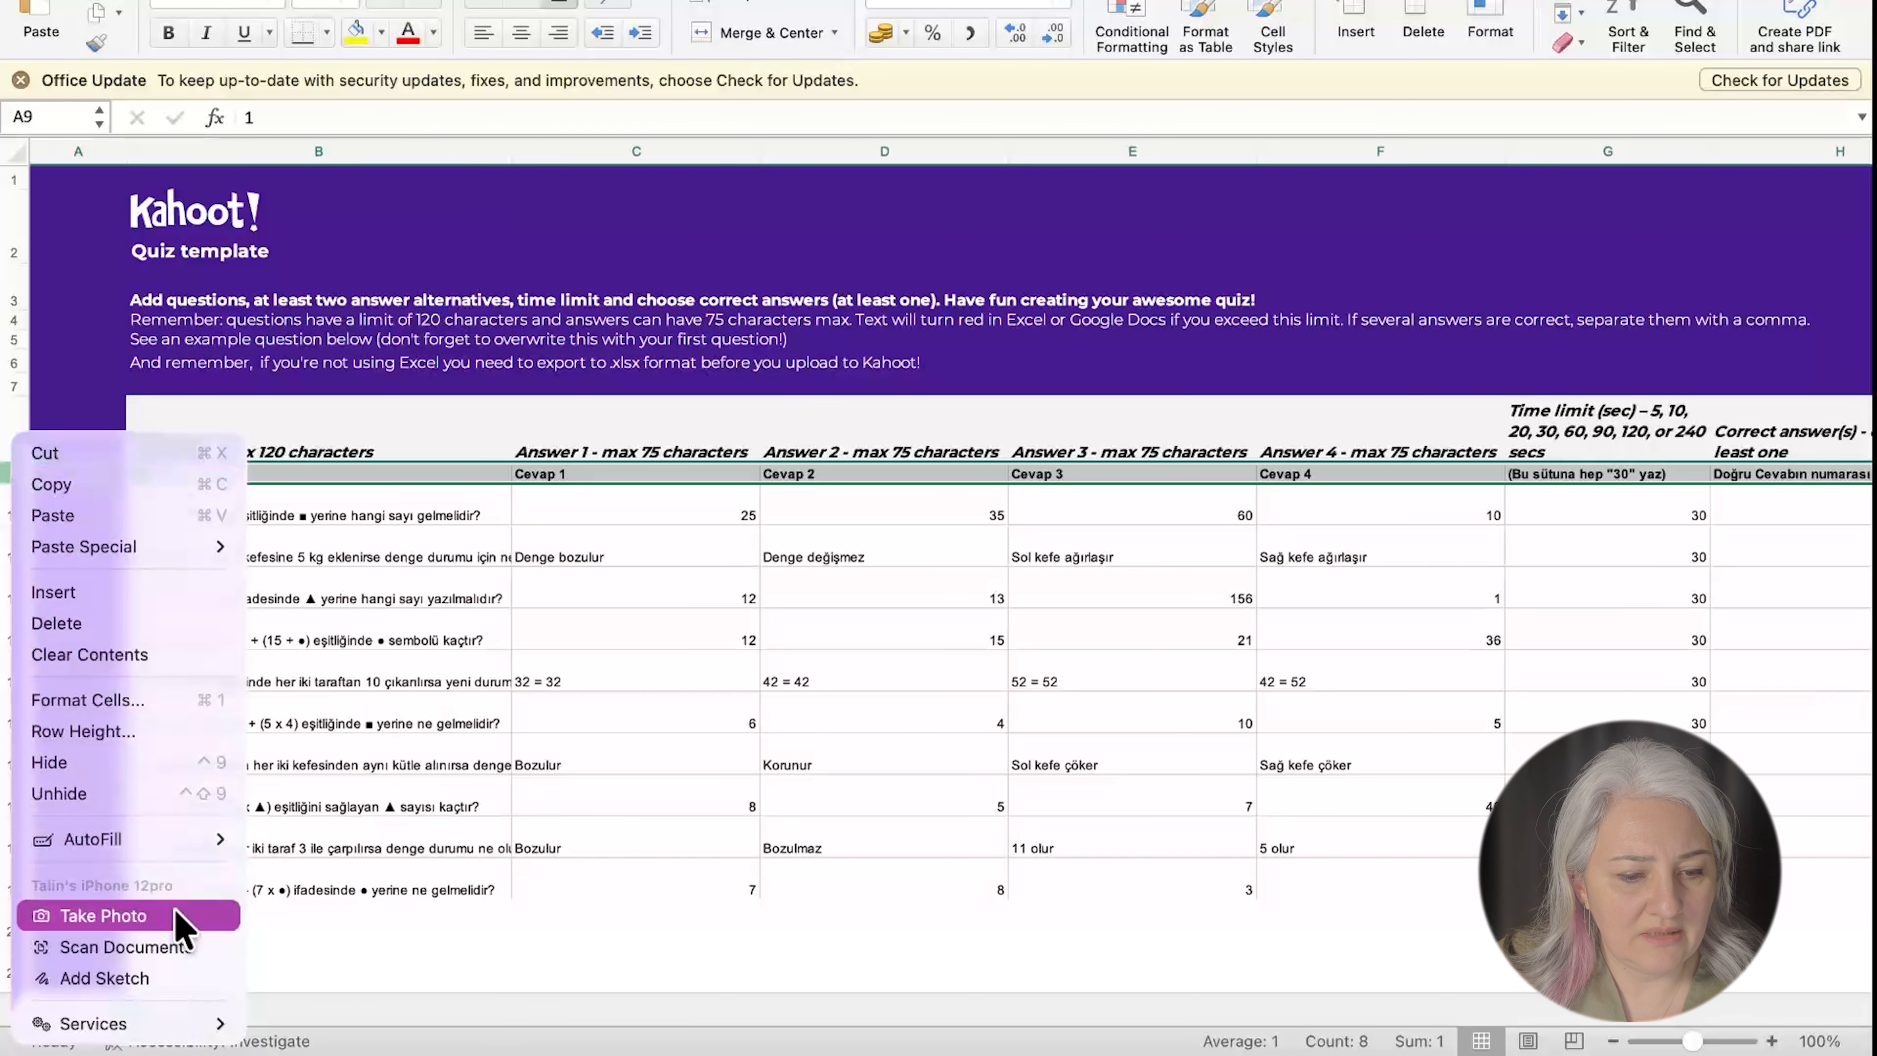
click(146, 625)
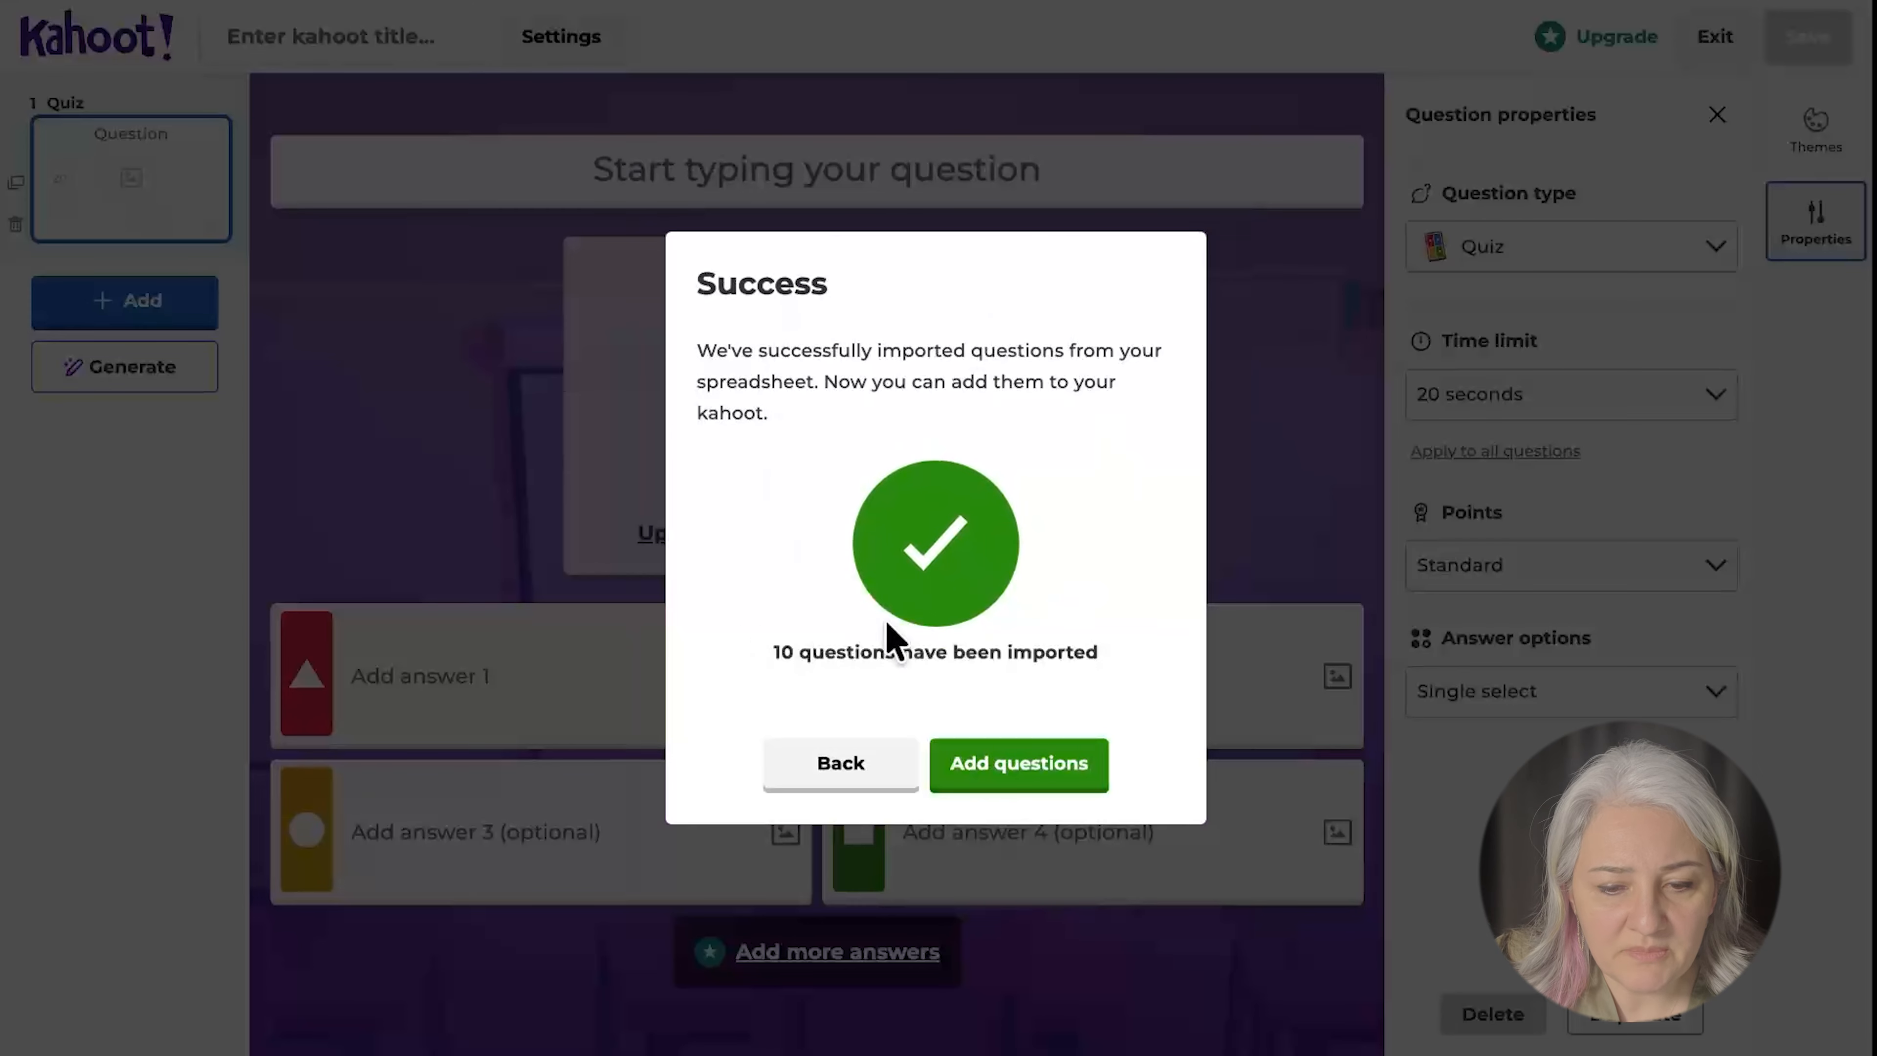
Add the imported spreadsheet questions to the kahoot and check individual questions, including question 5.
click(957, 777)
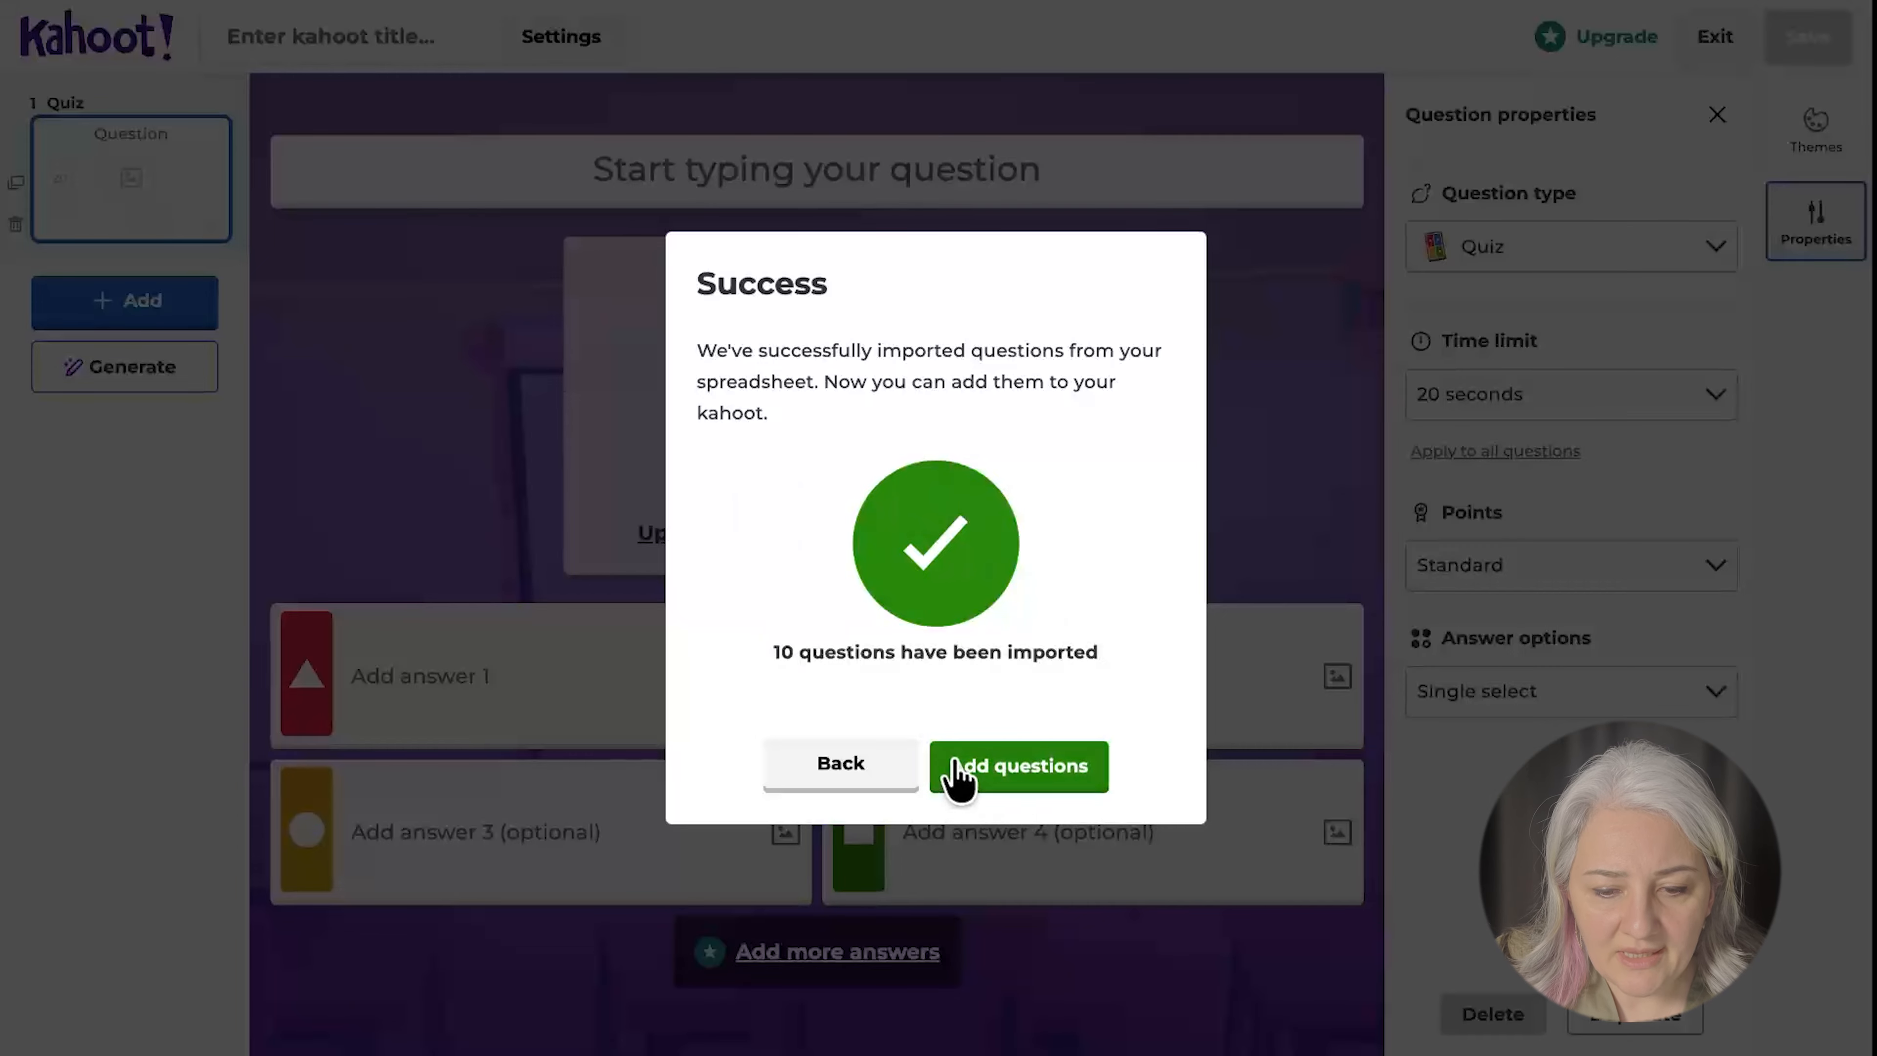
click(1009, 778)
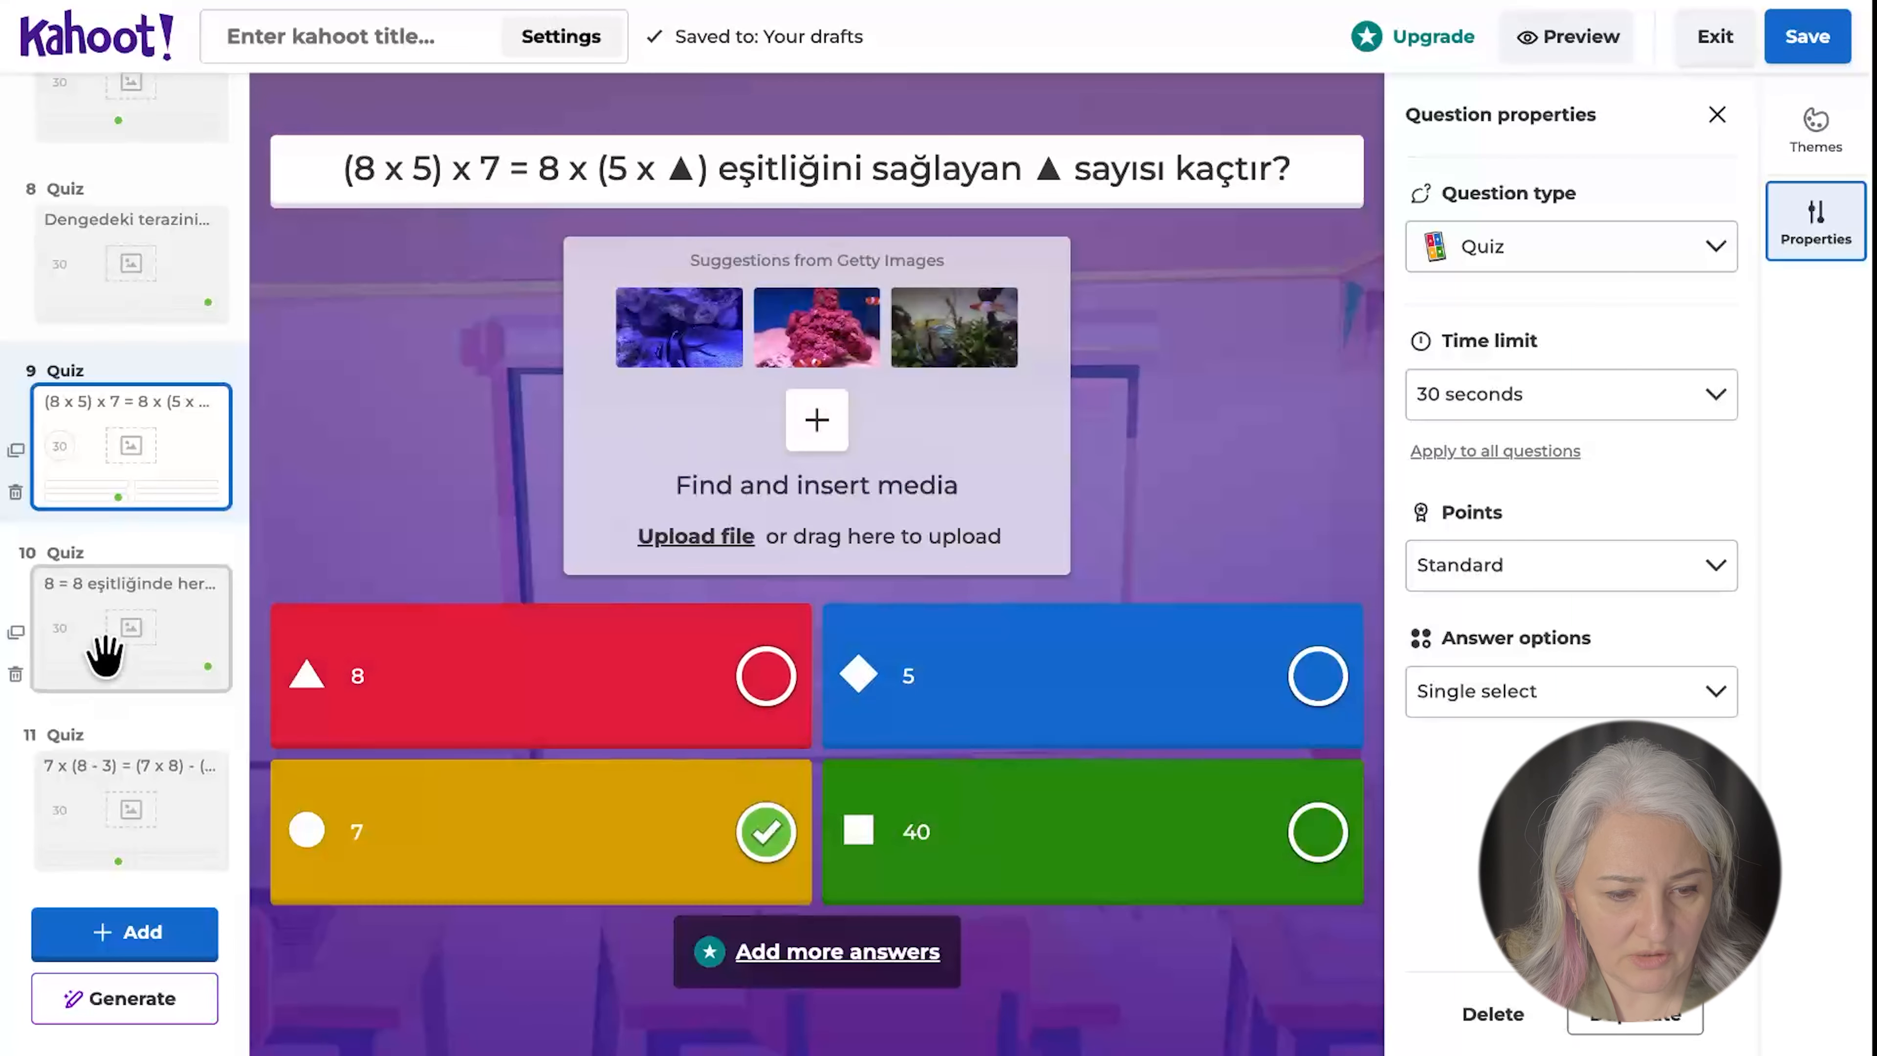
click(106, 654)
scroll(105, 406, up, 8)
click(125, 369)
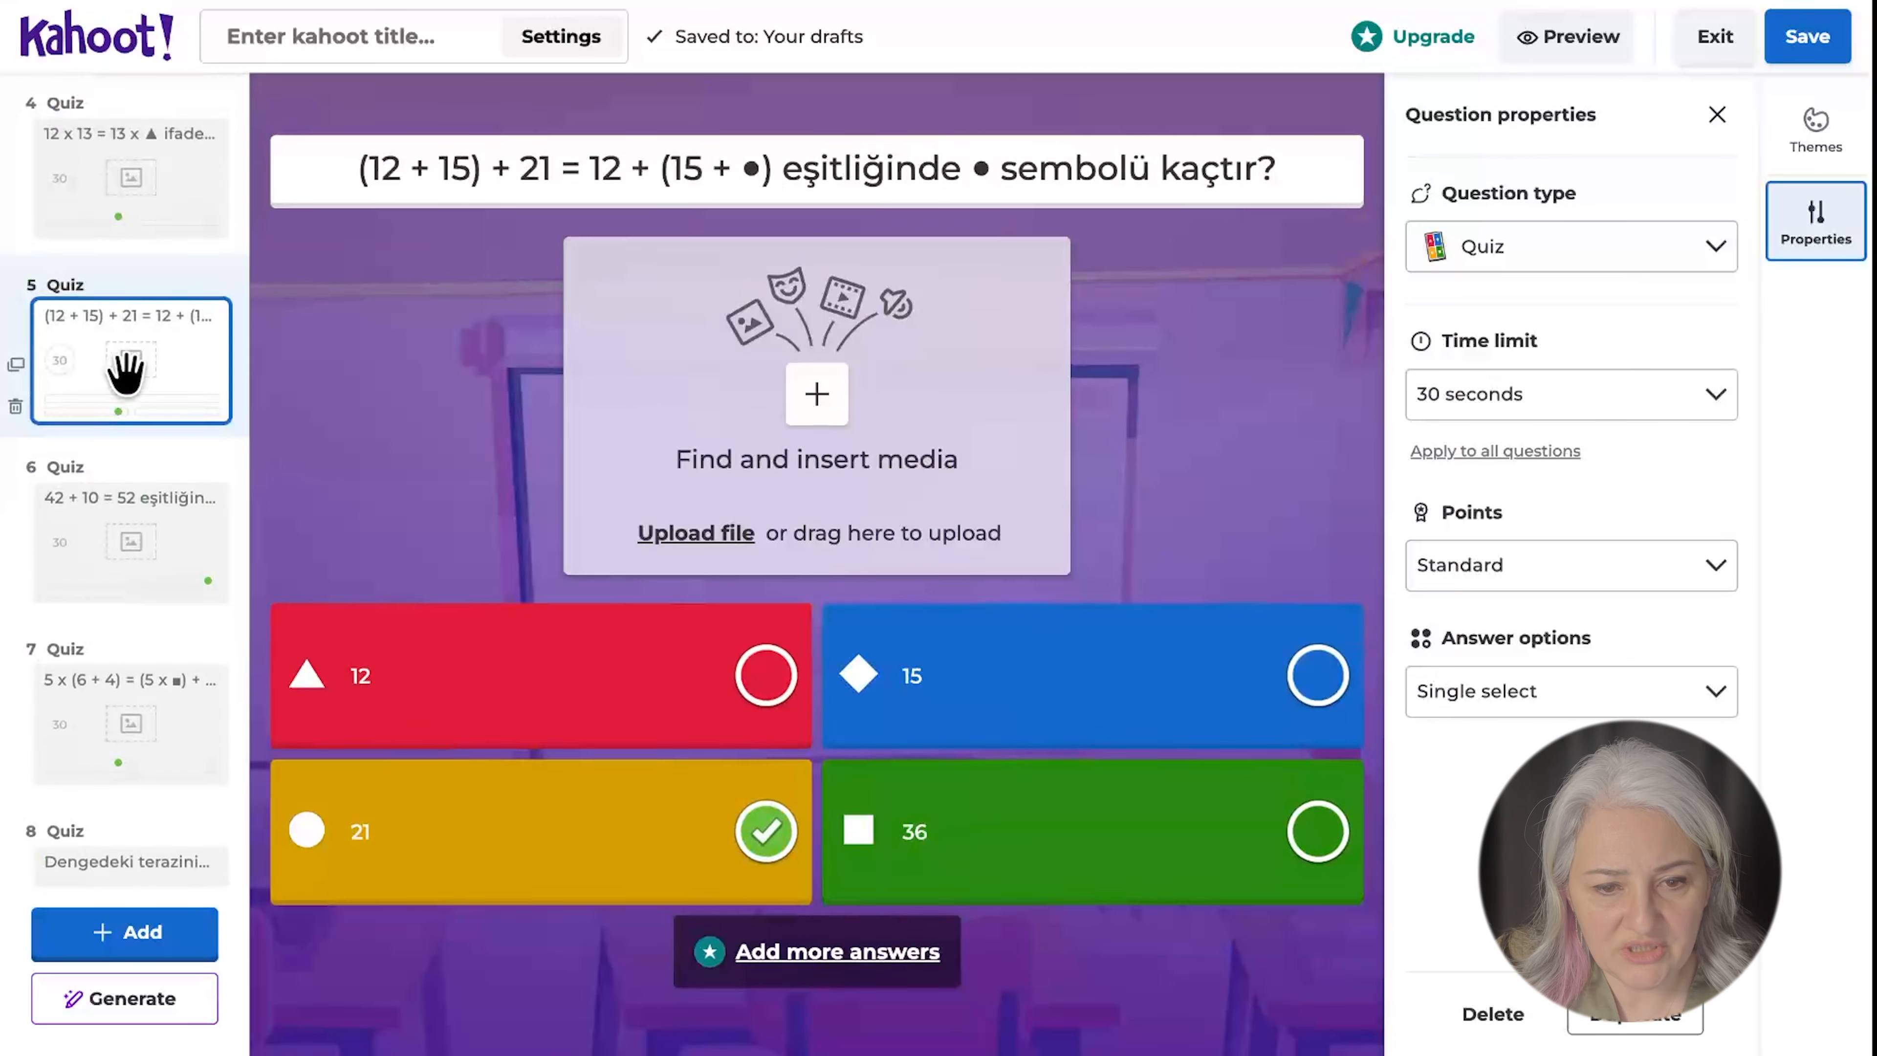
click(842, 167)
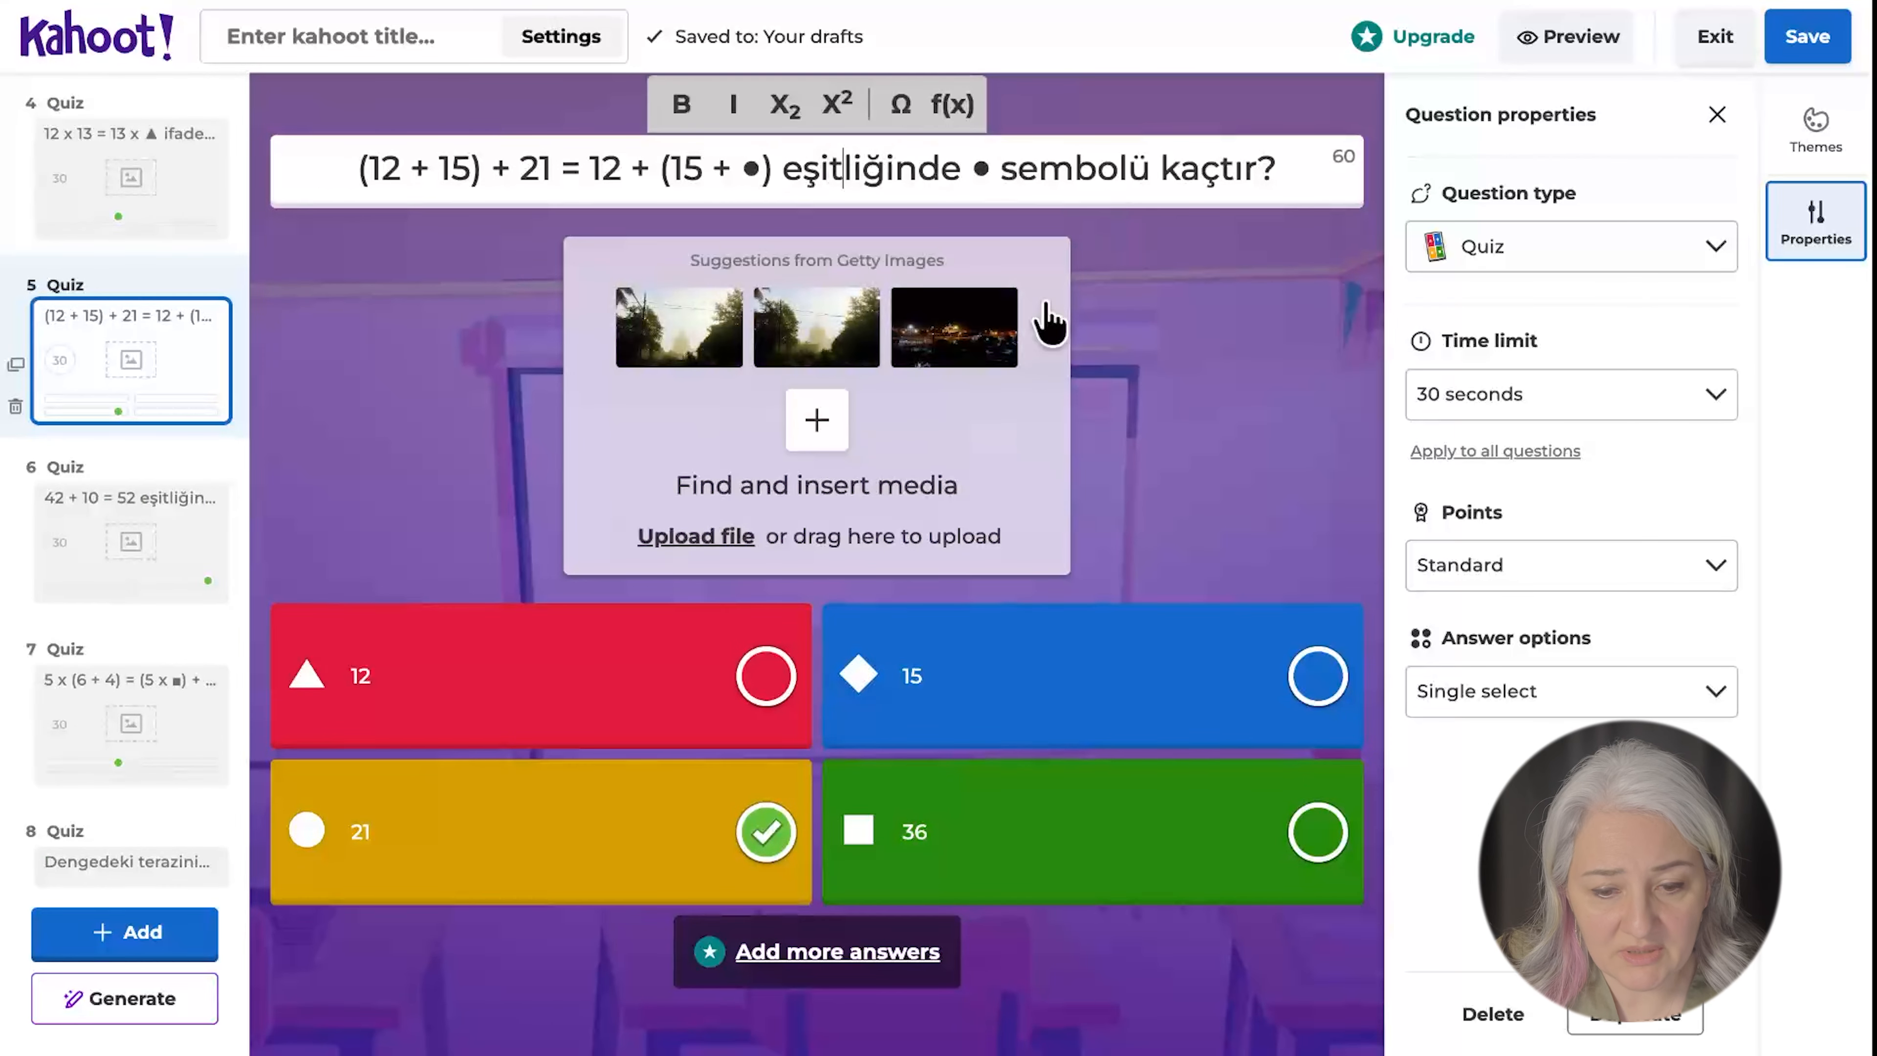
scroll(180, 356, up, 6)
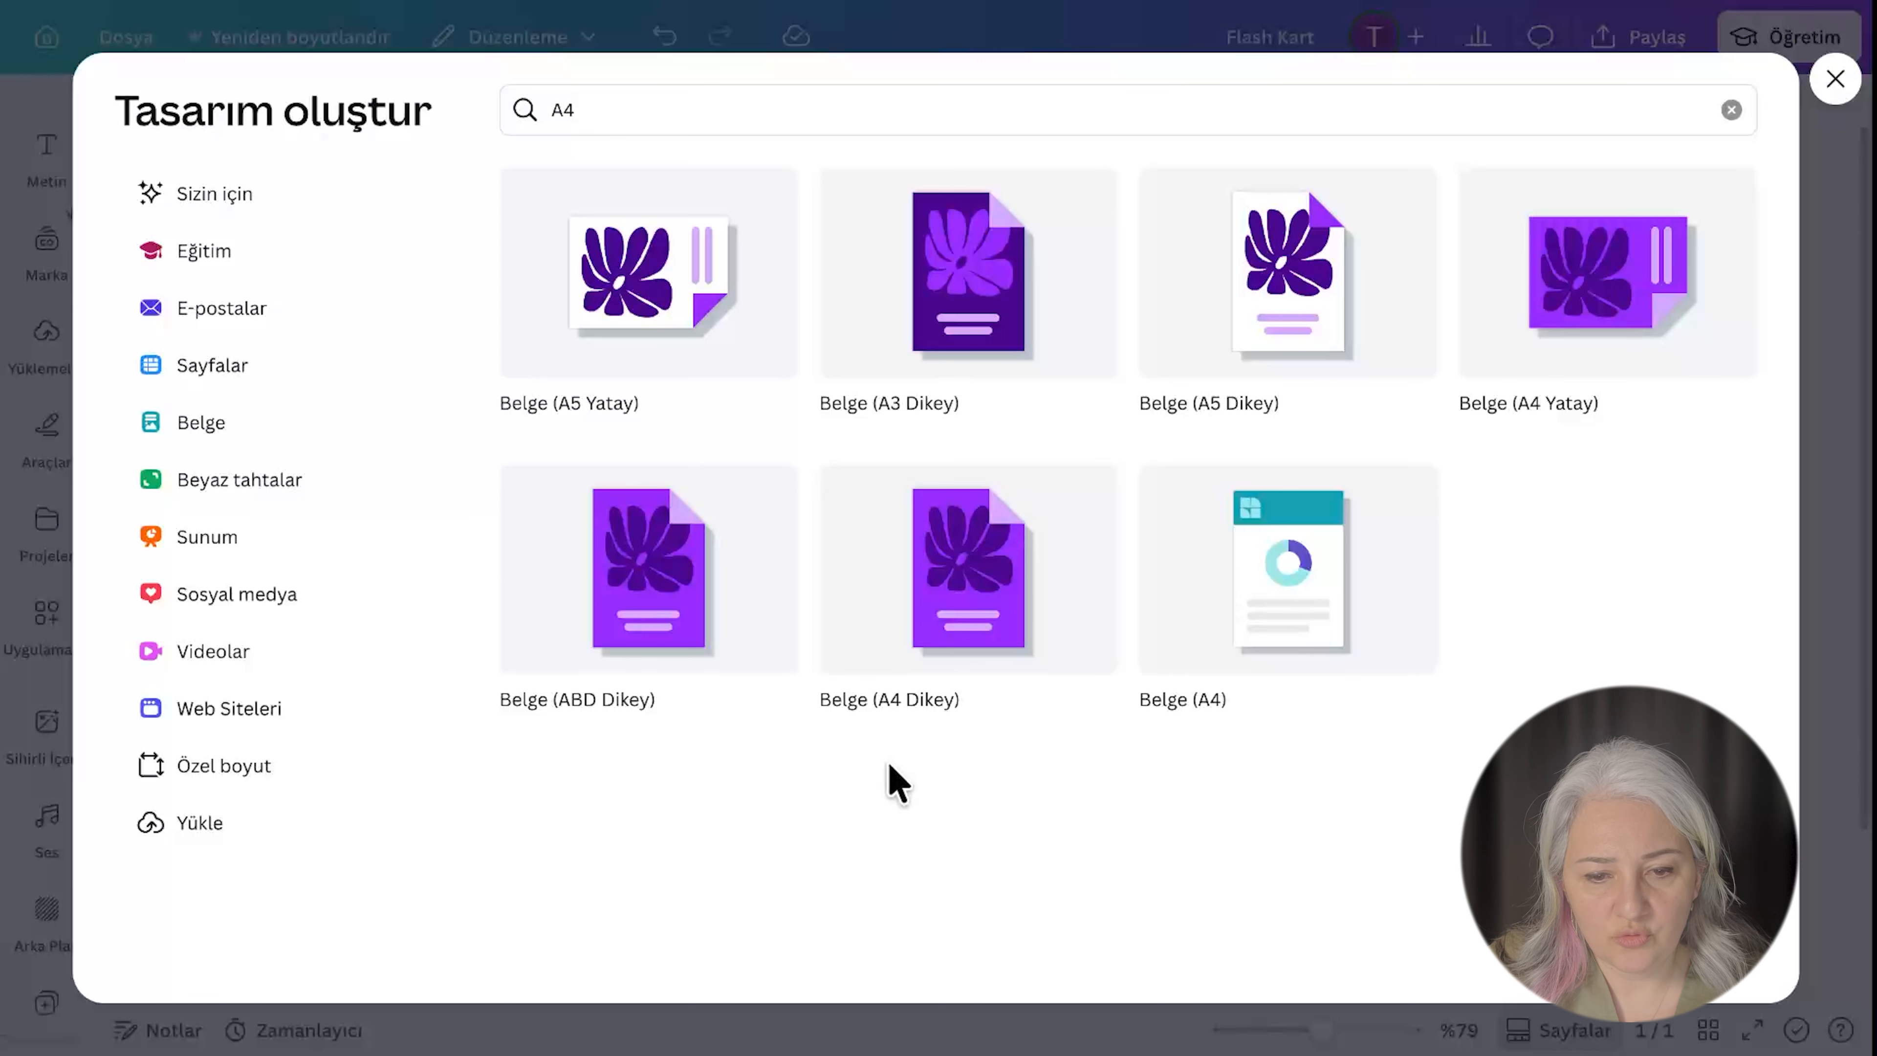
Switch to Canva, dismiss the A4 design choices and review the Flash Kart template's question, option and correct-answer text boxes.
click(588, 113)
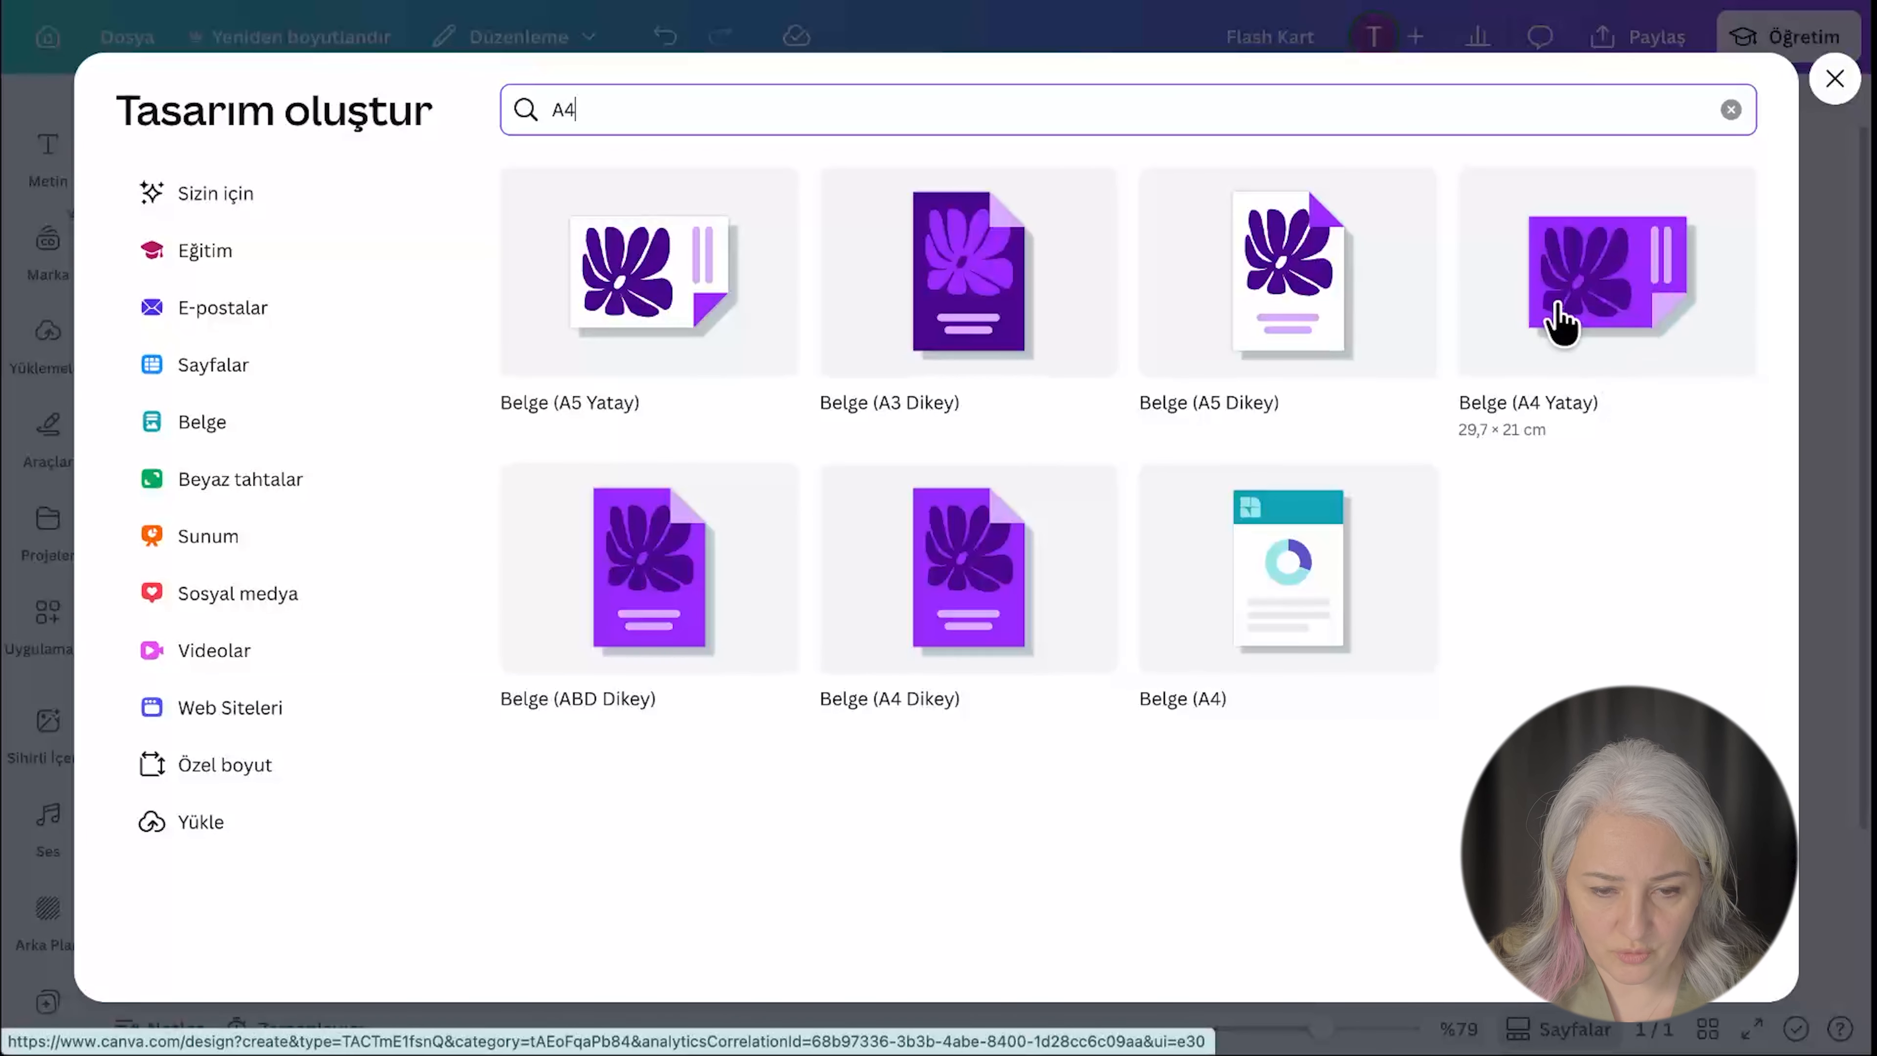
click(1835, 78)
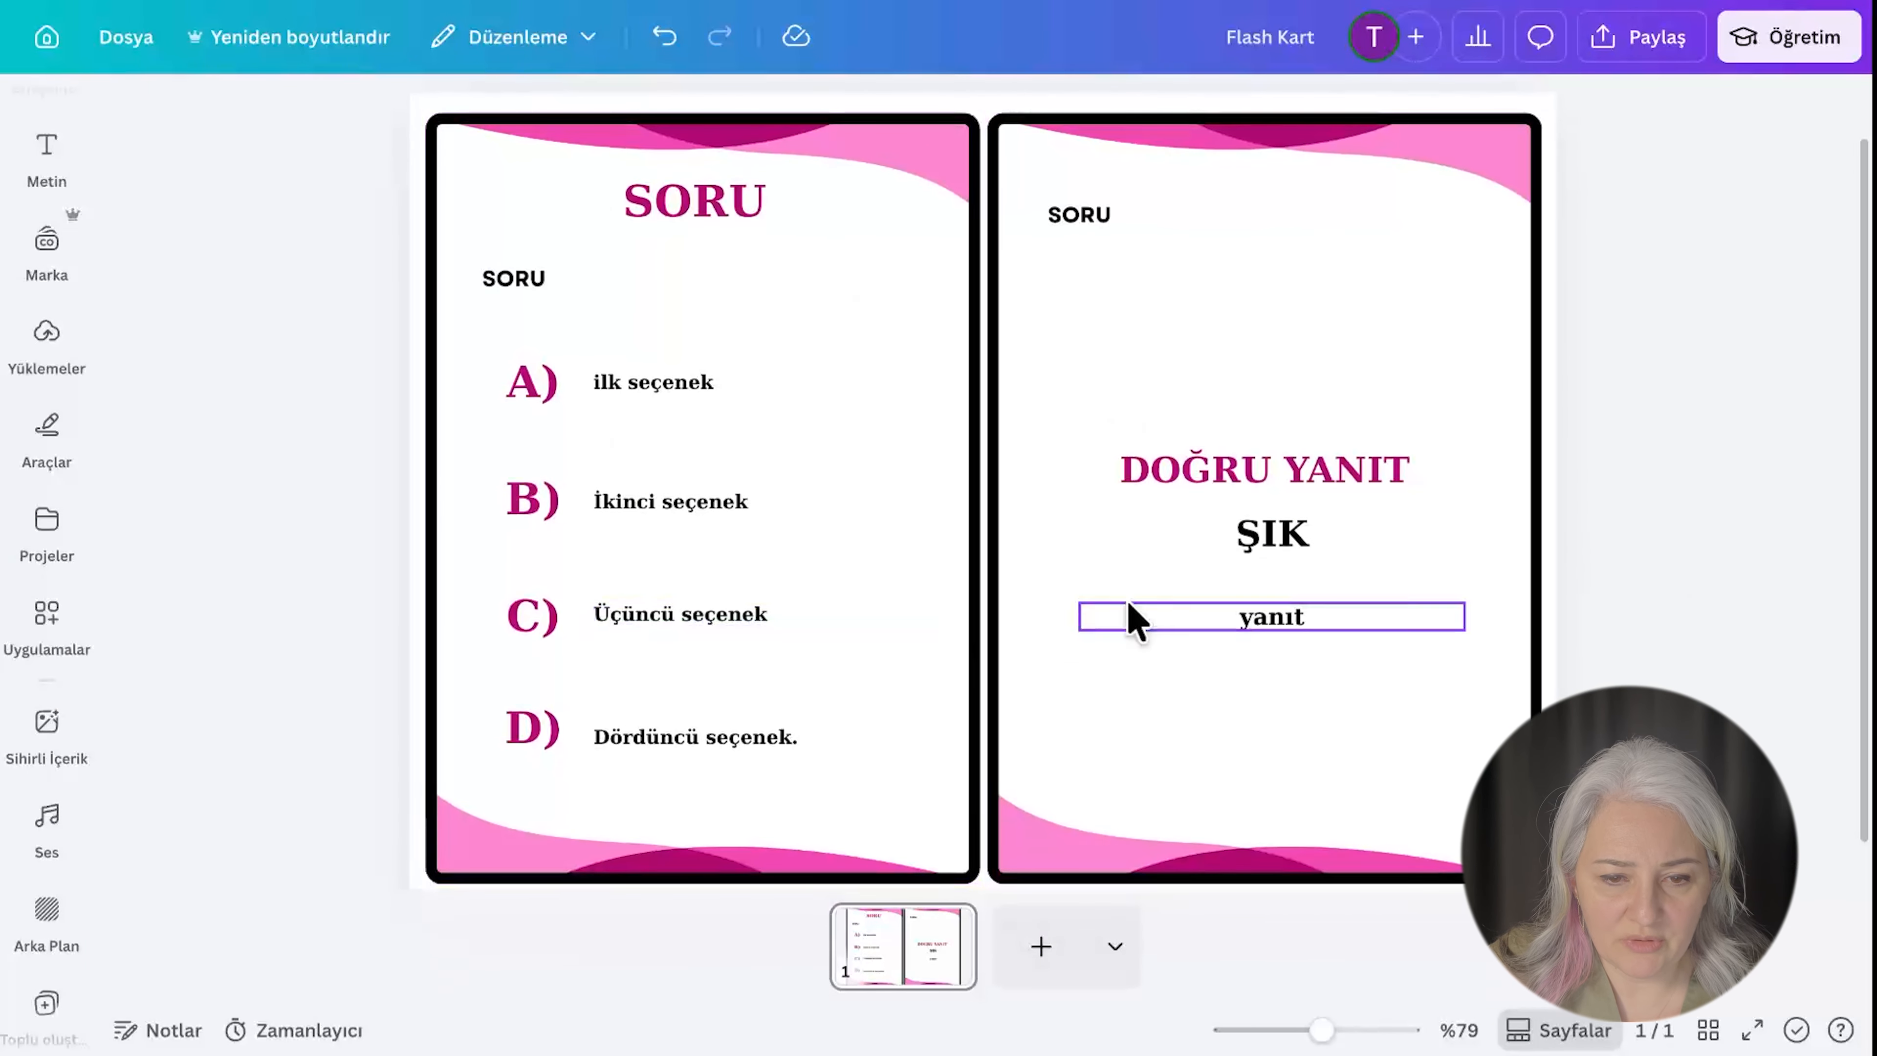
click(743, 218)
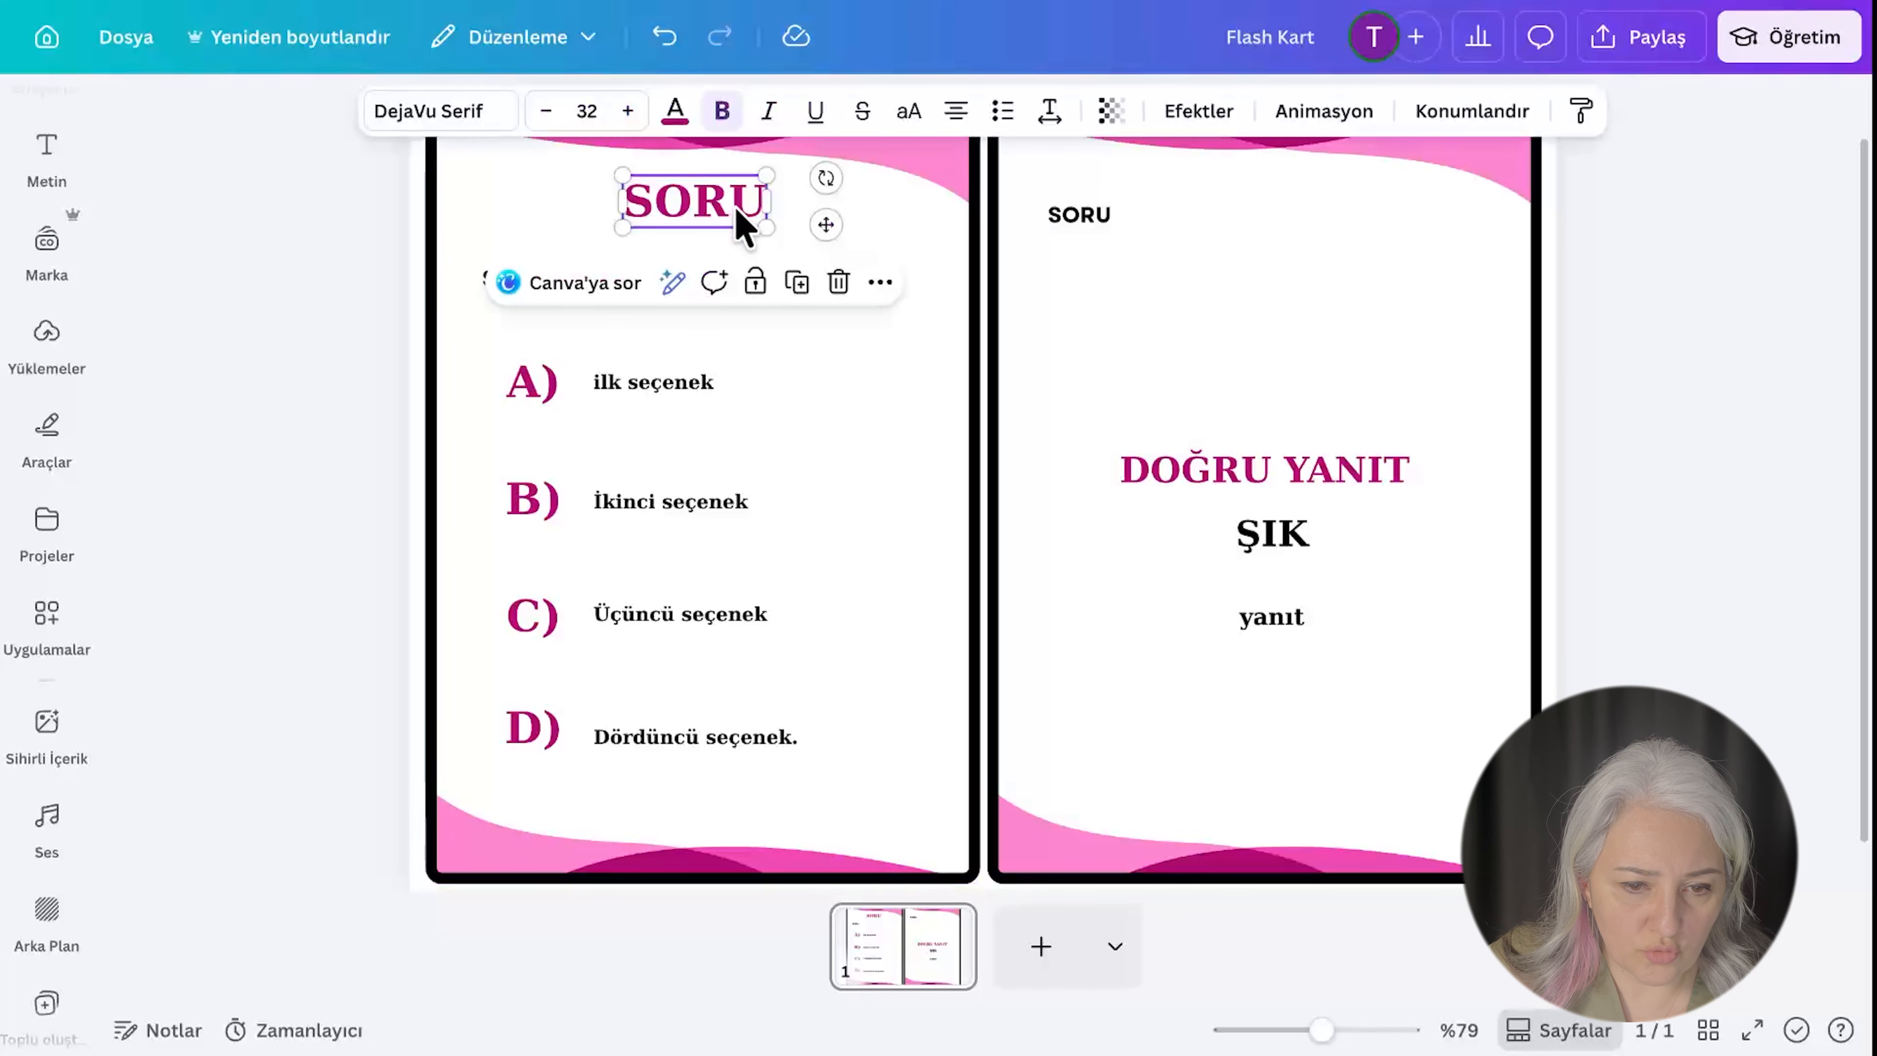
key(ctrl+v)
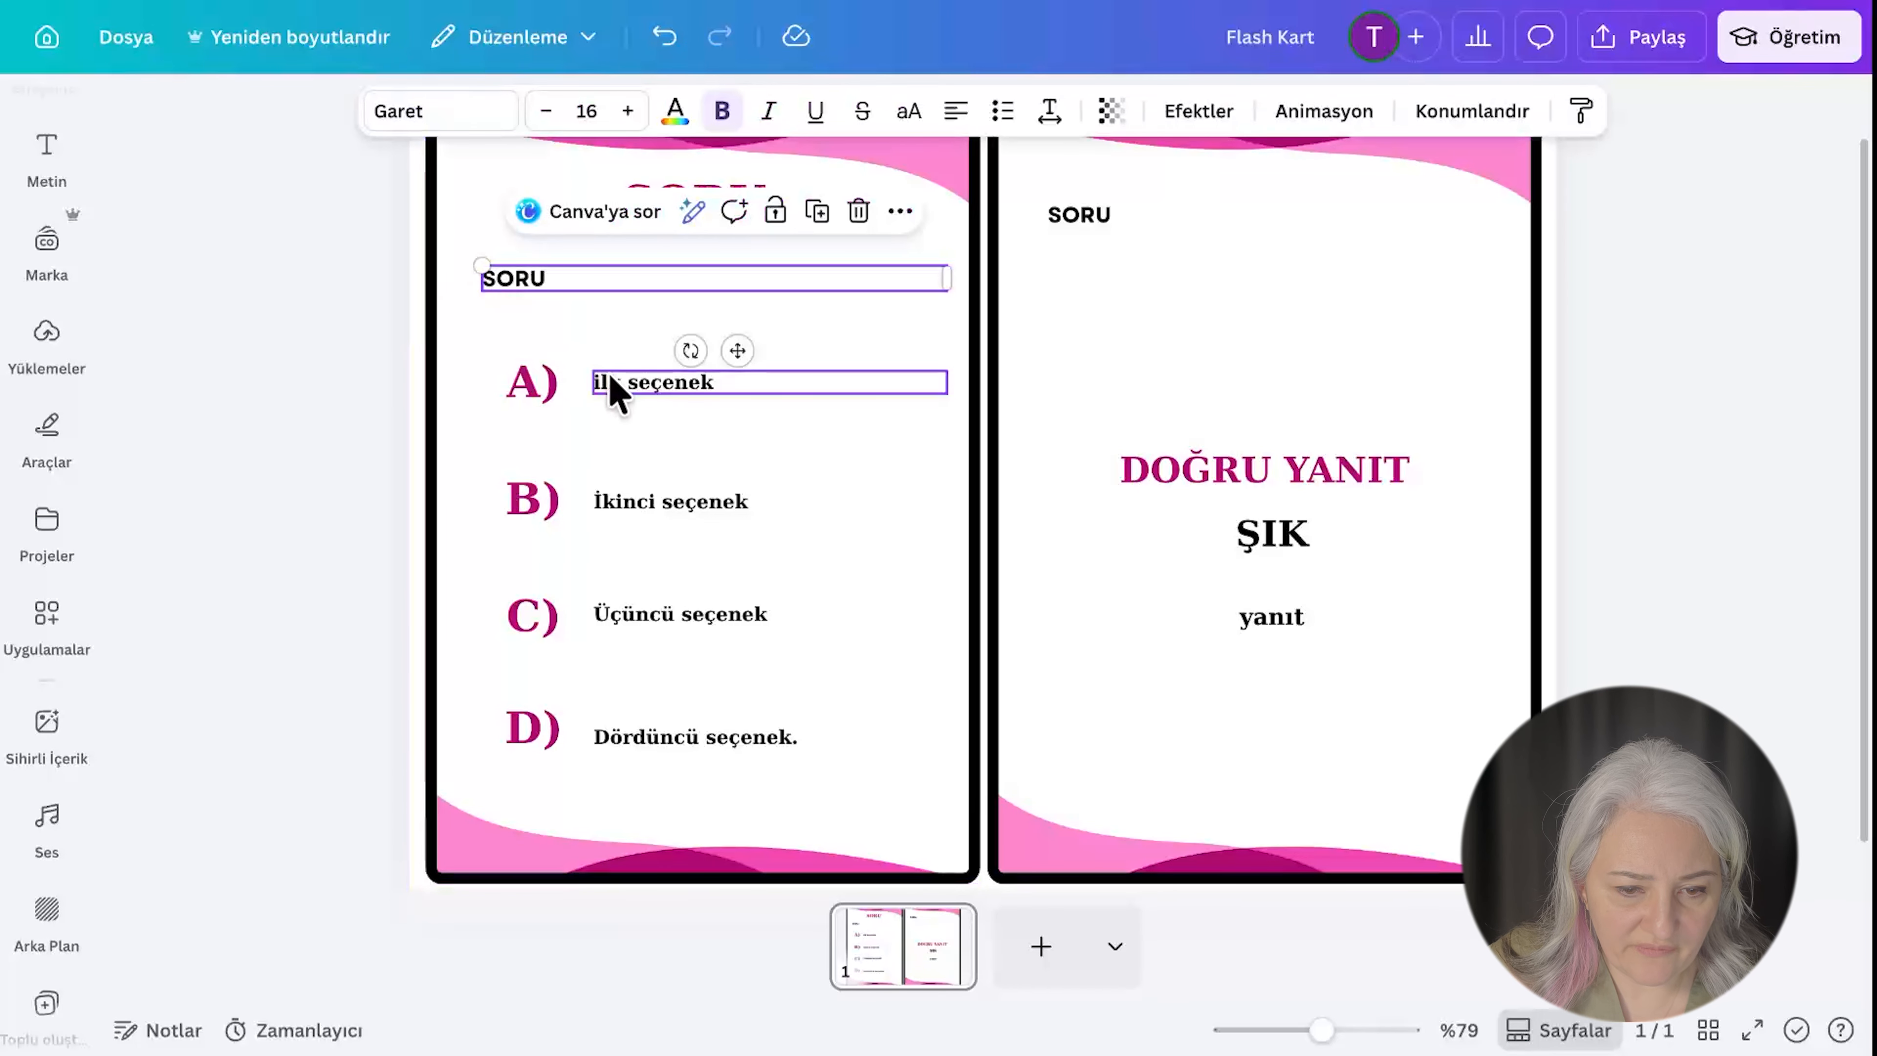
click(613, 383)
click(658, 506)
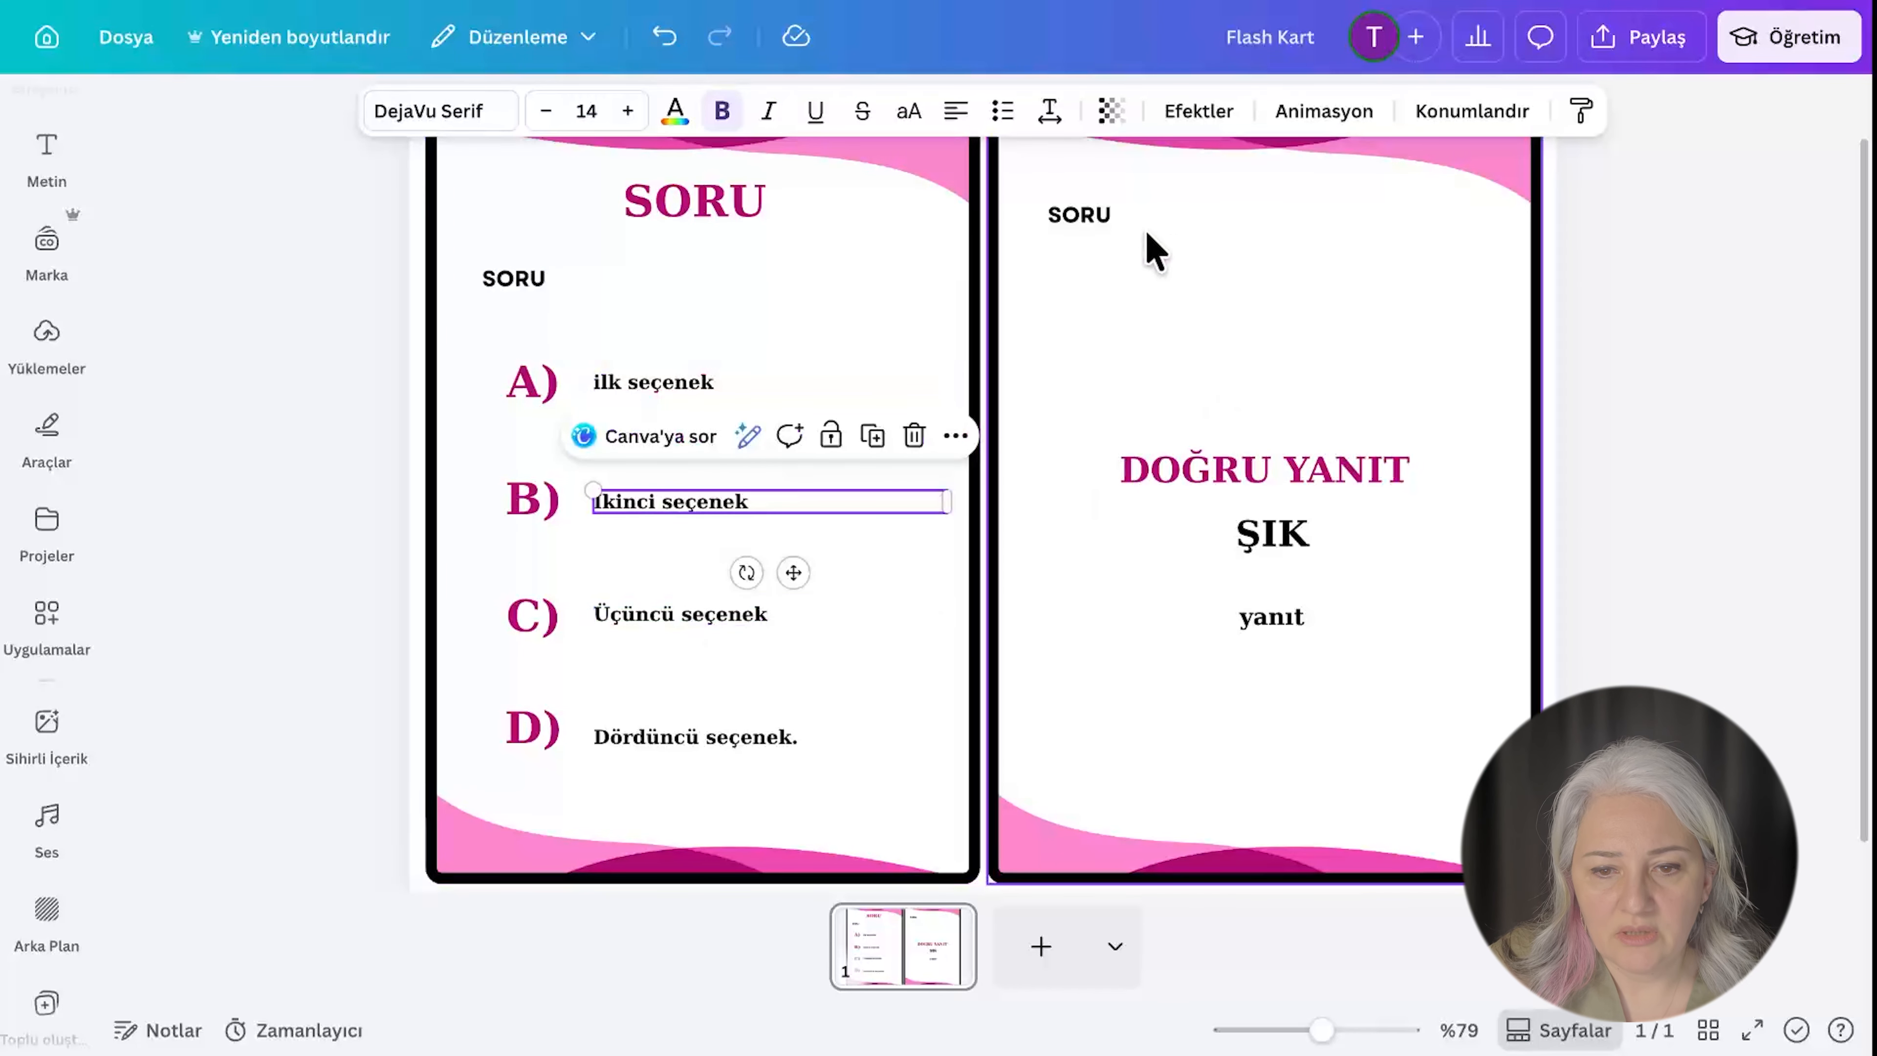
click(1083, 218)
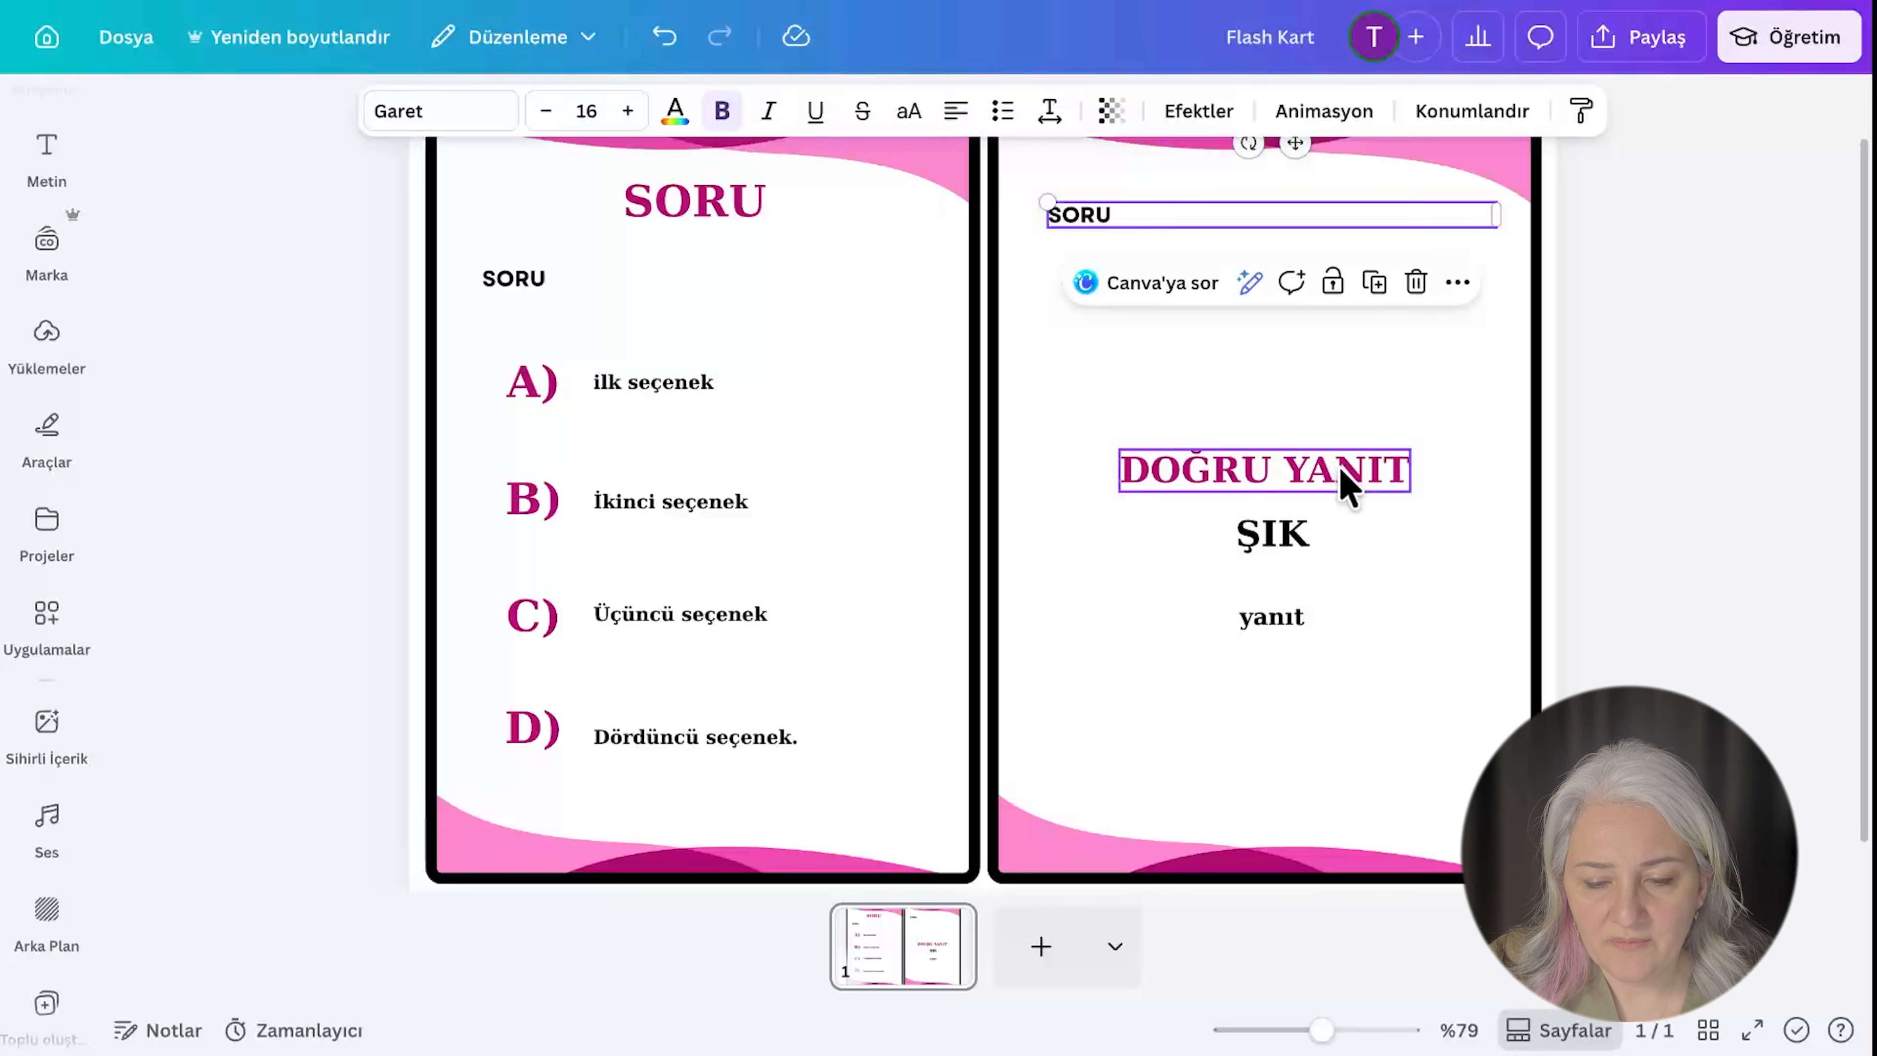
click(1280, 546)
click(1276, 618)
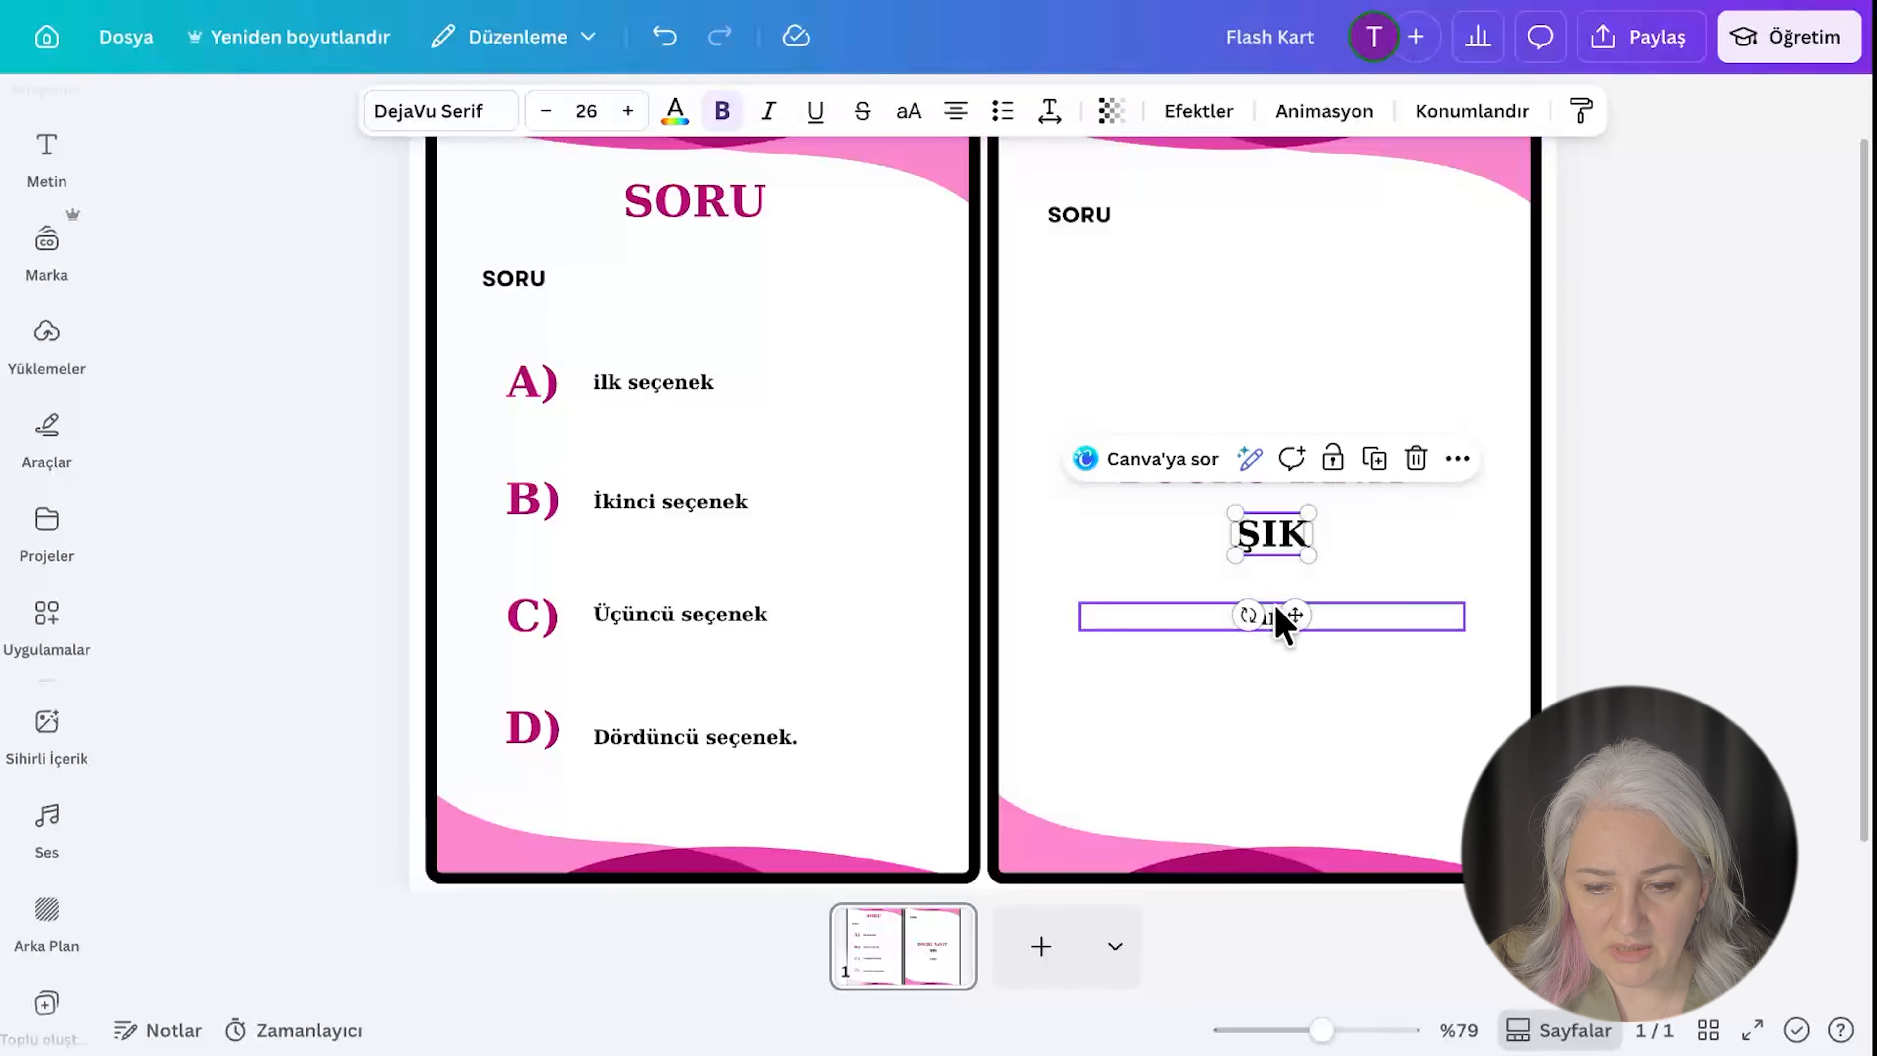
click(1552, 642)
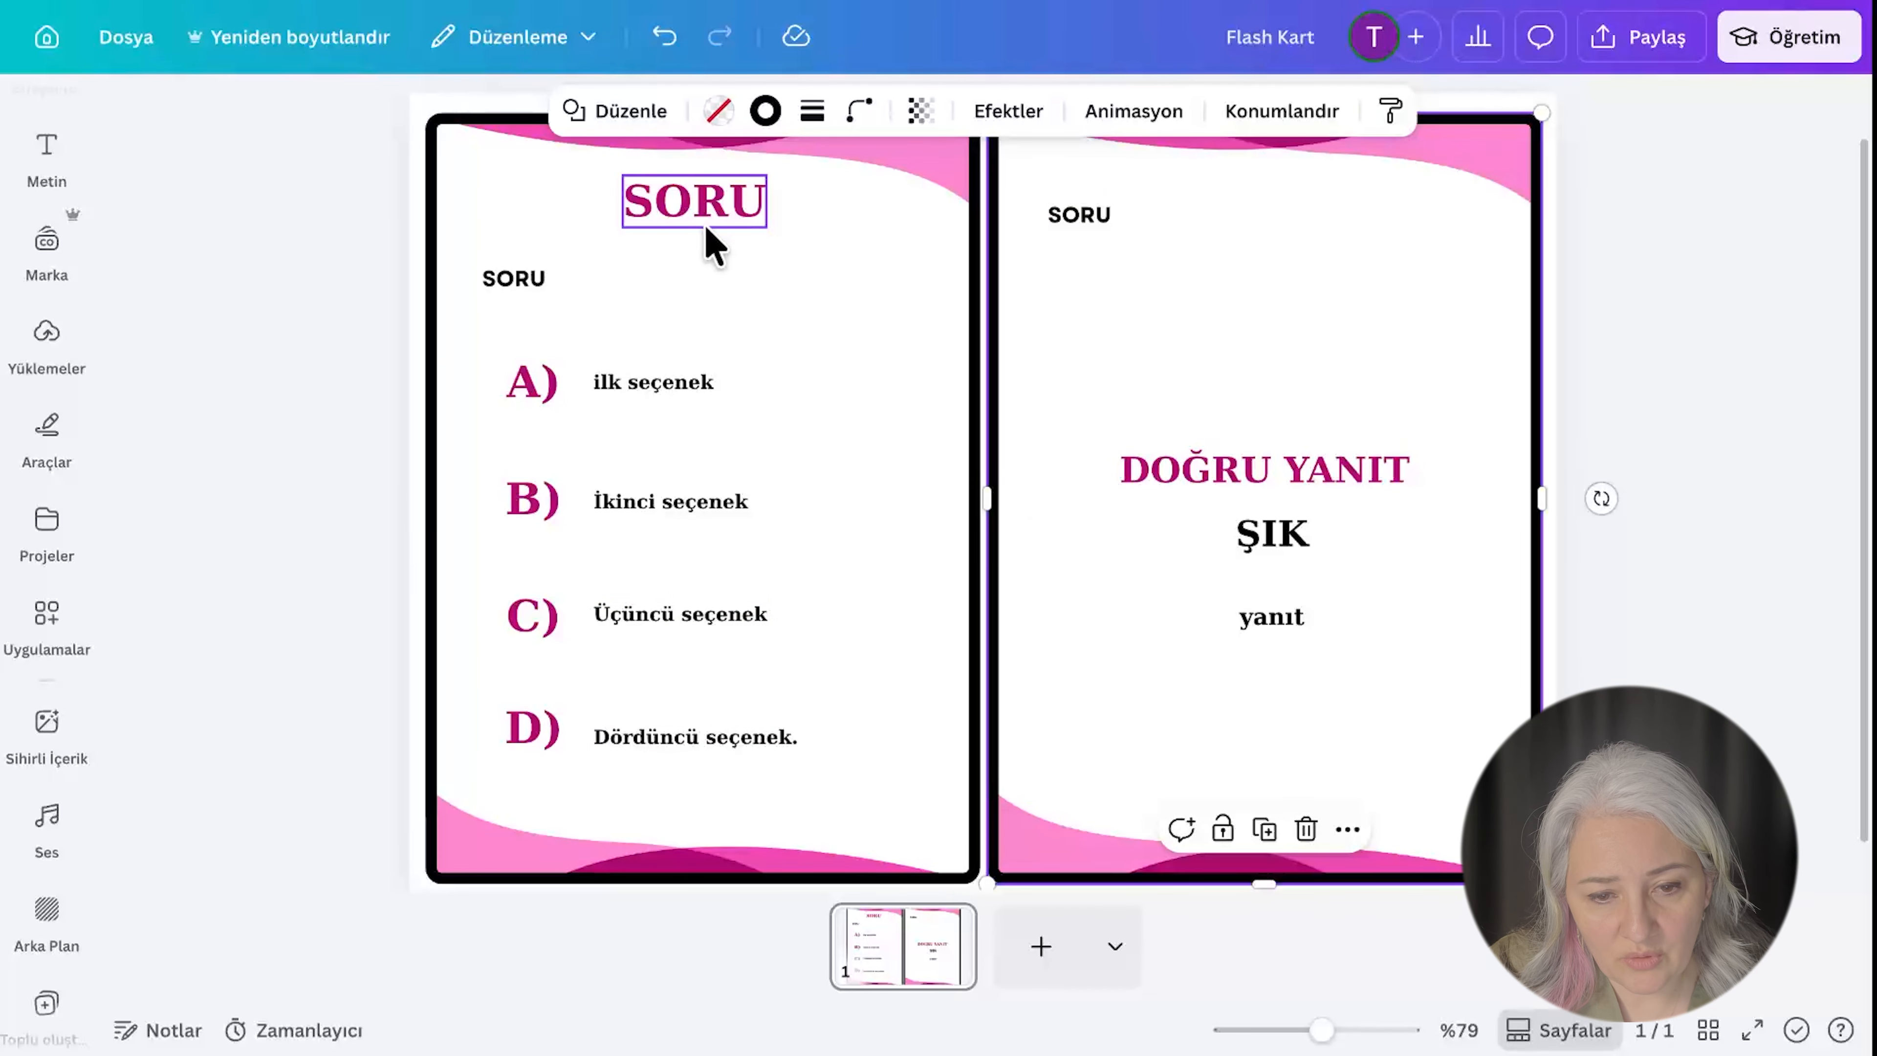
Examine the SORU heading and the four separate option text boxes, A to D, on the question card.
click(692, 215)
click(662, 392)
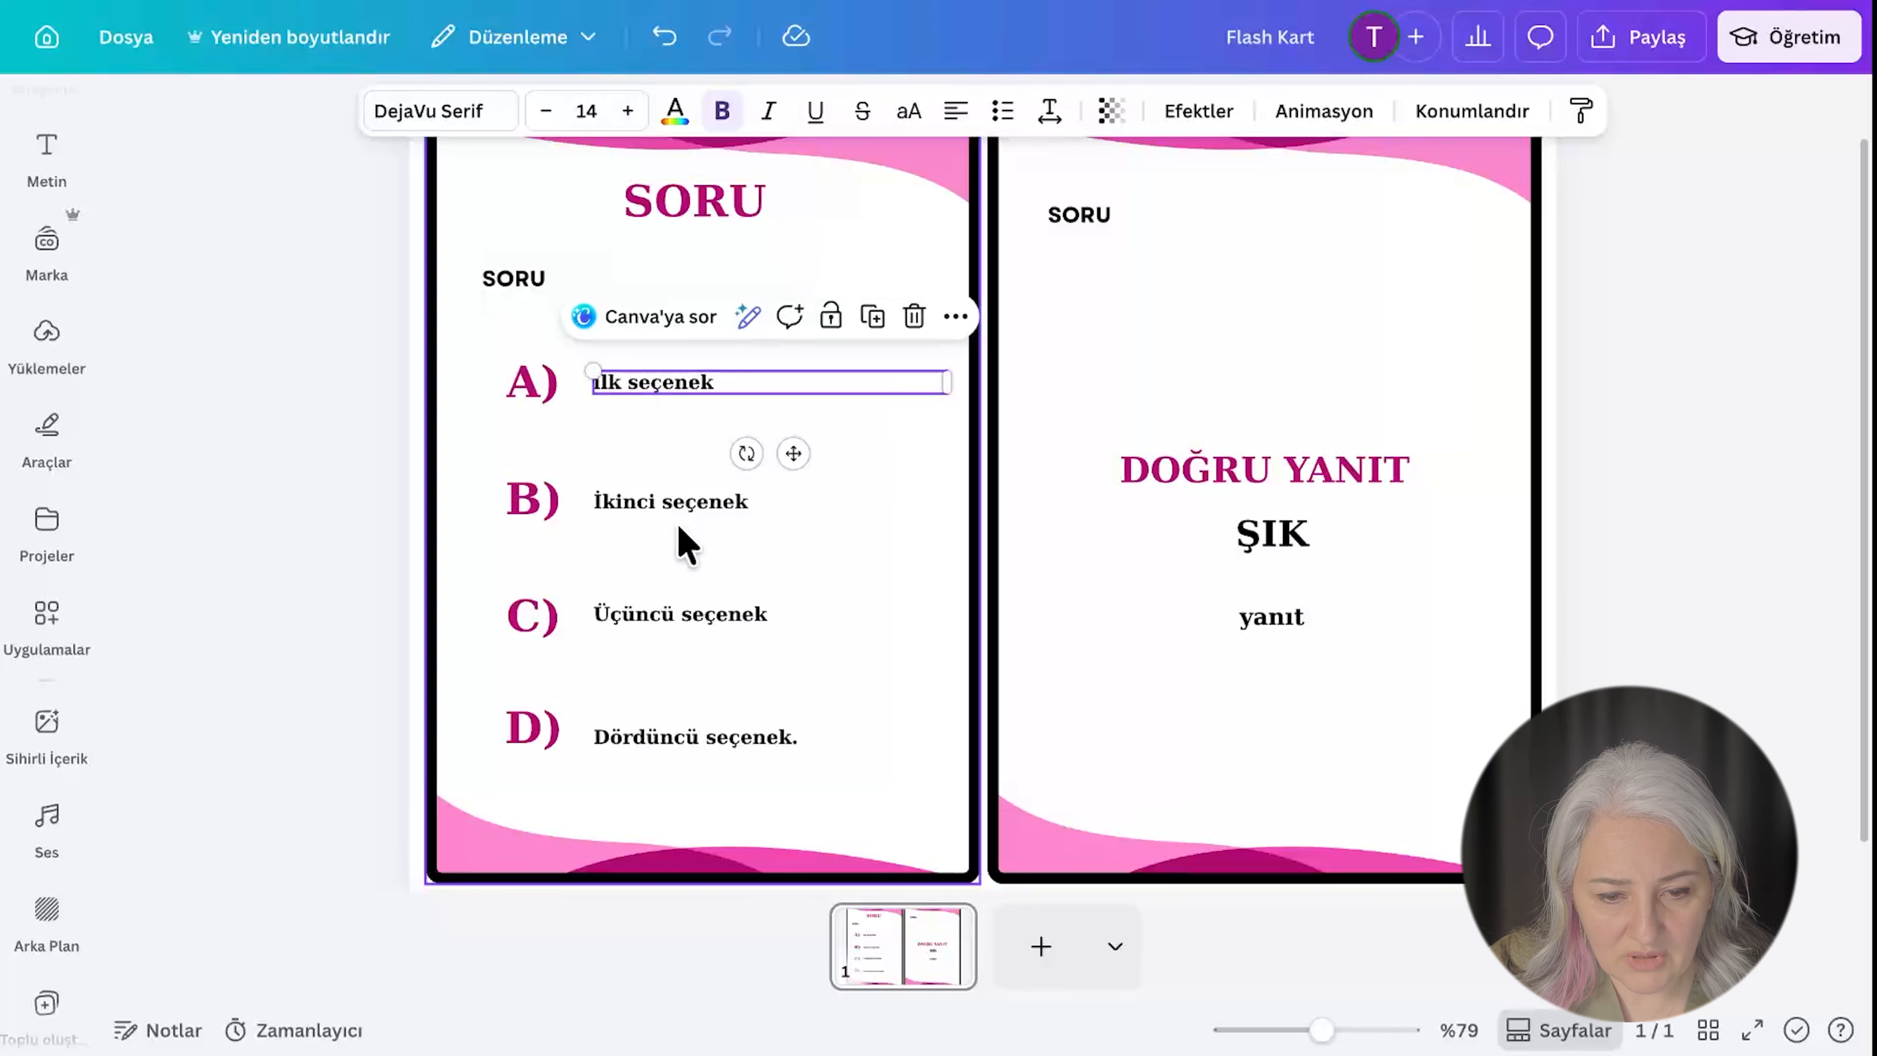
click(679, 510)
click(699, 622)
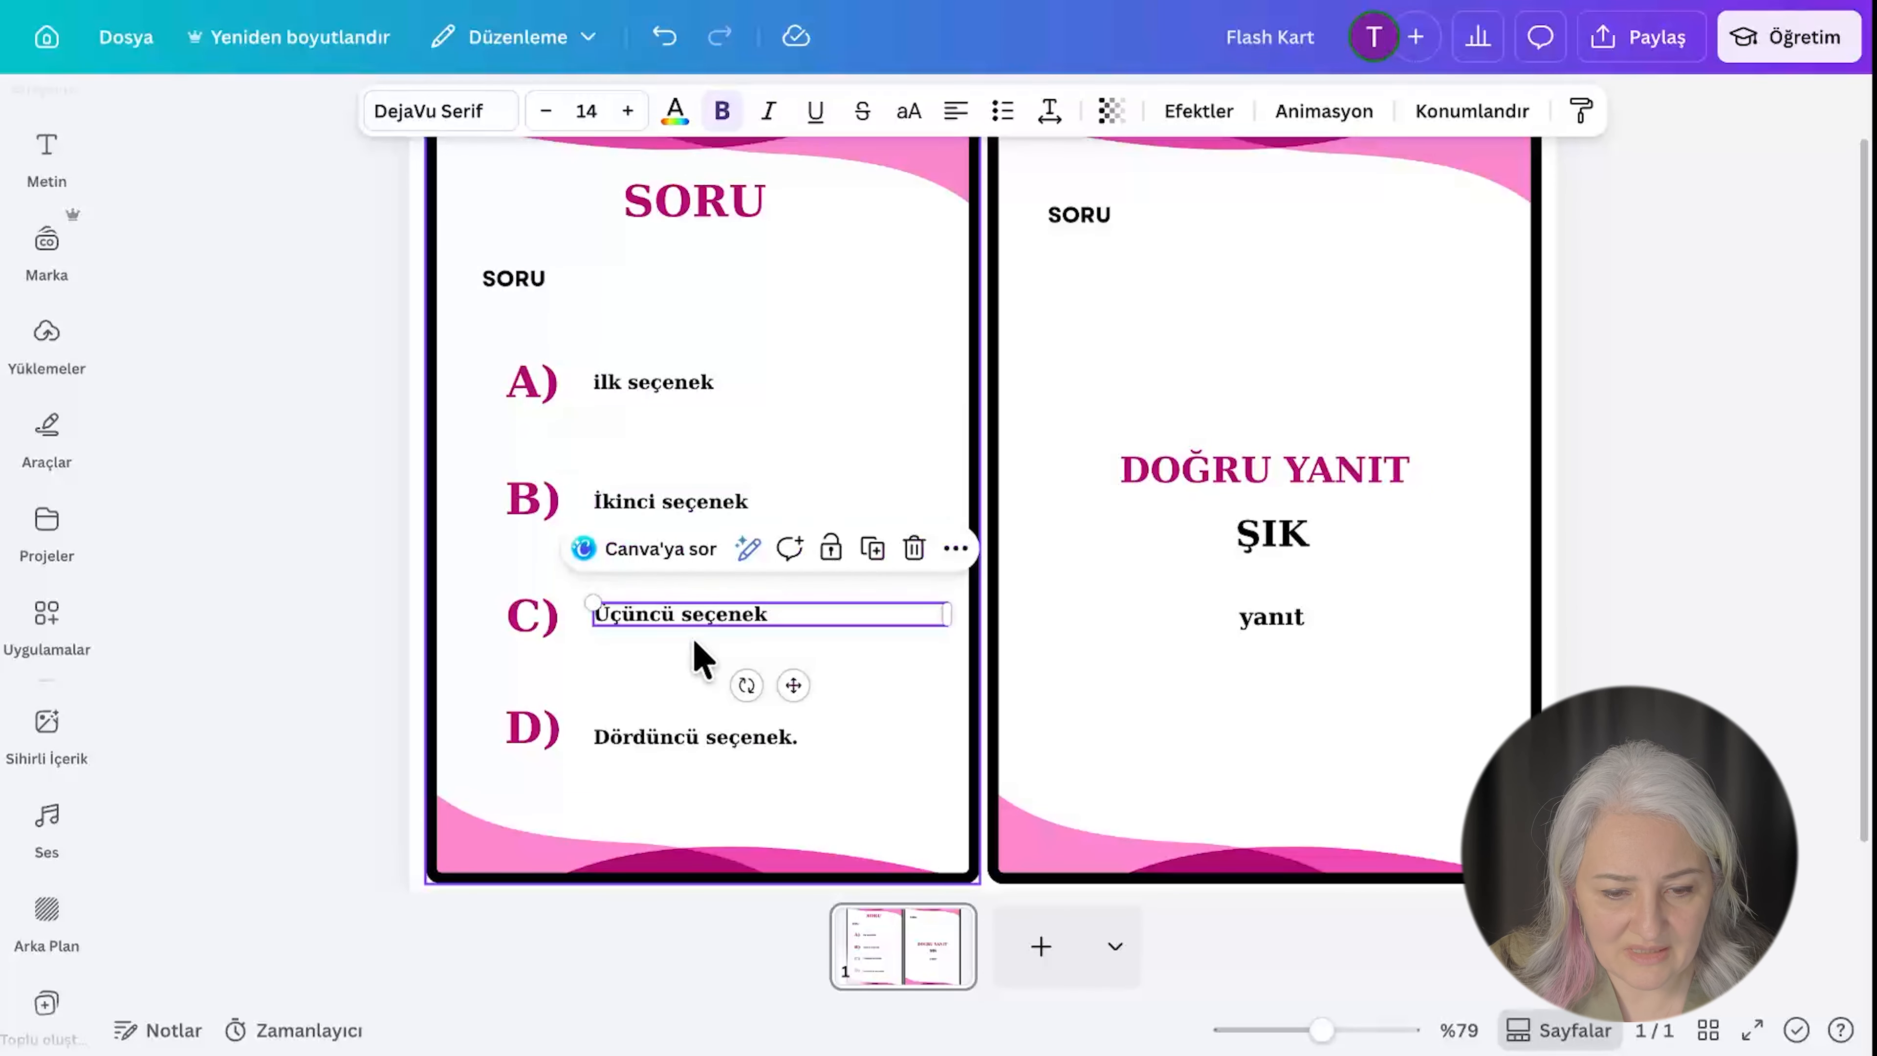
click(688, 743)
click(663, 618)
click(658, 504)
click(628, 405)
click(251, 315)
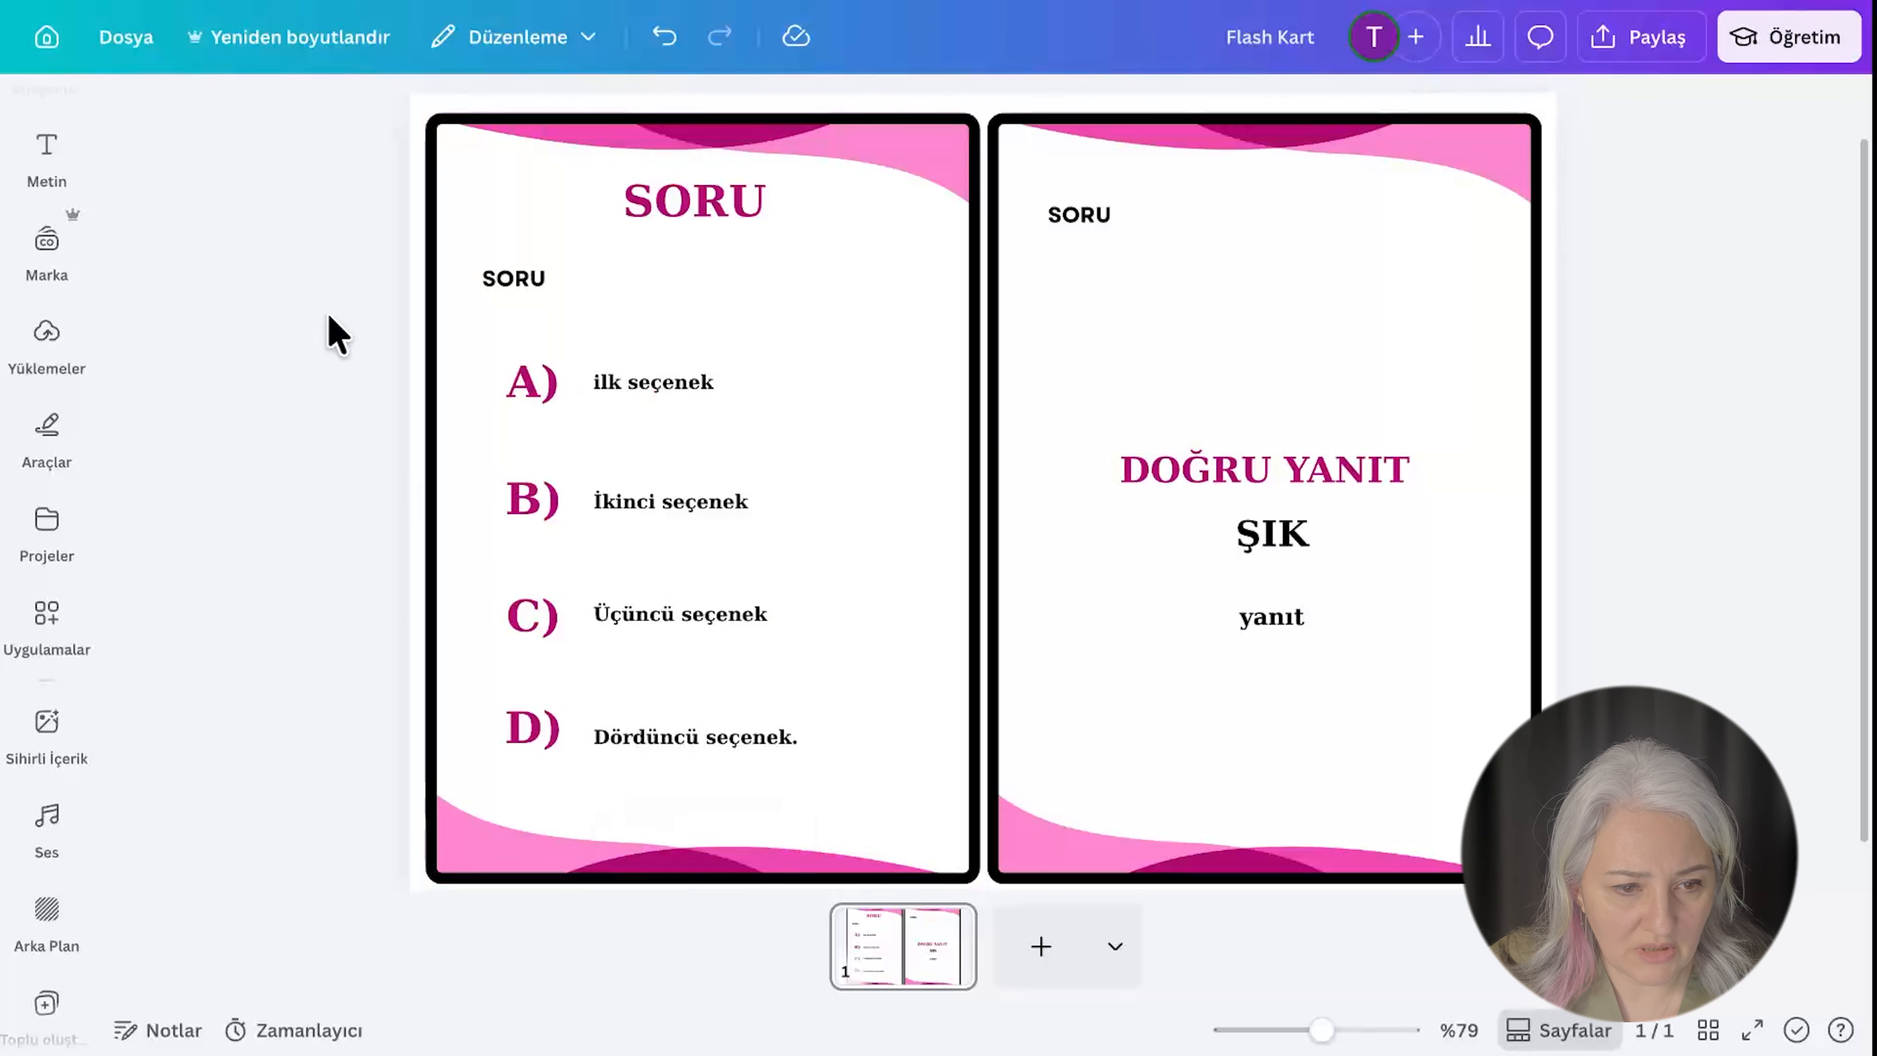
Add a body text box to the question card, place it above option A and adjust its width.
click(46, 148)
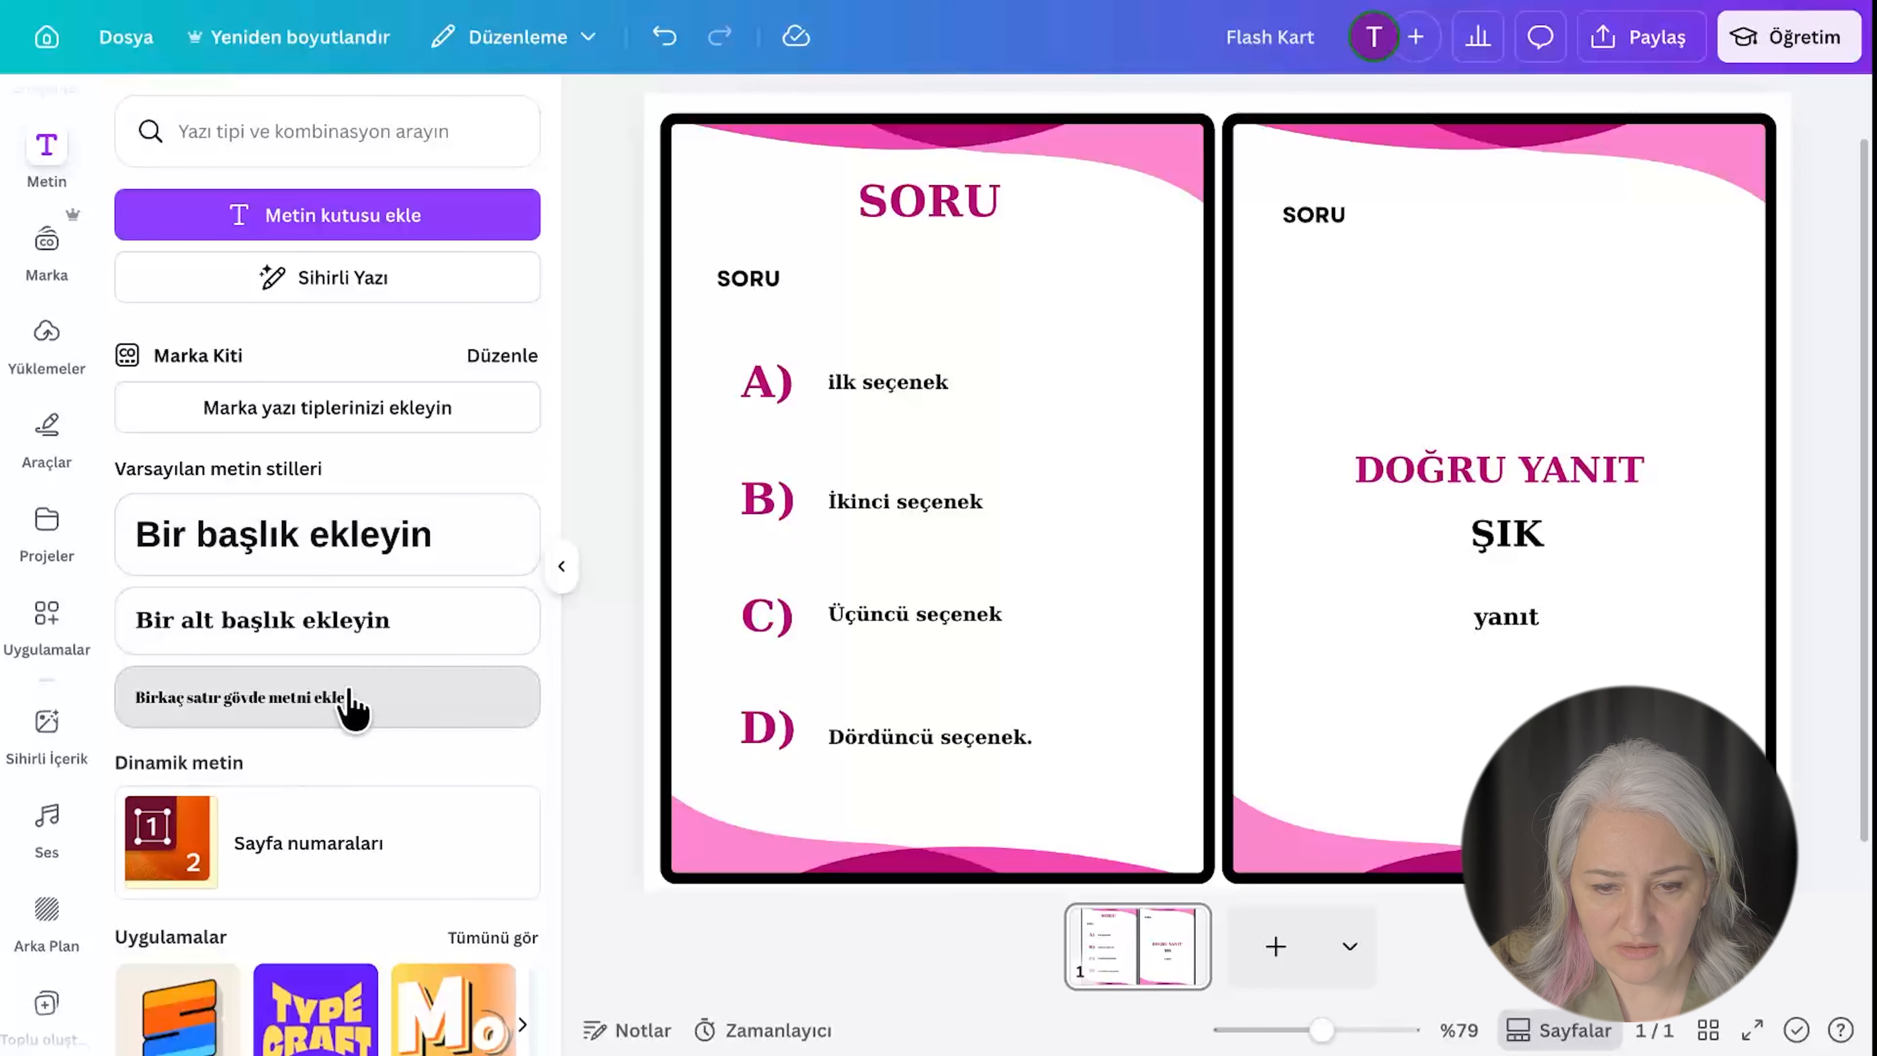
click(318, 710)
drag(1182, 575, 1041, 388)
mouse_move(1208, 332)
mouse_down()
mouse_move(1139, 336)
mouse_move(1377, 344)
mouse_move(1434, 367)
mouse_move(1198, 342)
mouse_move(1189, 319)
mouse_up()
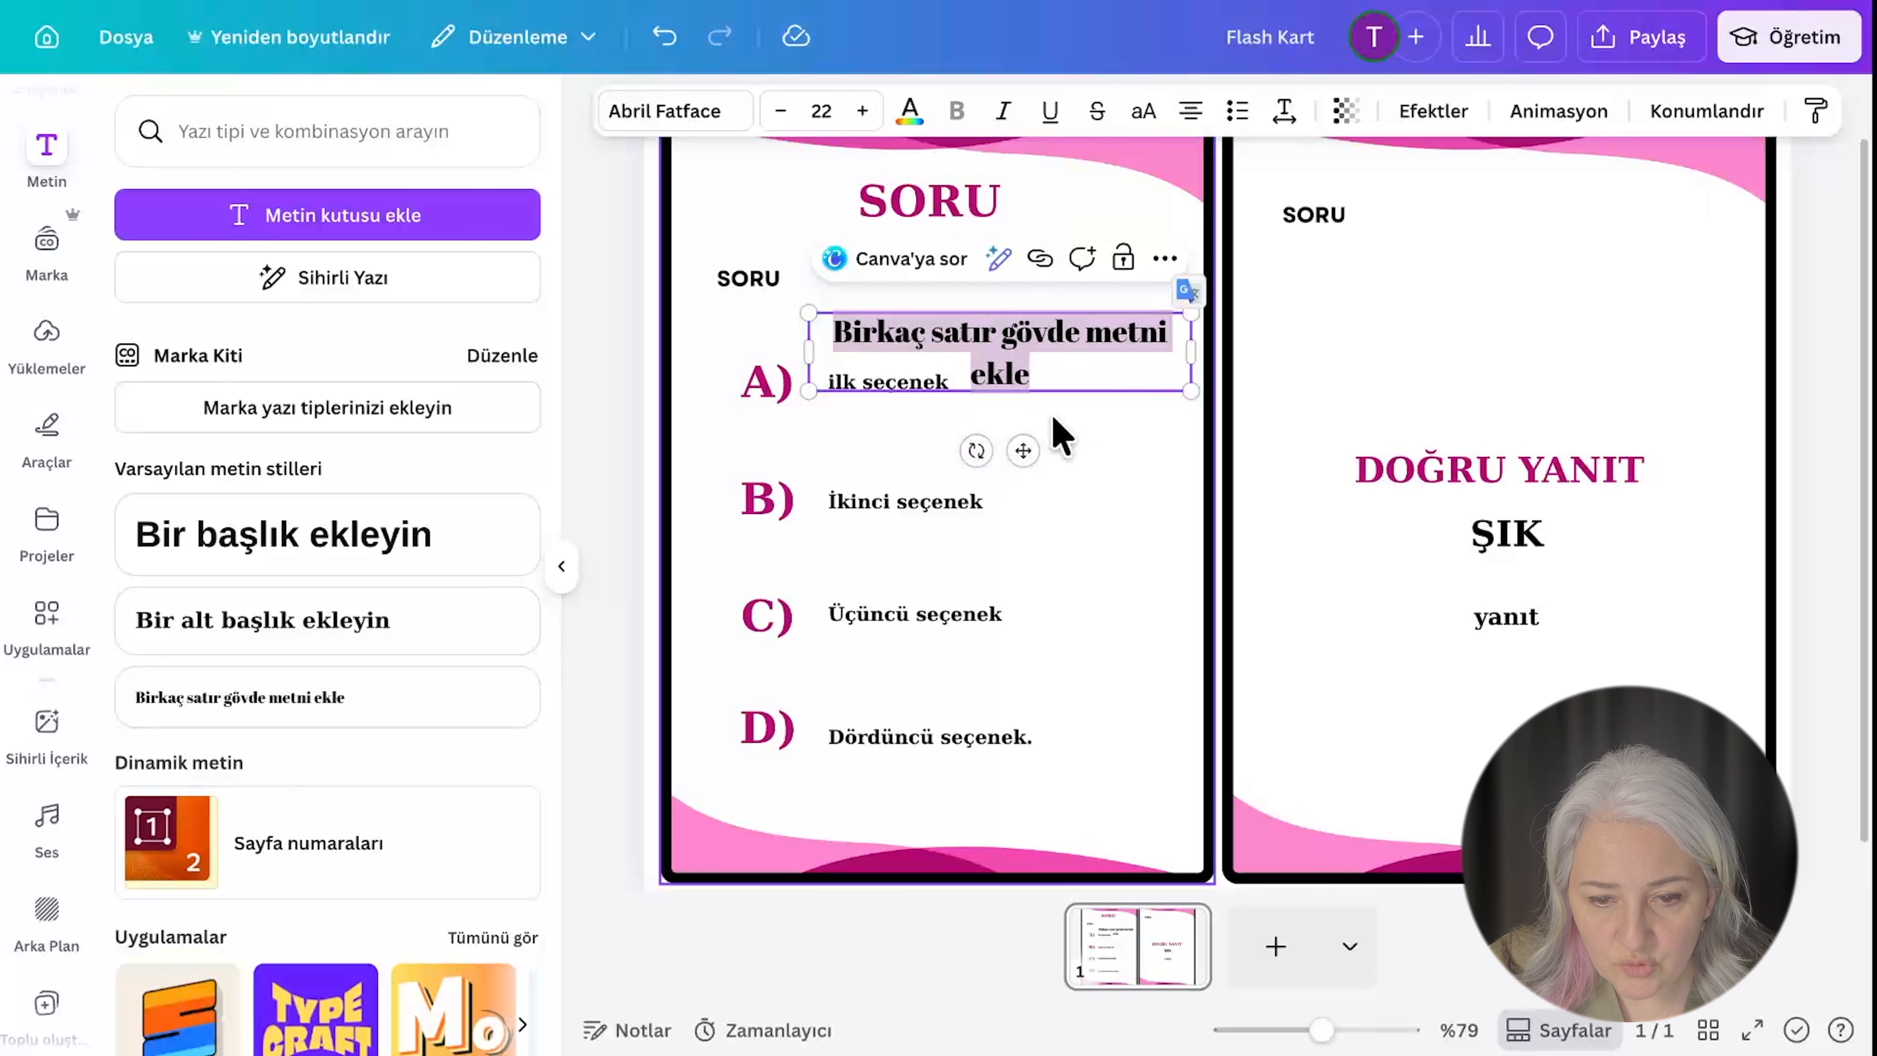
Reduce the added body text's font size to 14.
click(780, 111)
click(779, 111)
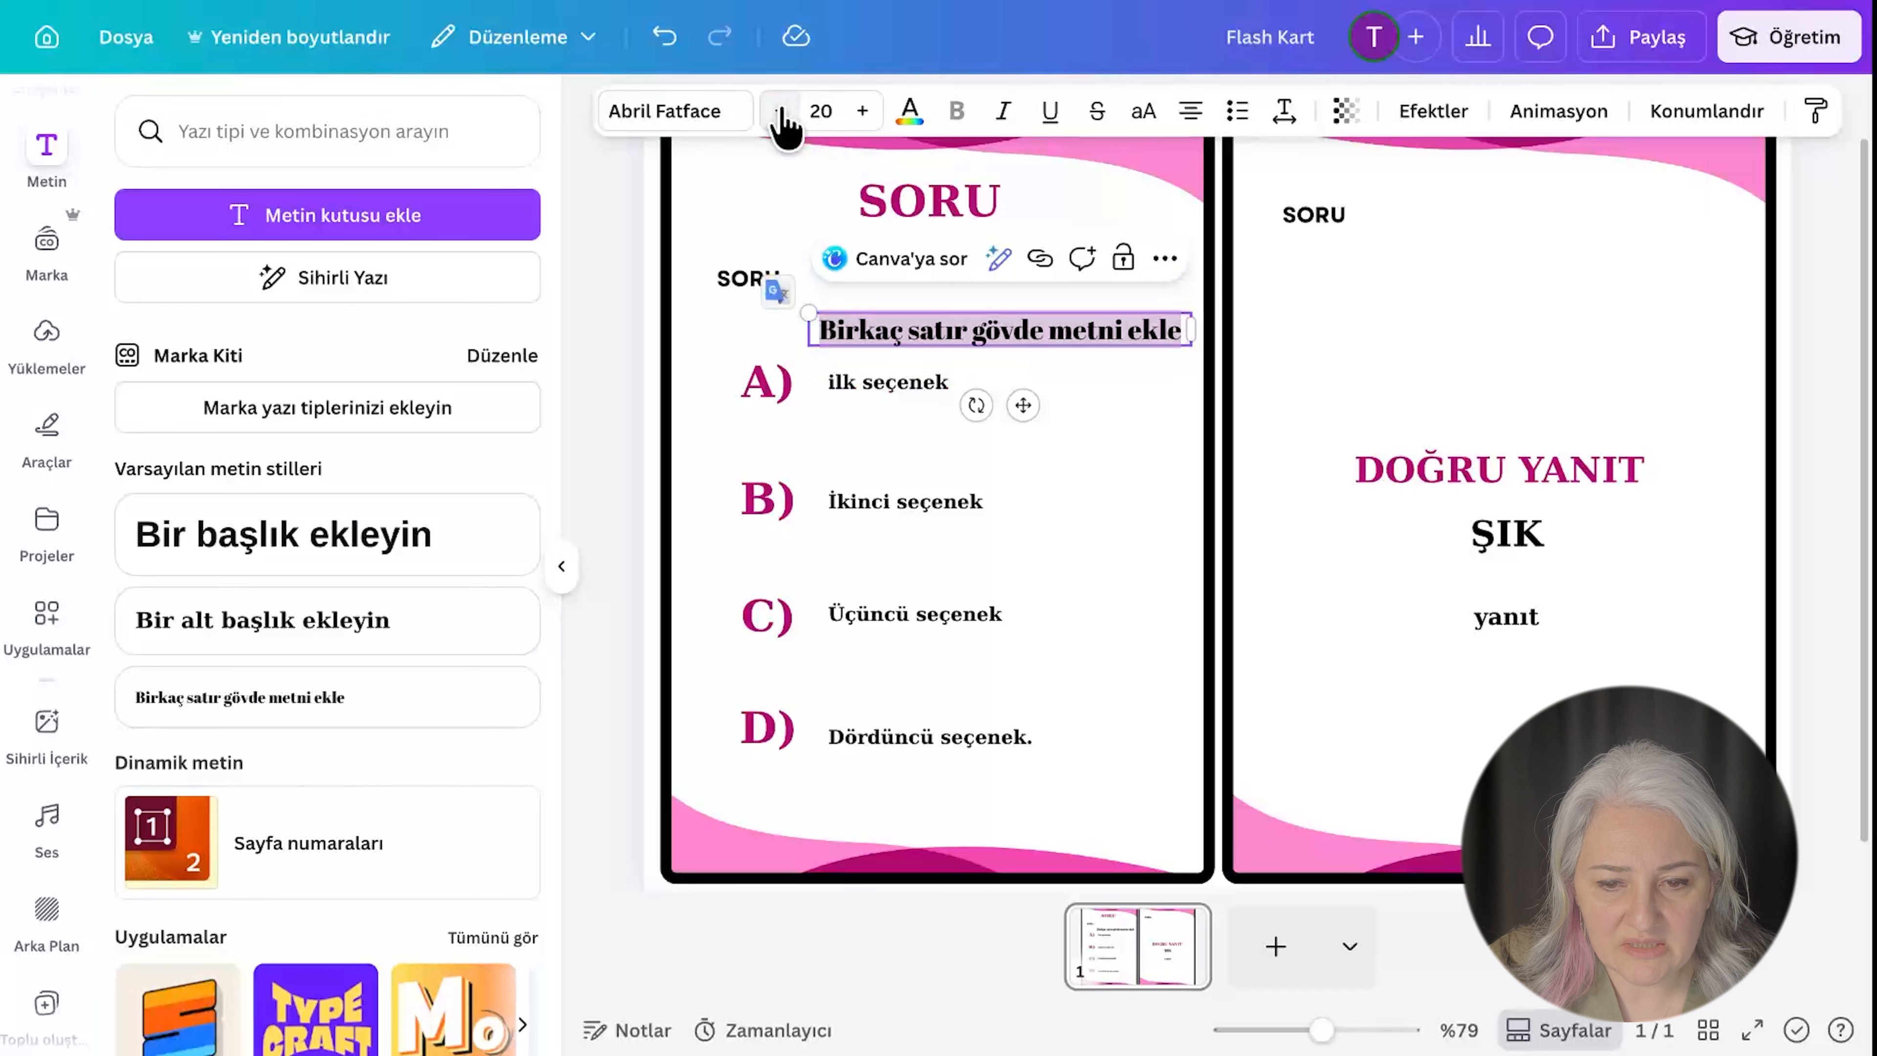
click(780, 111)
click(780, 111)
click(780, 111)
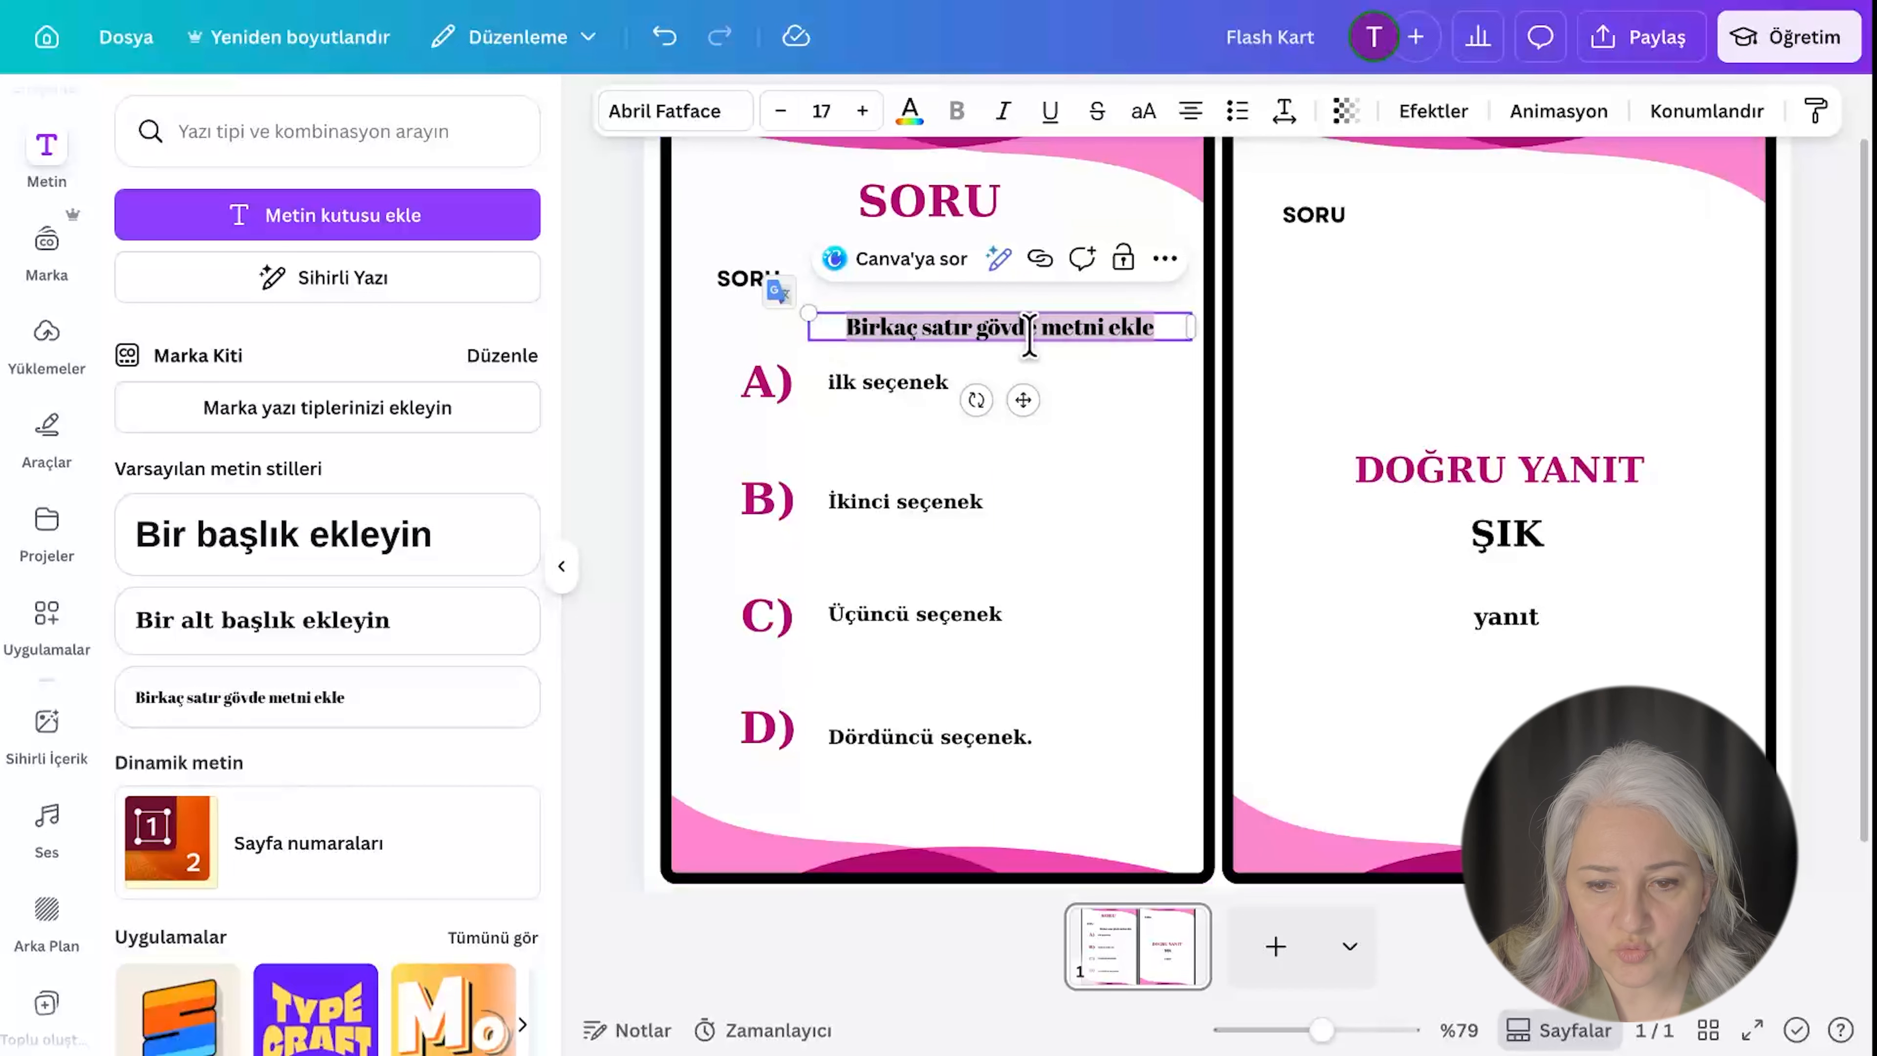
click(779, 111)
click(779, 111)
click(779, 111)
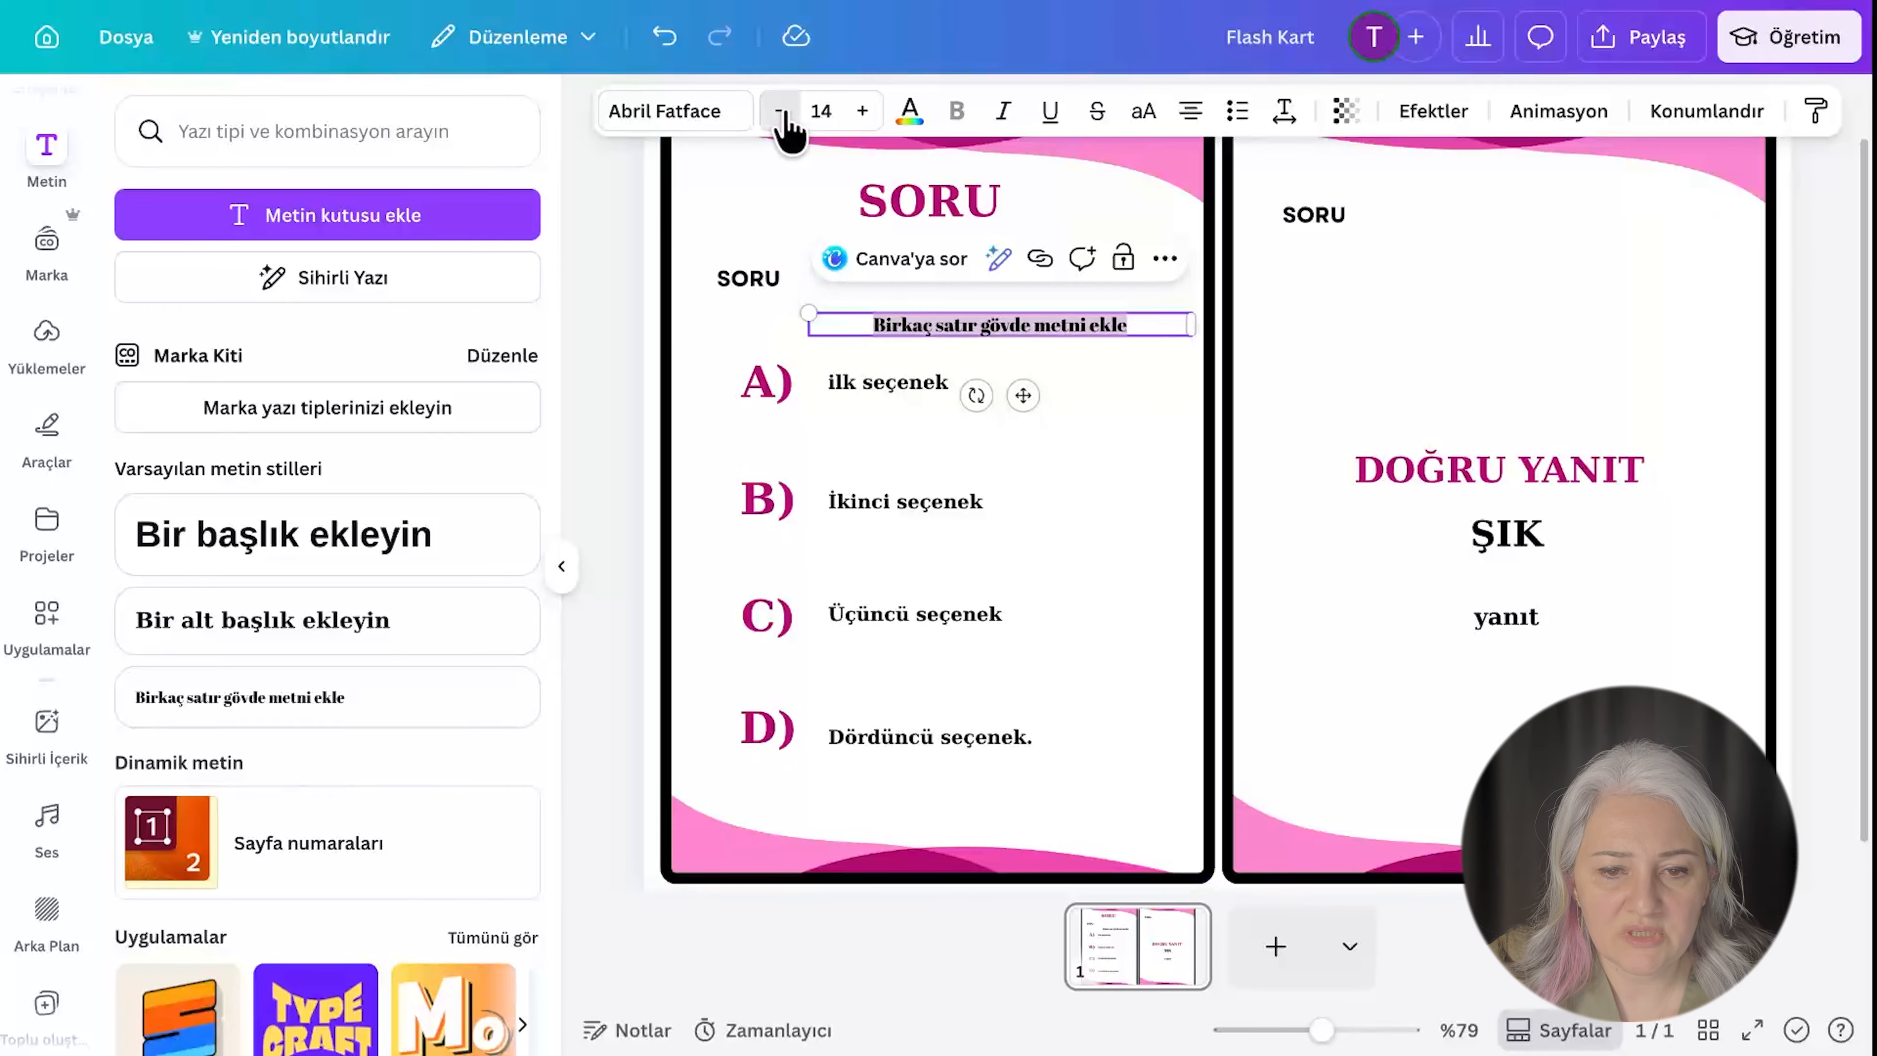
Delete the added body text box from the question card.
click(934, 385)
click(609, 433)
click(944, 326)
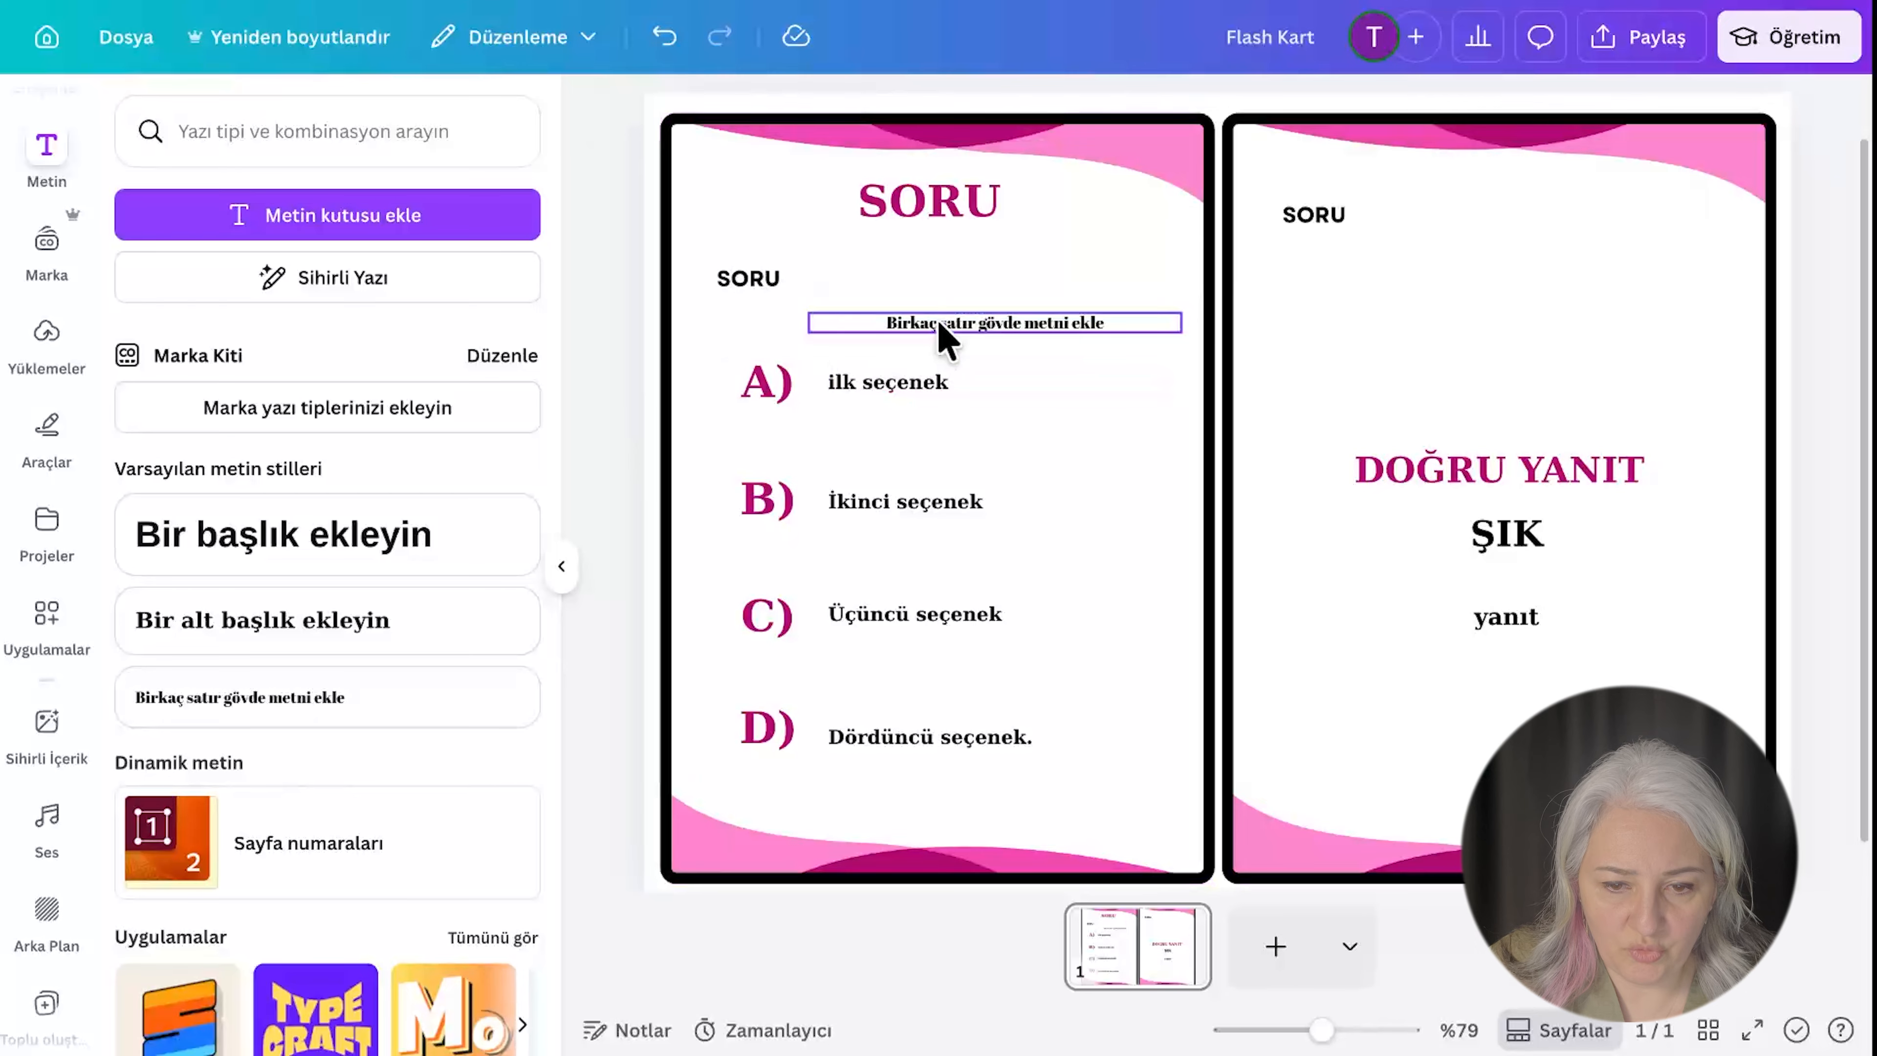
key(Delete)
Inspect the question, four option, ŞIK and yanıt text boxes across the question and answer cards.
click(768, 289)
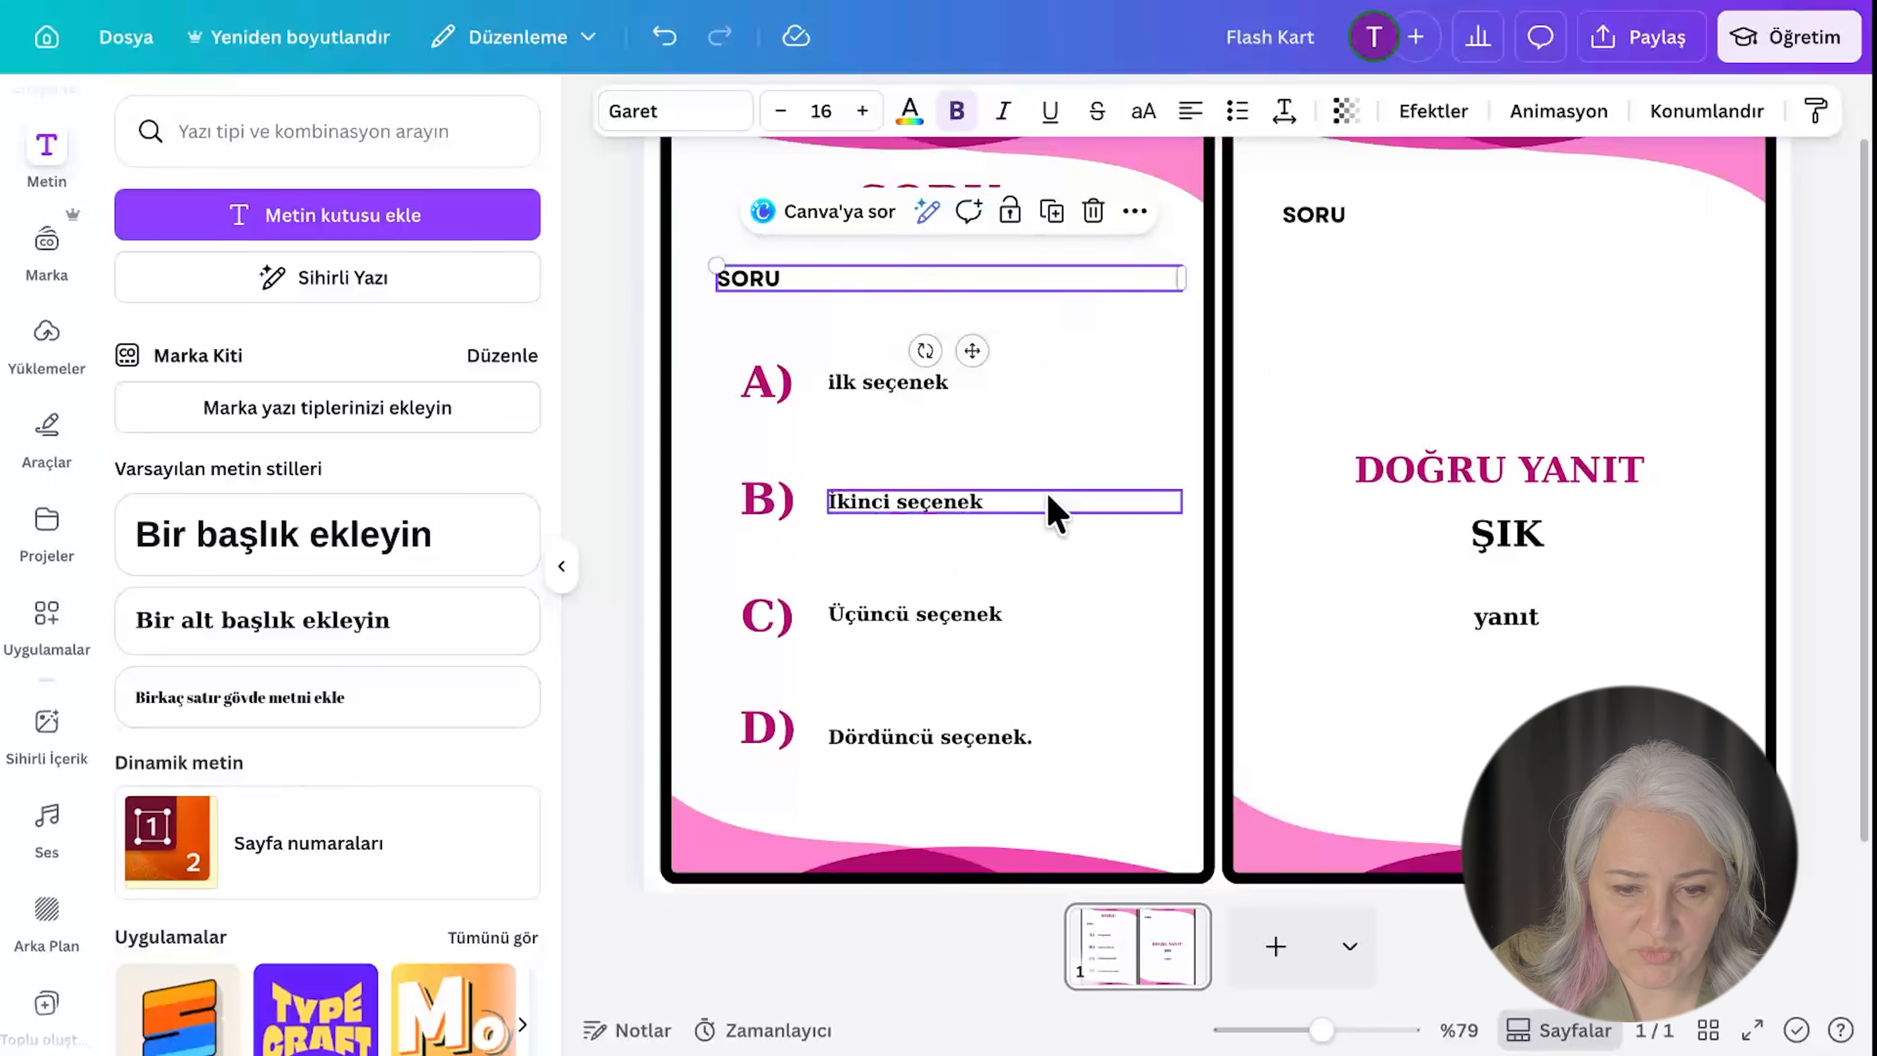
click(867, 400)
click(875, 502)
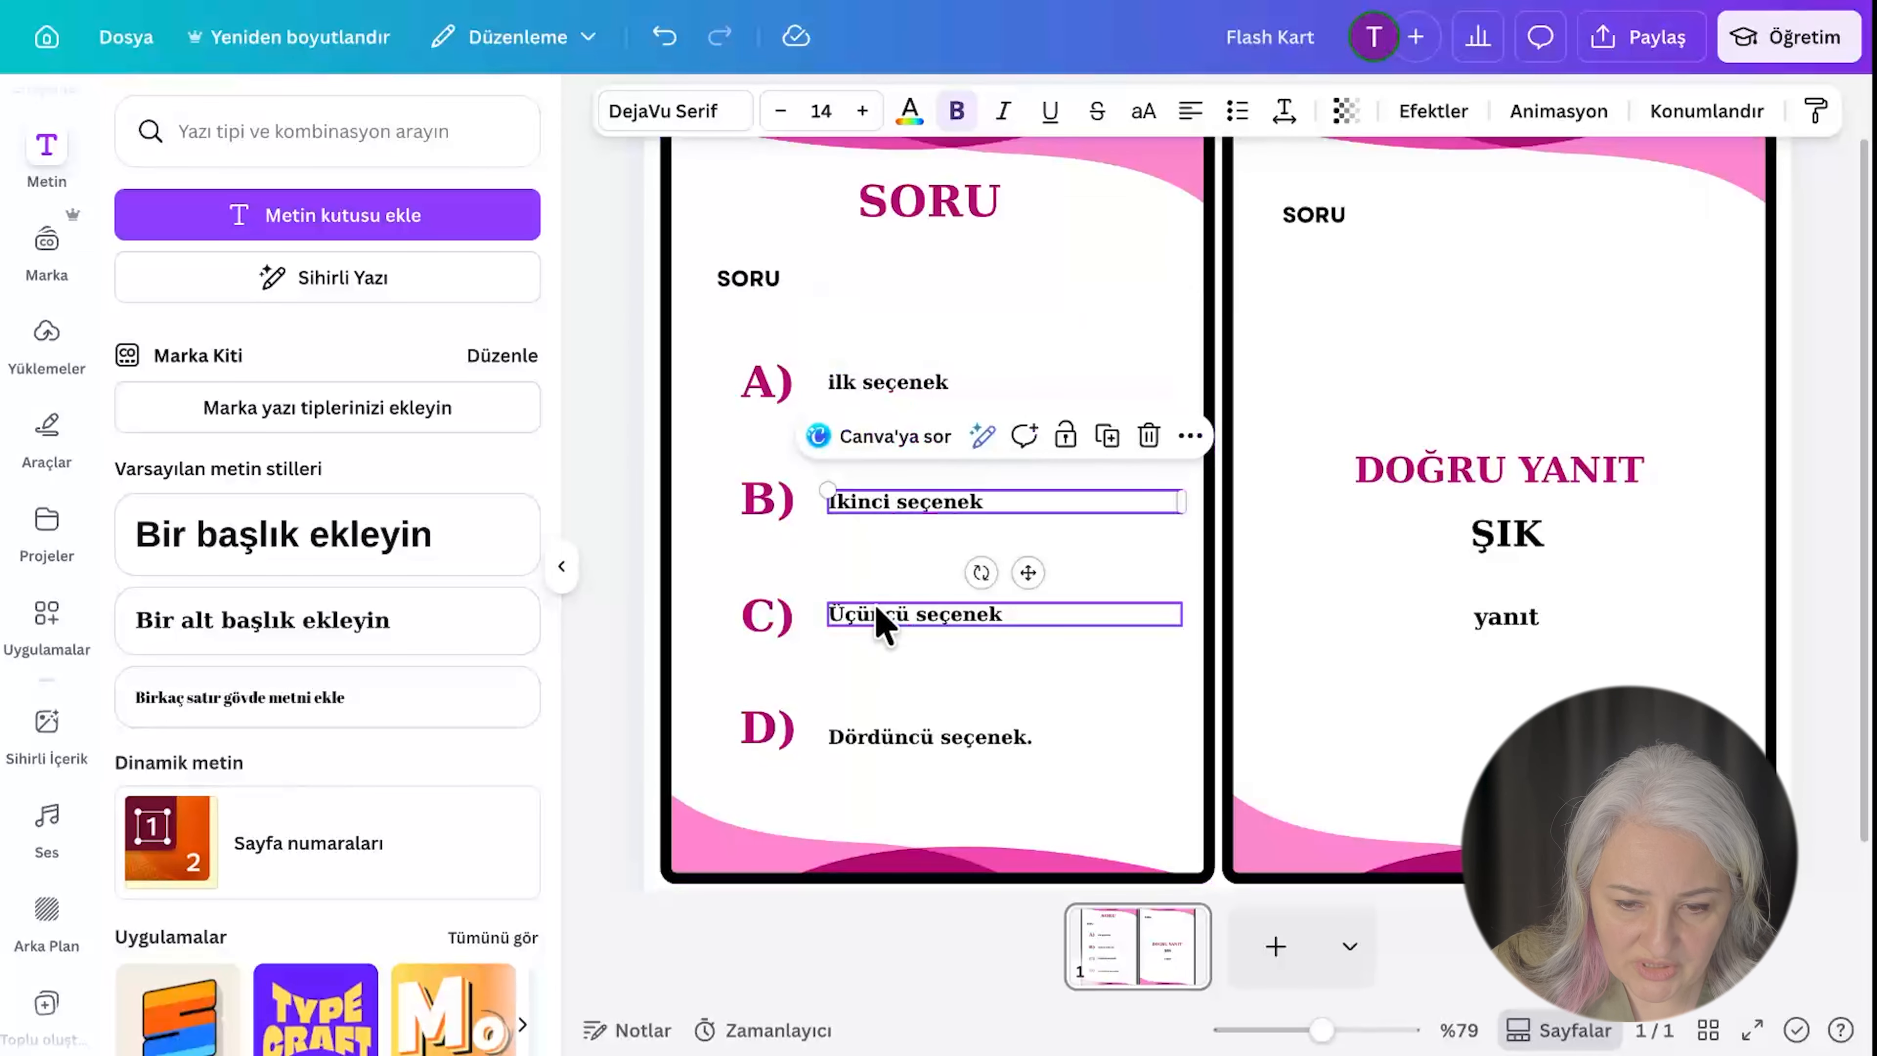
click(887, 616)
click(985, 738)
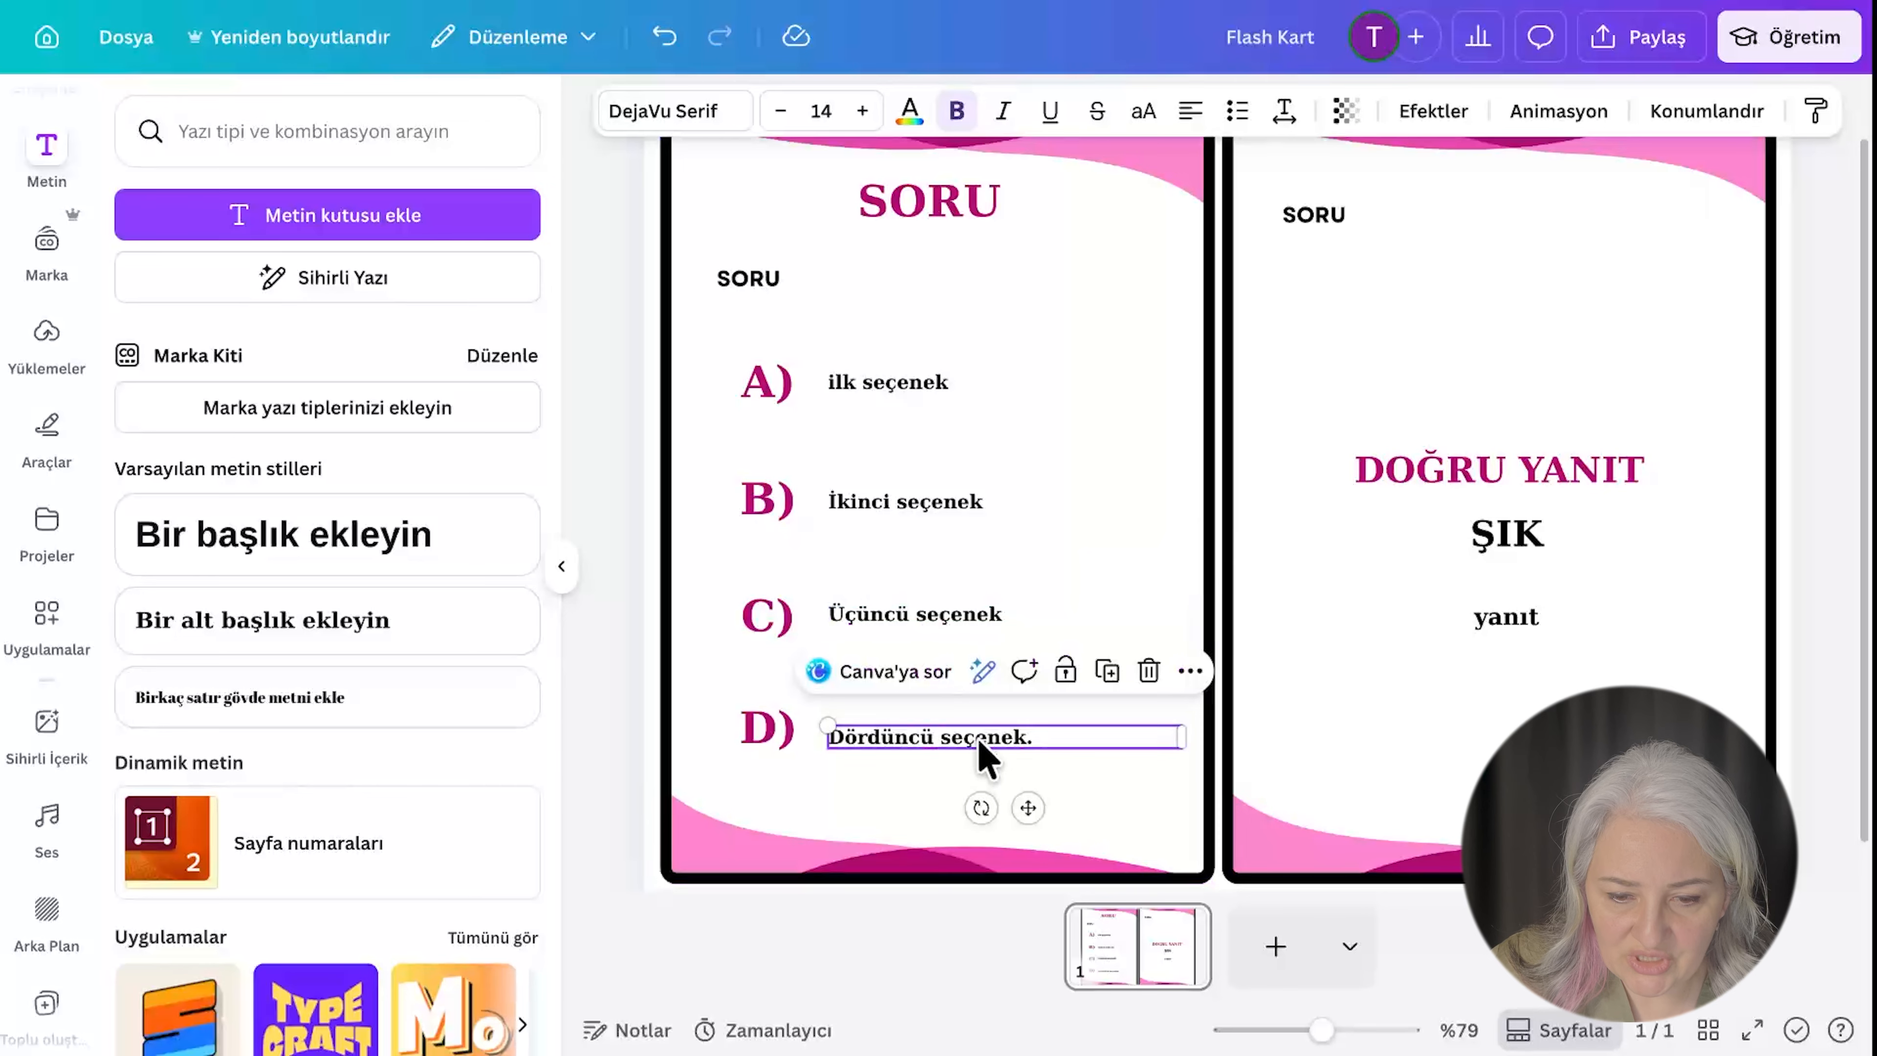
click(1527, 529)
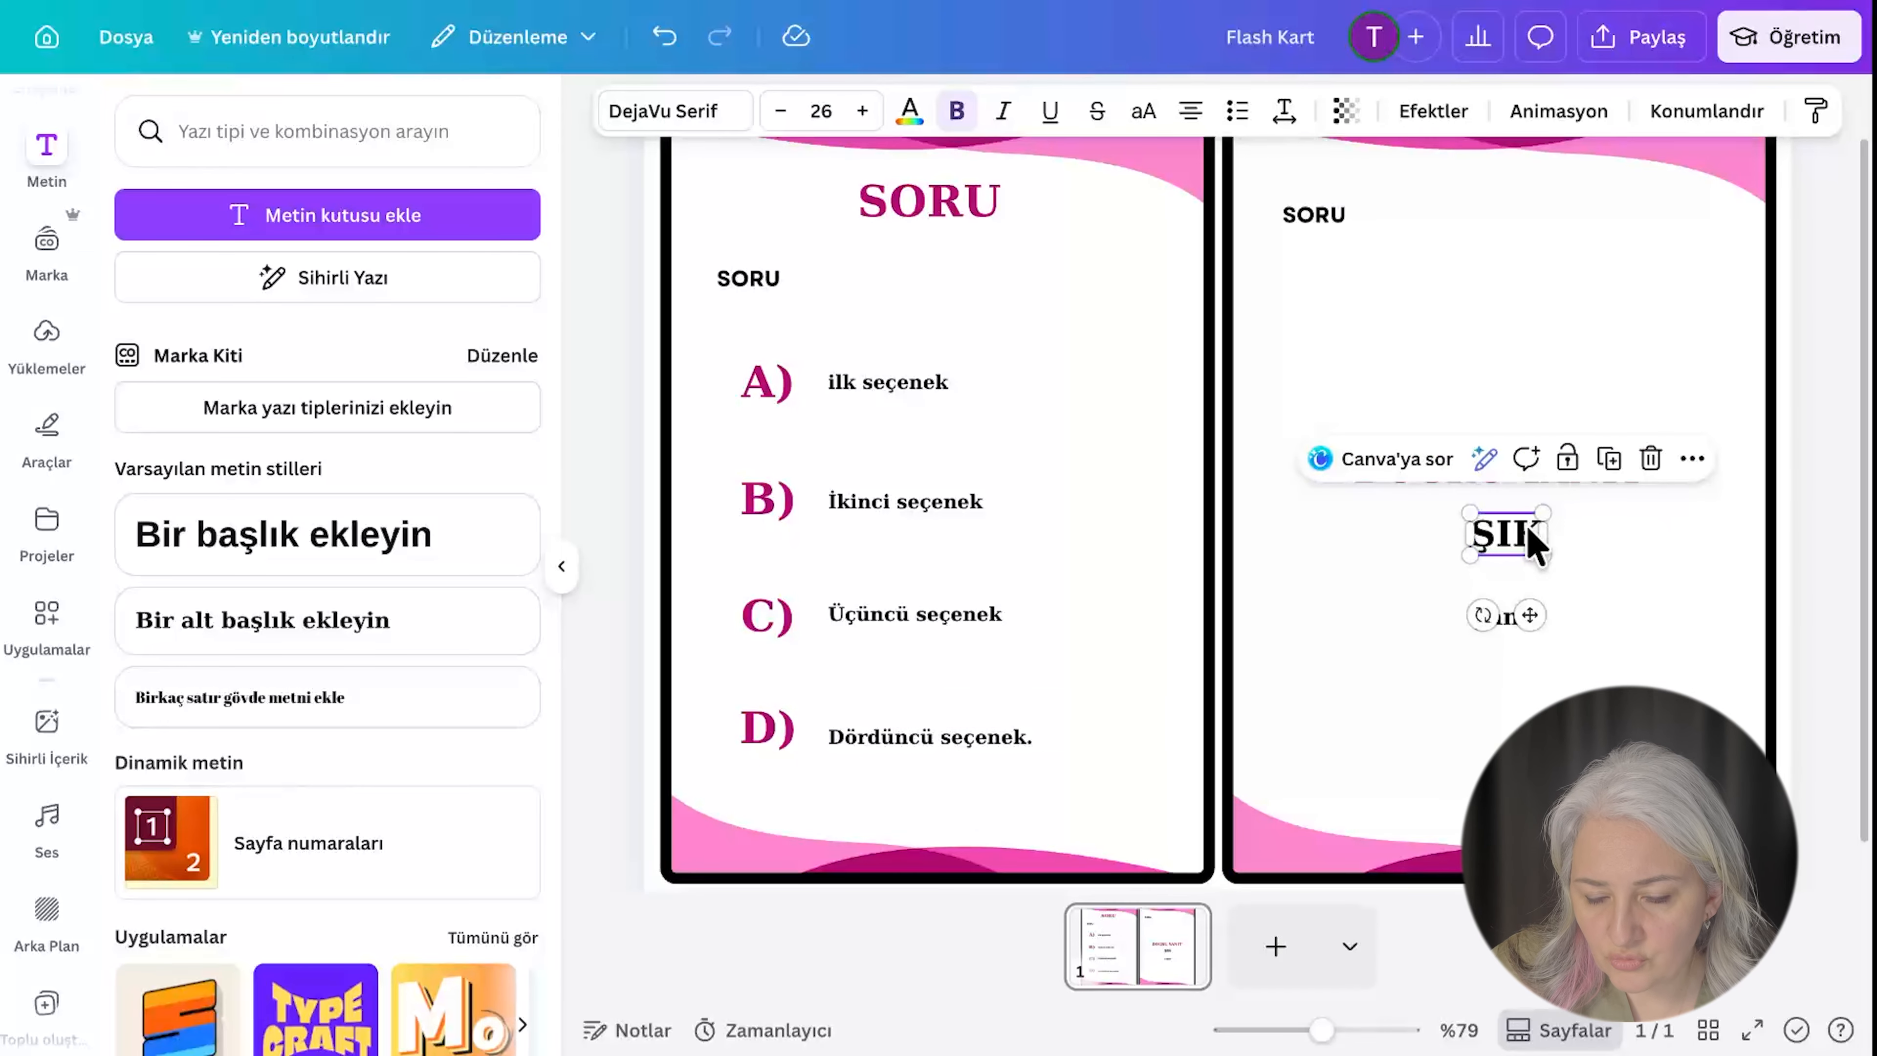
click(1507, 621)
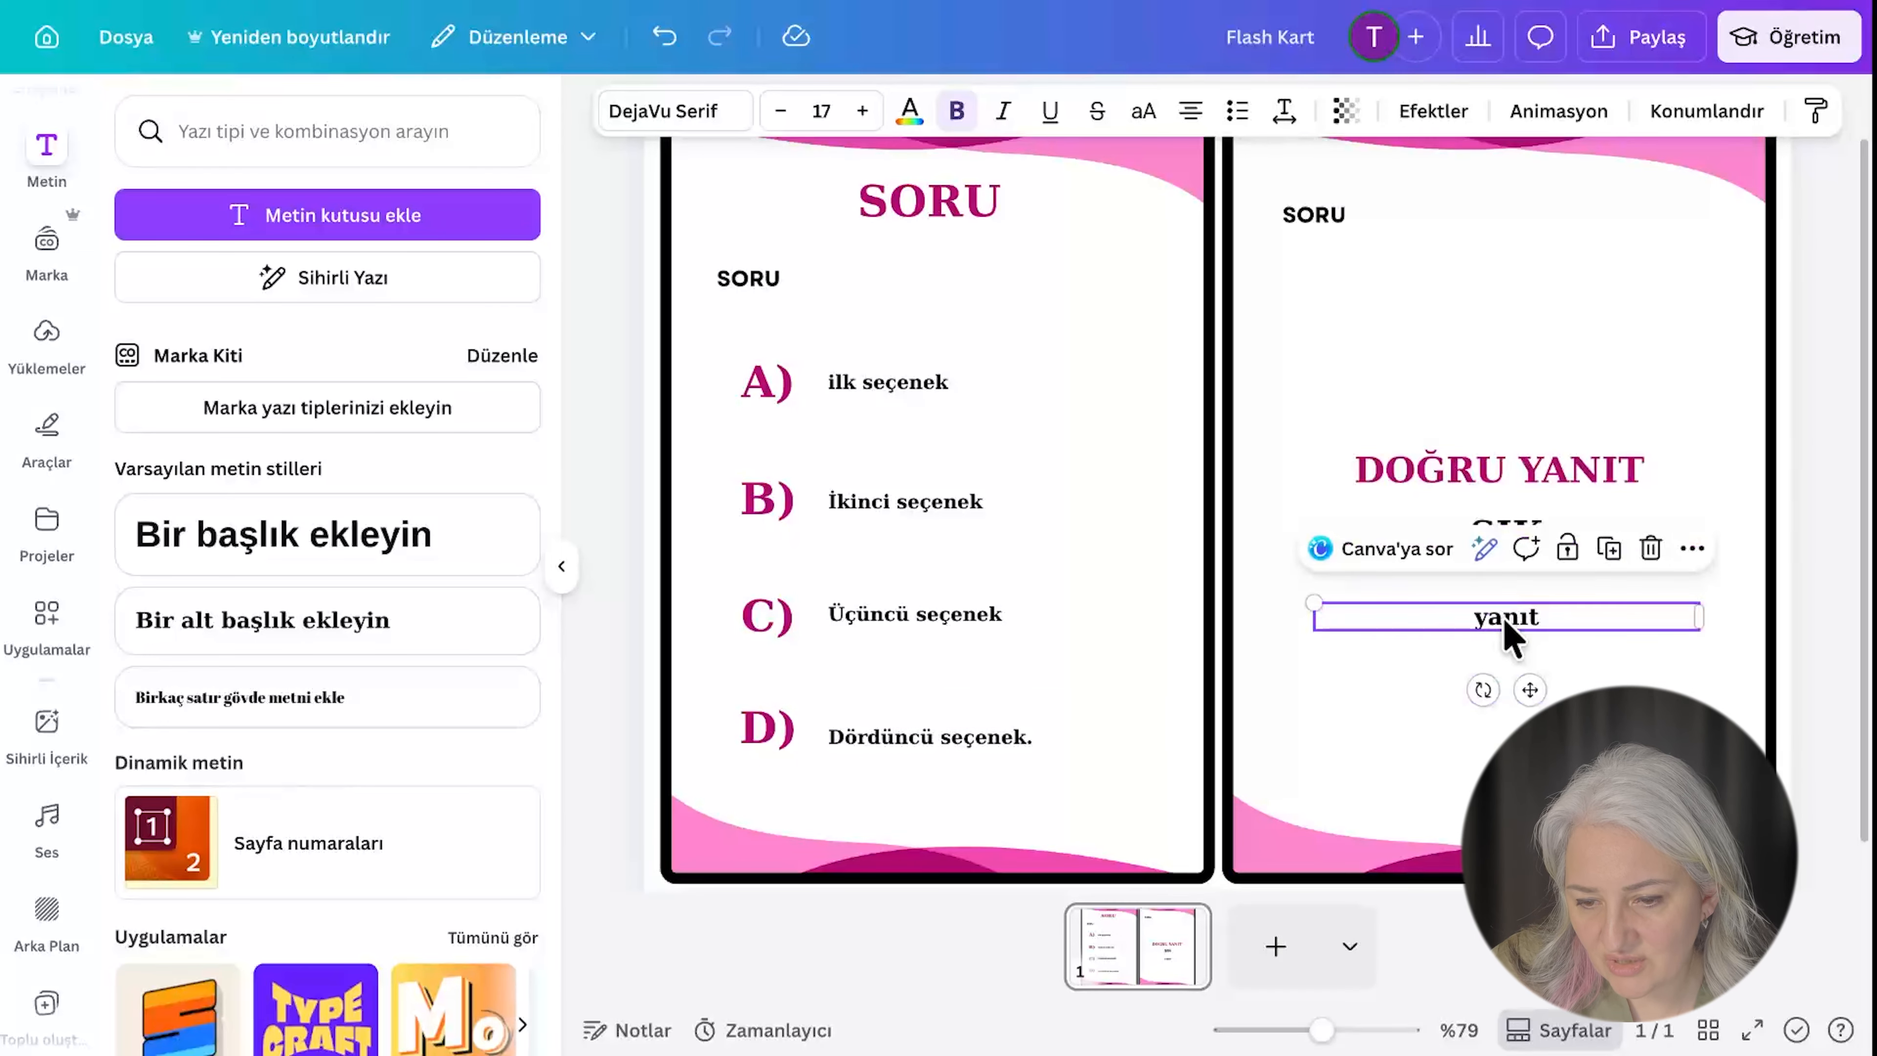
click(979, 739)
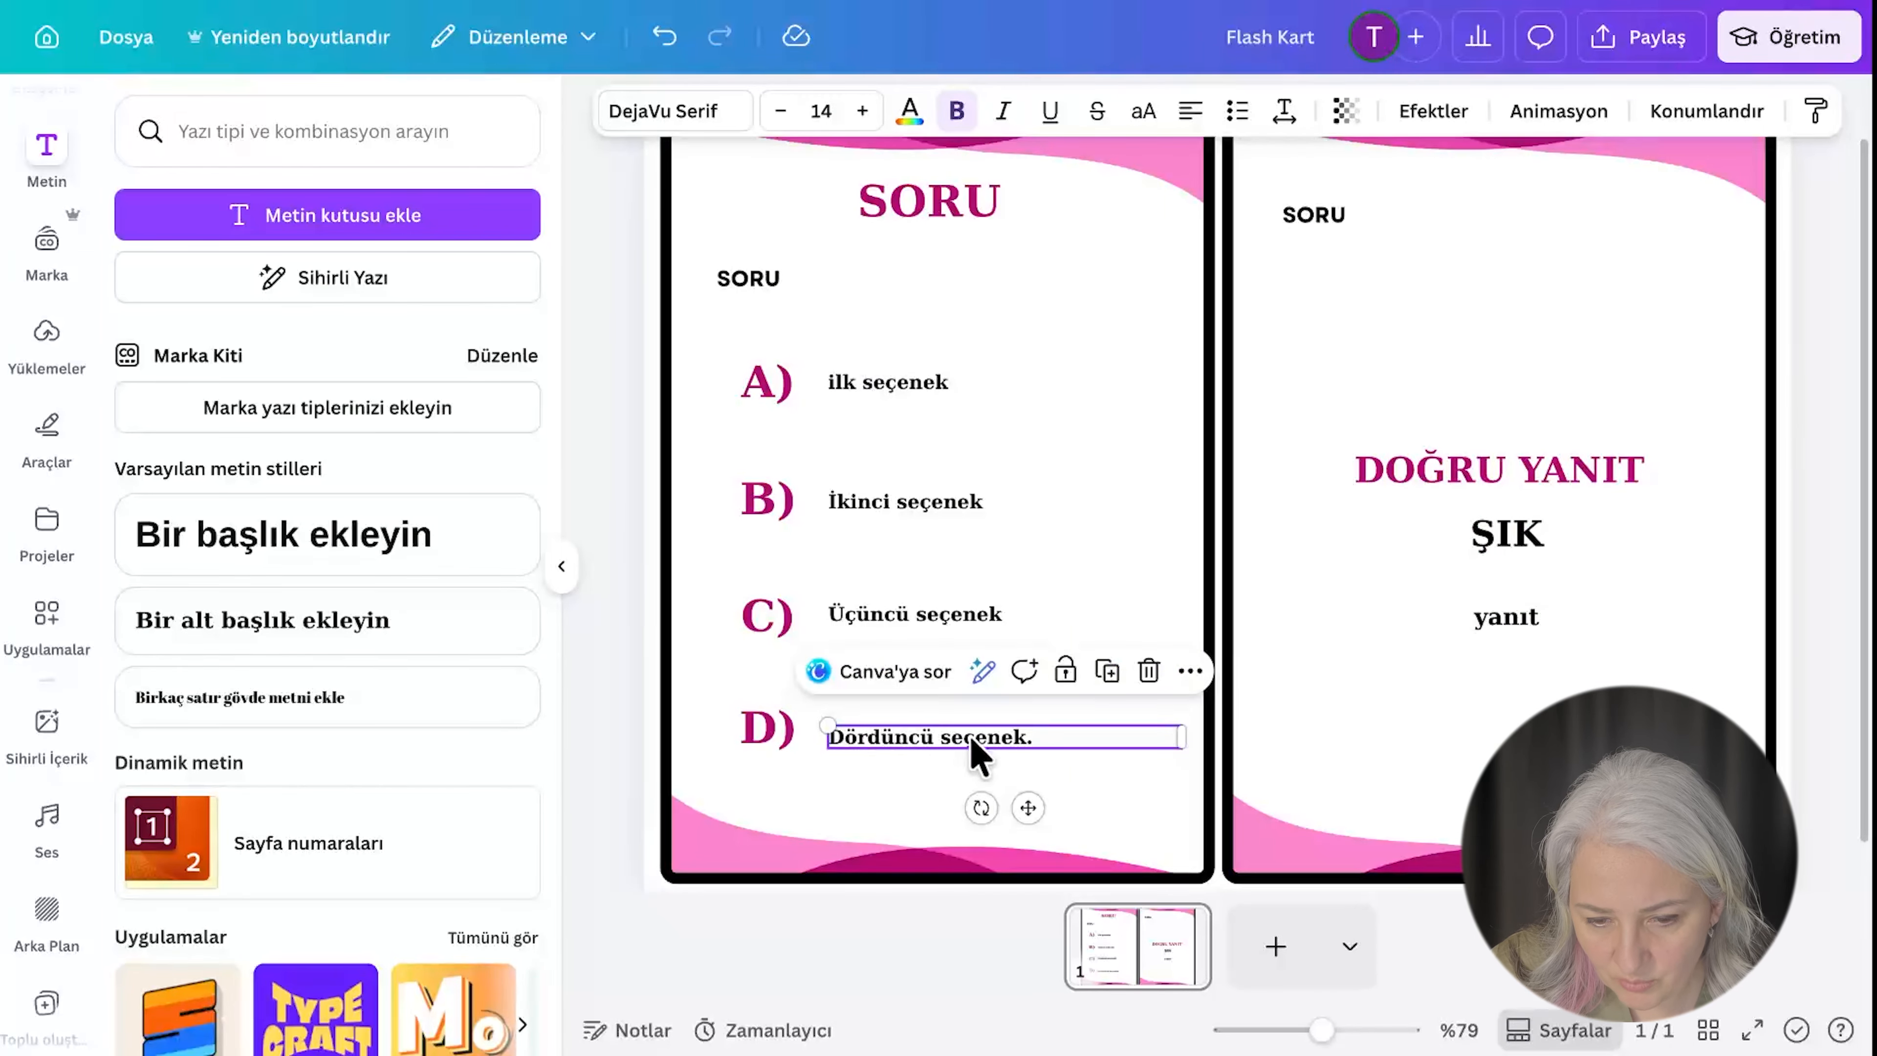
click(1492, 623)
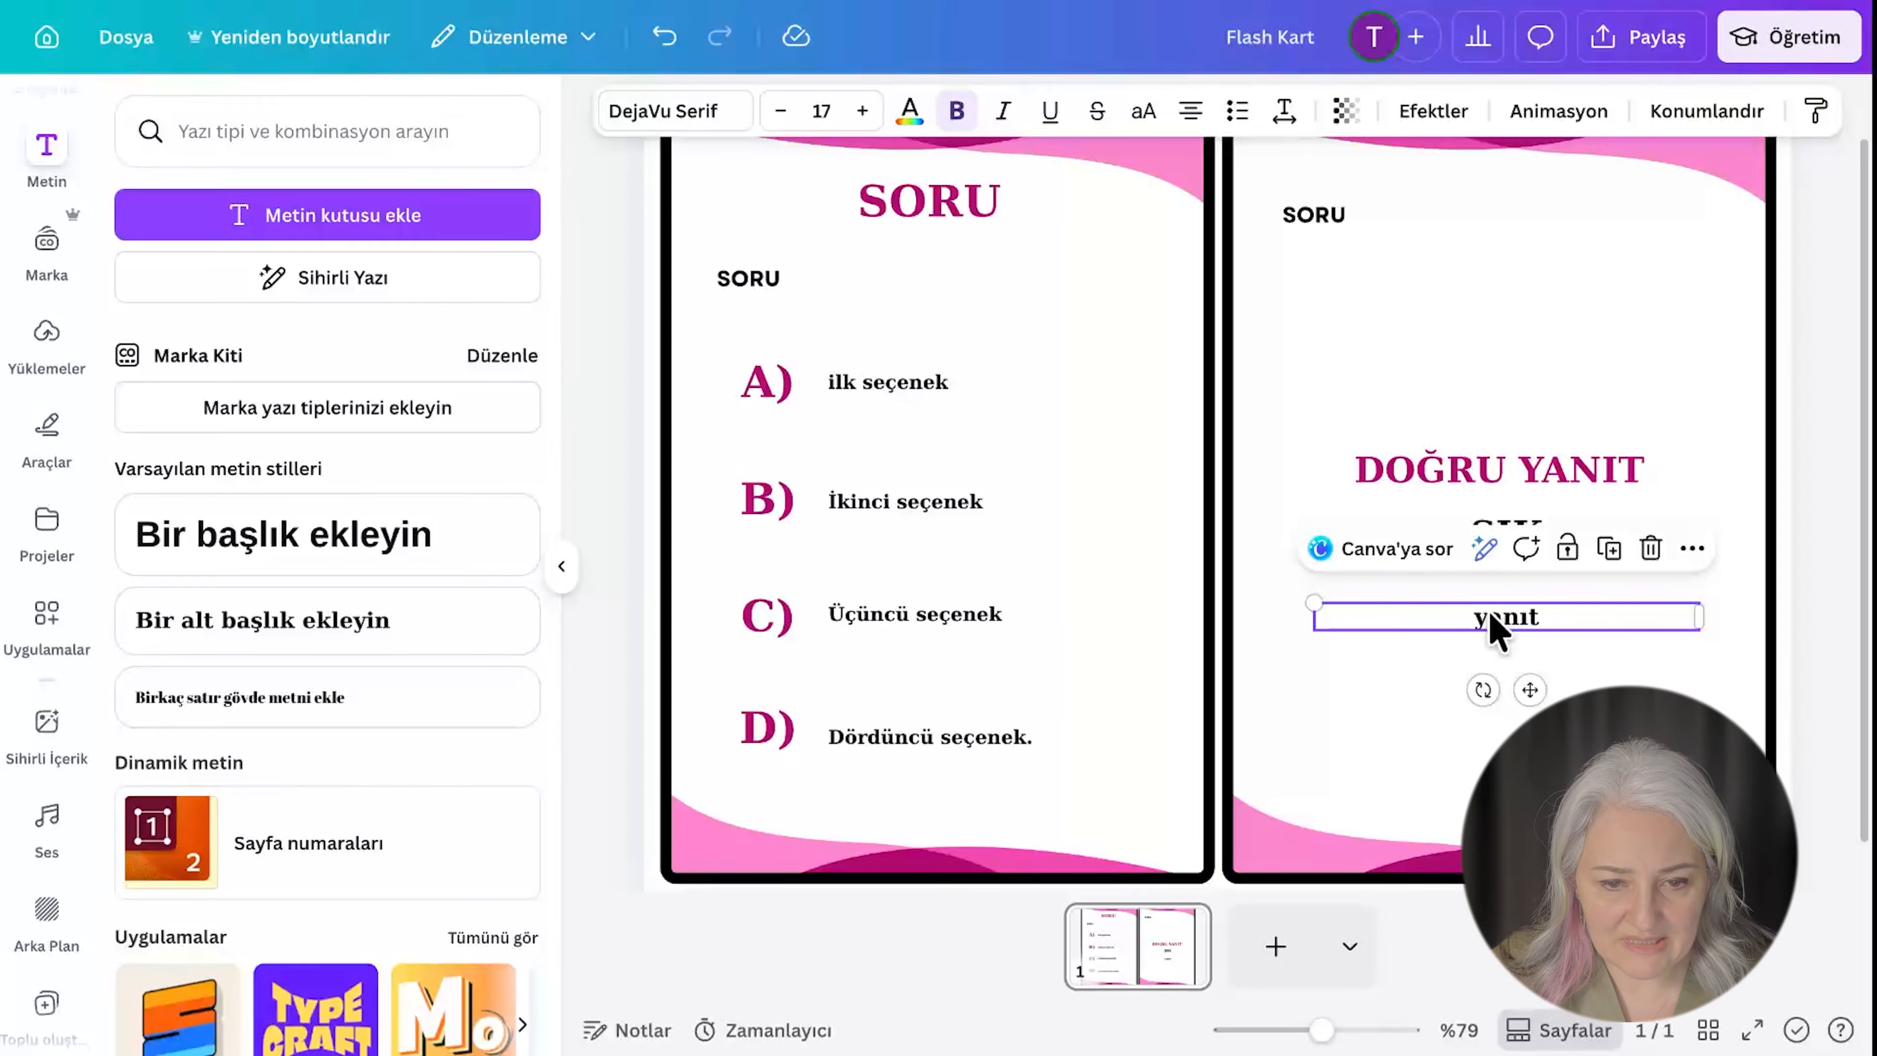
click(623, 454)
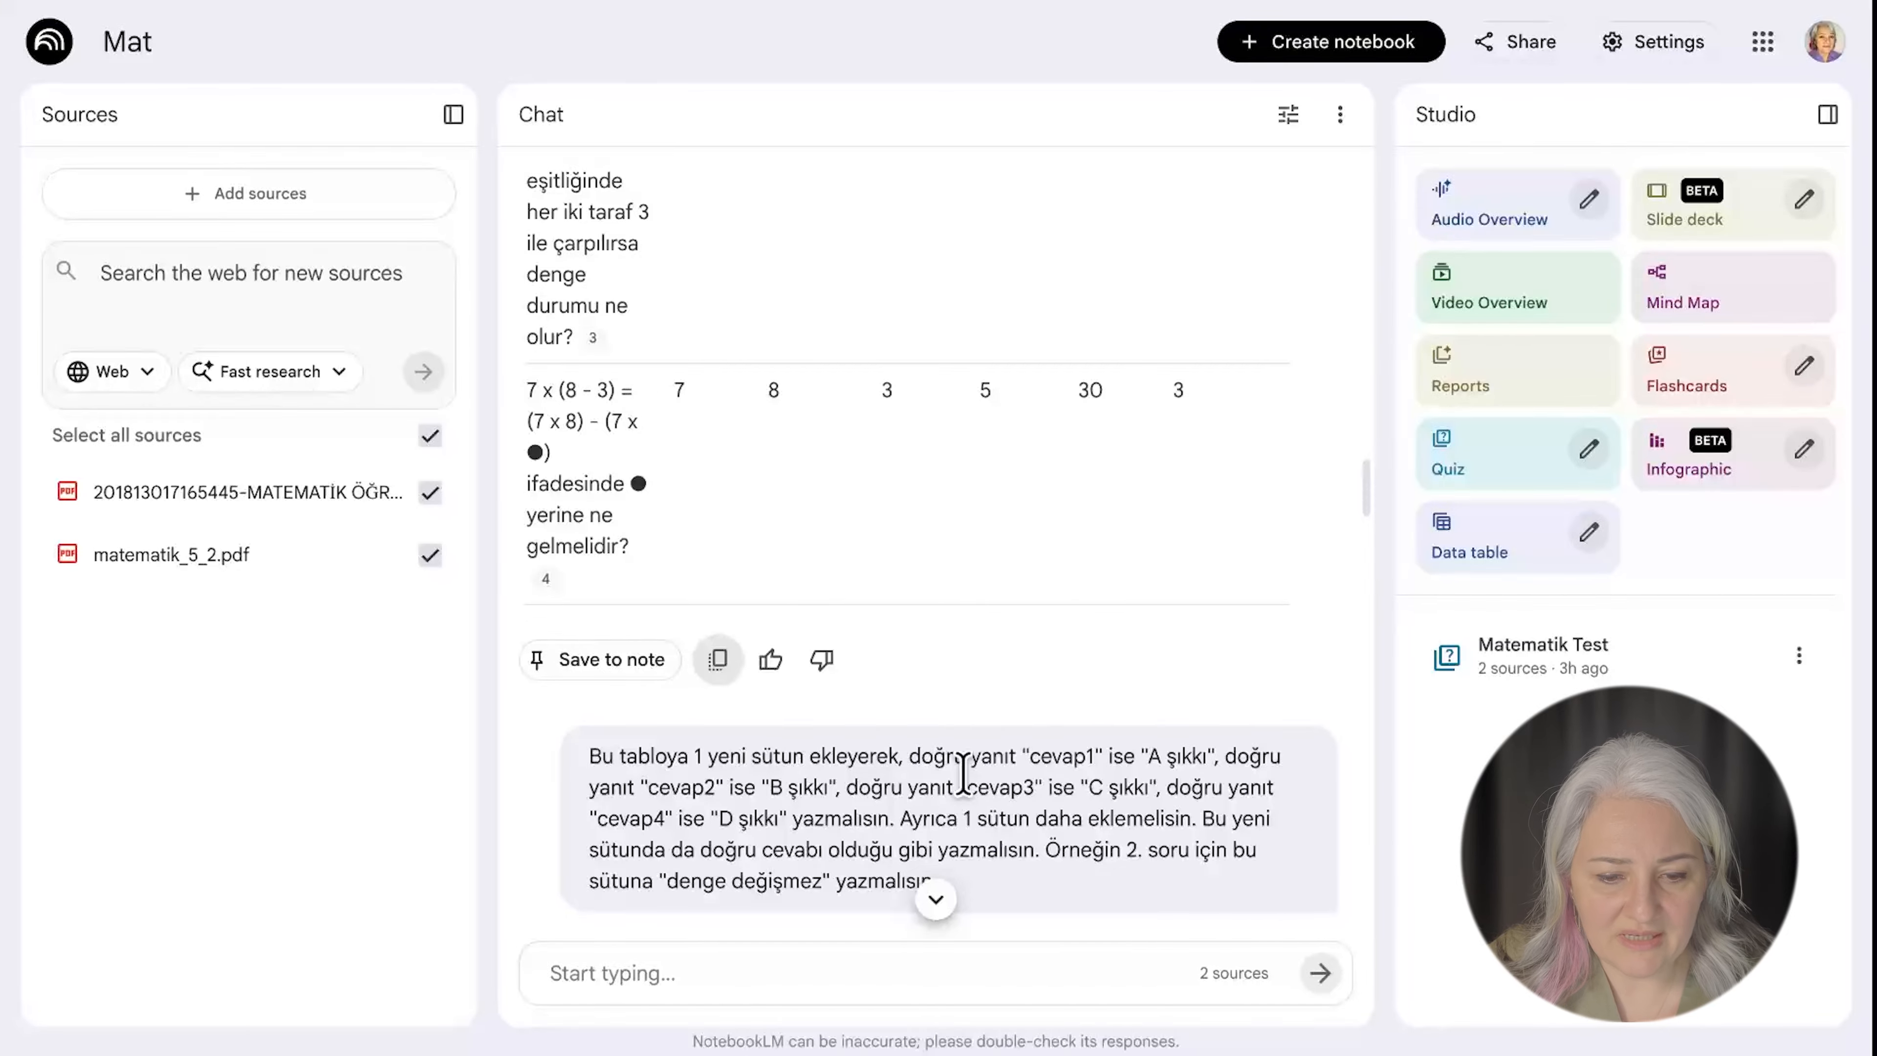
Switch to NotebookLM and read the prompt requesting extra columns for the correct option letter and the correct answer's text.
drag(589, 762, 892, 817)
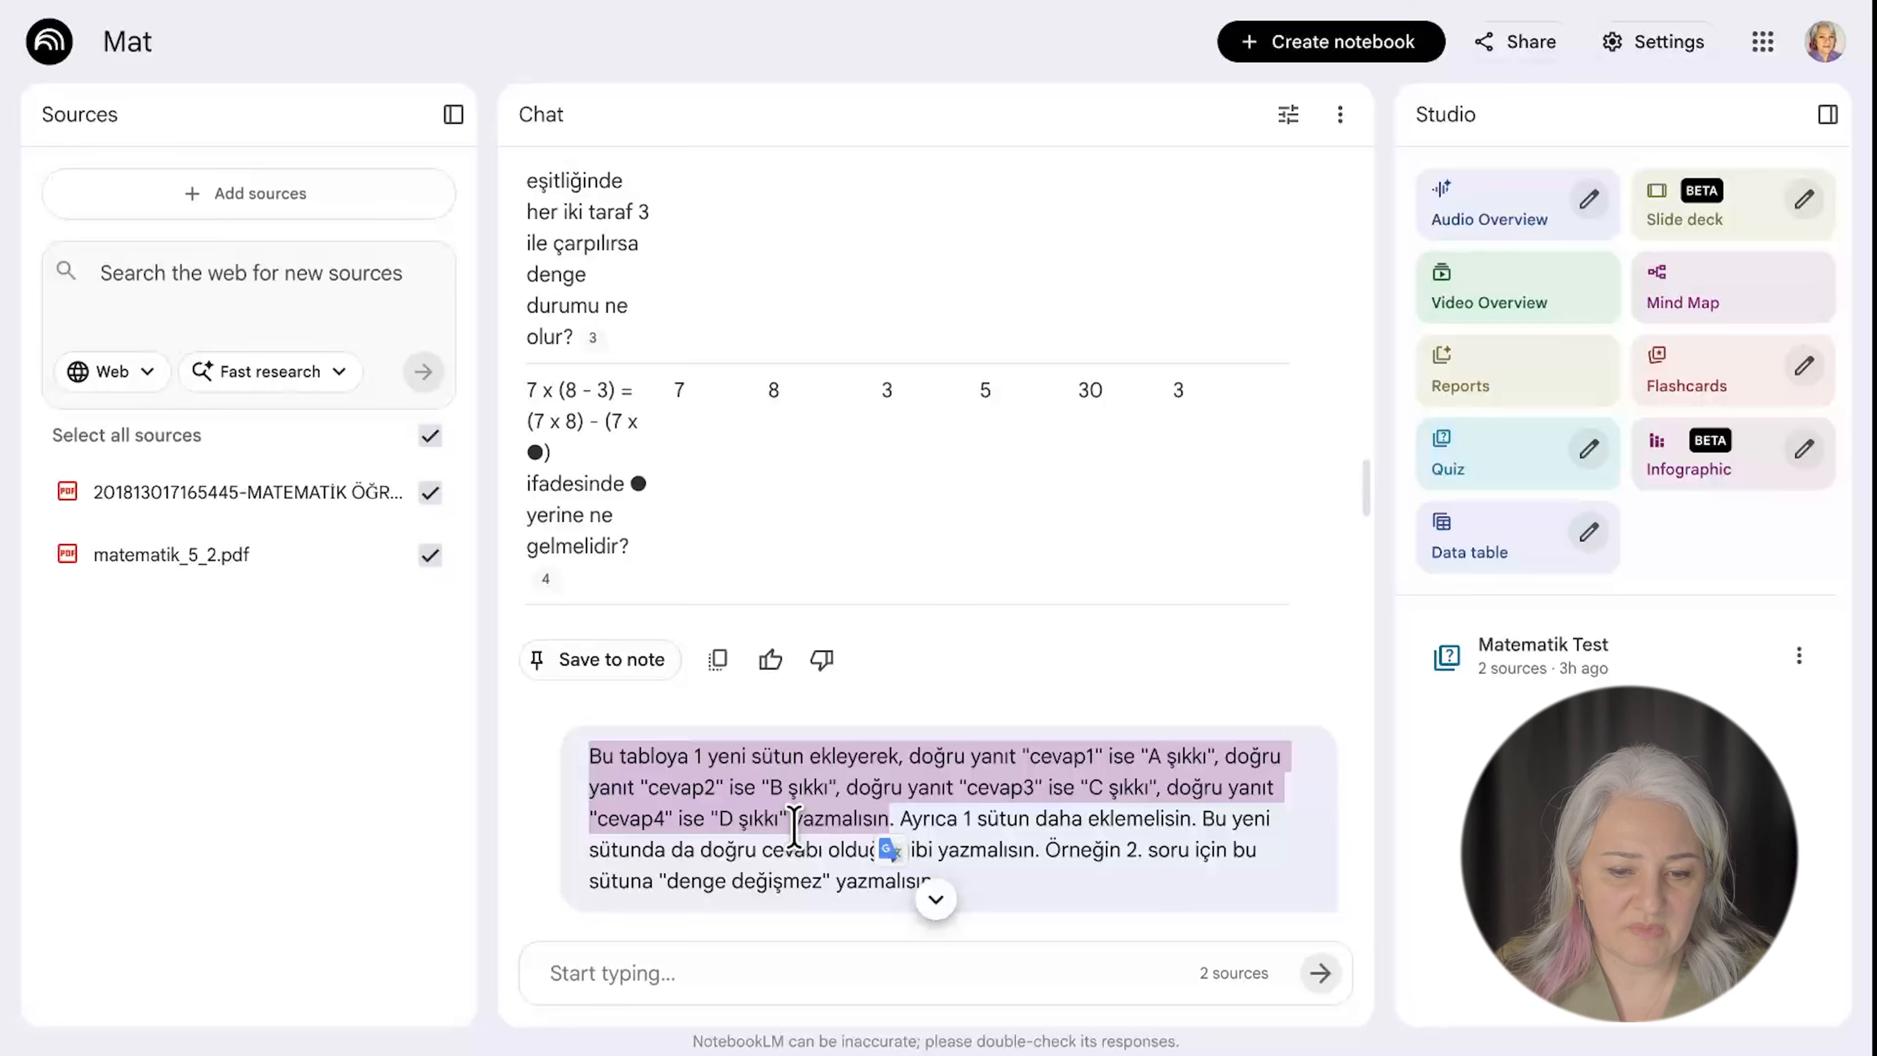
click(898, 817)
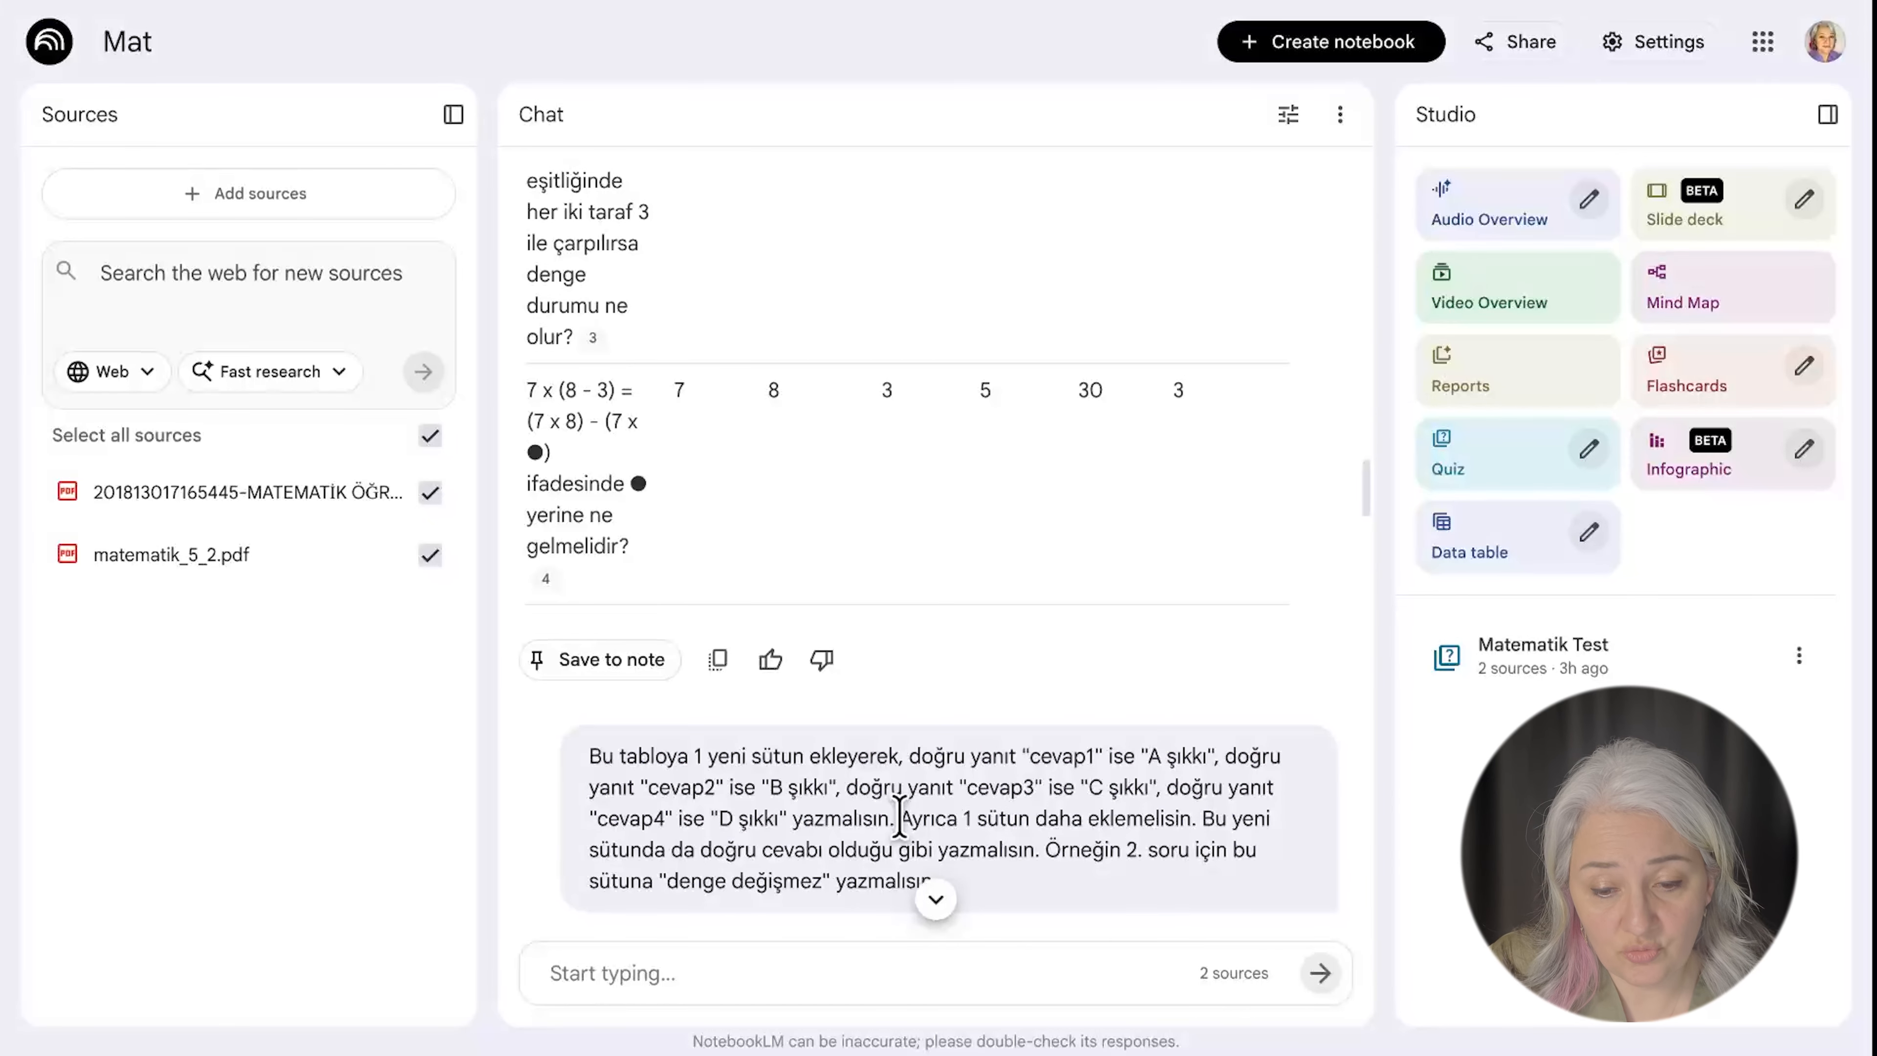
drag(899, 817, 1053, 850)
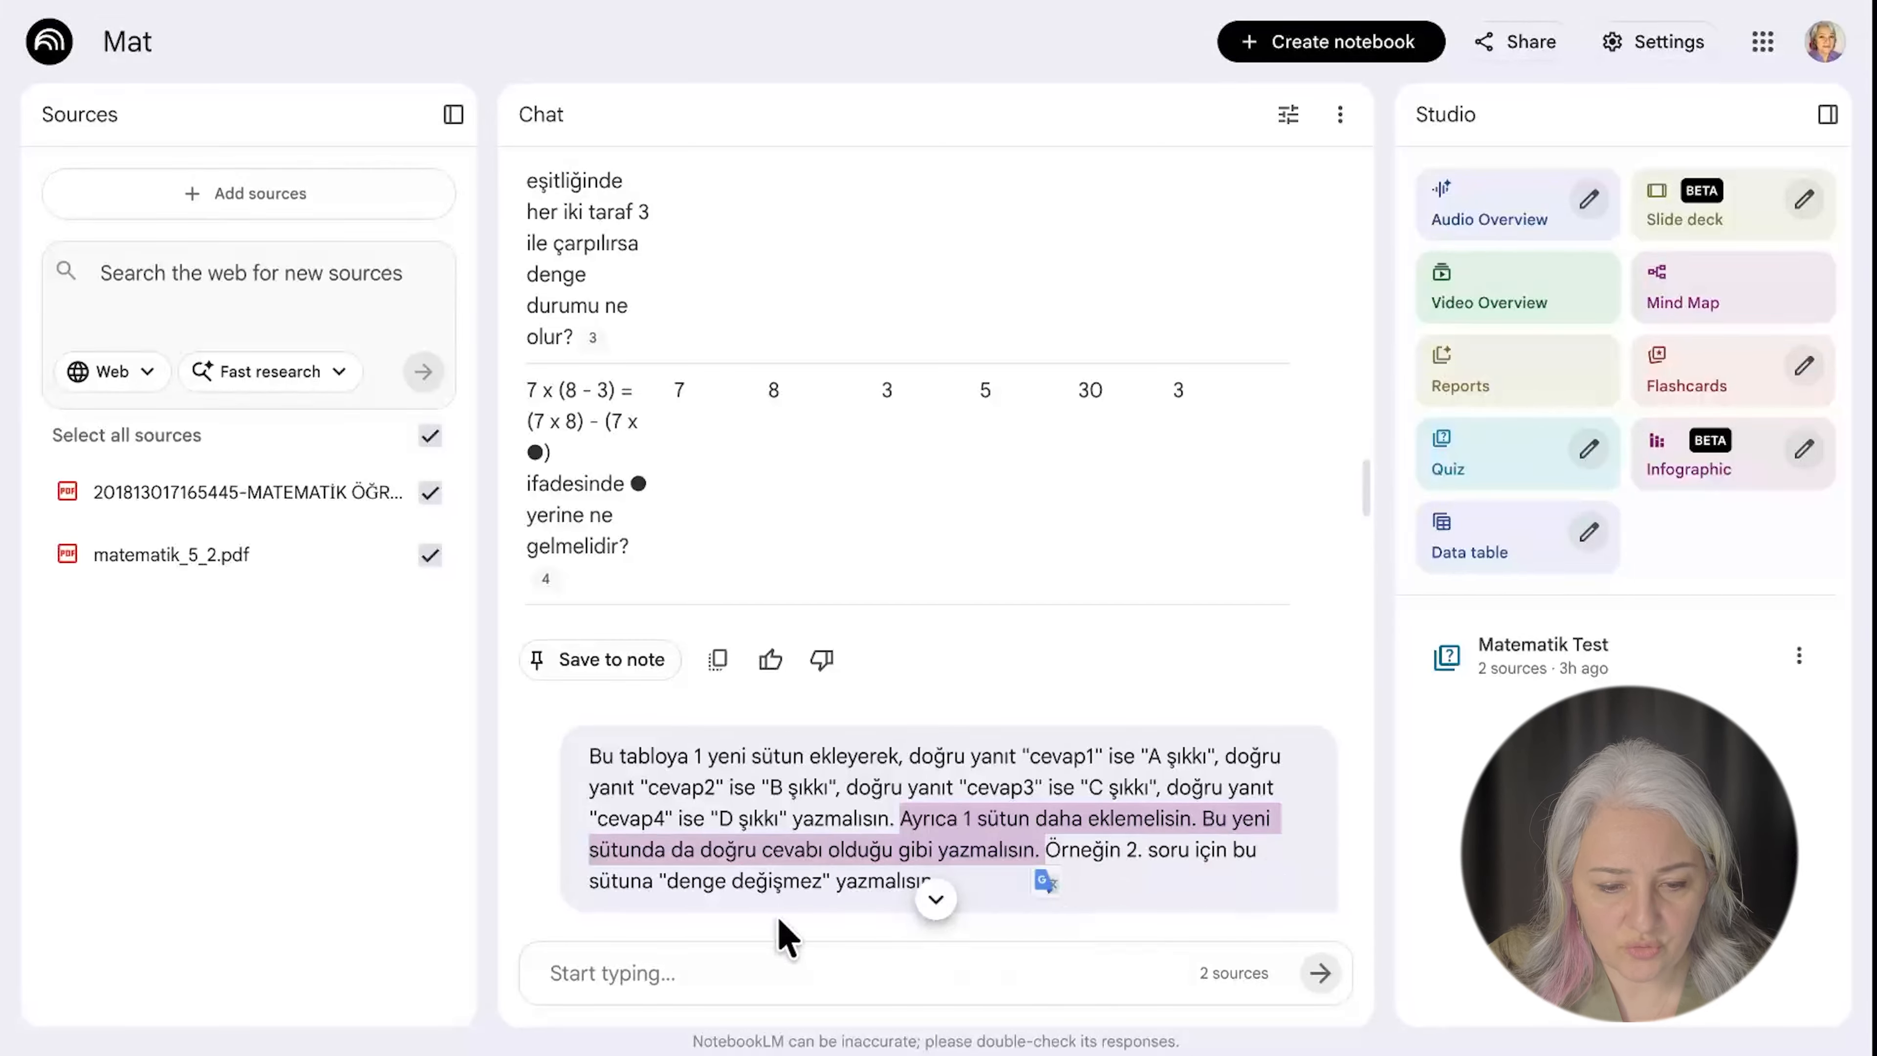
drag(591, 880, 829, 884)
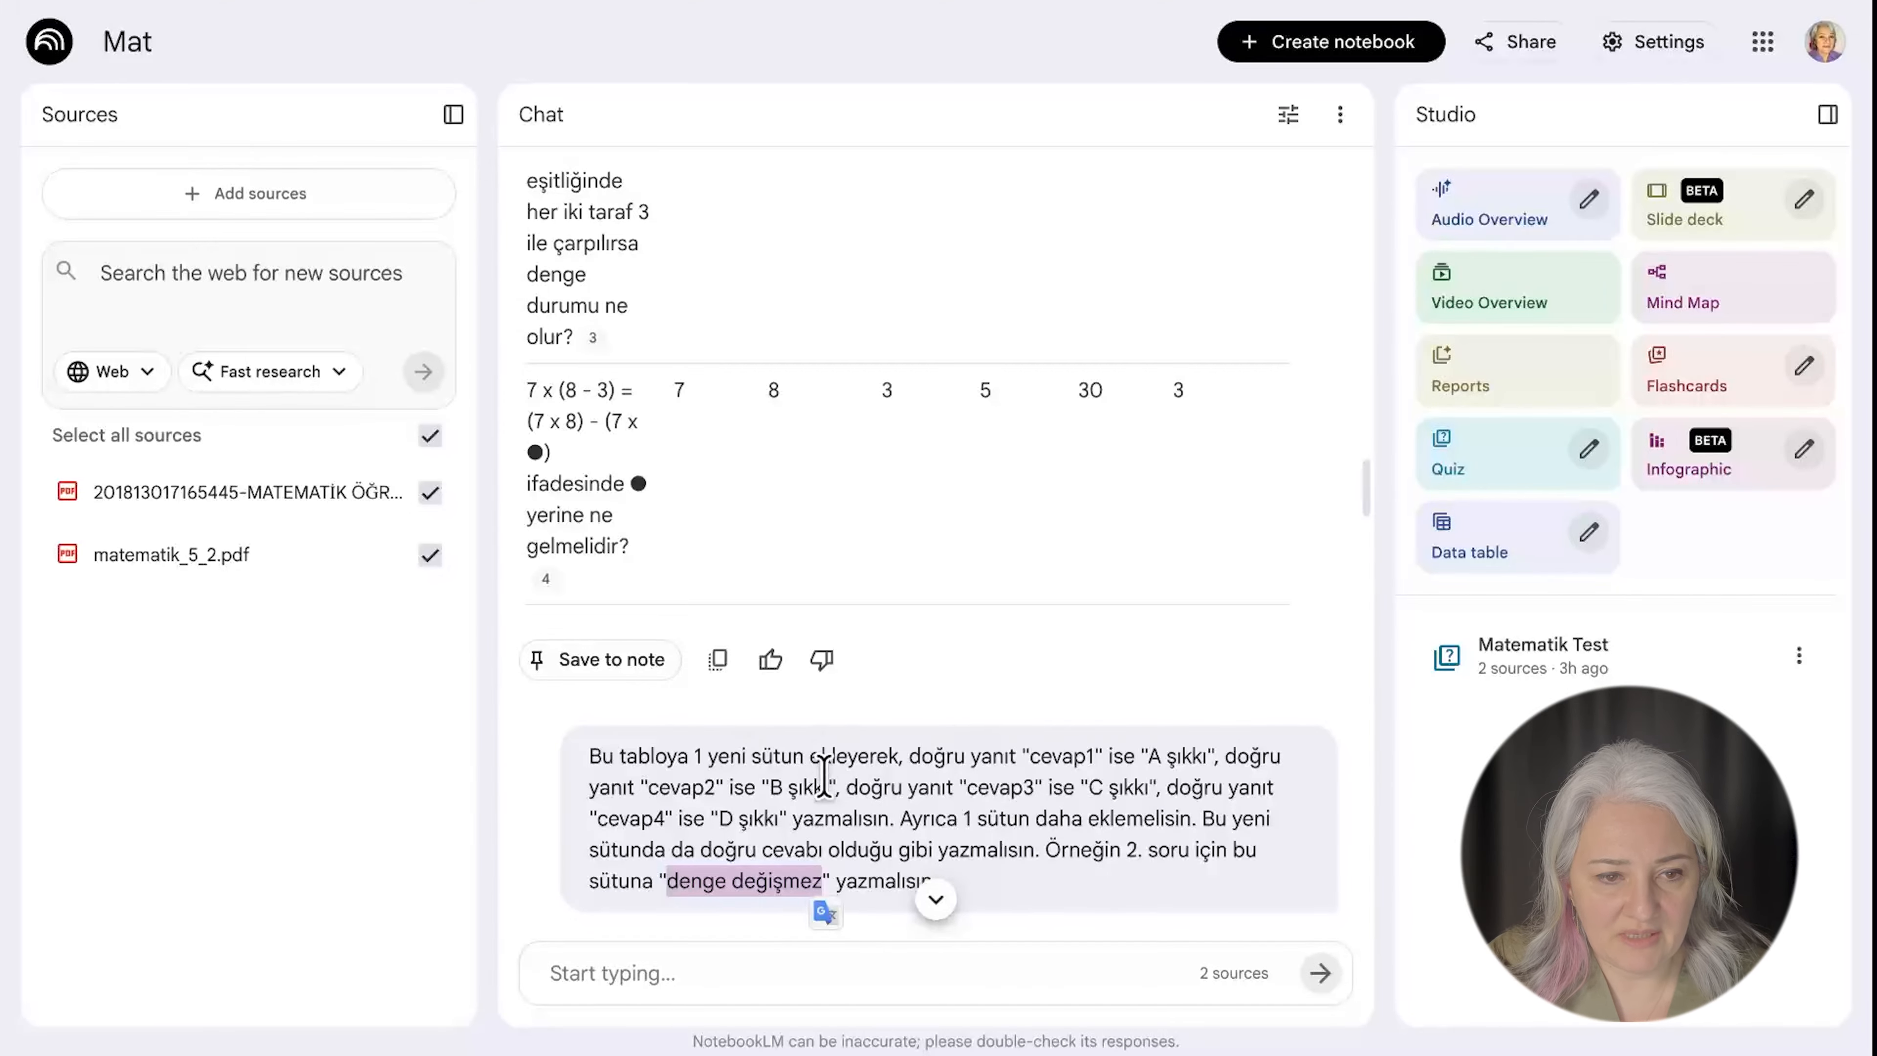
Examine the generated table's Doğru Şık and Doğru Cevap Metni columns against the first question's answer choices.
scroll(821, 769, down, 8)
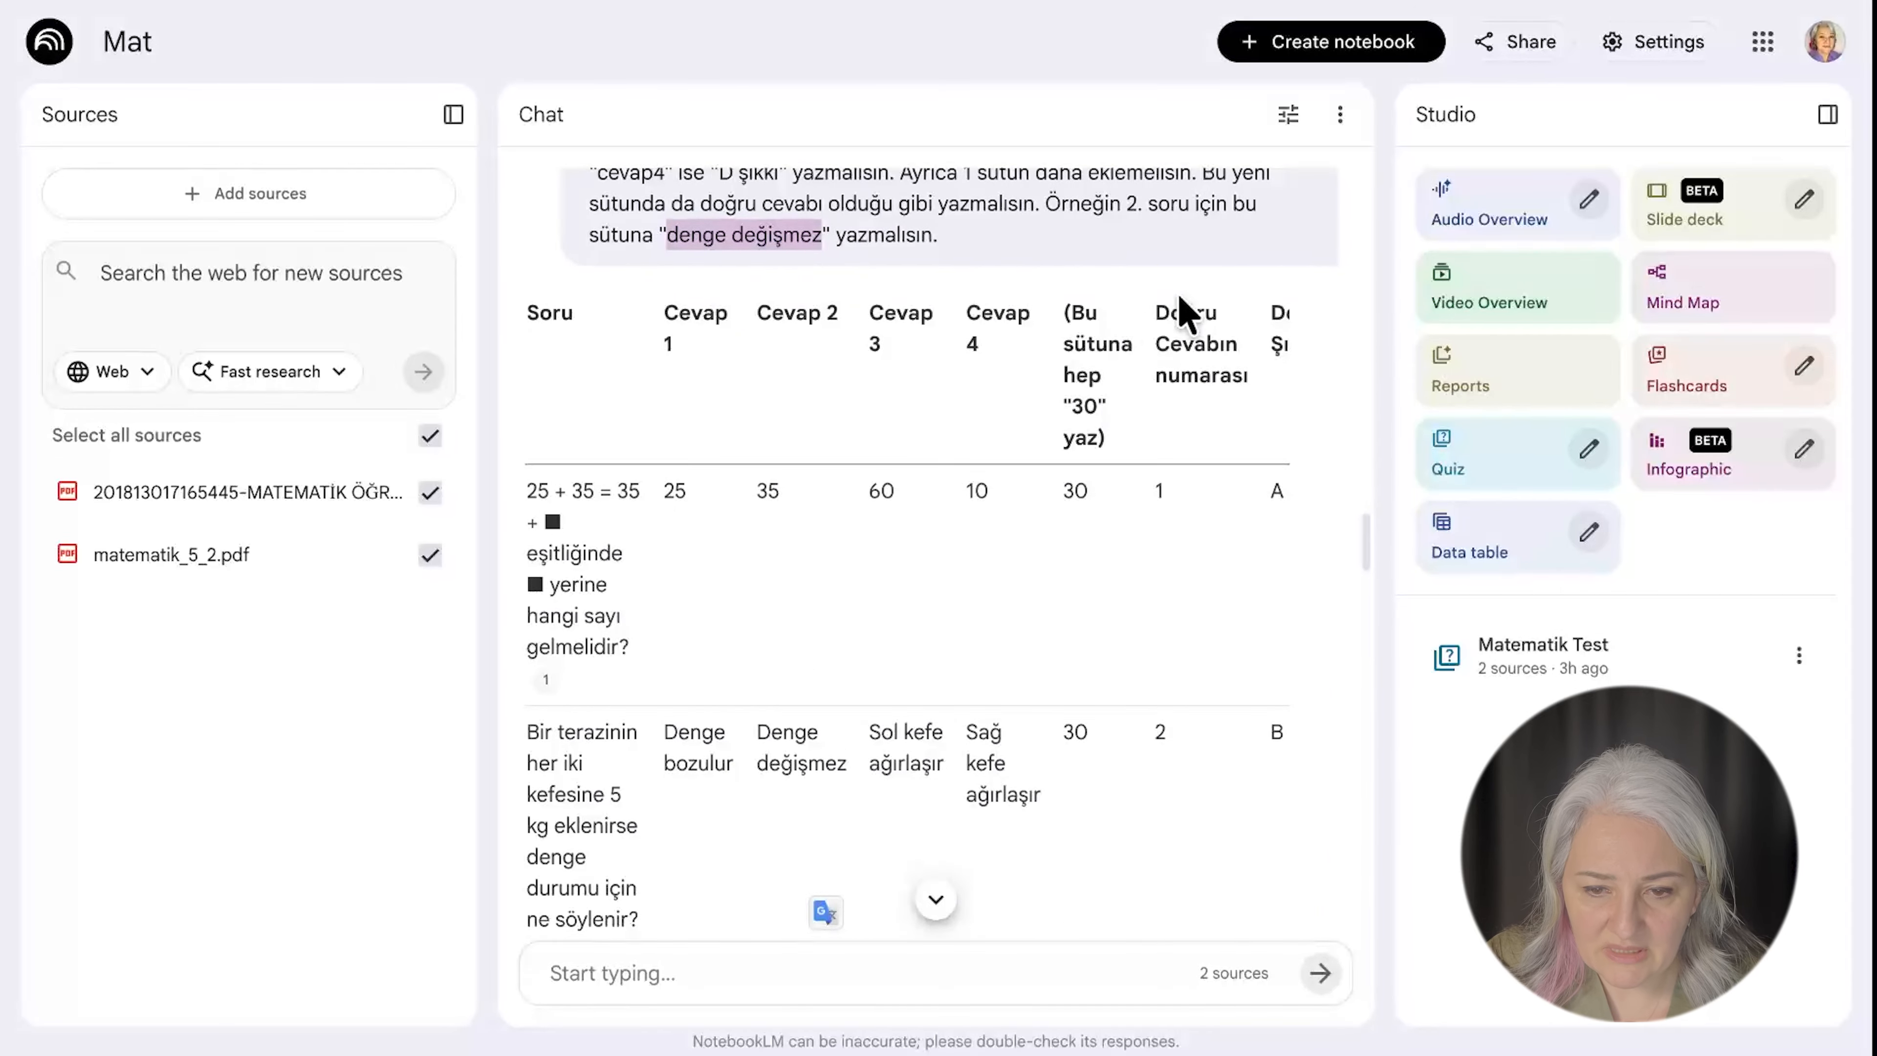
drag(1172, 312, 1215, 377)
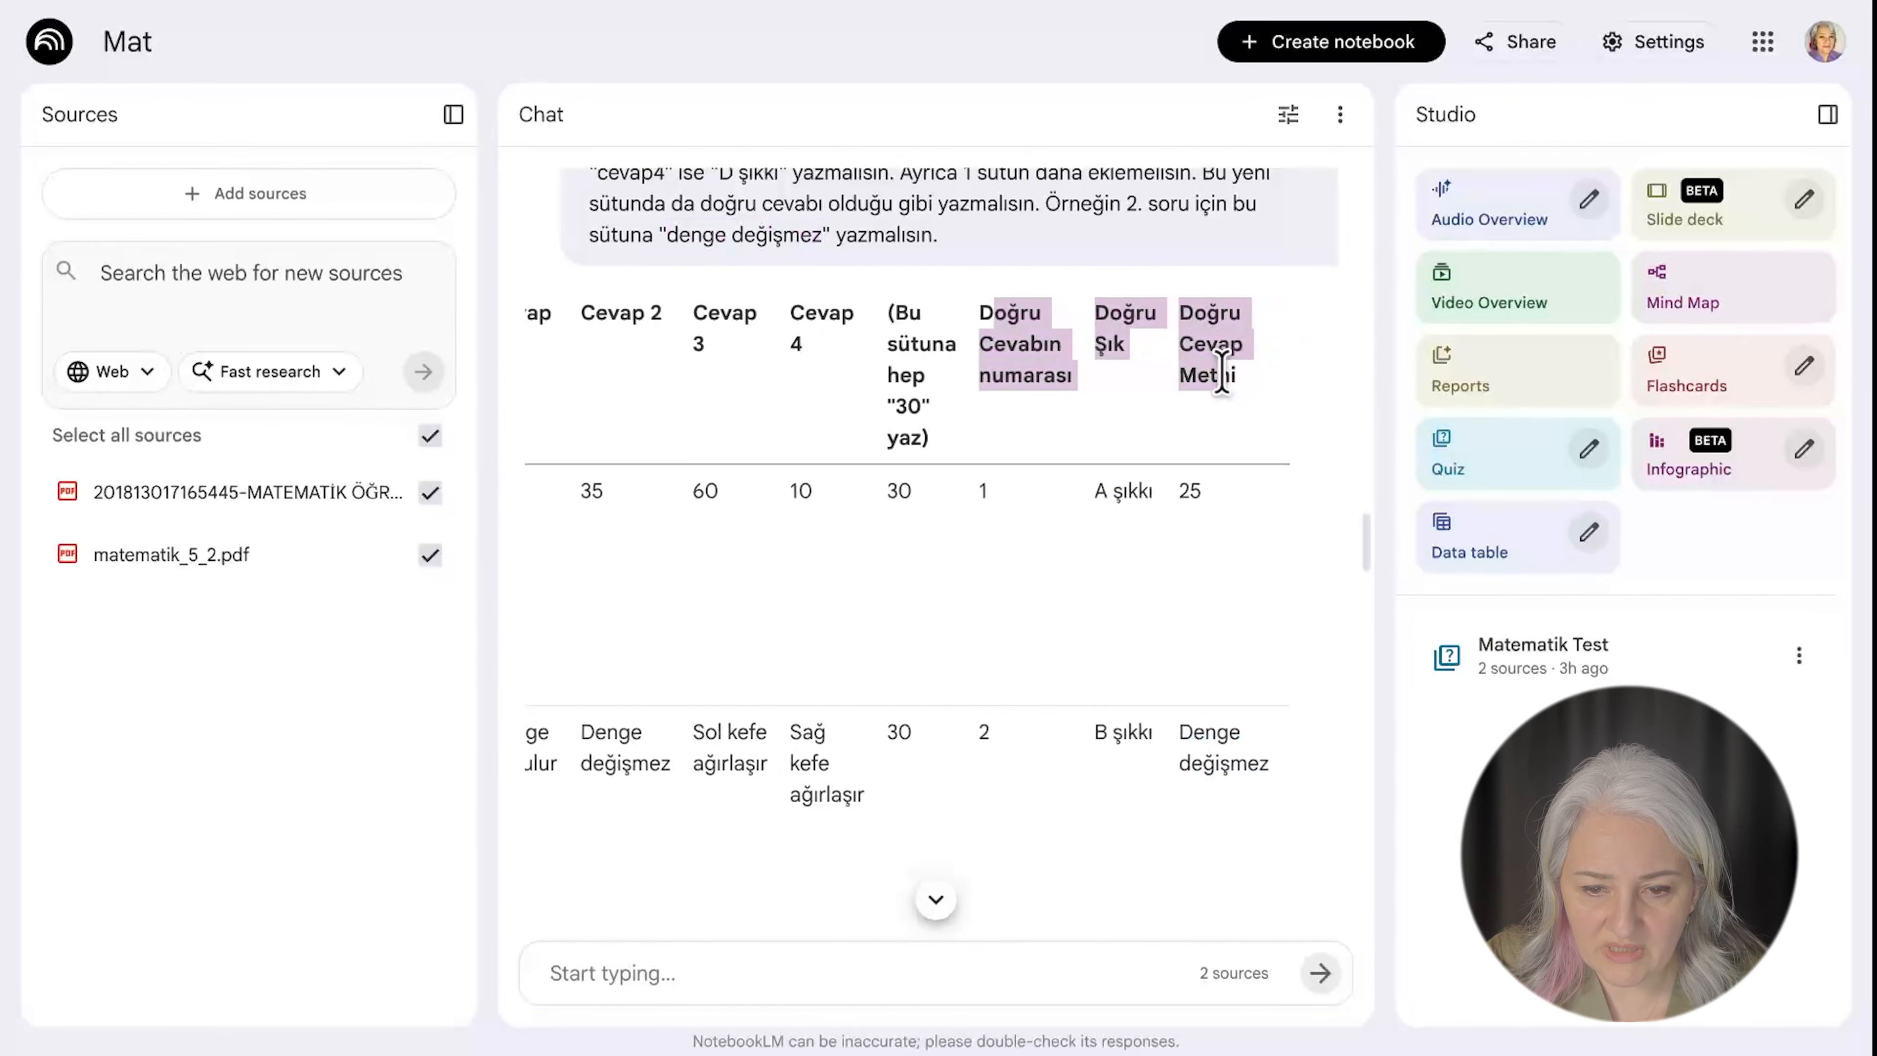
click(1097, 492)
drag(1095, 488, 1225, 498)
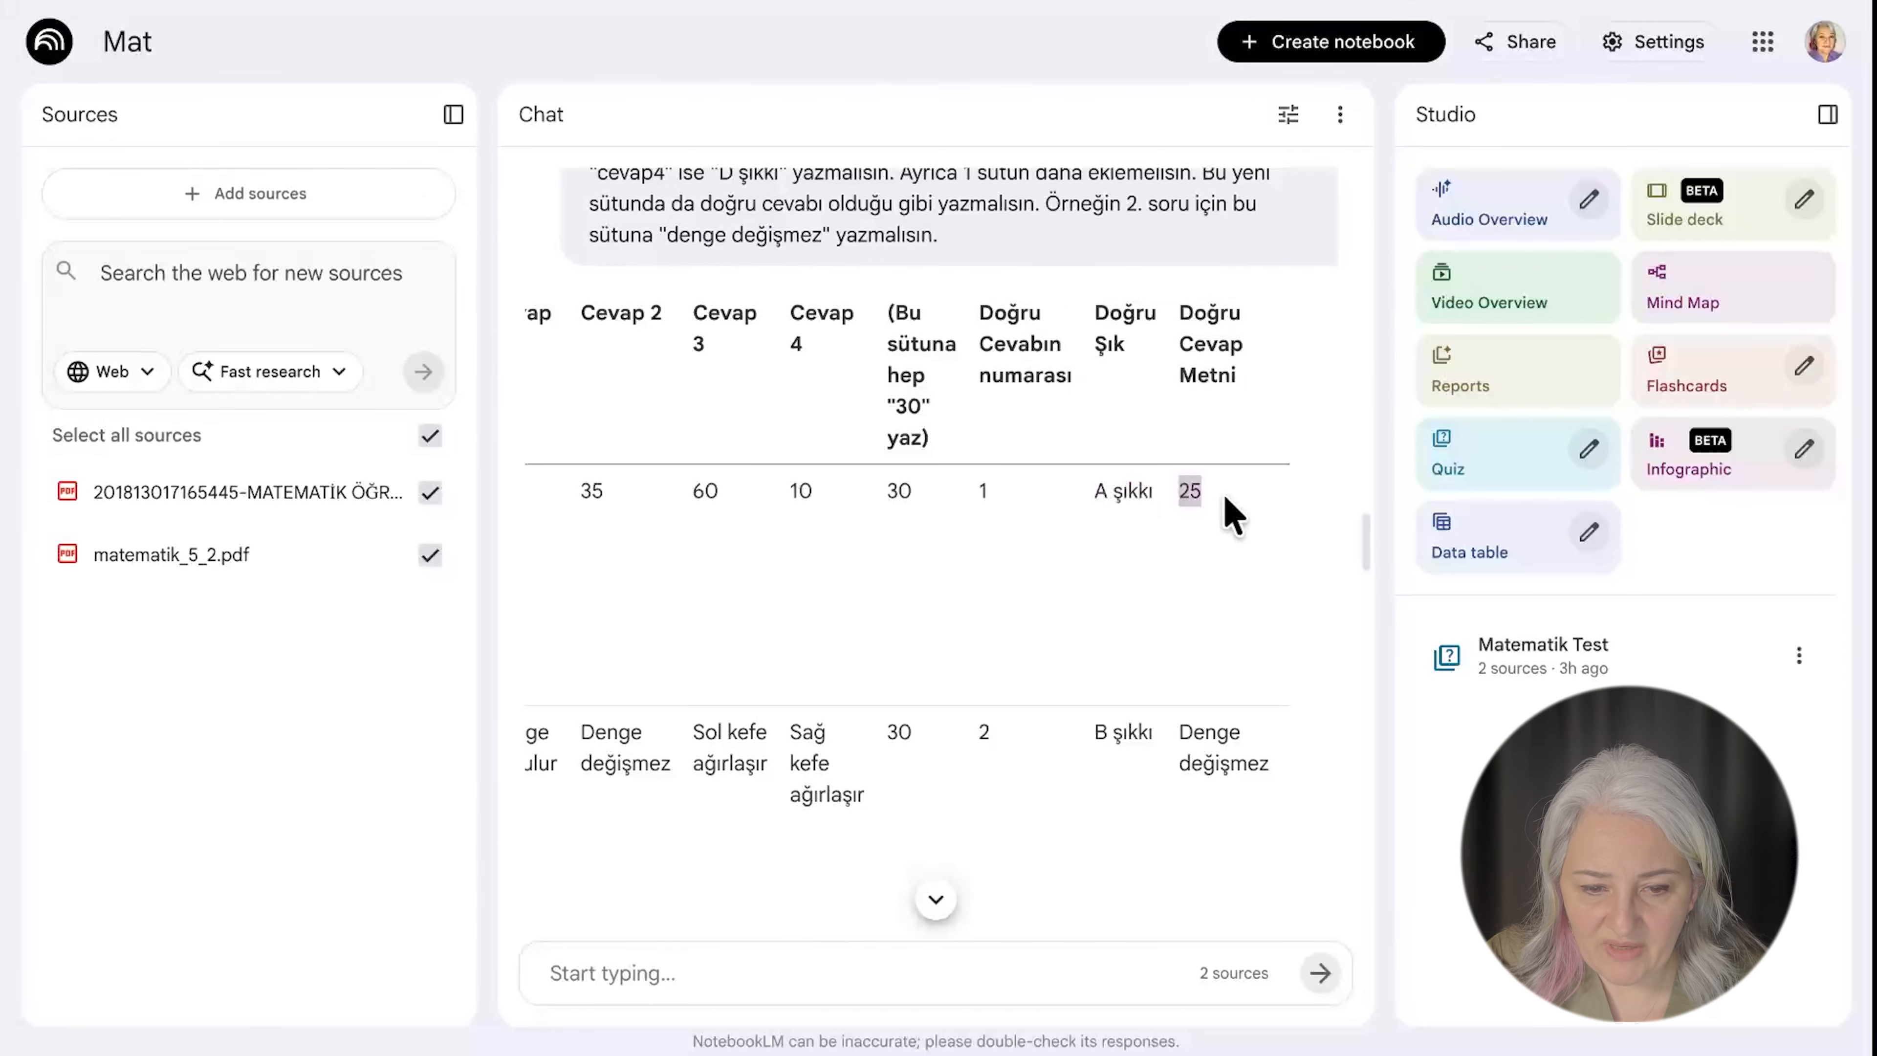
scroll(742, 511, left, 3)
drag(668, 307, 695, 410)
drag(676, 490, 702, 505)
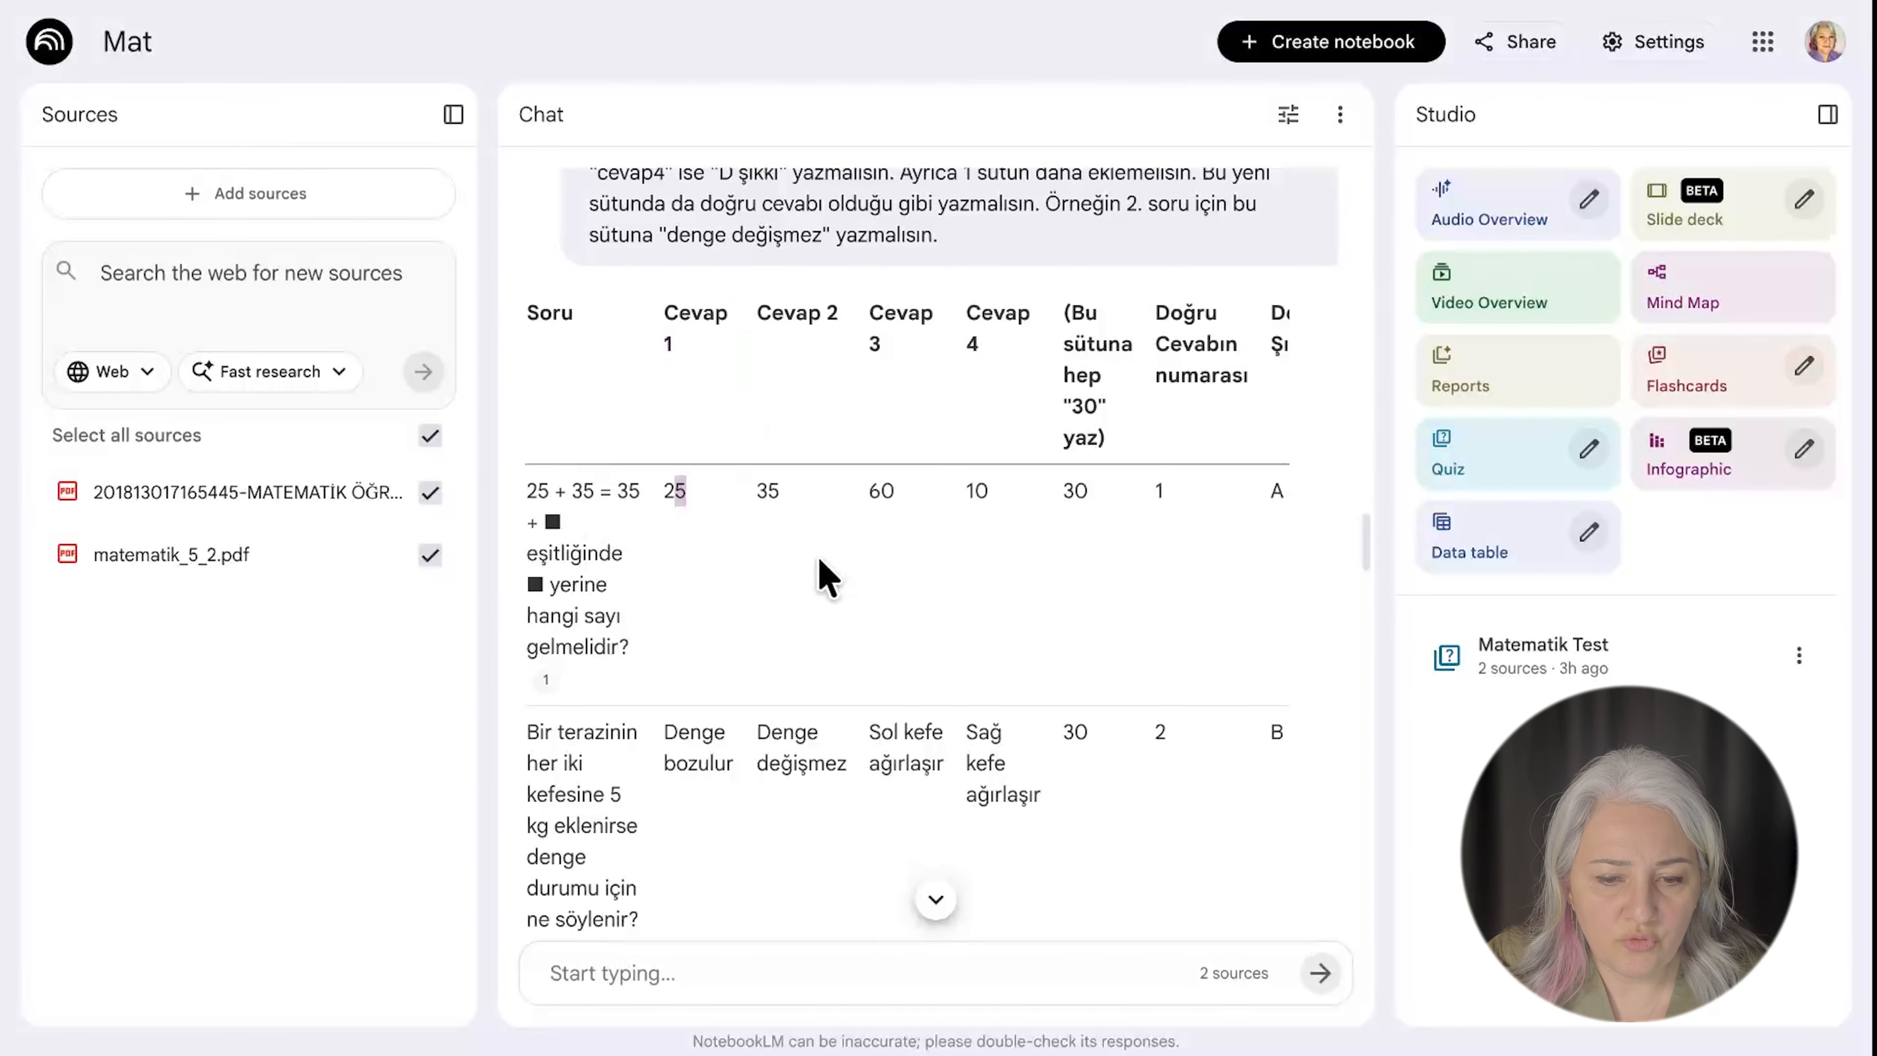
scroll(819, 560, down, 3)
scroll(826, 580, down, 10)
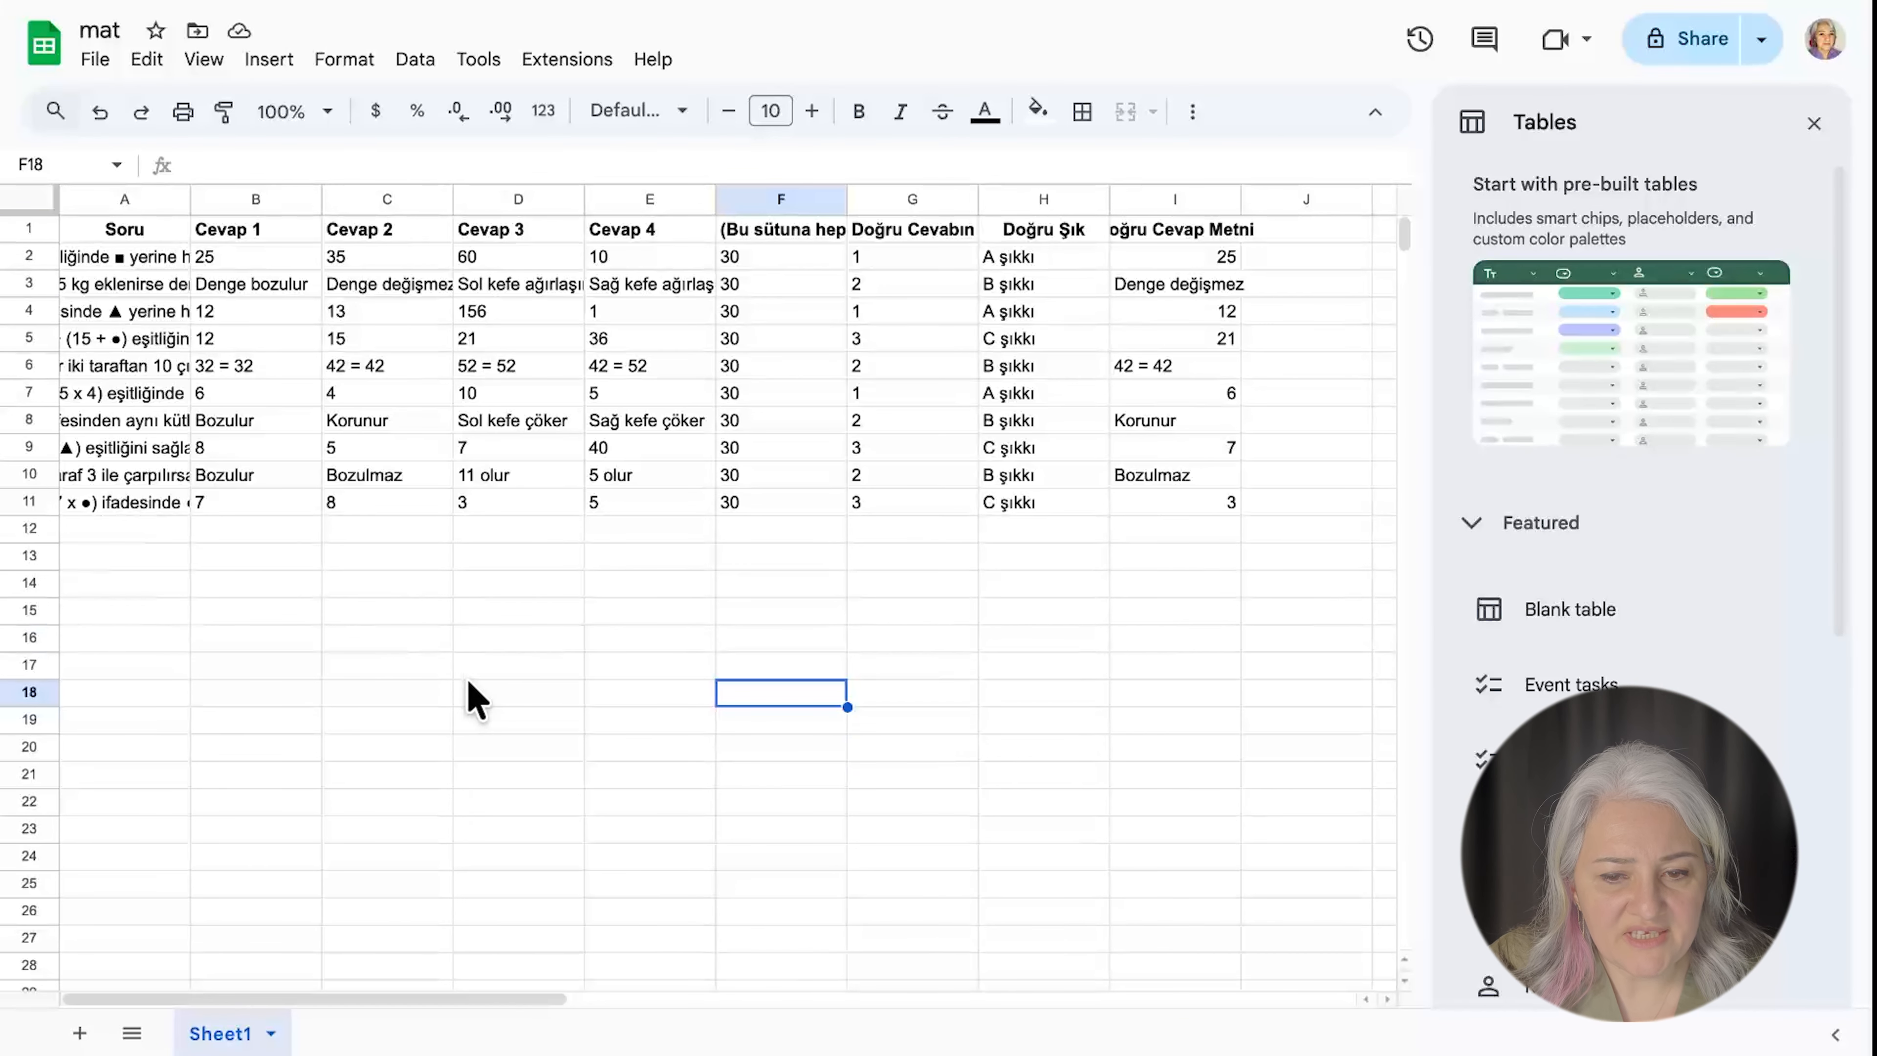
Switch to the mat spreadsheet in Google Sheets and download it as comma-separated values (.csv).
click(98, 60)
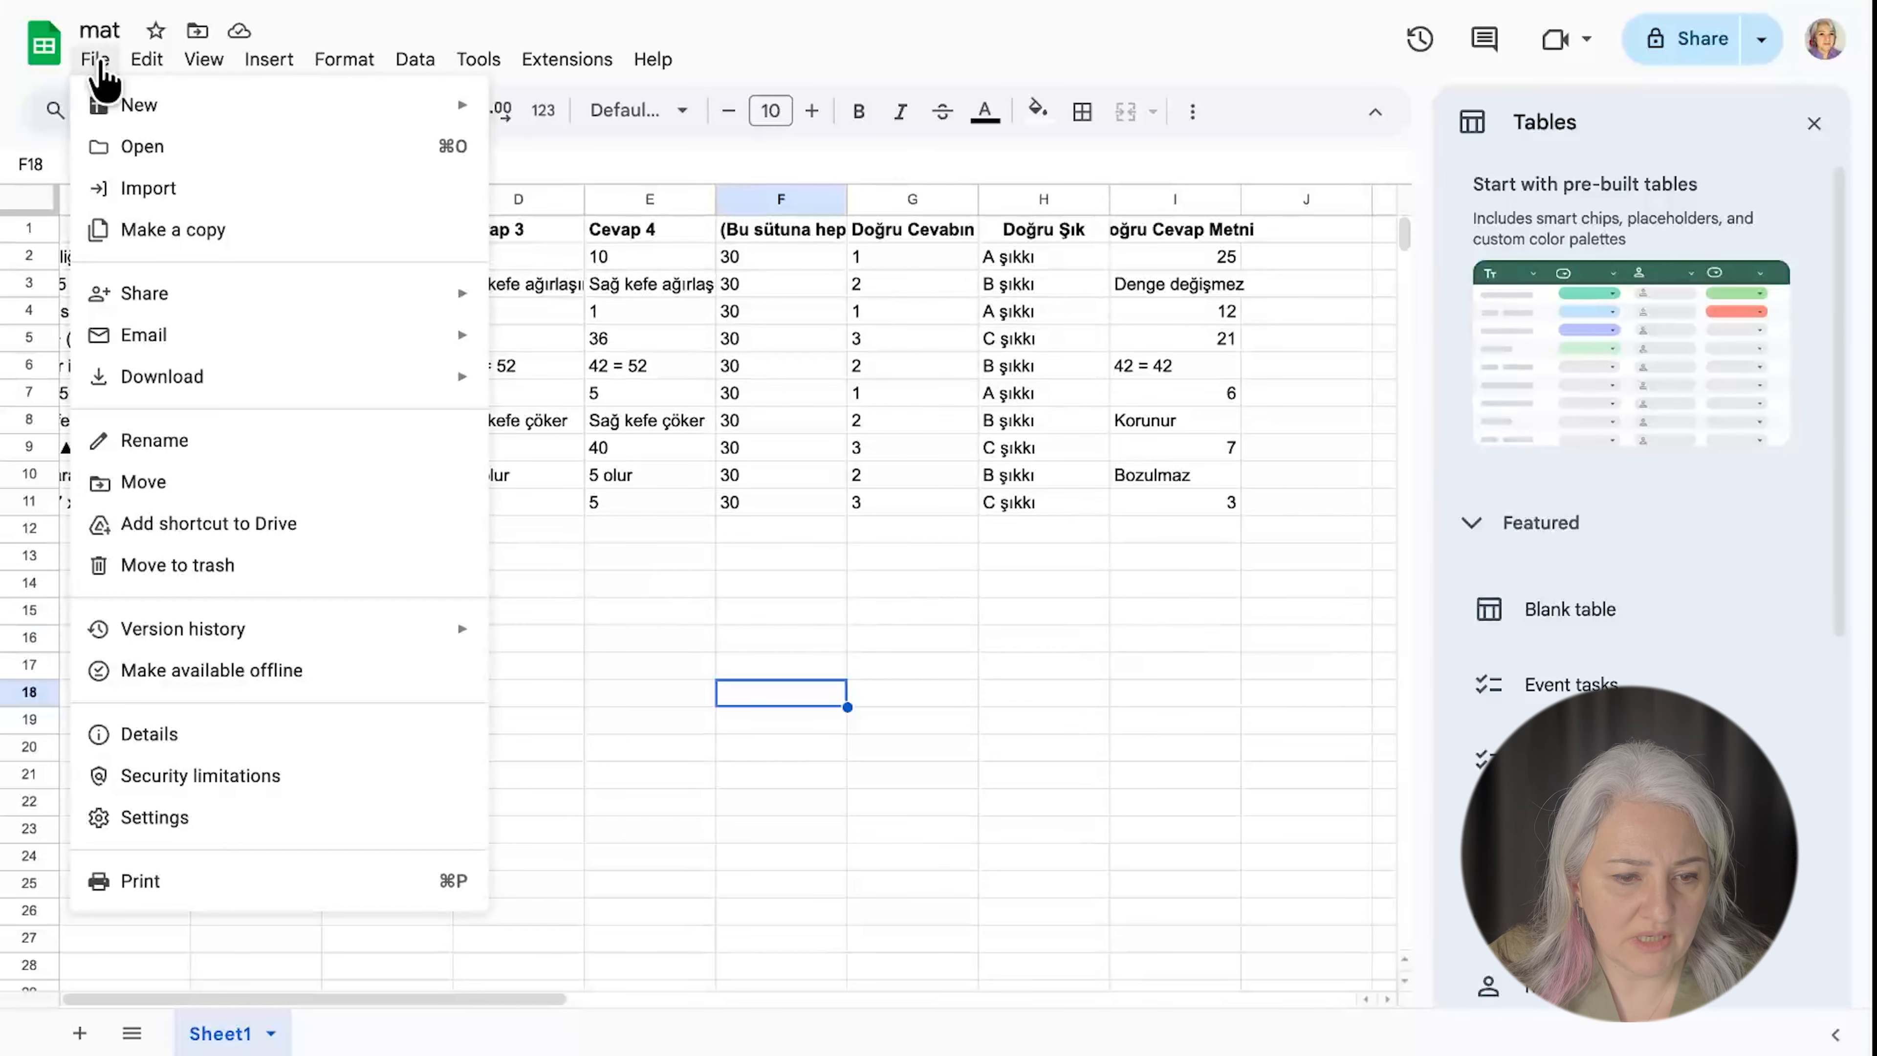
mouse_move(205, 381)
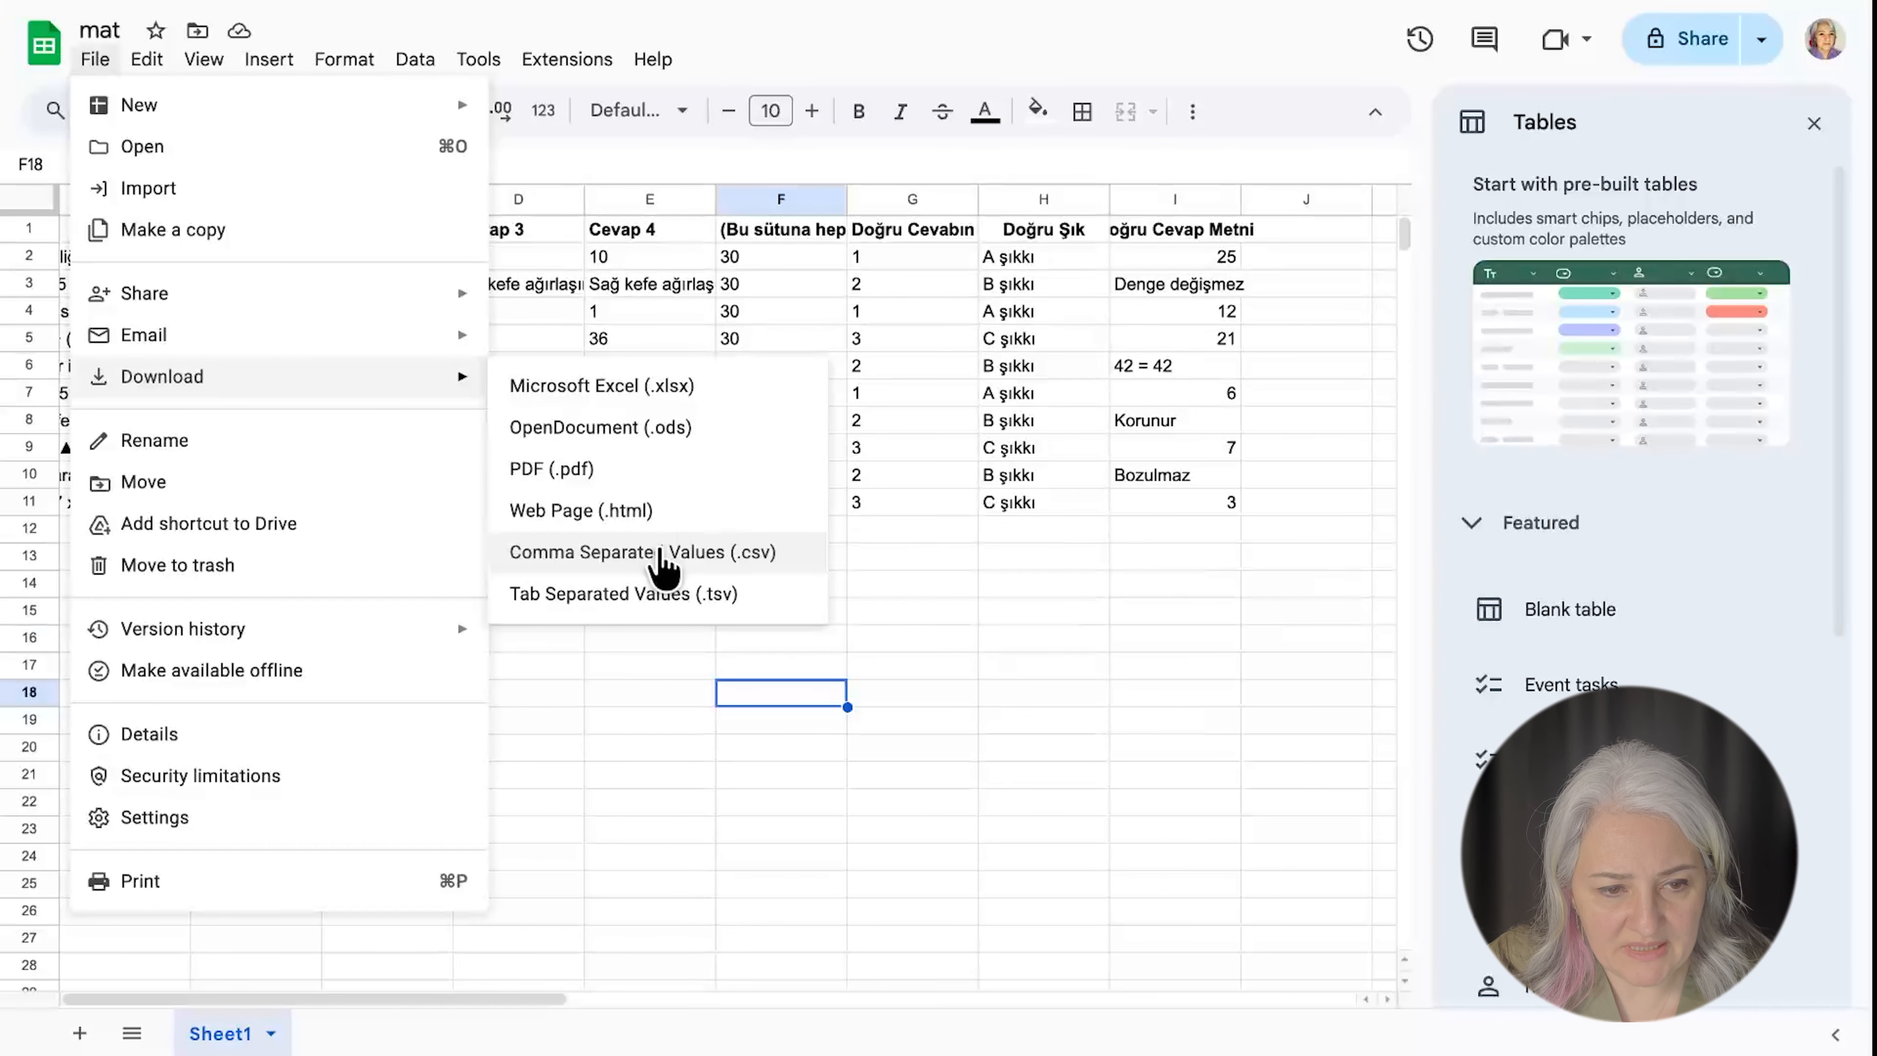
click(662, 556)
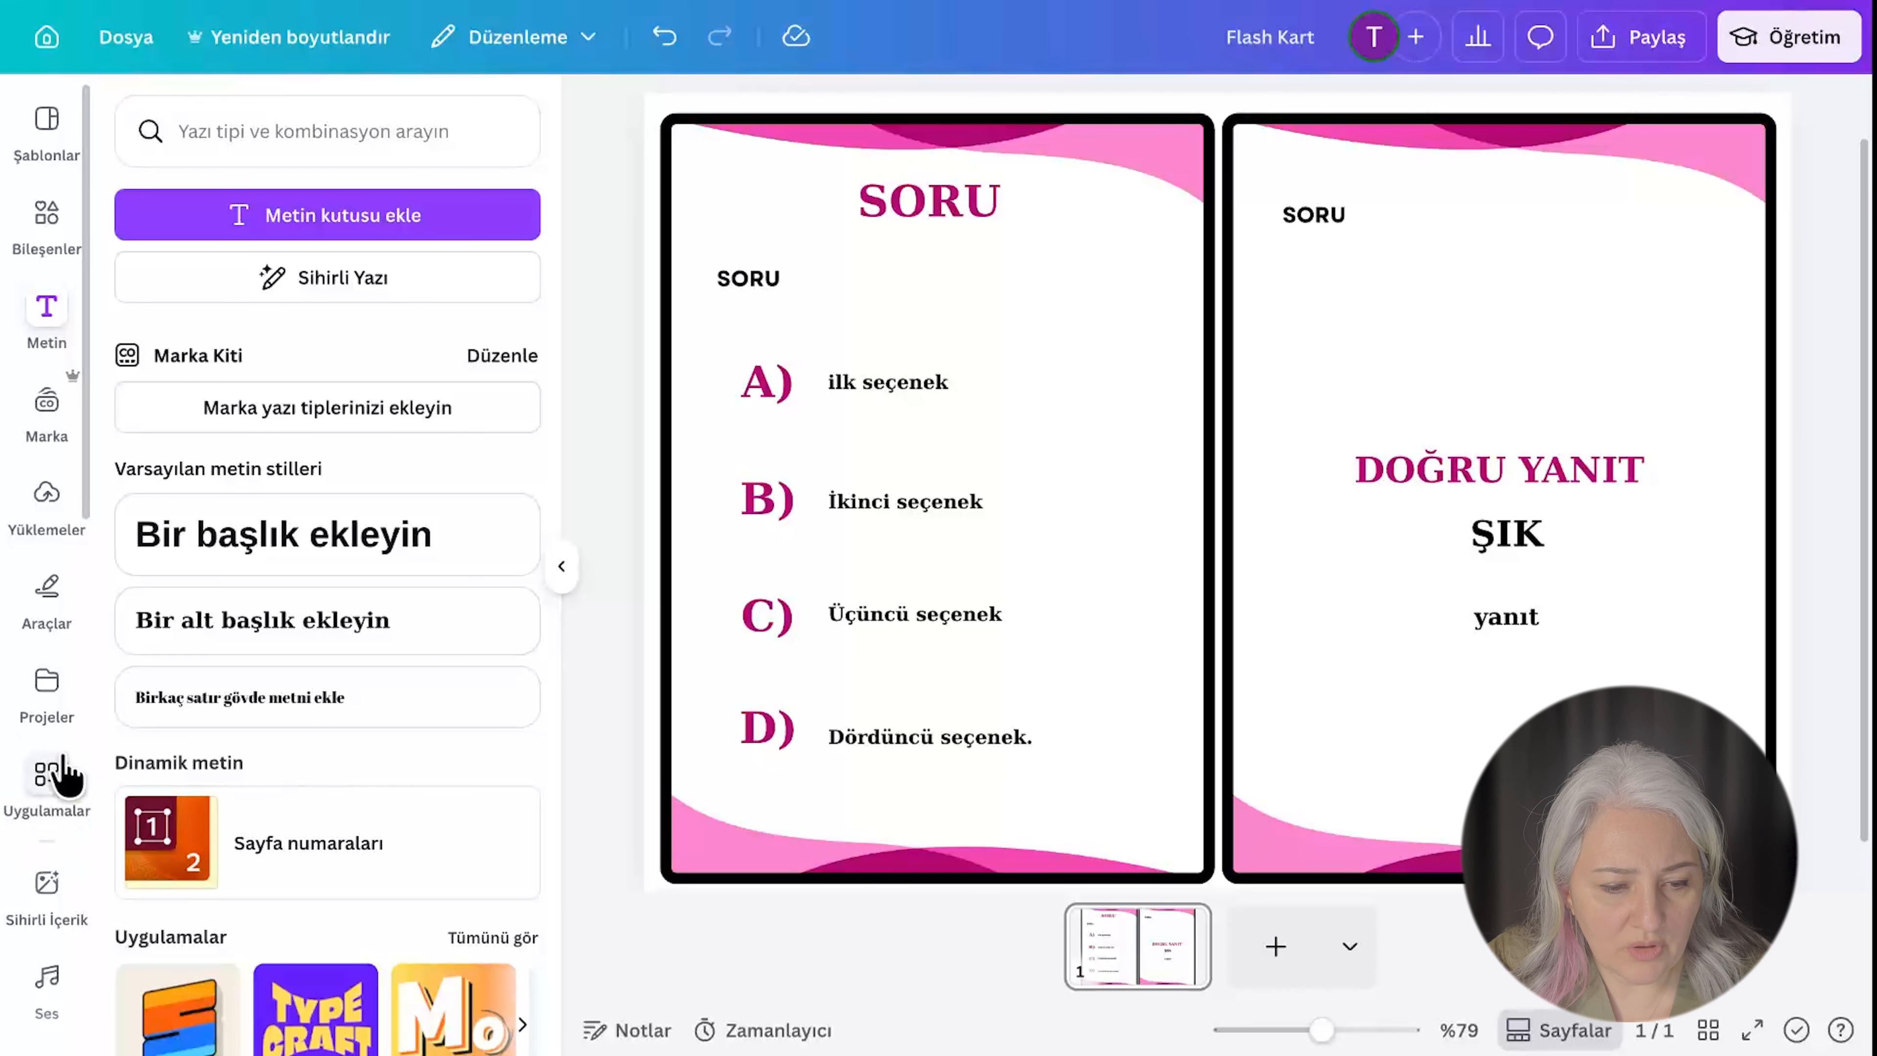
Switch to the Flash Kart design in Canva, search the apps for "Toplu oluşturma" and open that app.
click(47, 778)
drag(339, 134, 152, 134)
click(91, 296)
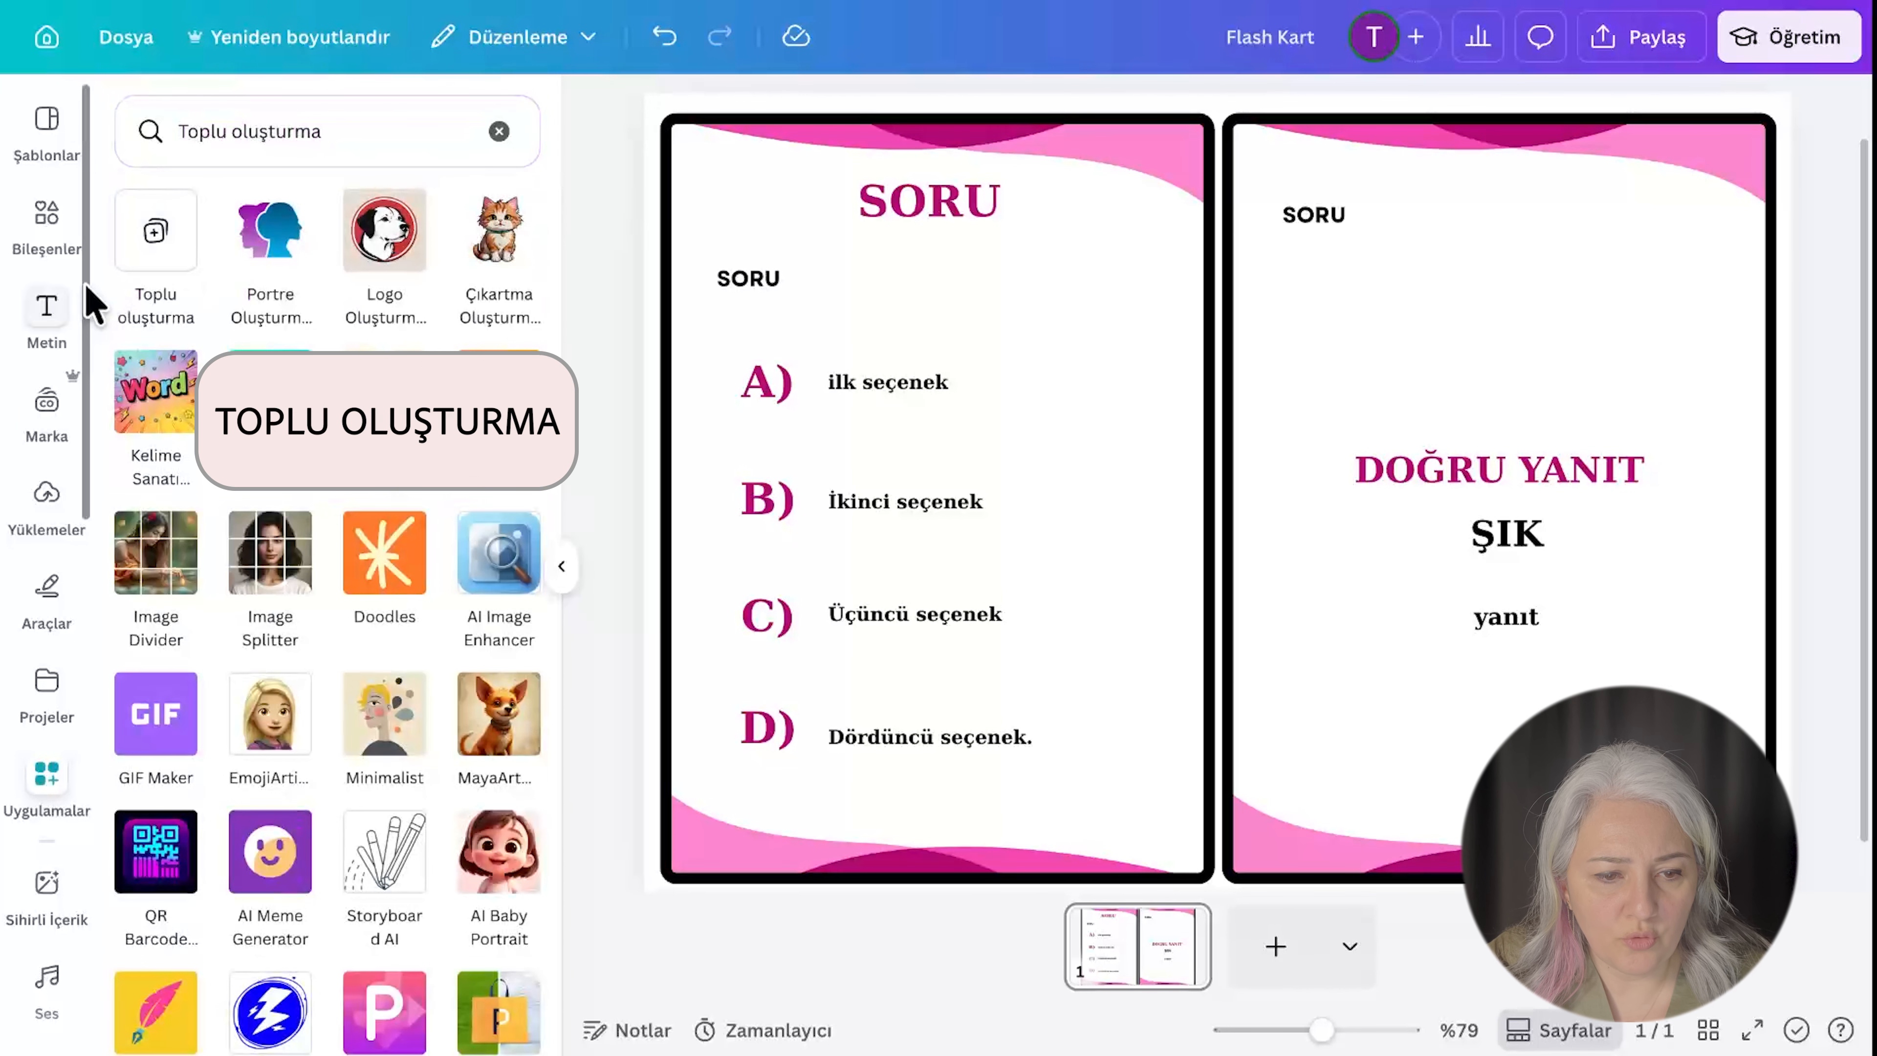
click(137, 255)
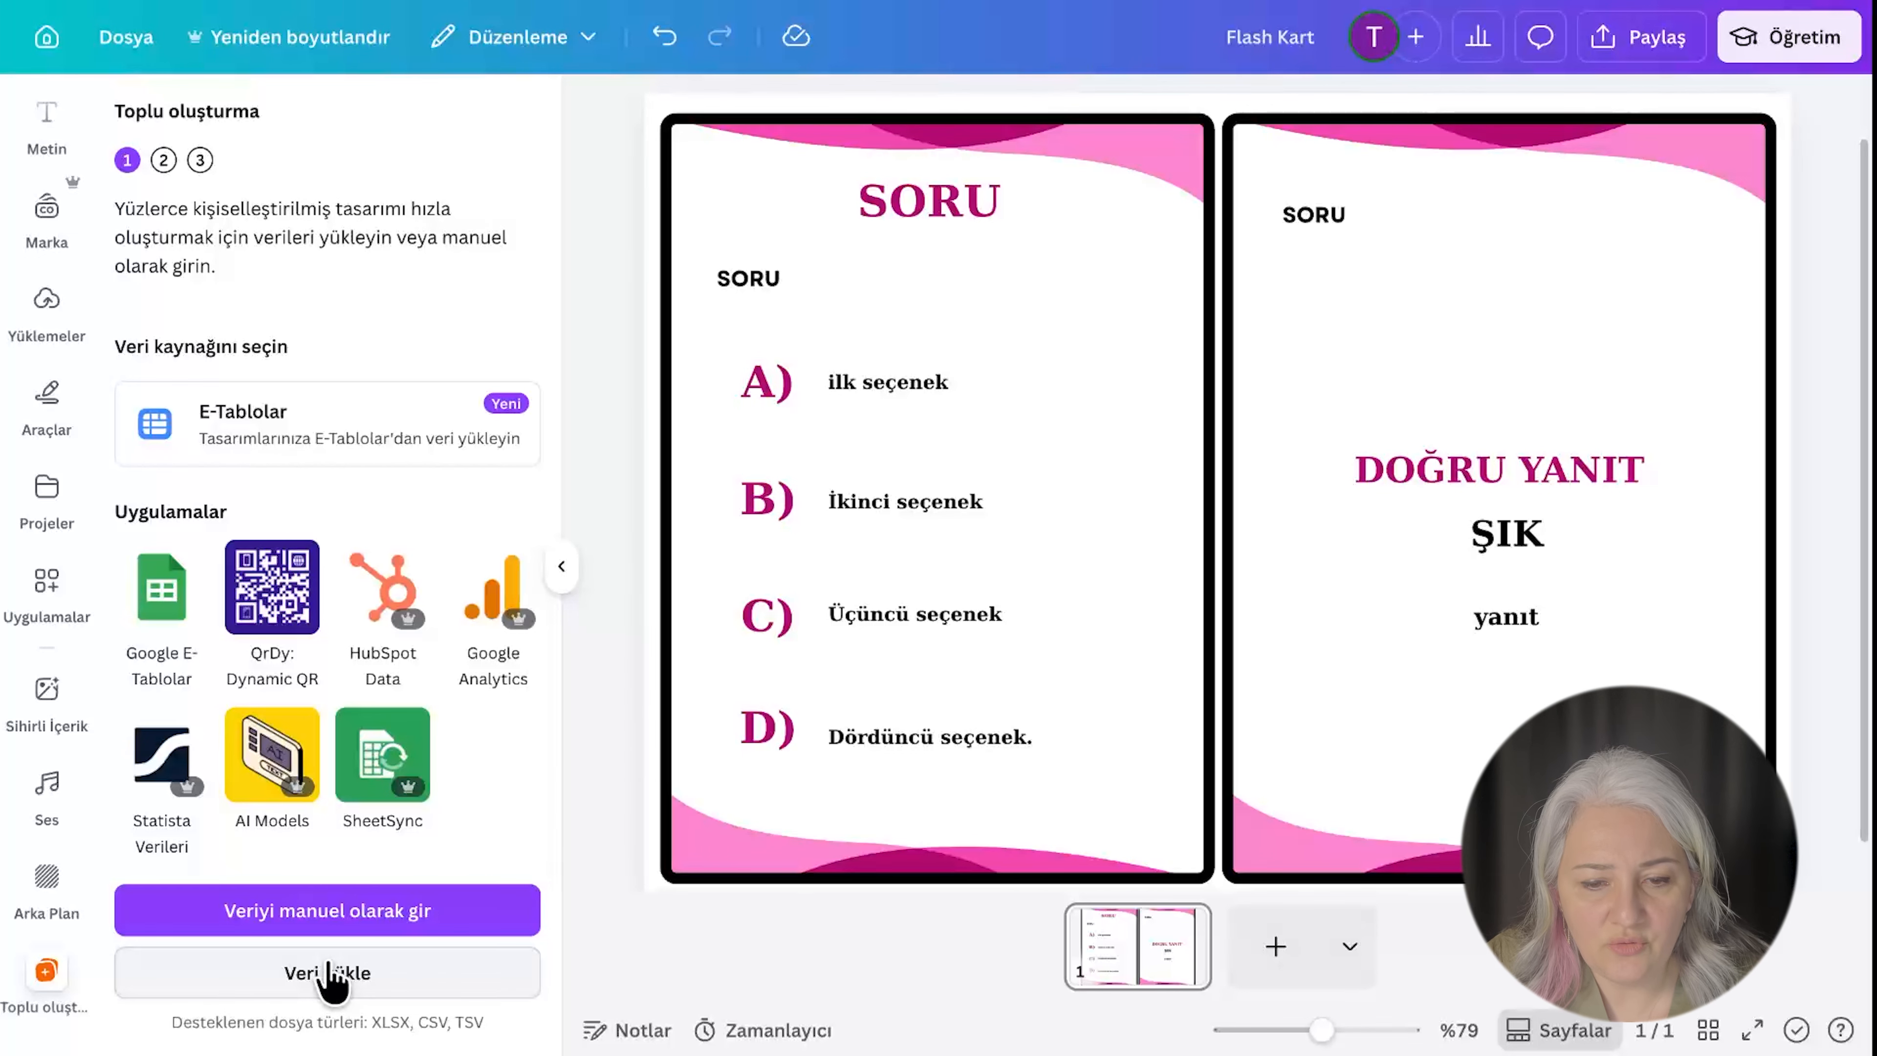
Upload mat - Sheet1.csv as the bulk-creation data and review its data fields.
click(335, 976)
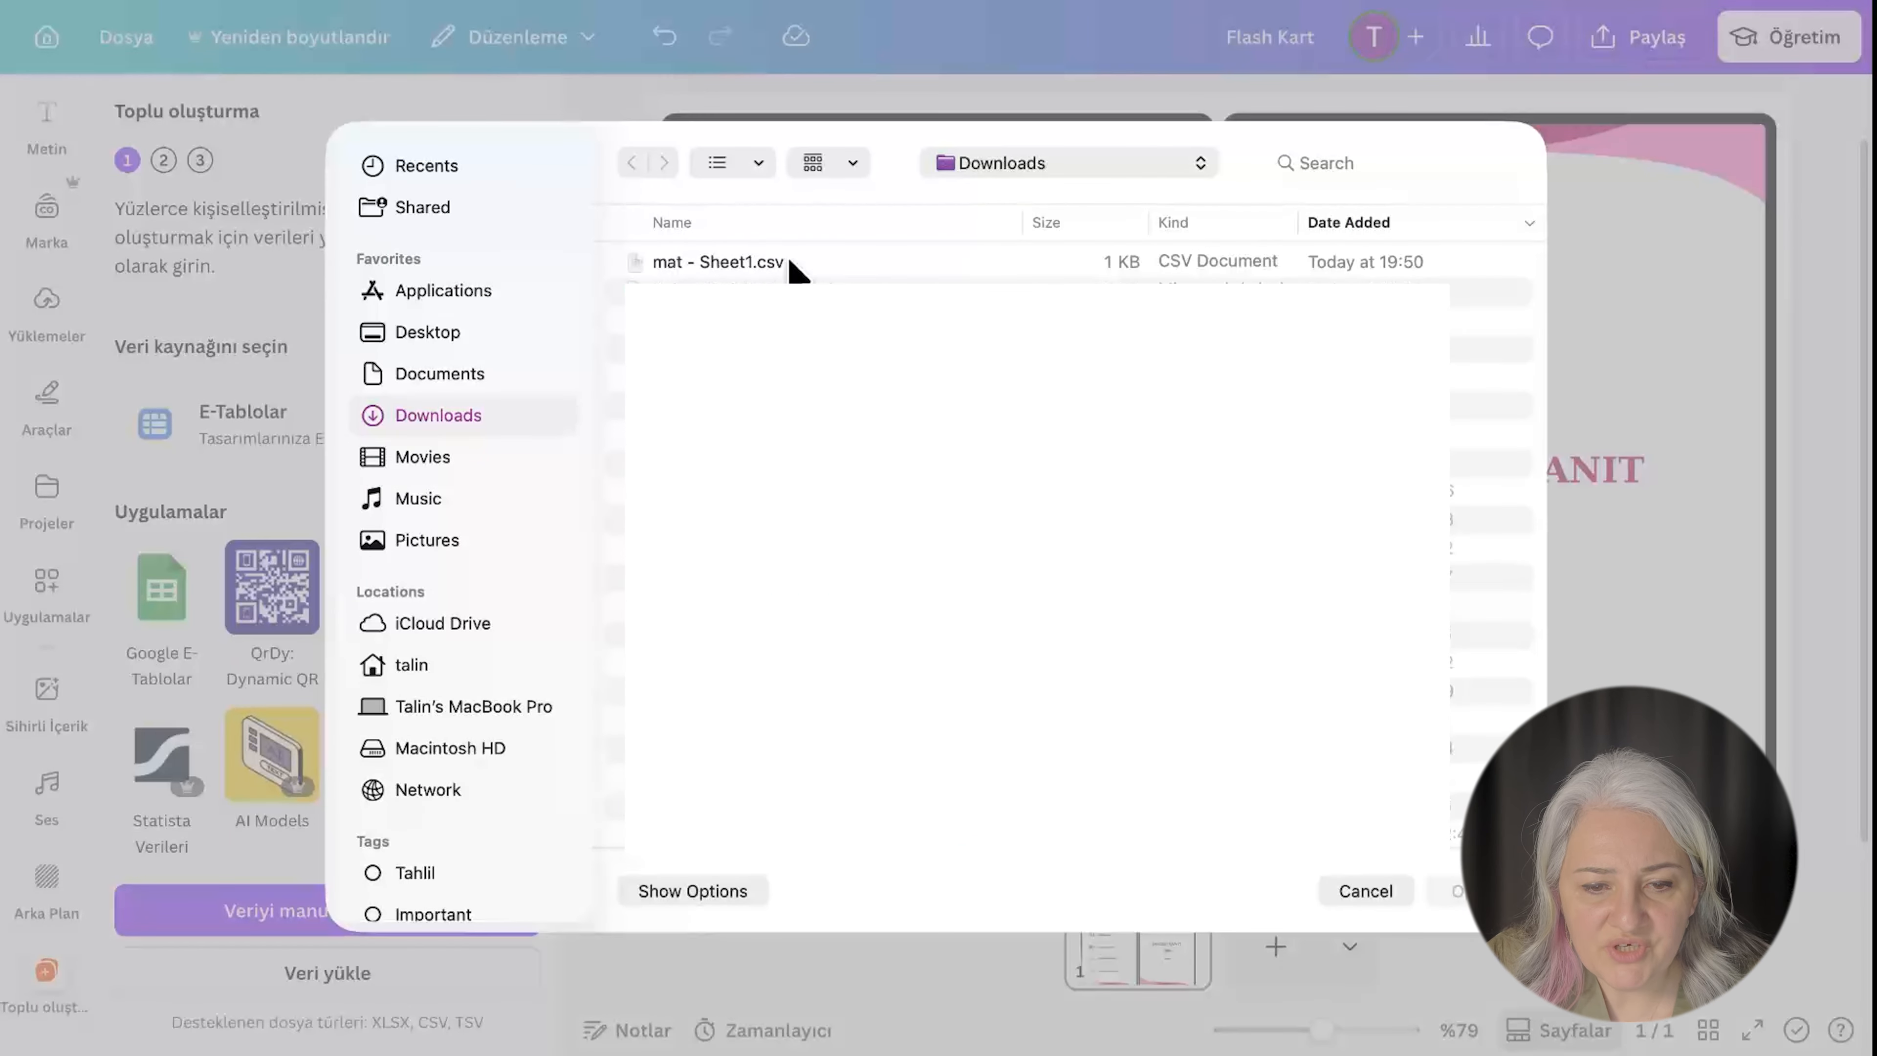
click(724, 263)
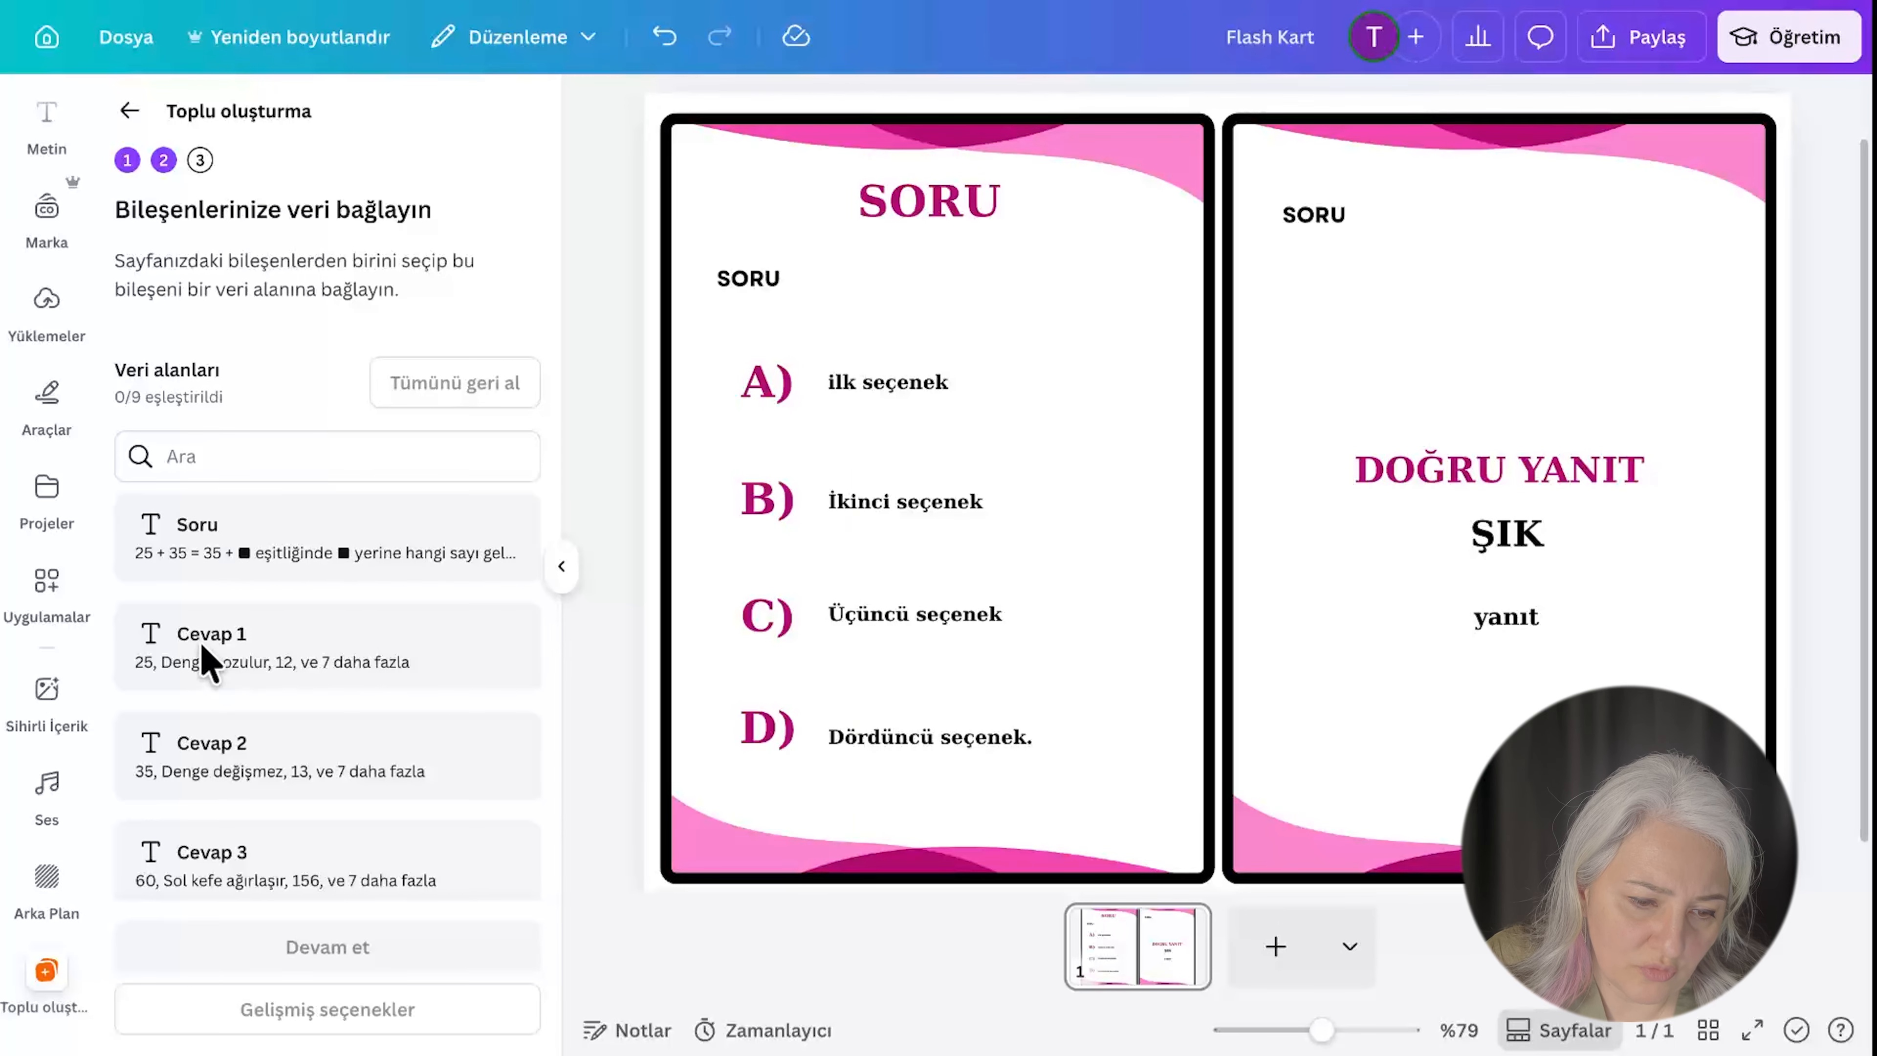
scroll(229, 769, down, 7)
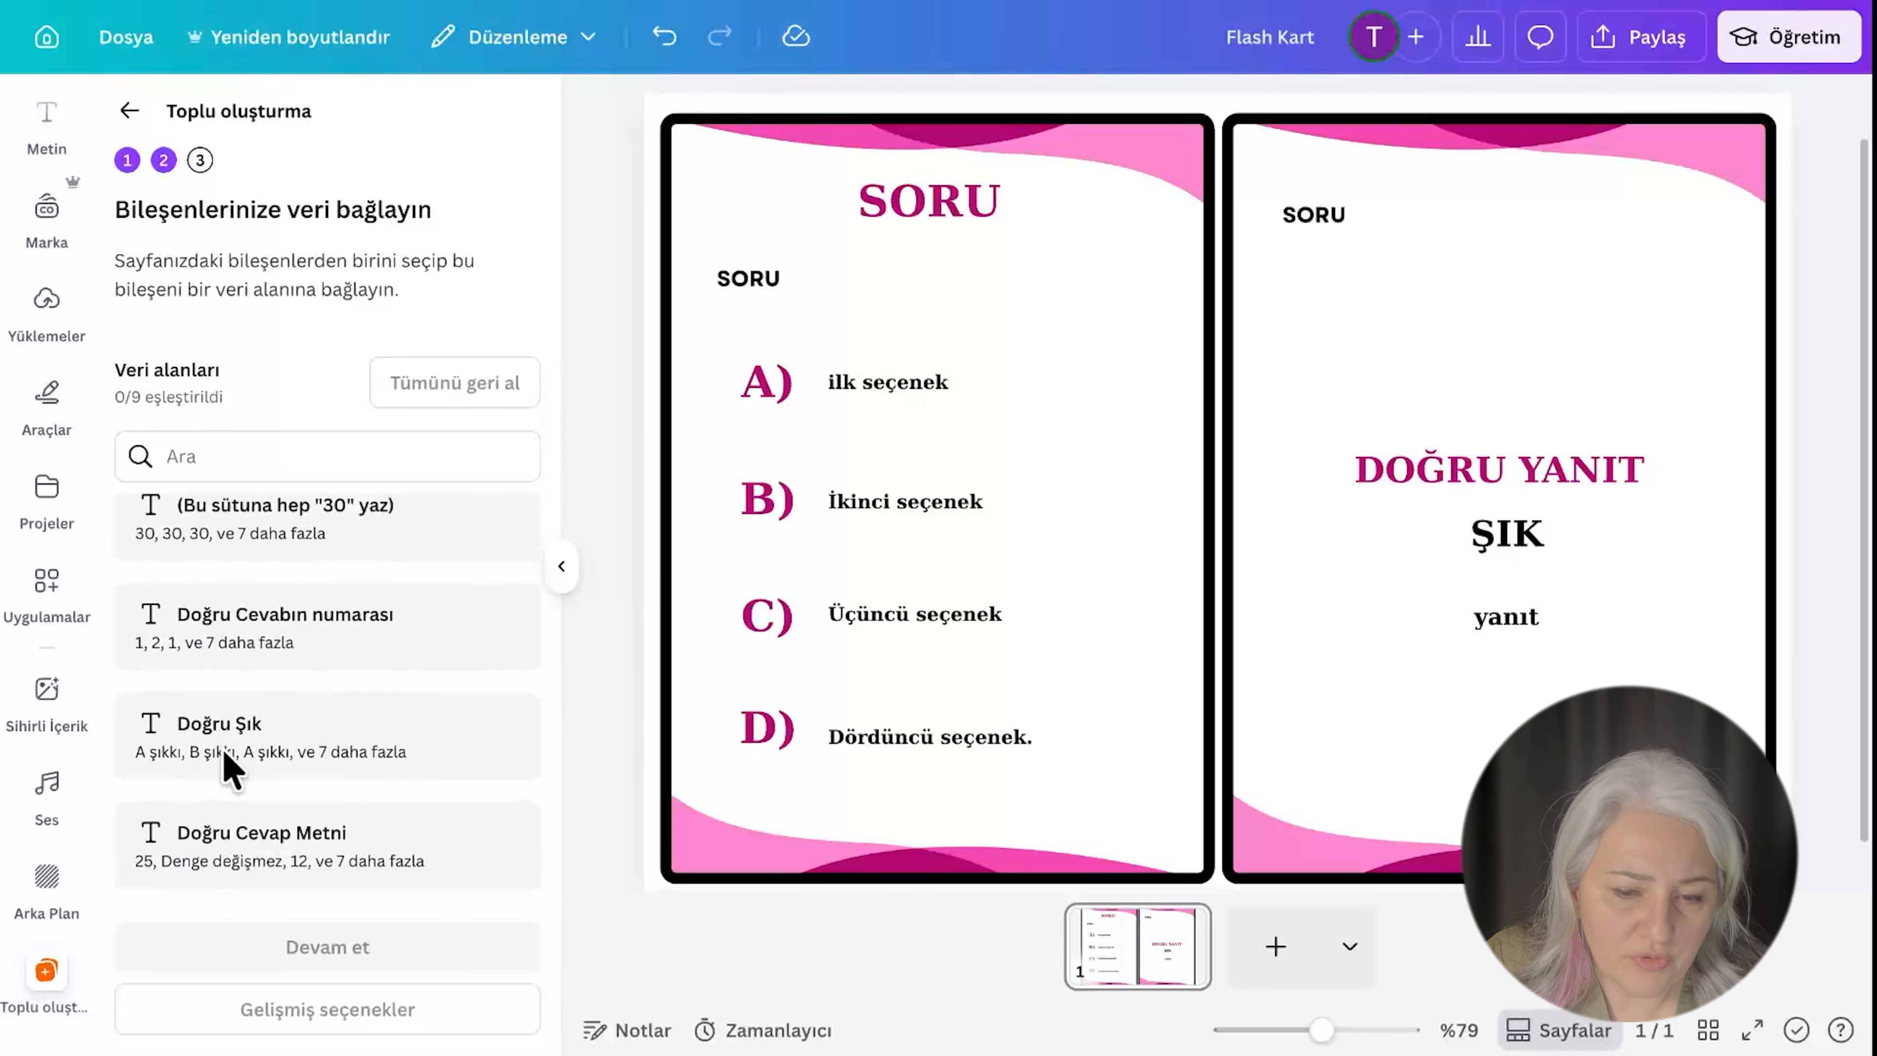
scroll(229, 769, up, 3)
scroll(222, 740, up, 3)
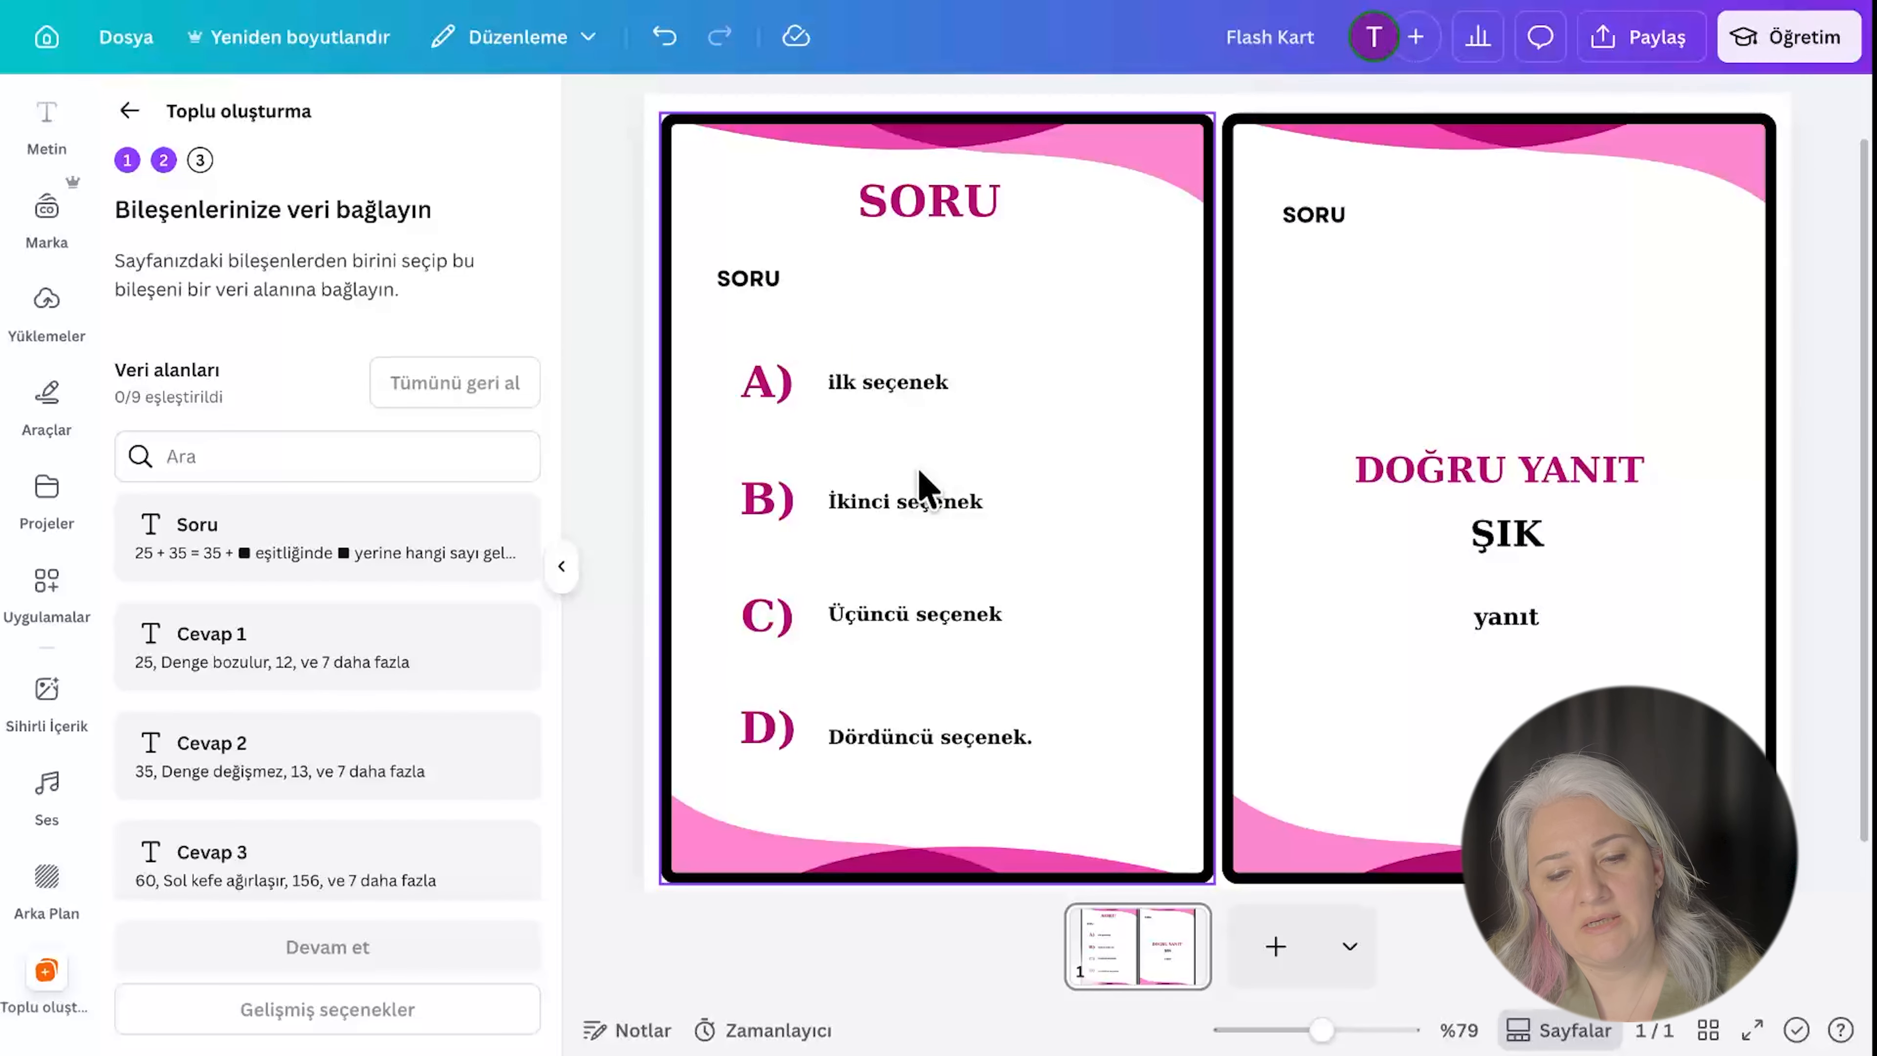
click(913, 517)
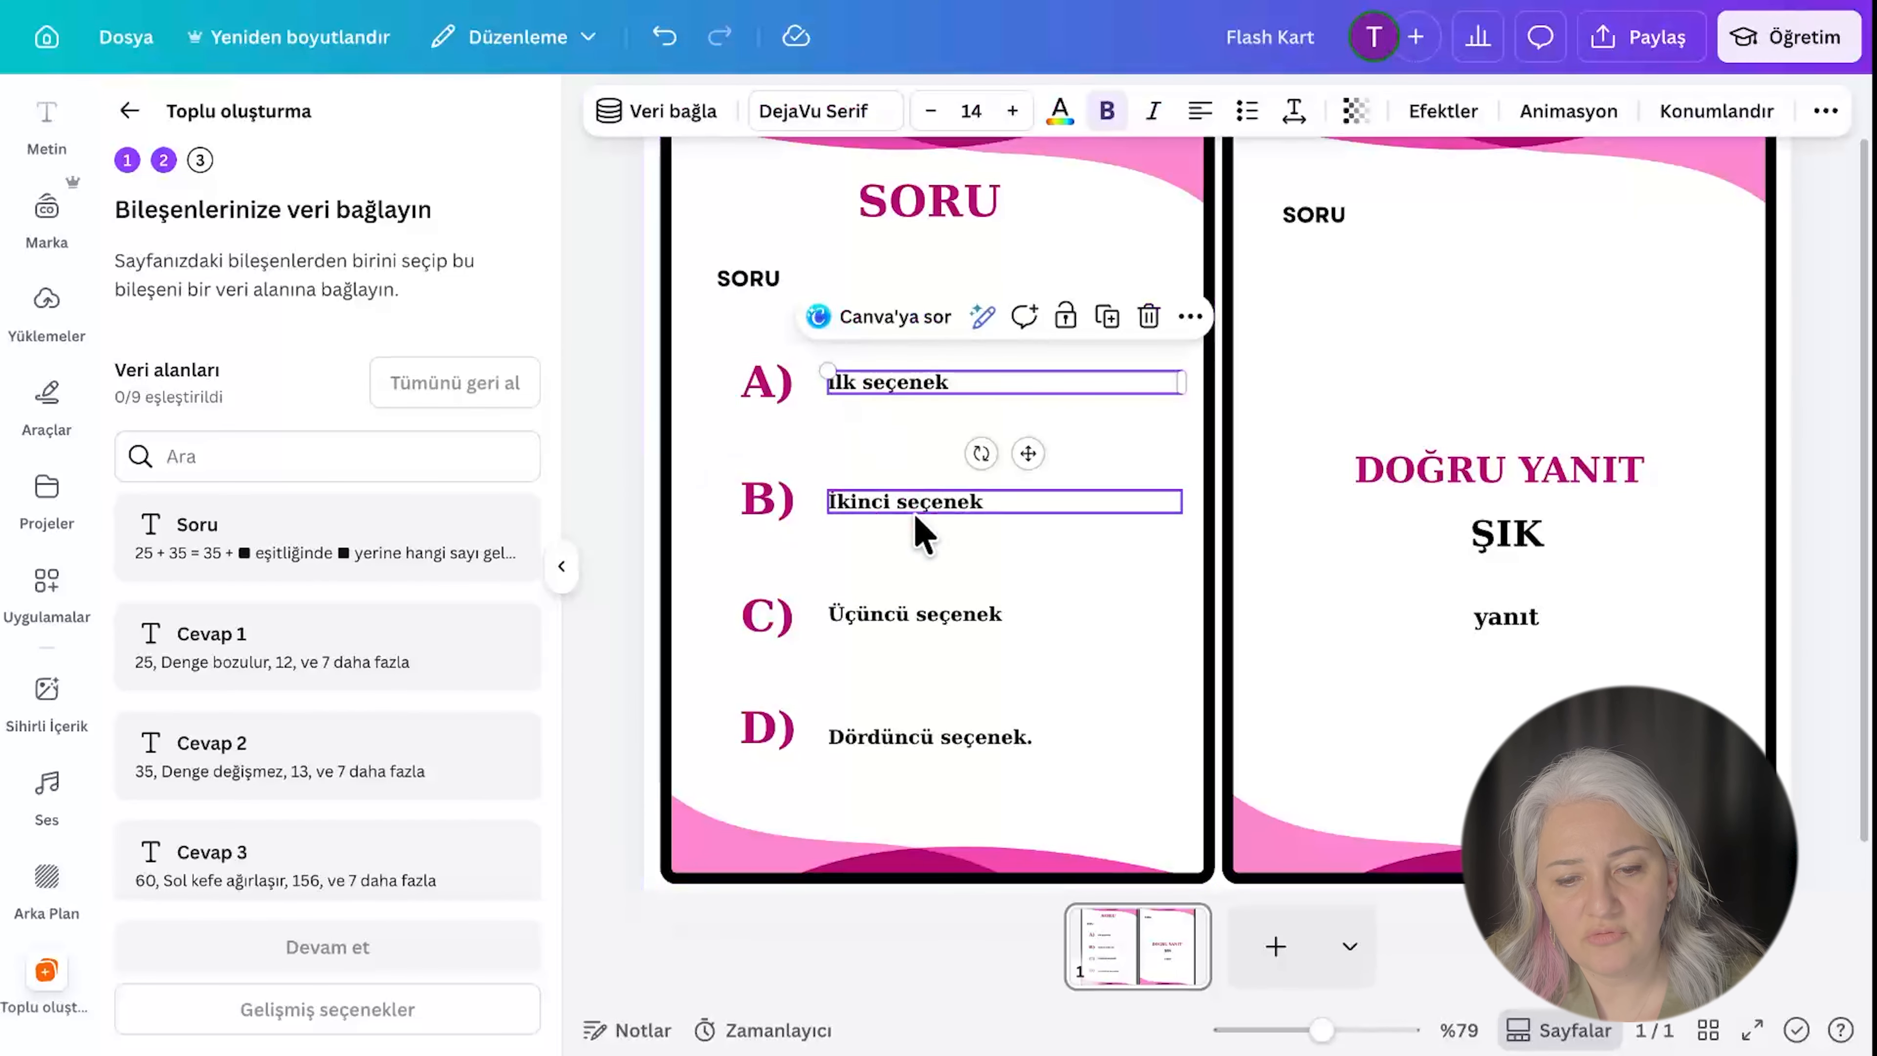
click(620, 550)
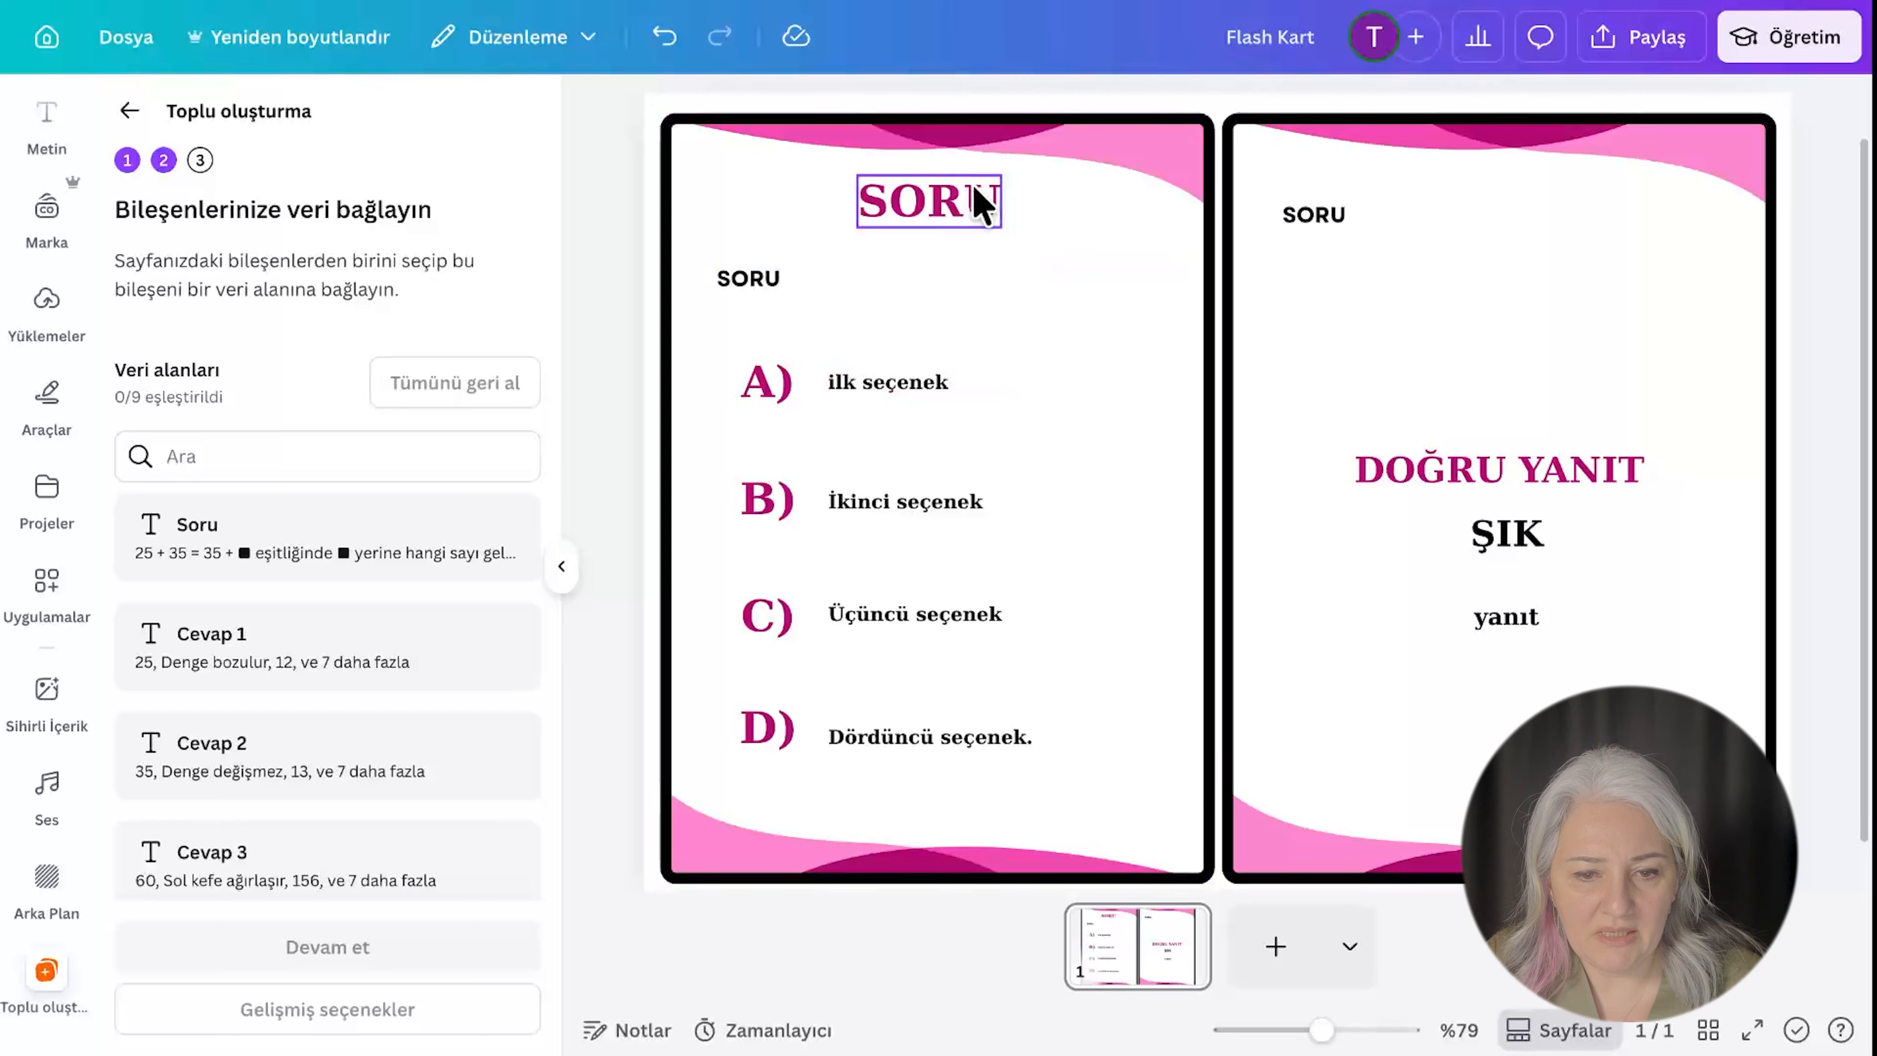
click(943, 200)
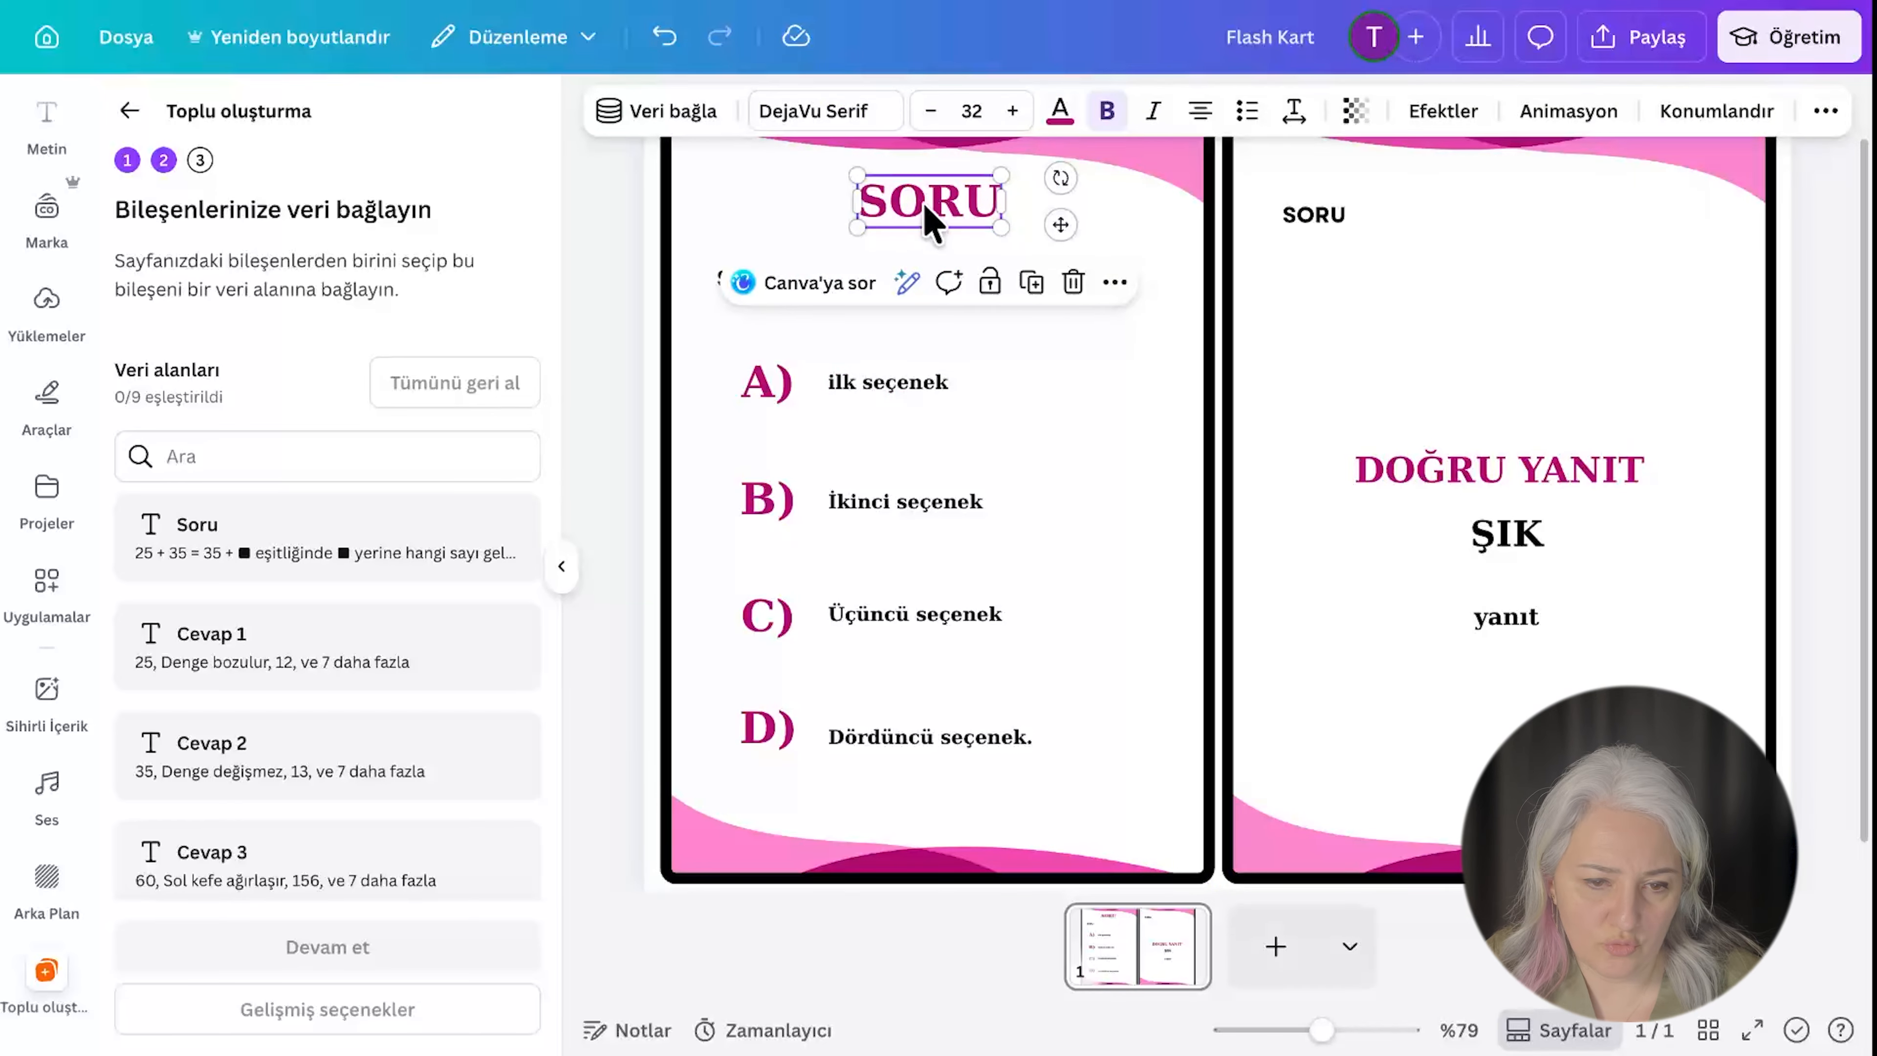
click(620, 325)
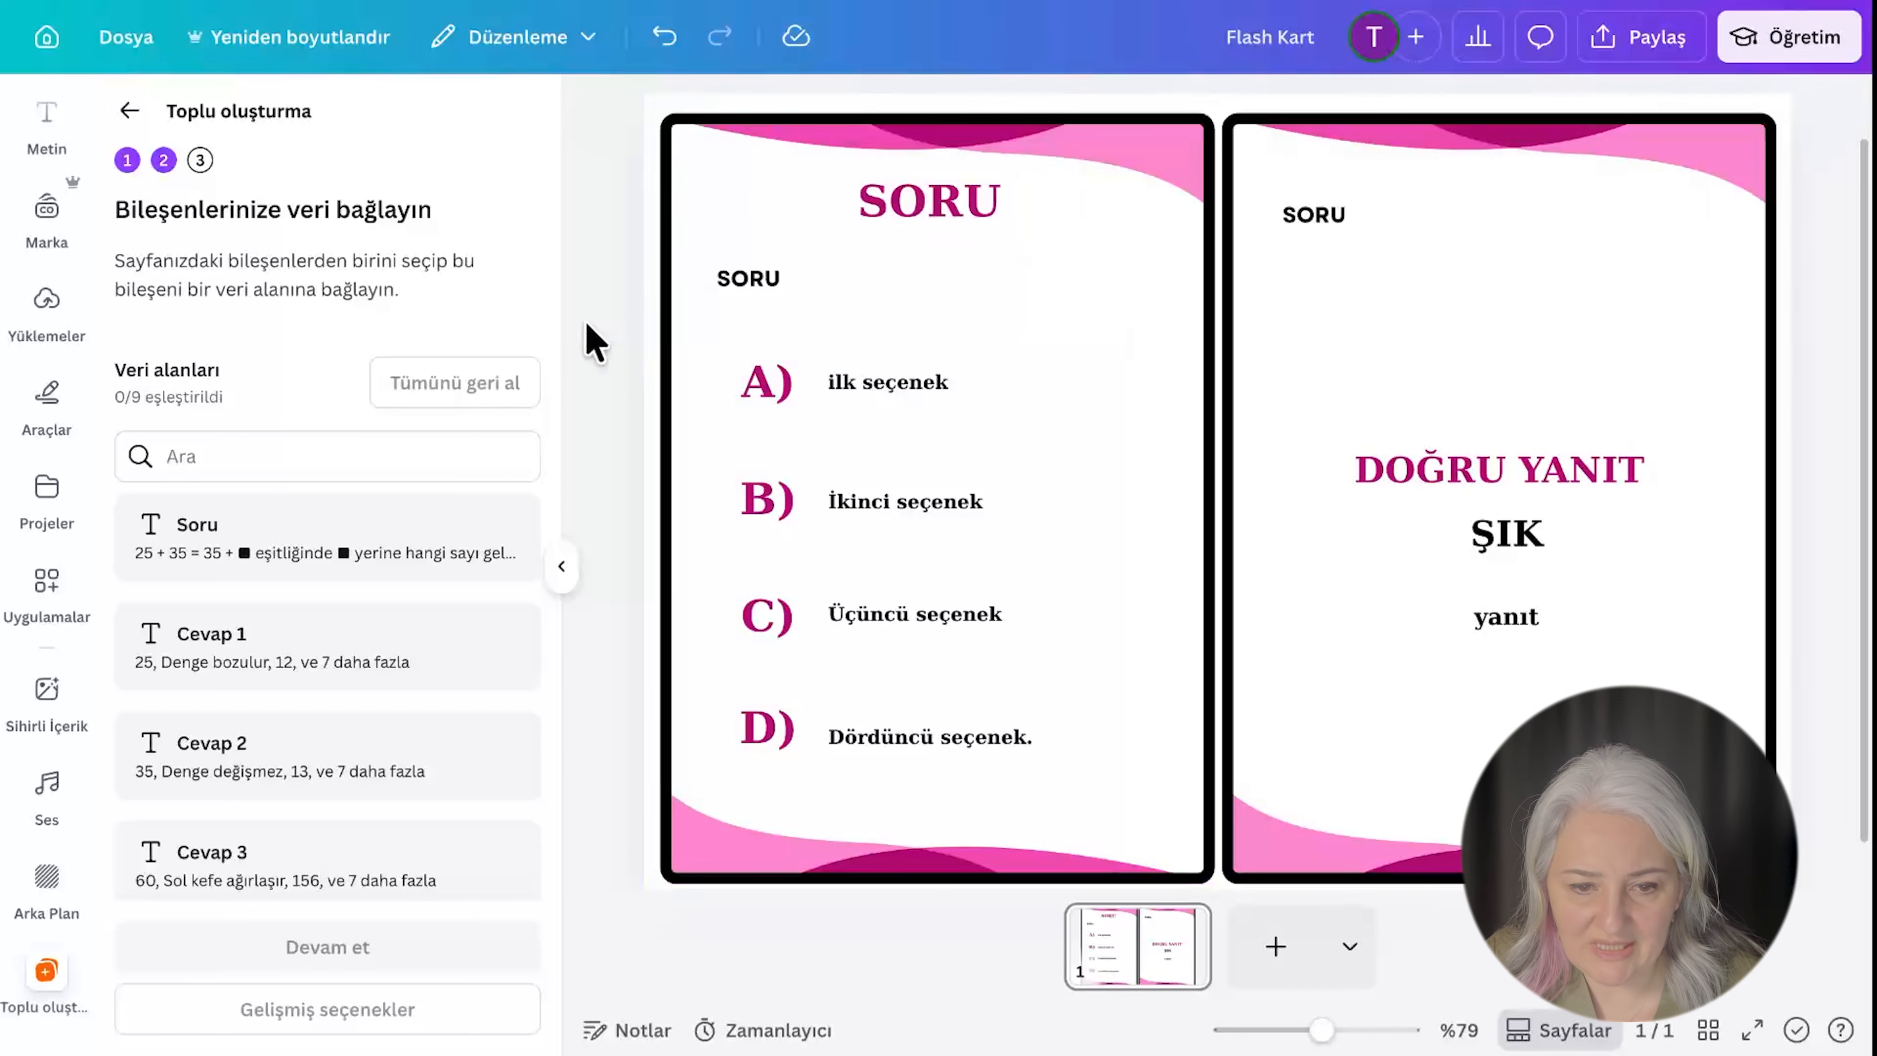
Connect the question placeholder under the SORU heading on the question card to the Soru data field.
click(770, 276)
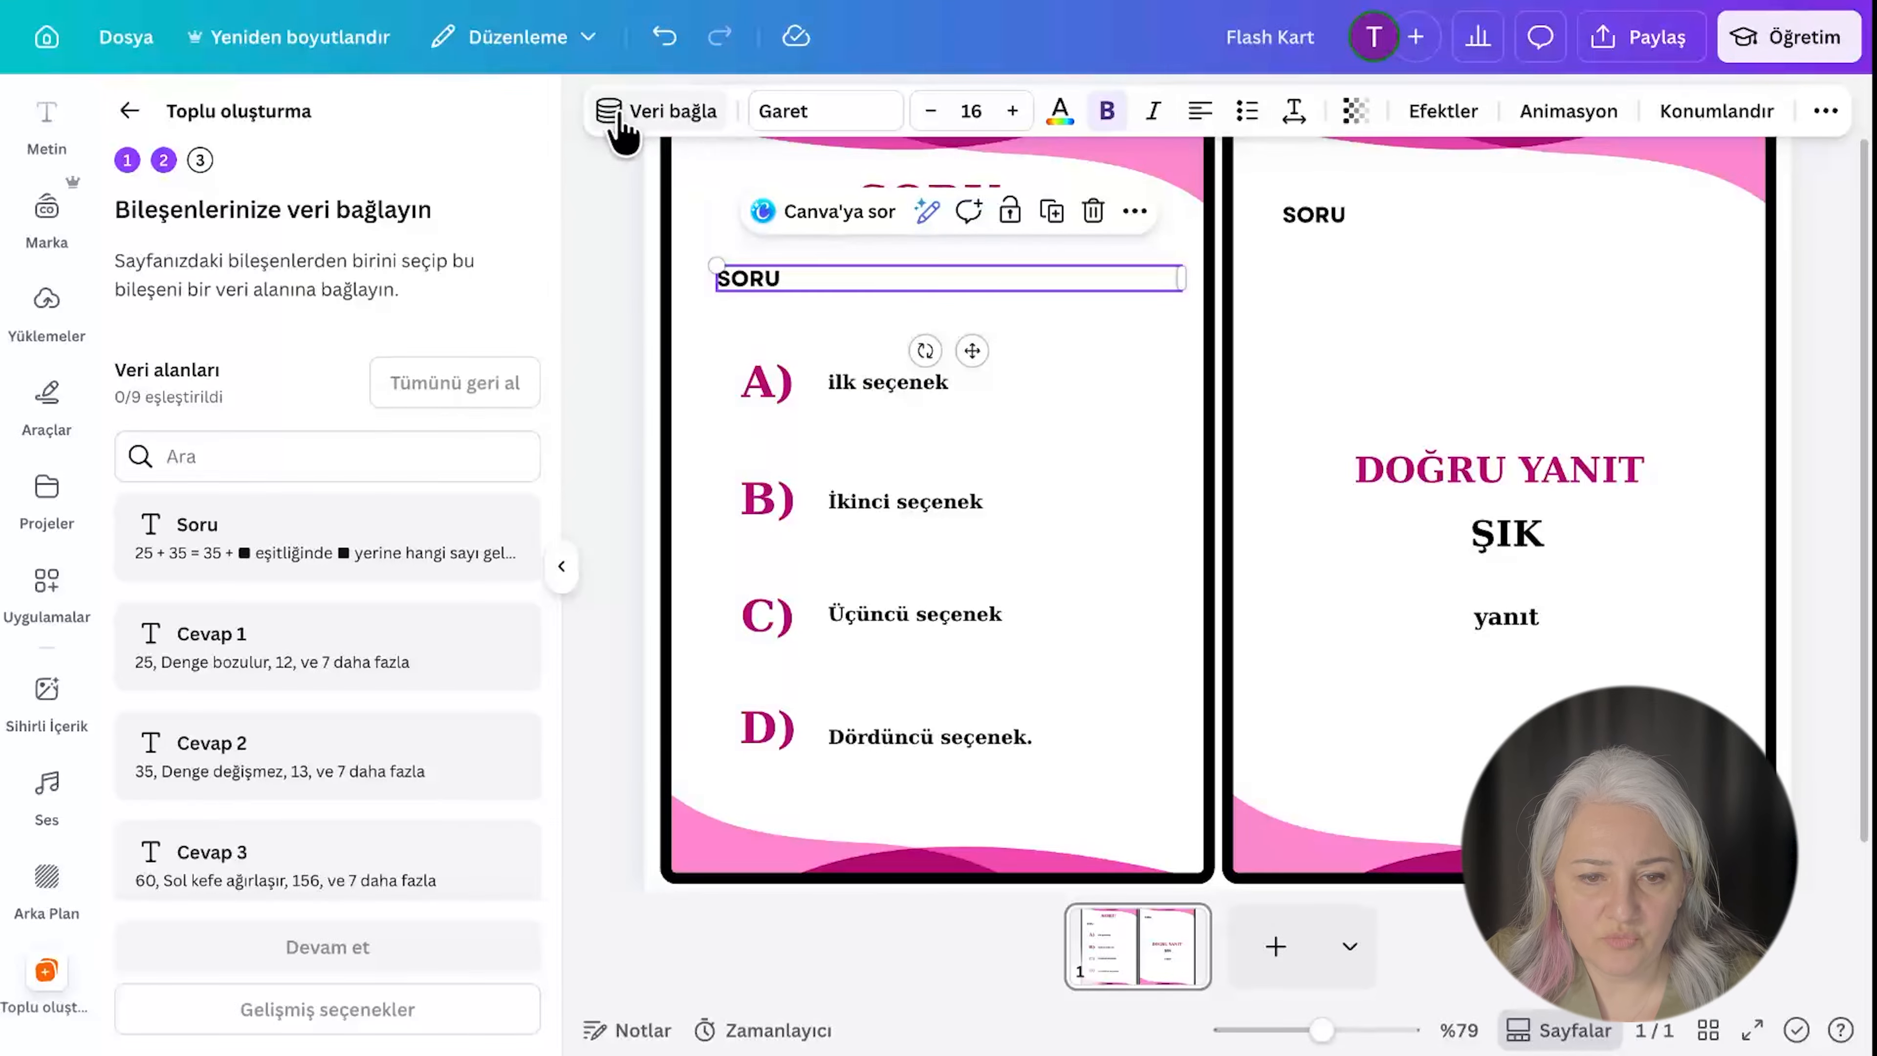
click(682, 120)
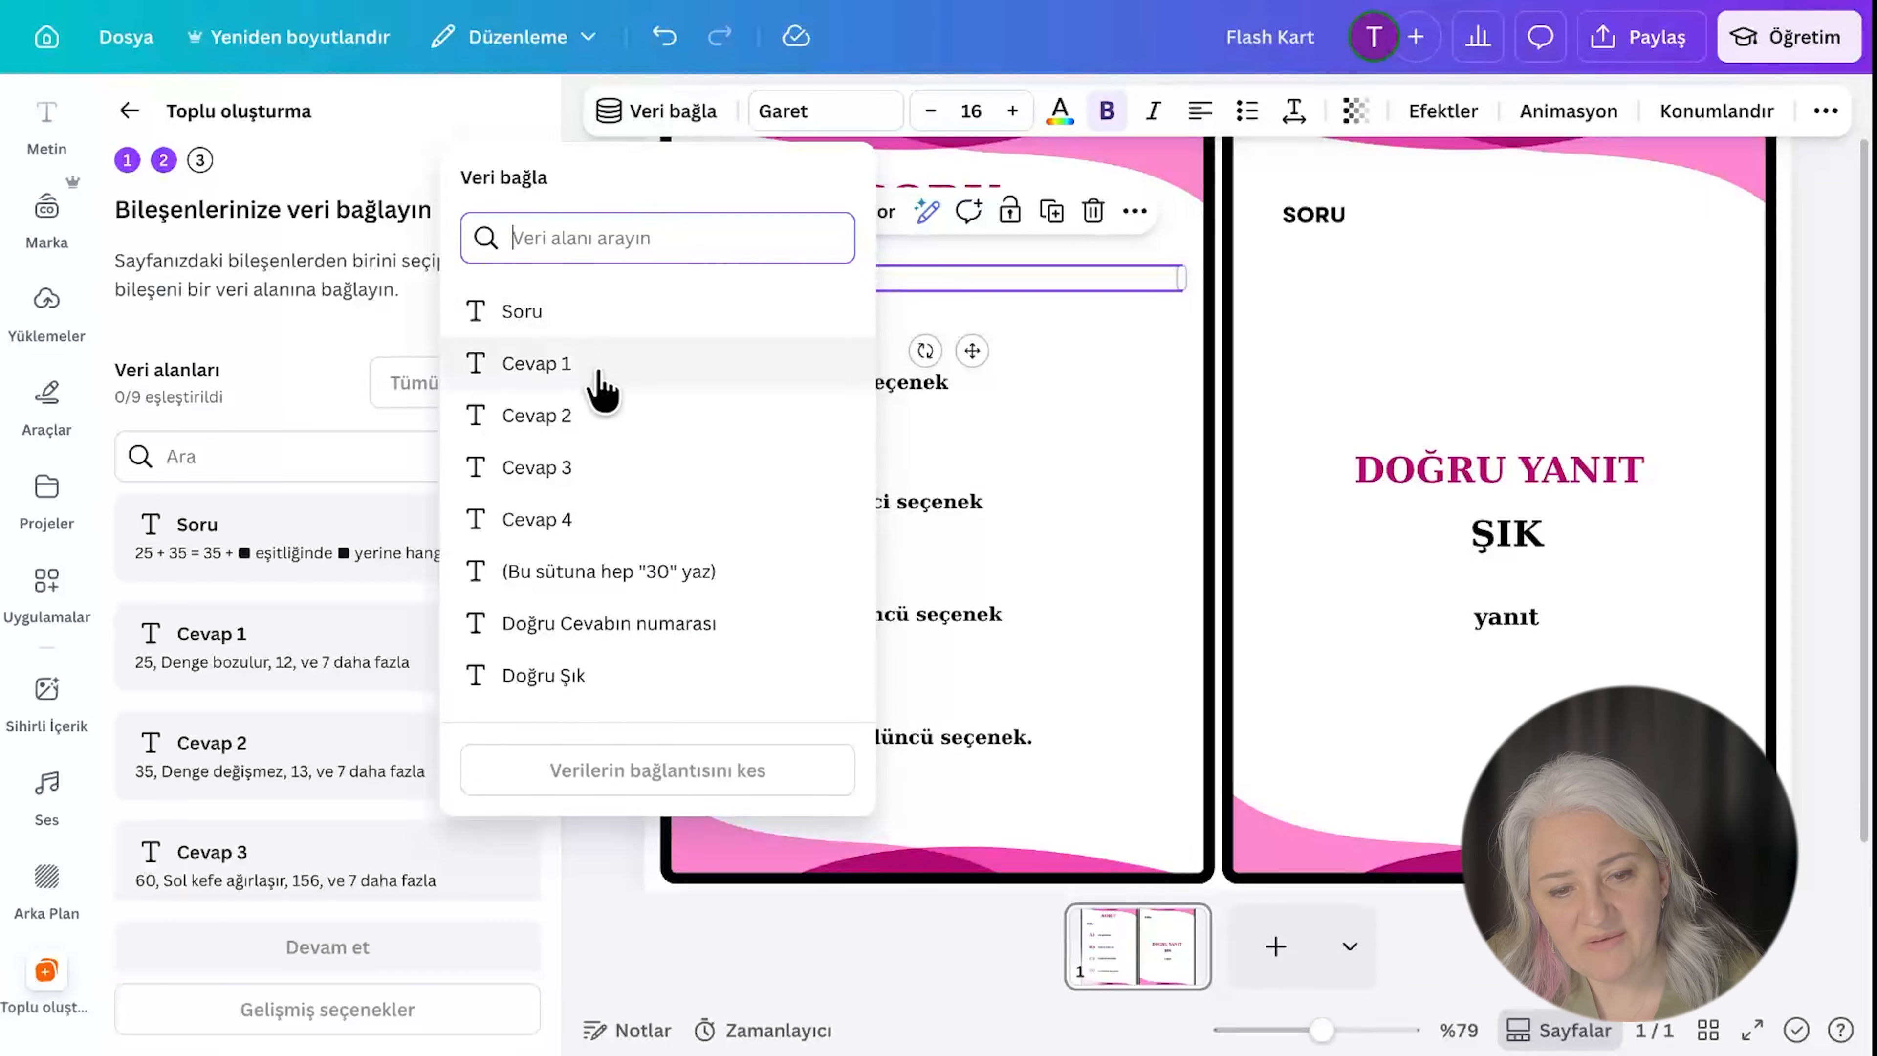
scroll(652, 662, down, 1)
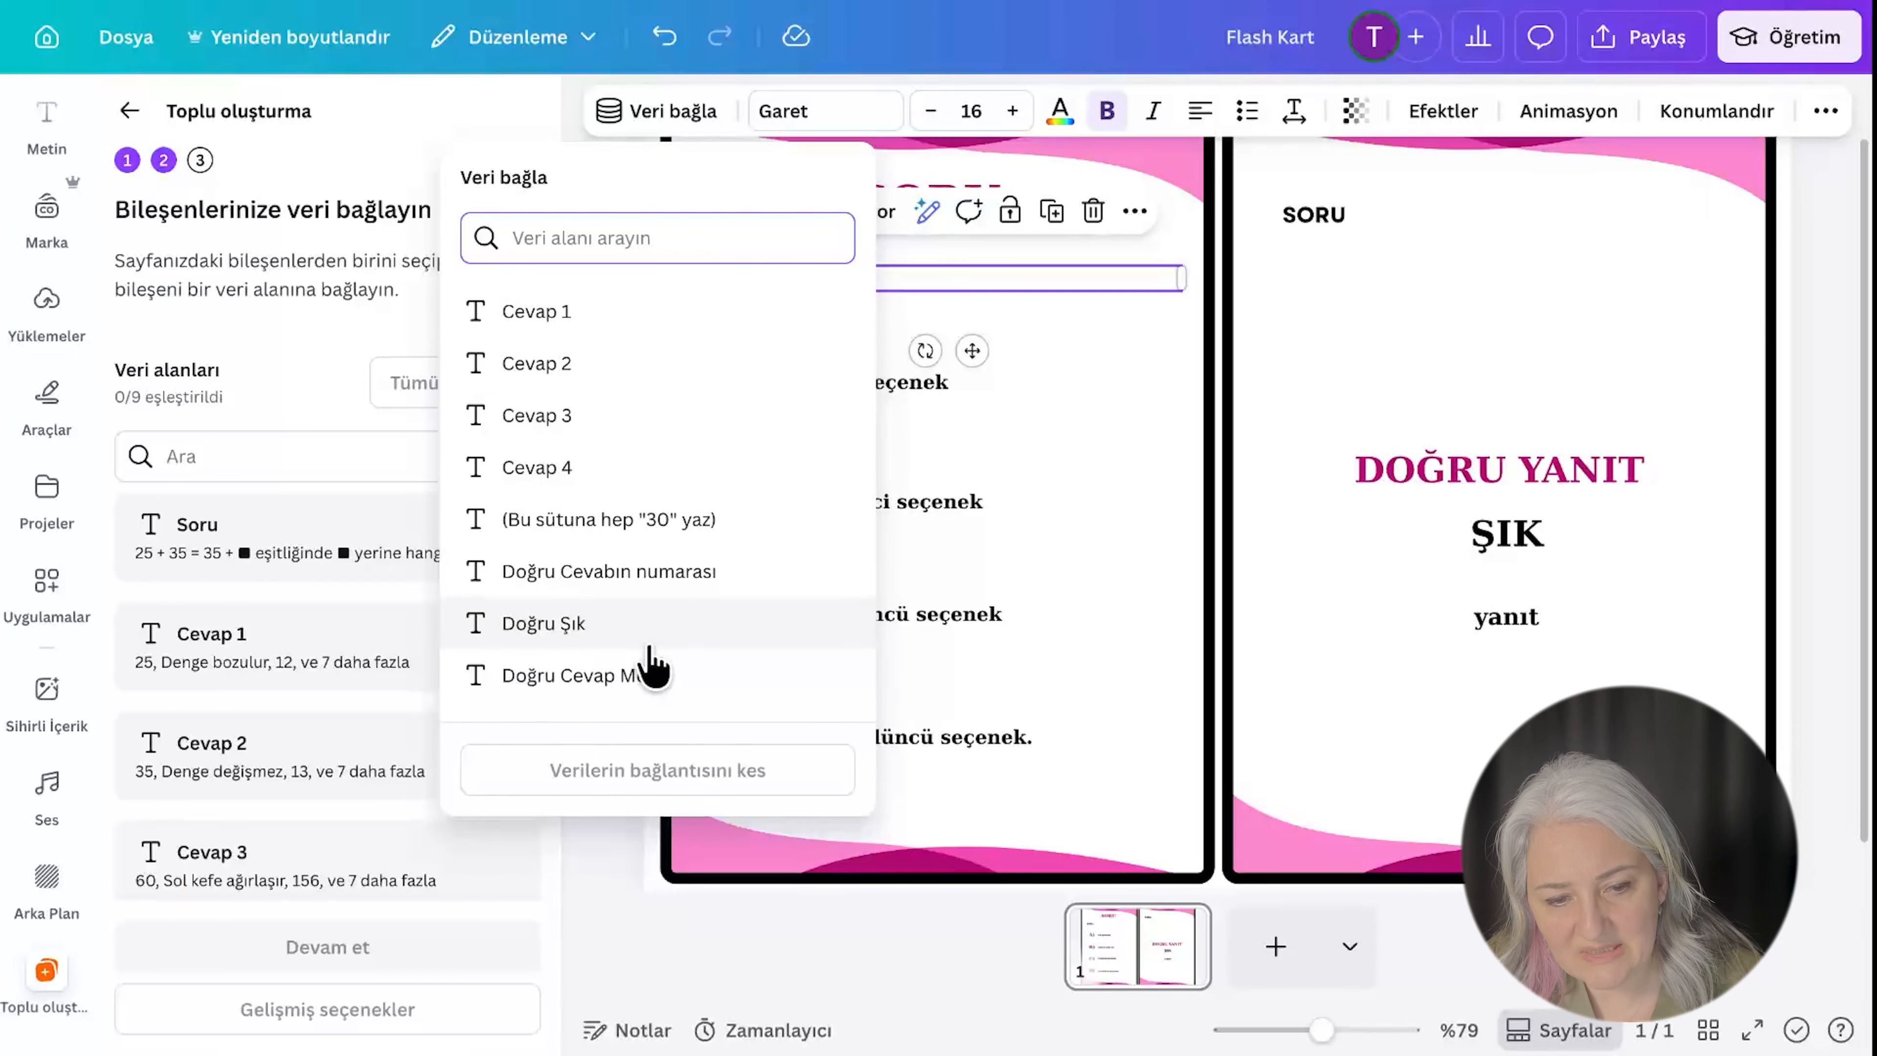
scroll(650, 658, up, 1)
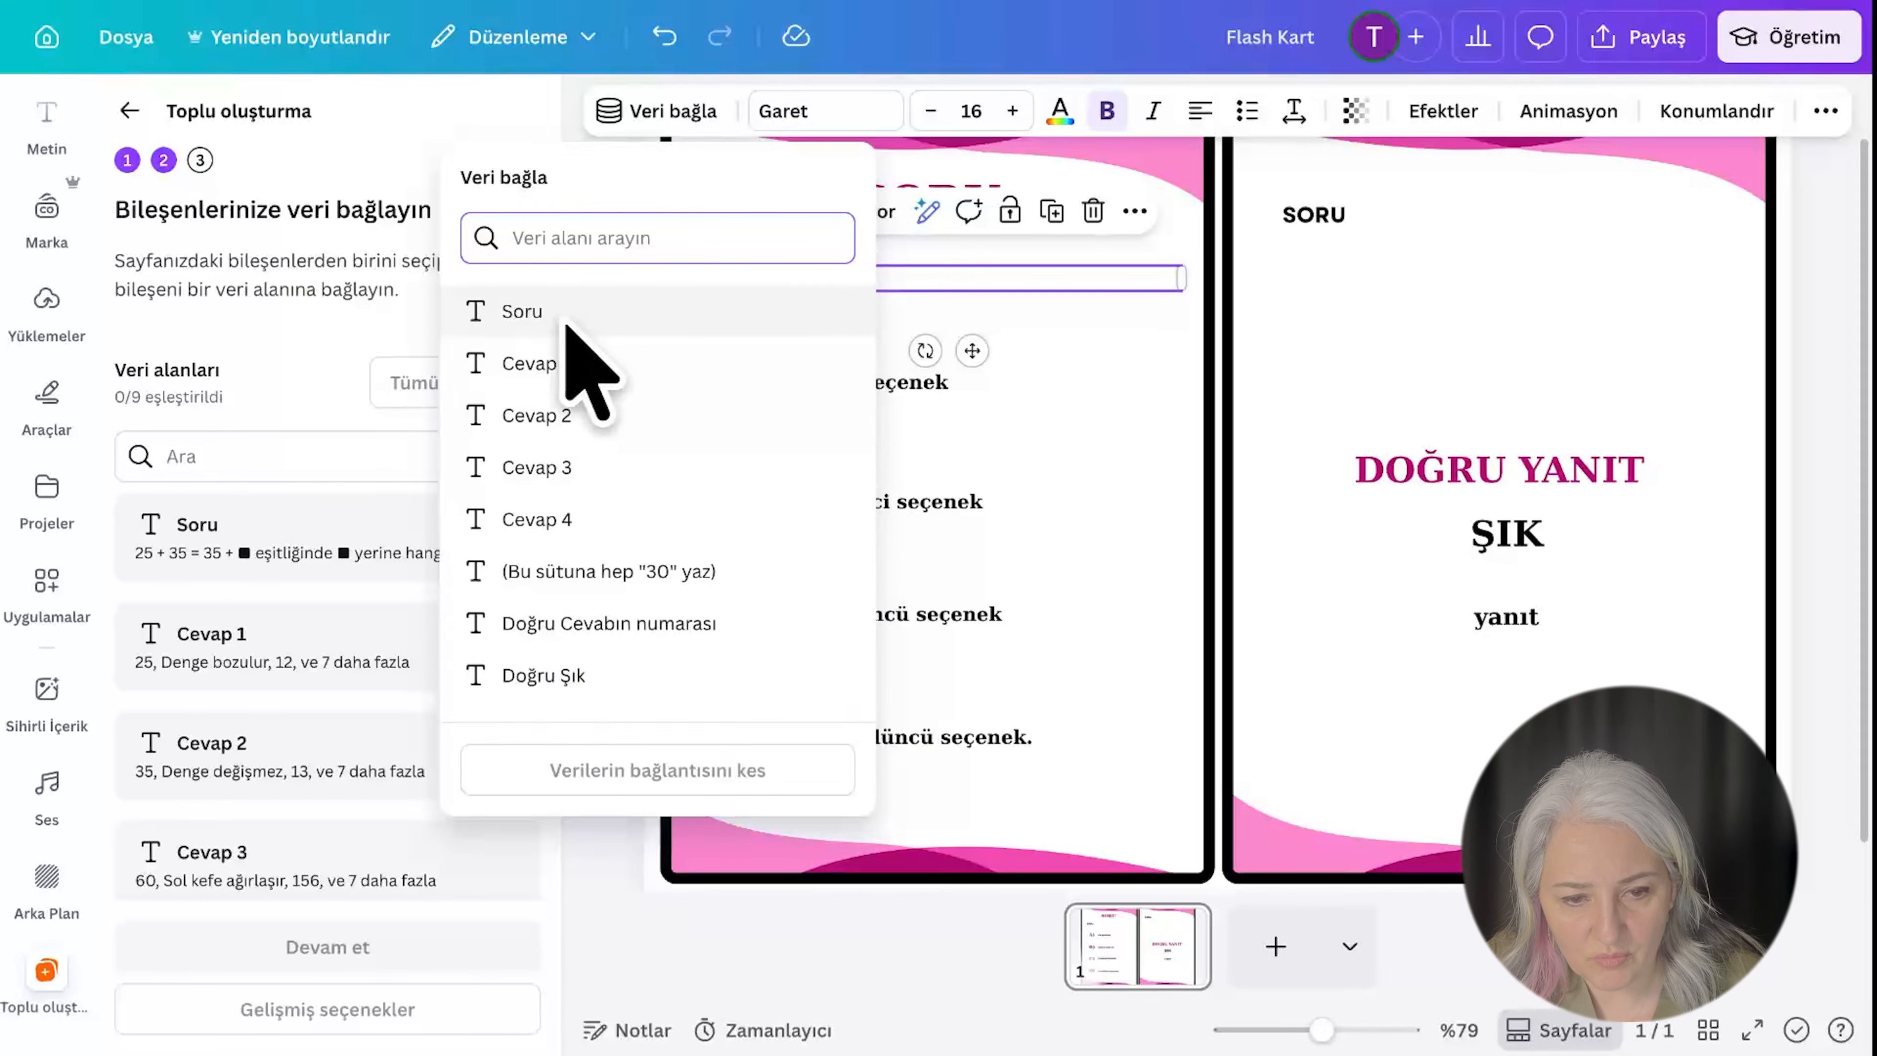
click(543, 310)
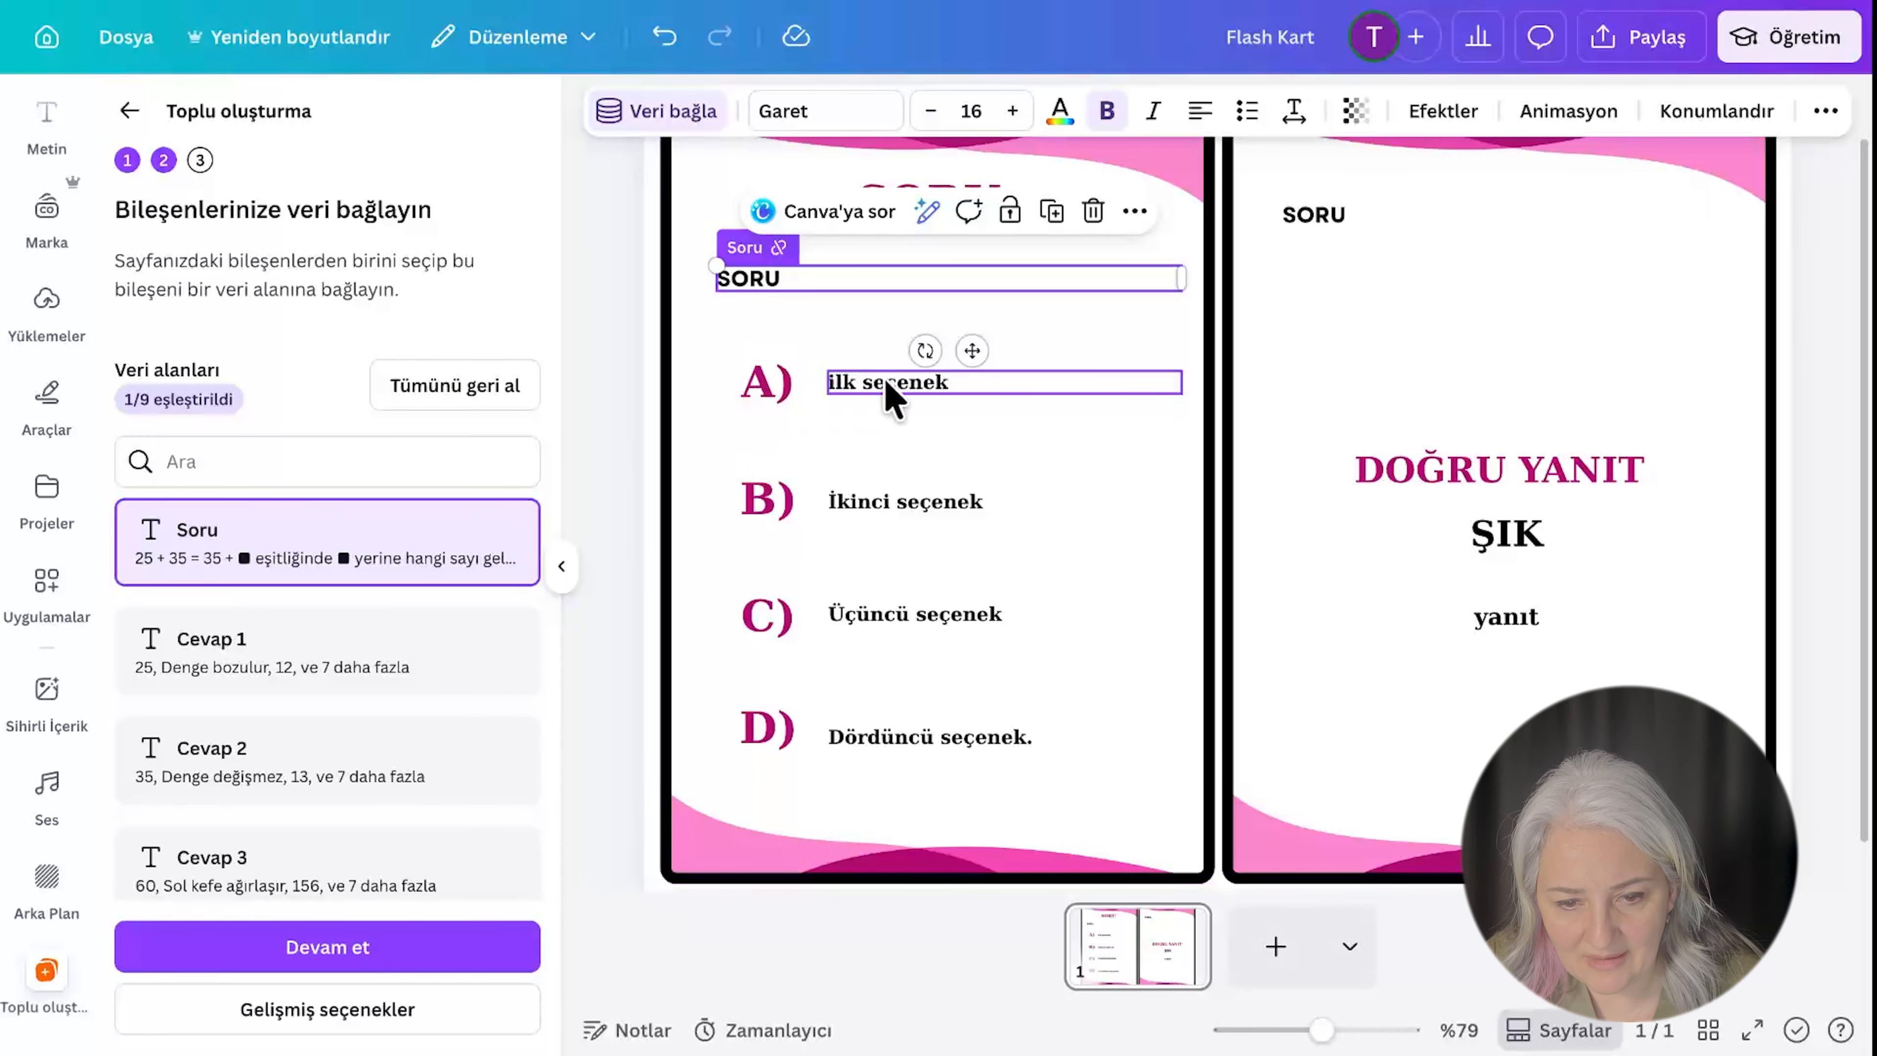
Connect the option A placeholder to the Cevap 1 data field and the option B placeholder to Cevap 2.
click(894, 396)
click(654, 111)
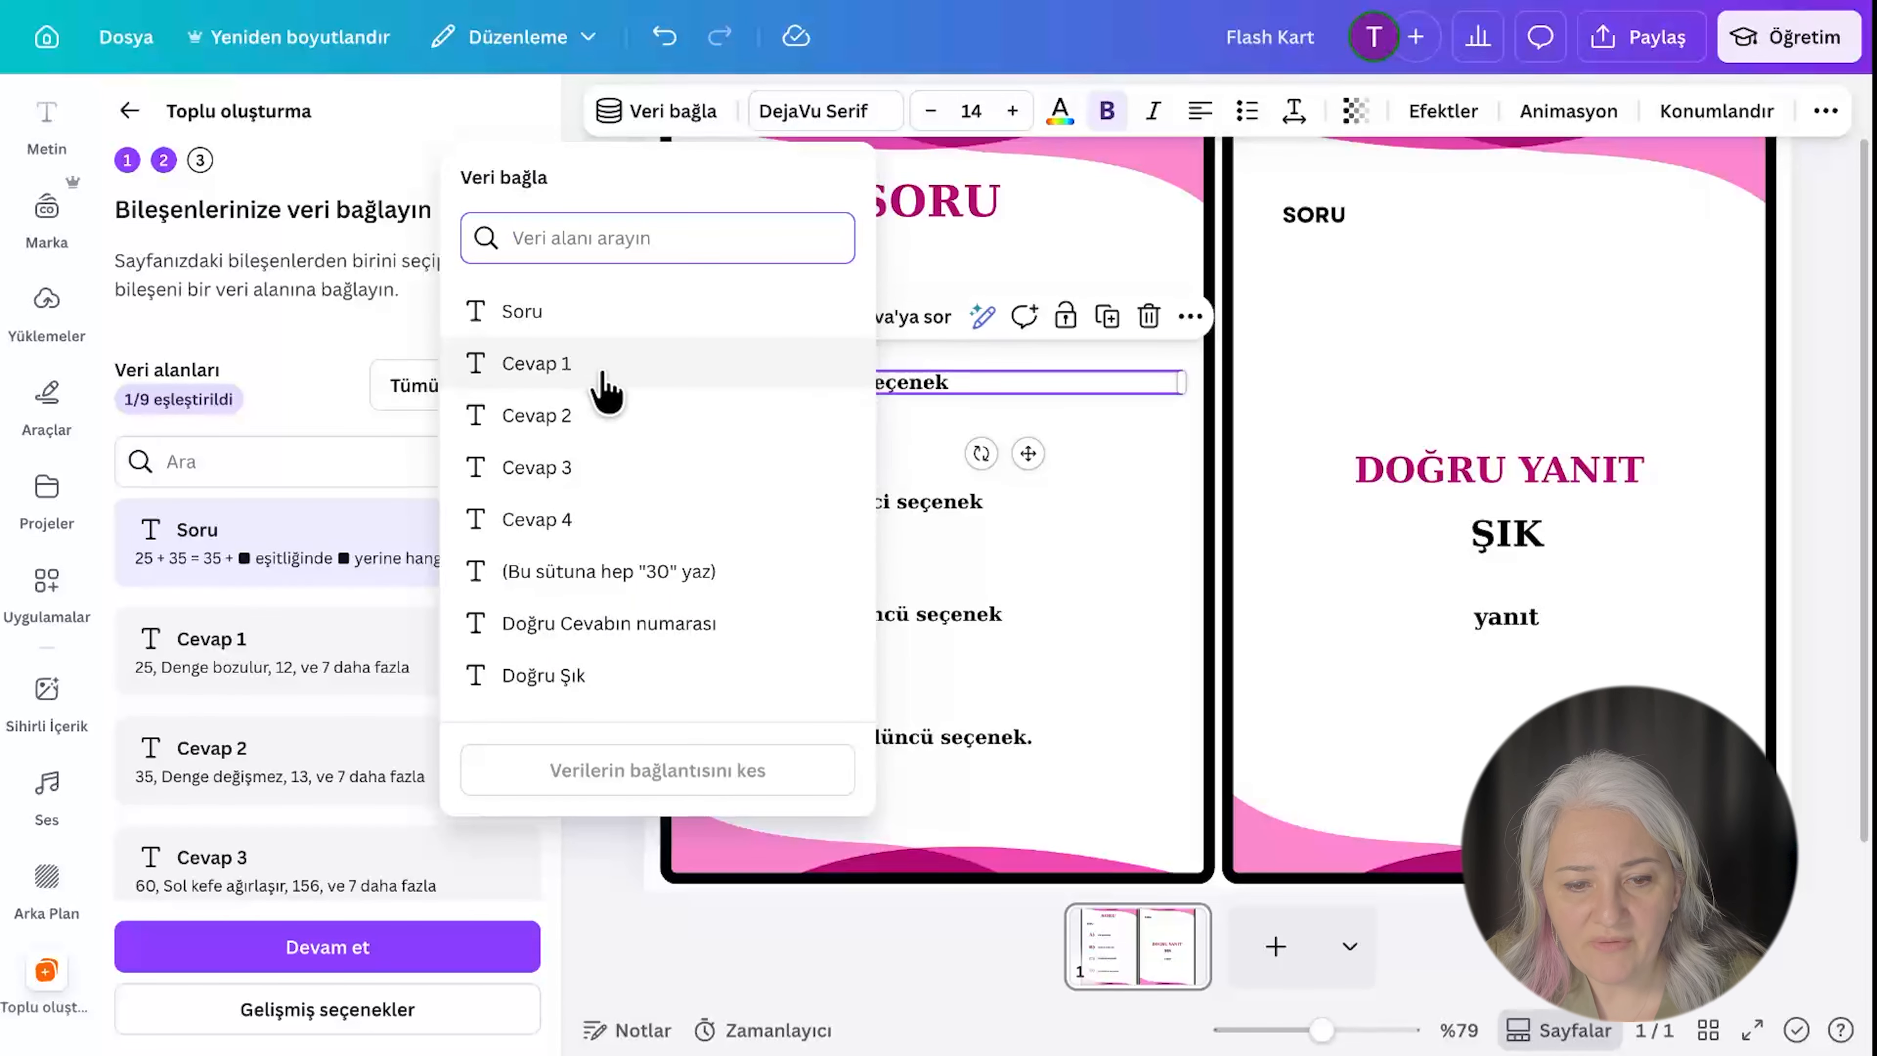
click(580, 373)
key(Tab)
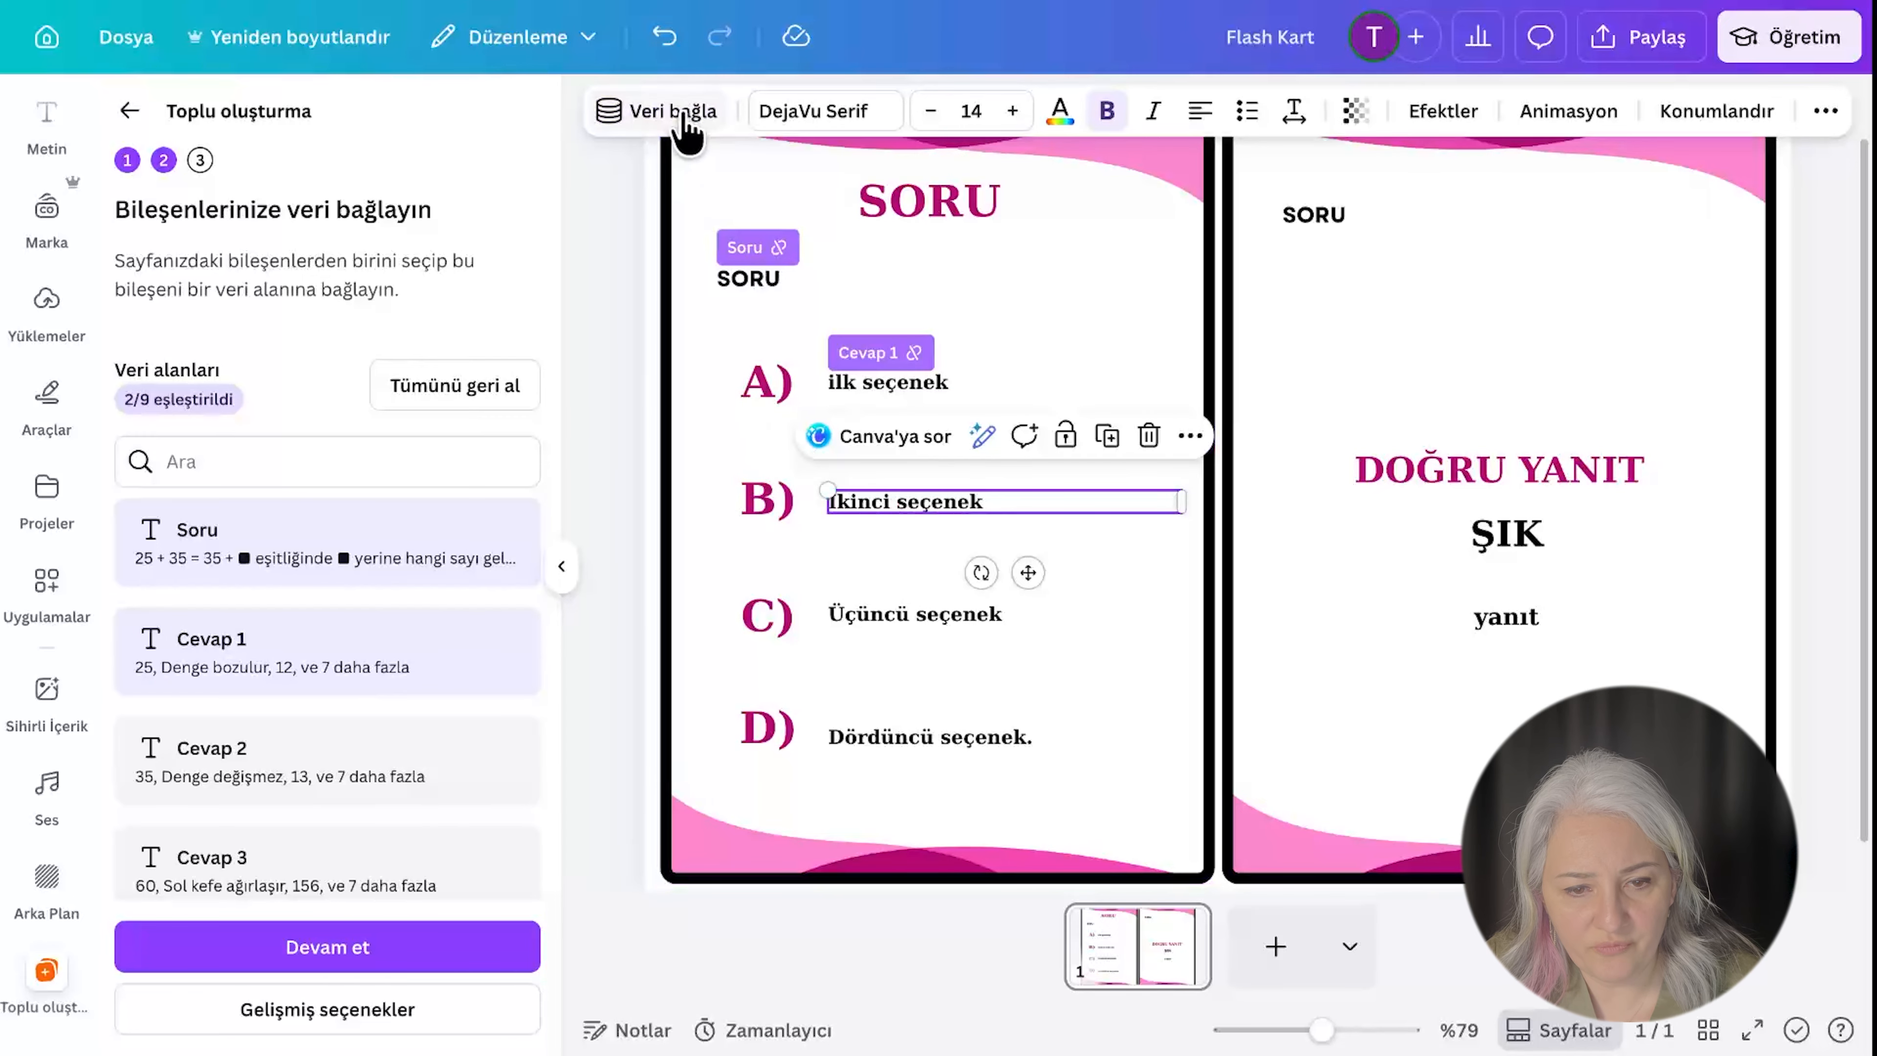
click(650, 110)
click(585, 418)
Connect the option C placeholder to the Cevap 3 data field and the option D placeholder to Cevap 4.
click(932, 624)
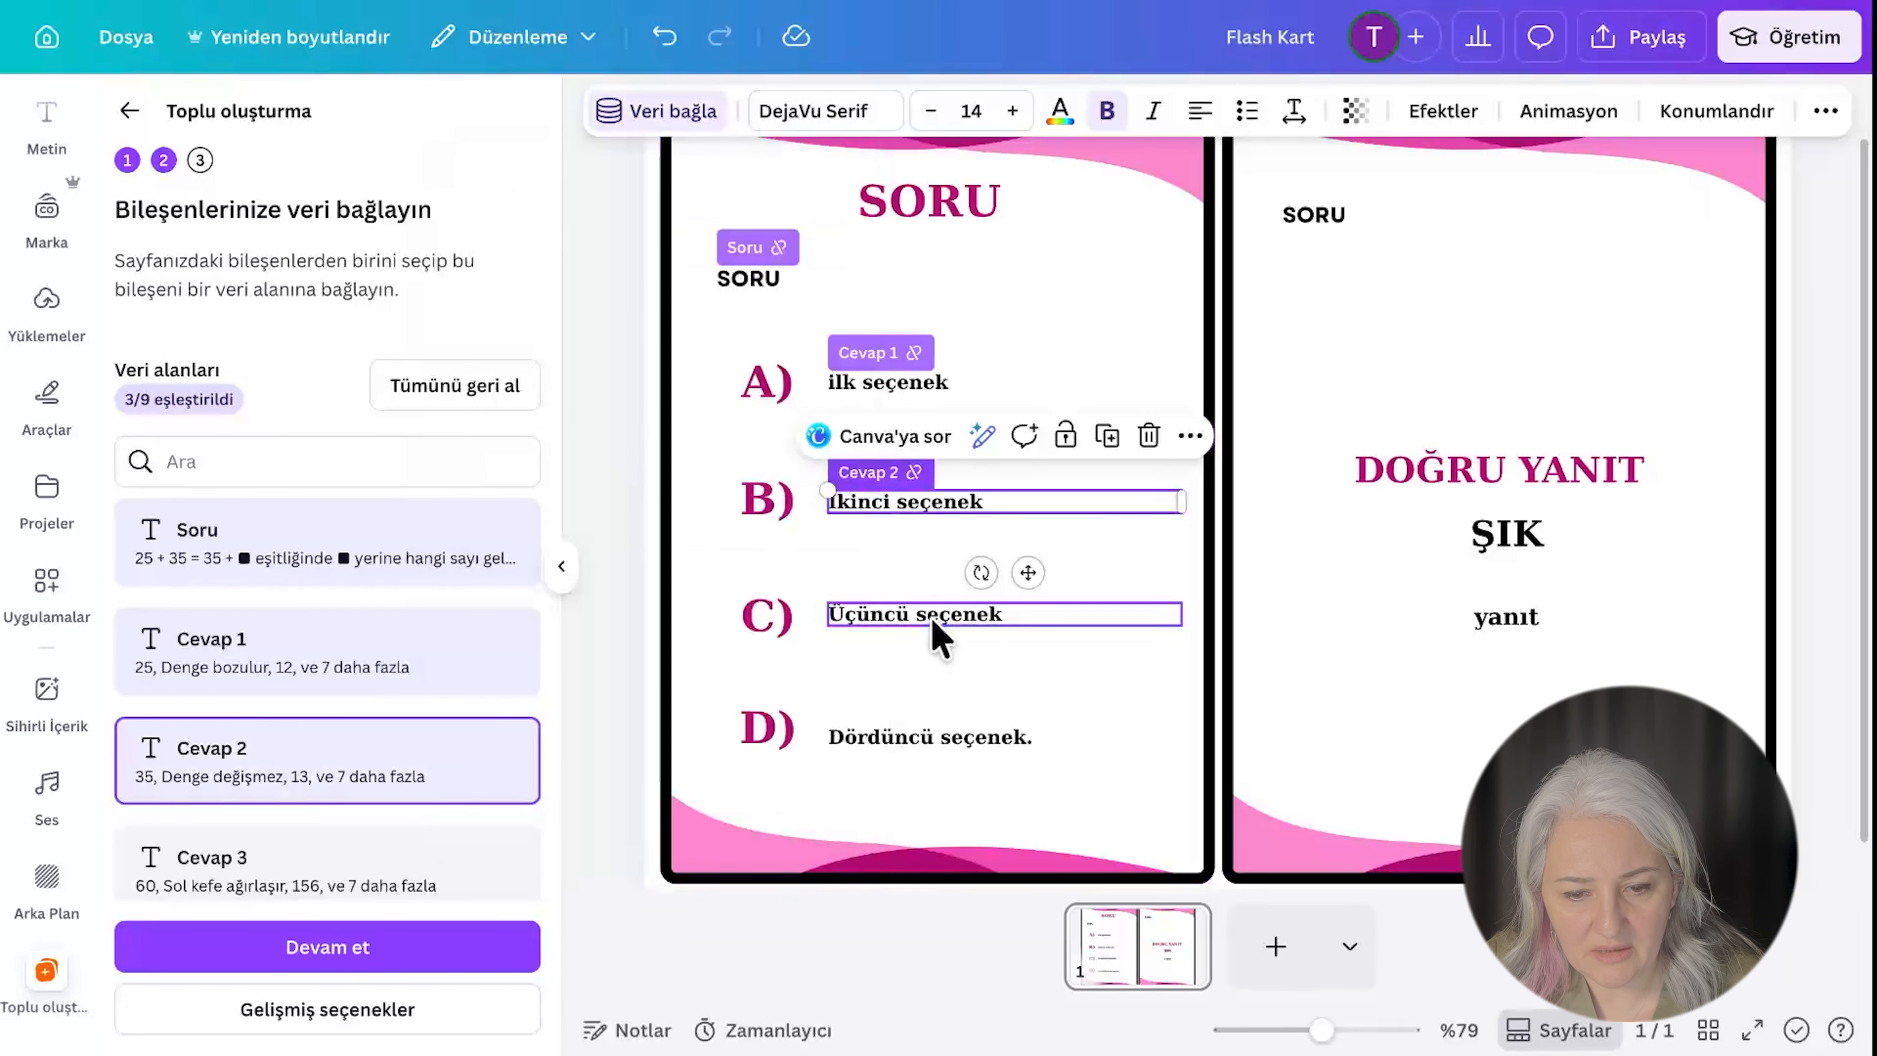
click(650, 111)
click(624, 480)
key(Tab)
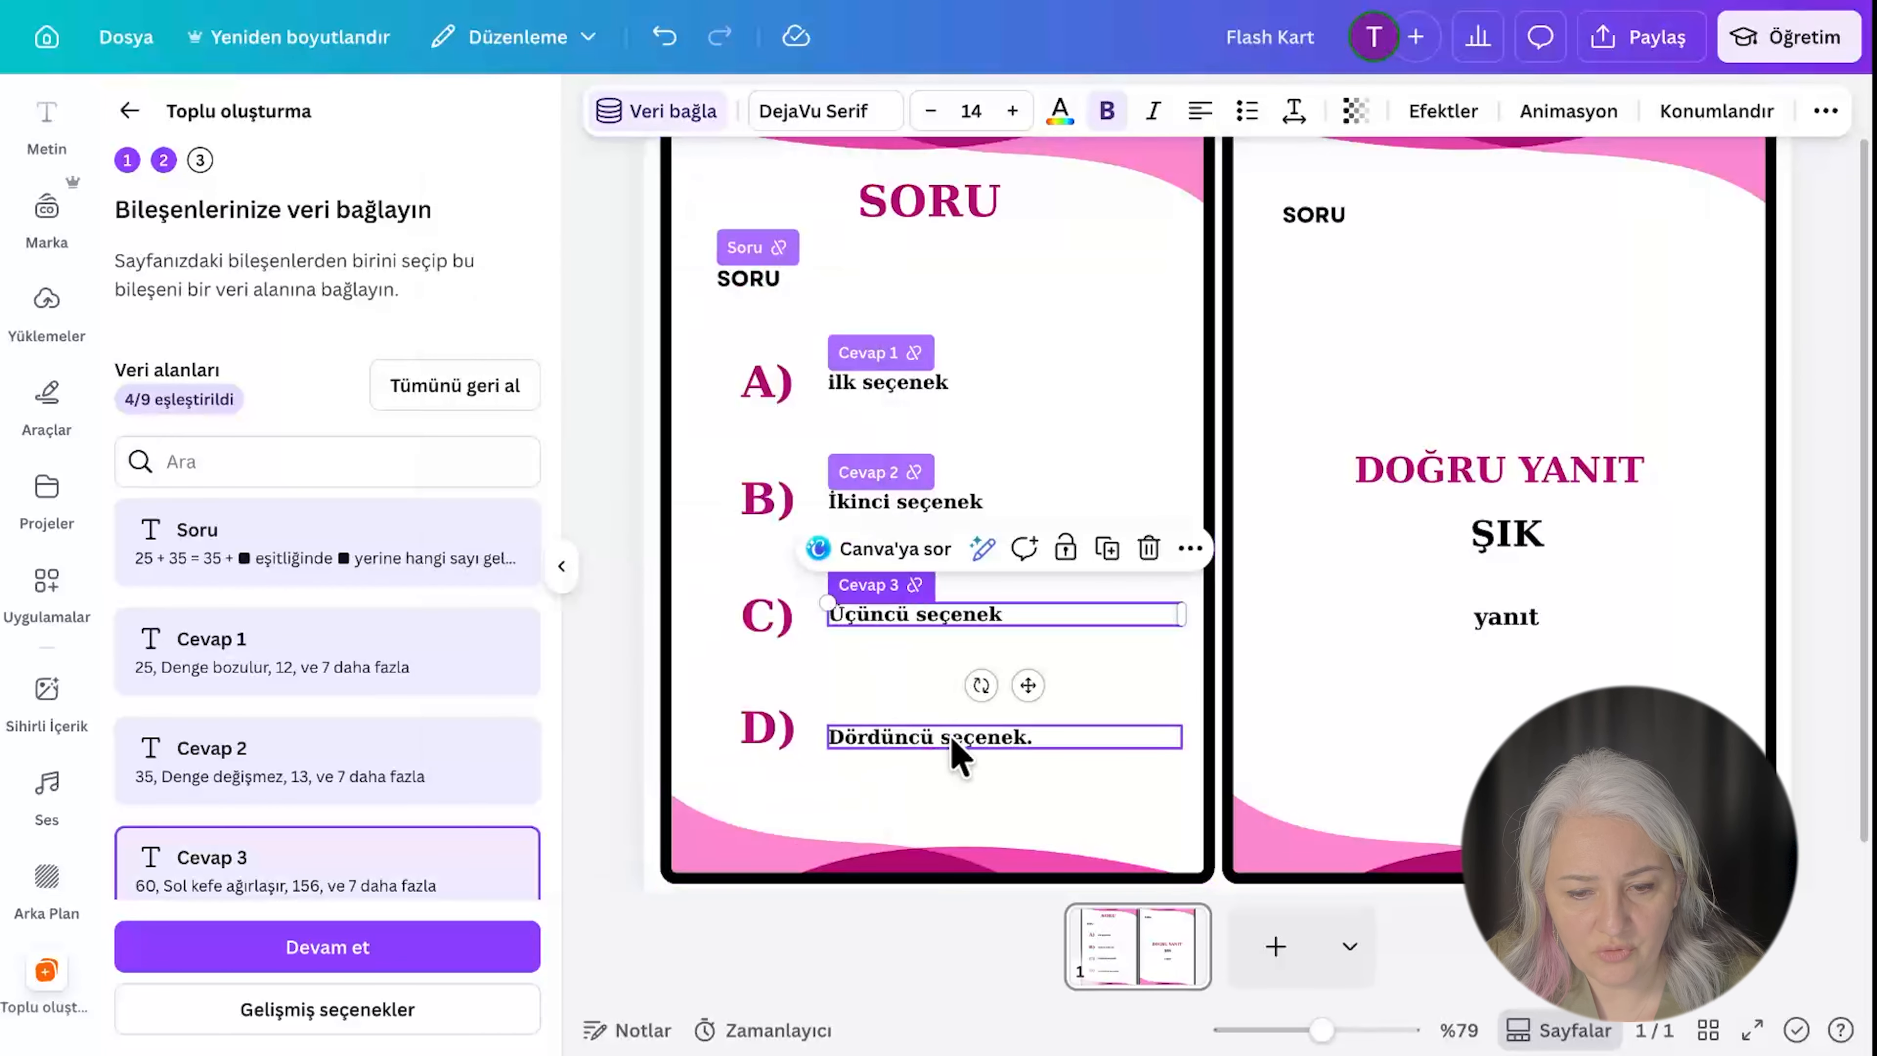
click(650, 111)
click(621, 521)
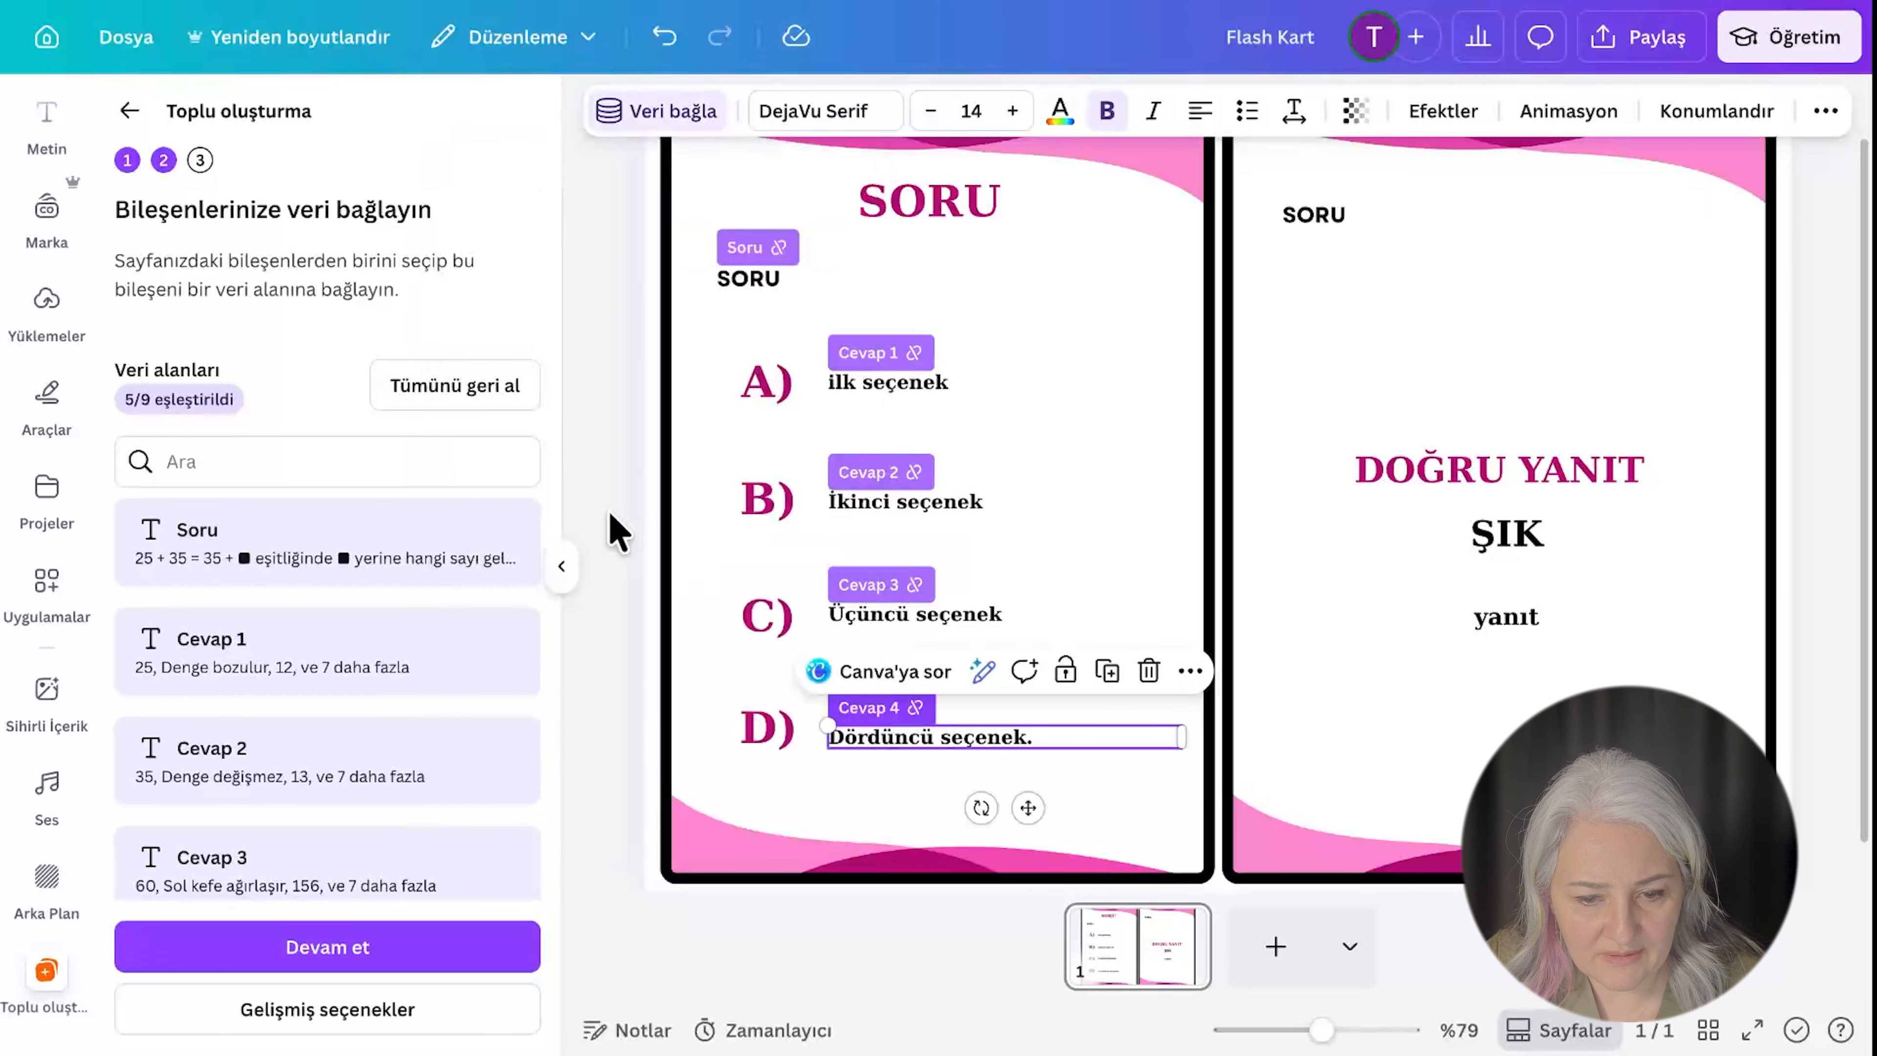
Connect the SORU placeholder on the answer card to the Soru data field.
scroll(1404, 543, up, 1)
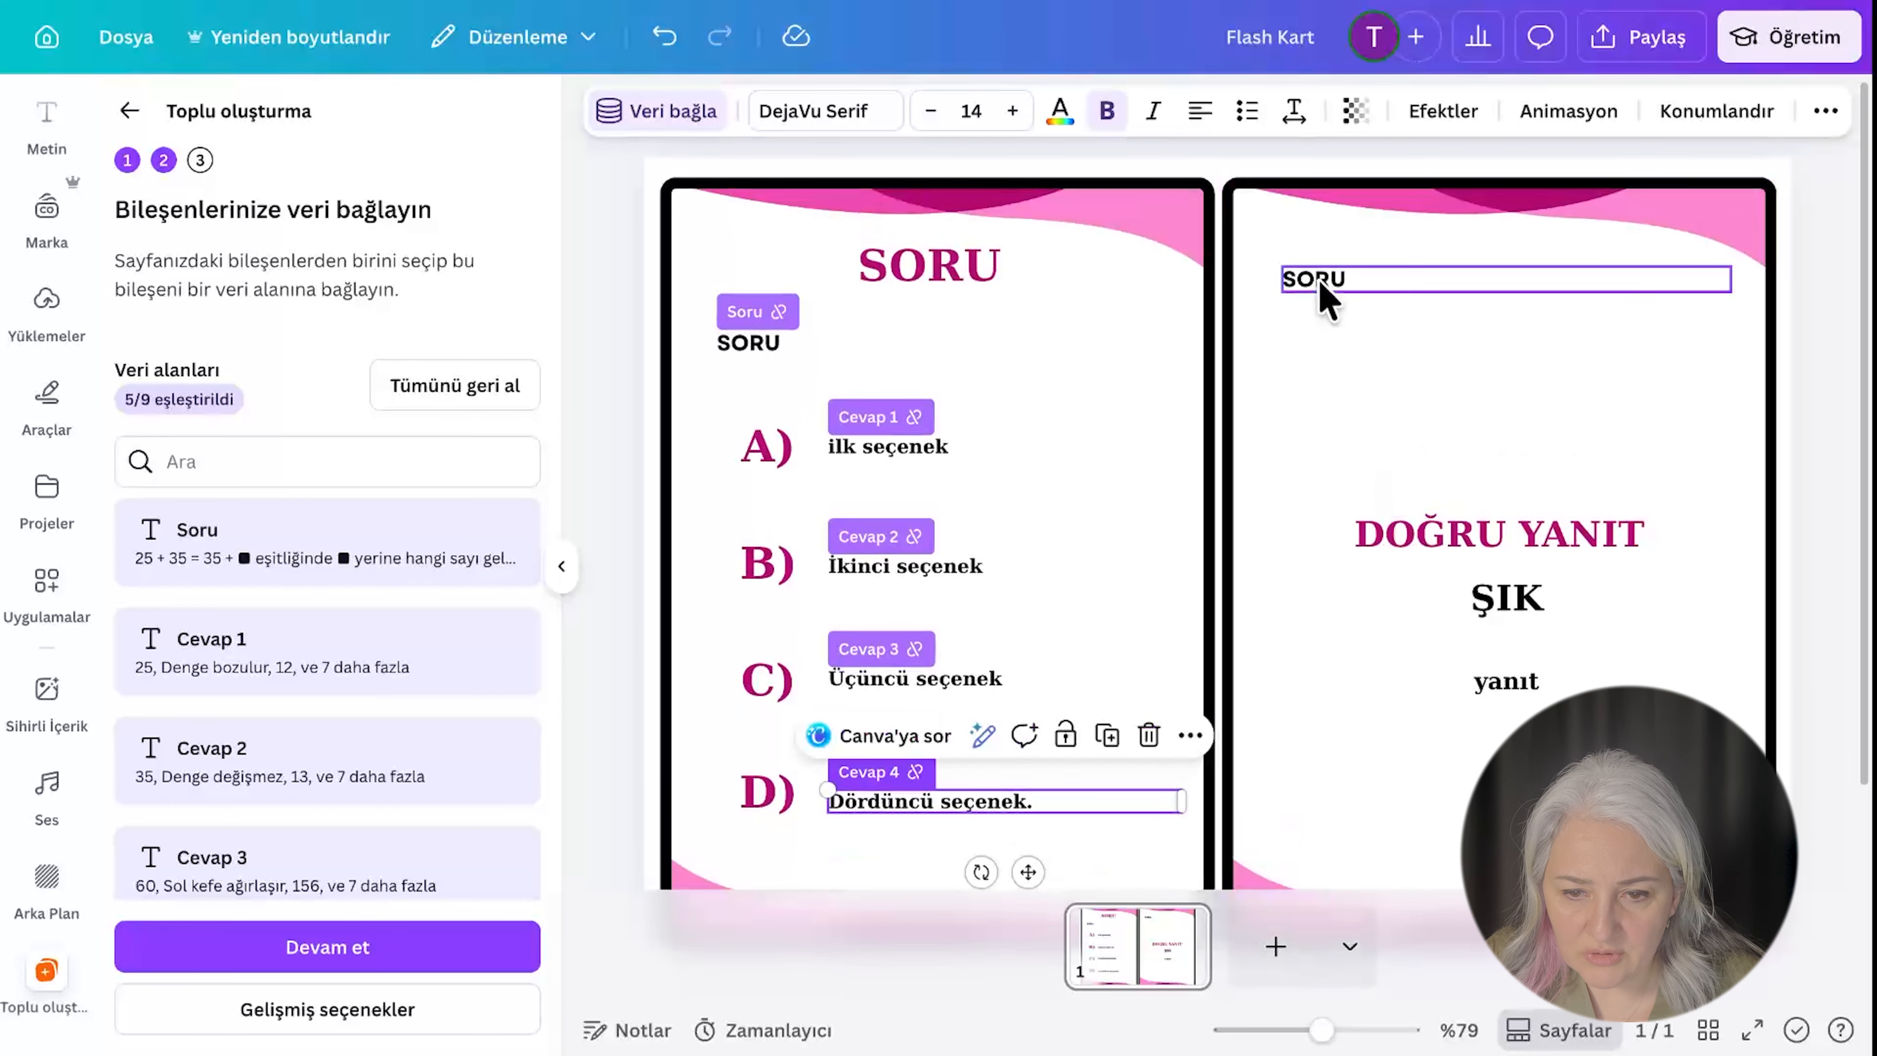
click(1413, 288)
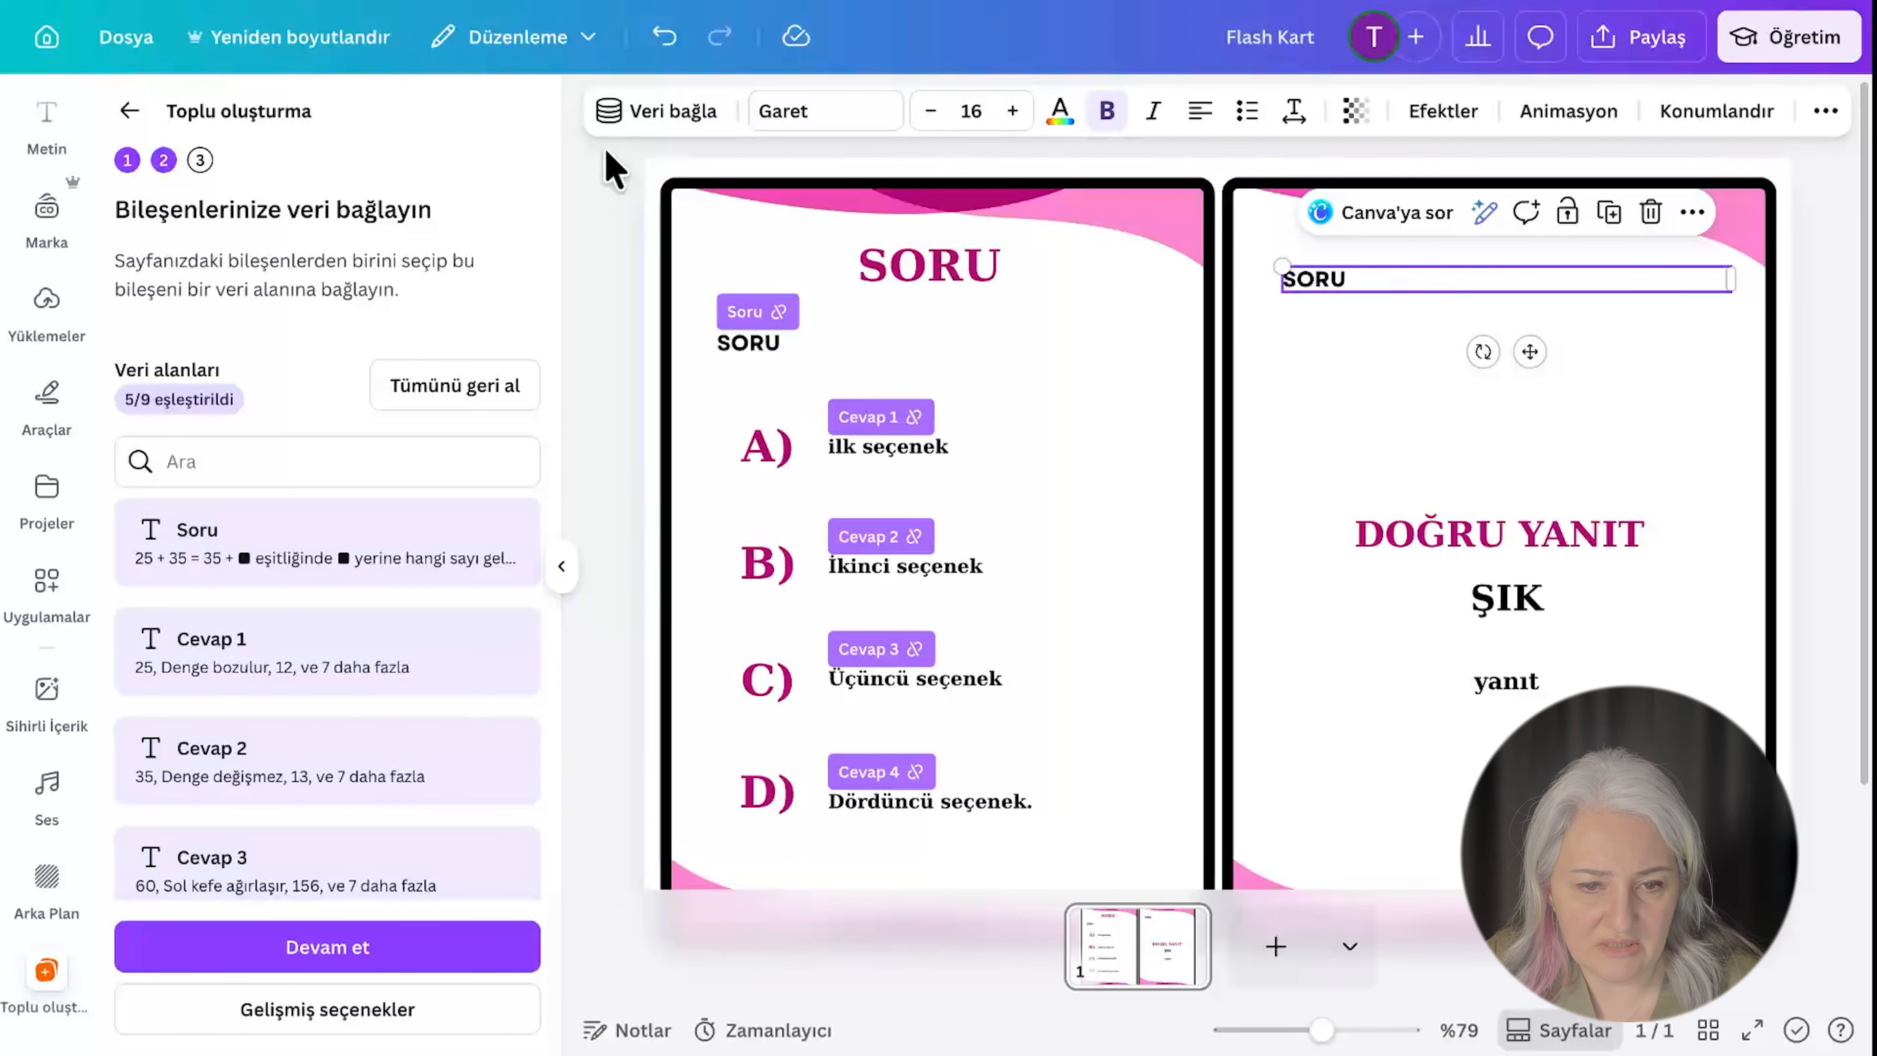
click(650, 111)
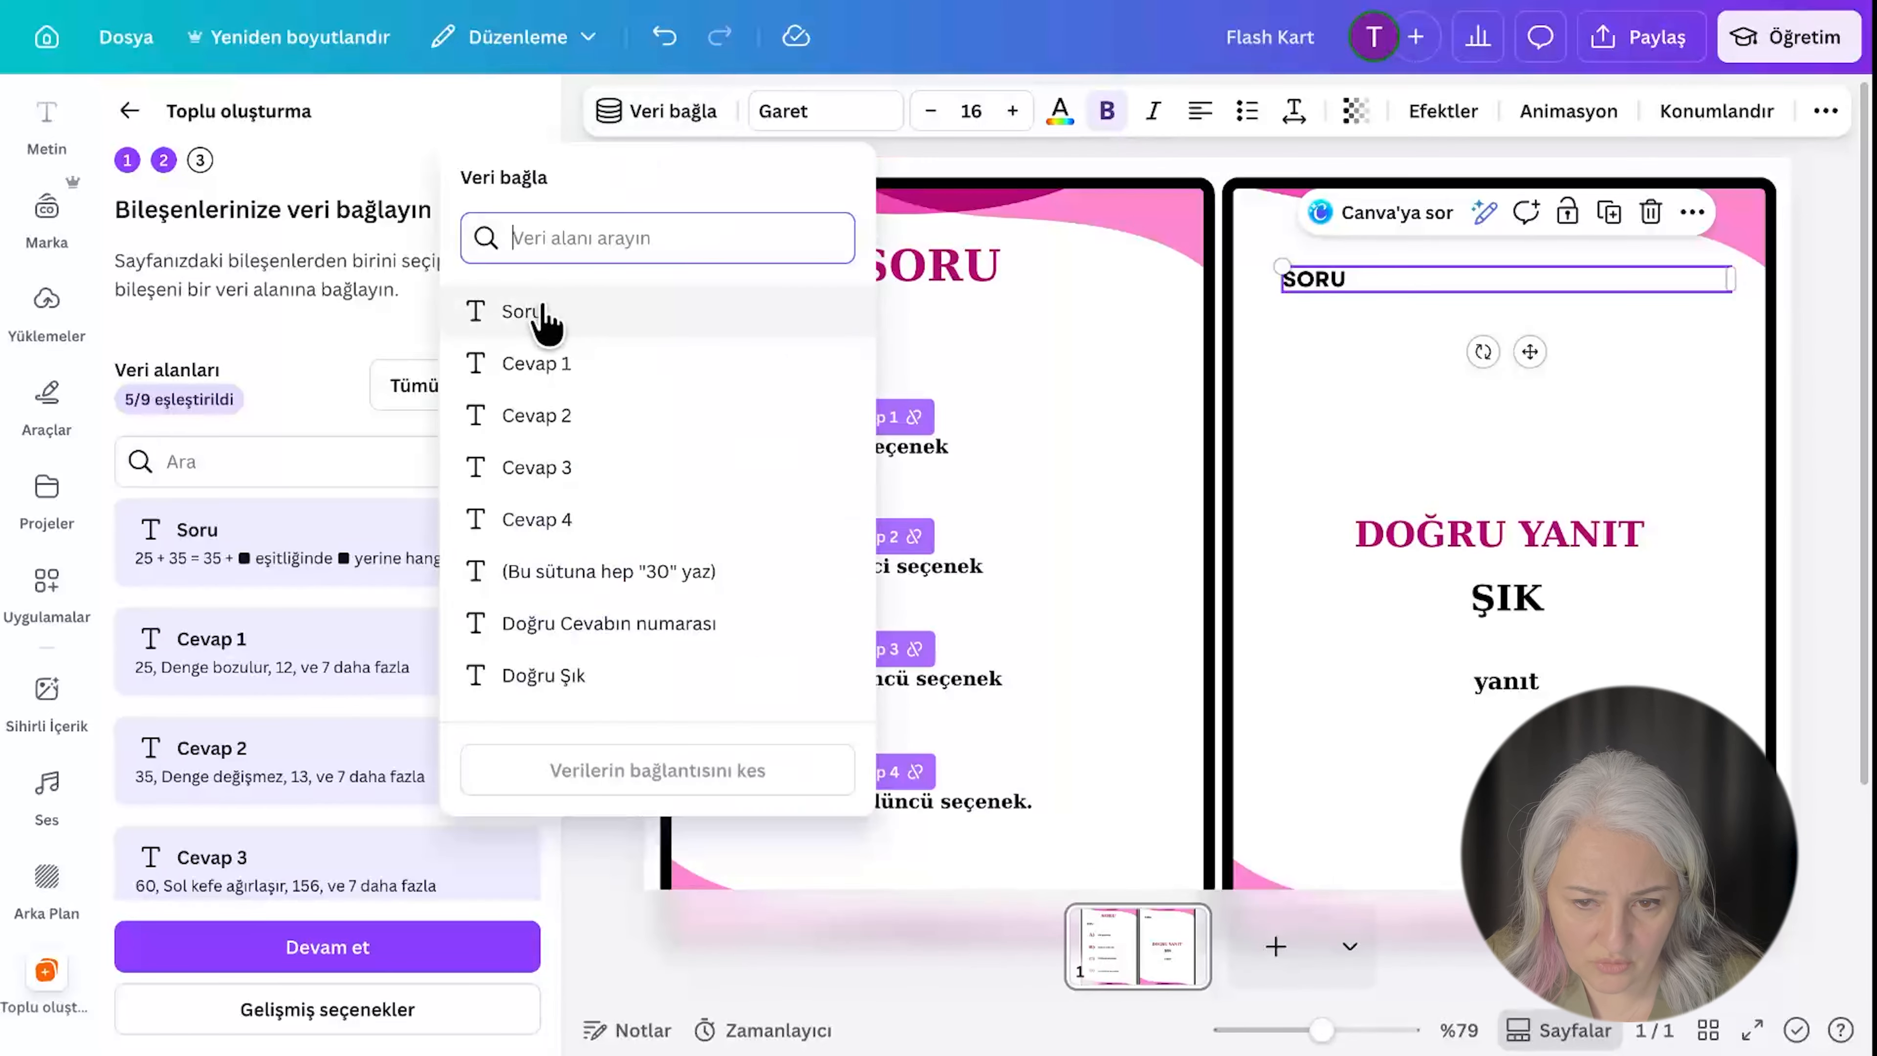
click(526, 316)
On the answer card, connect the ŞIK placeholder to Doğru Şık and the yanıt placeholder to Doğru Cevap Metni.
click(1521, 607)
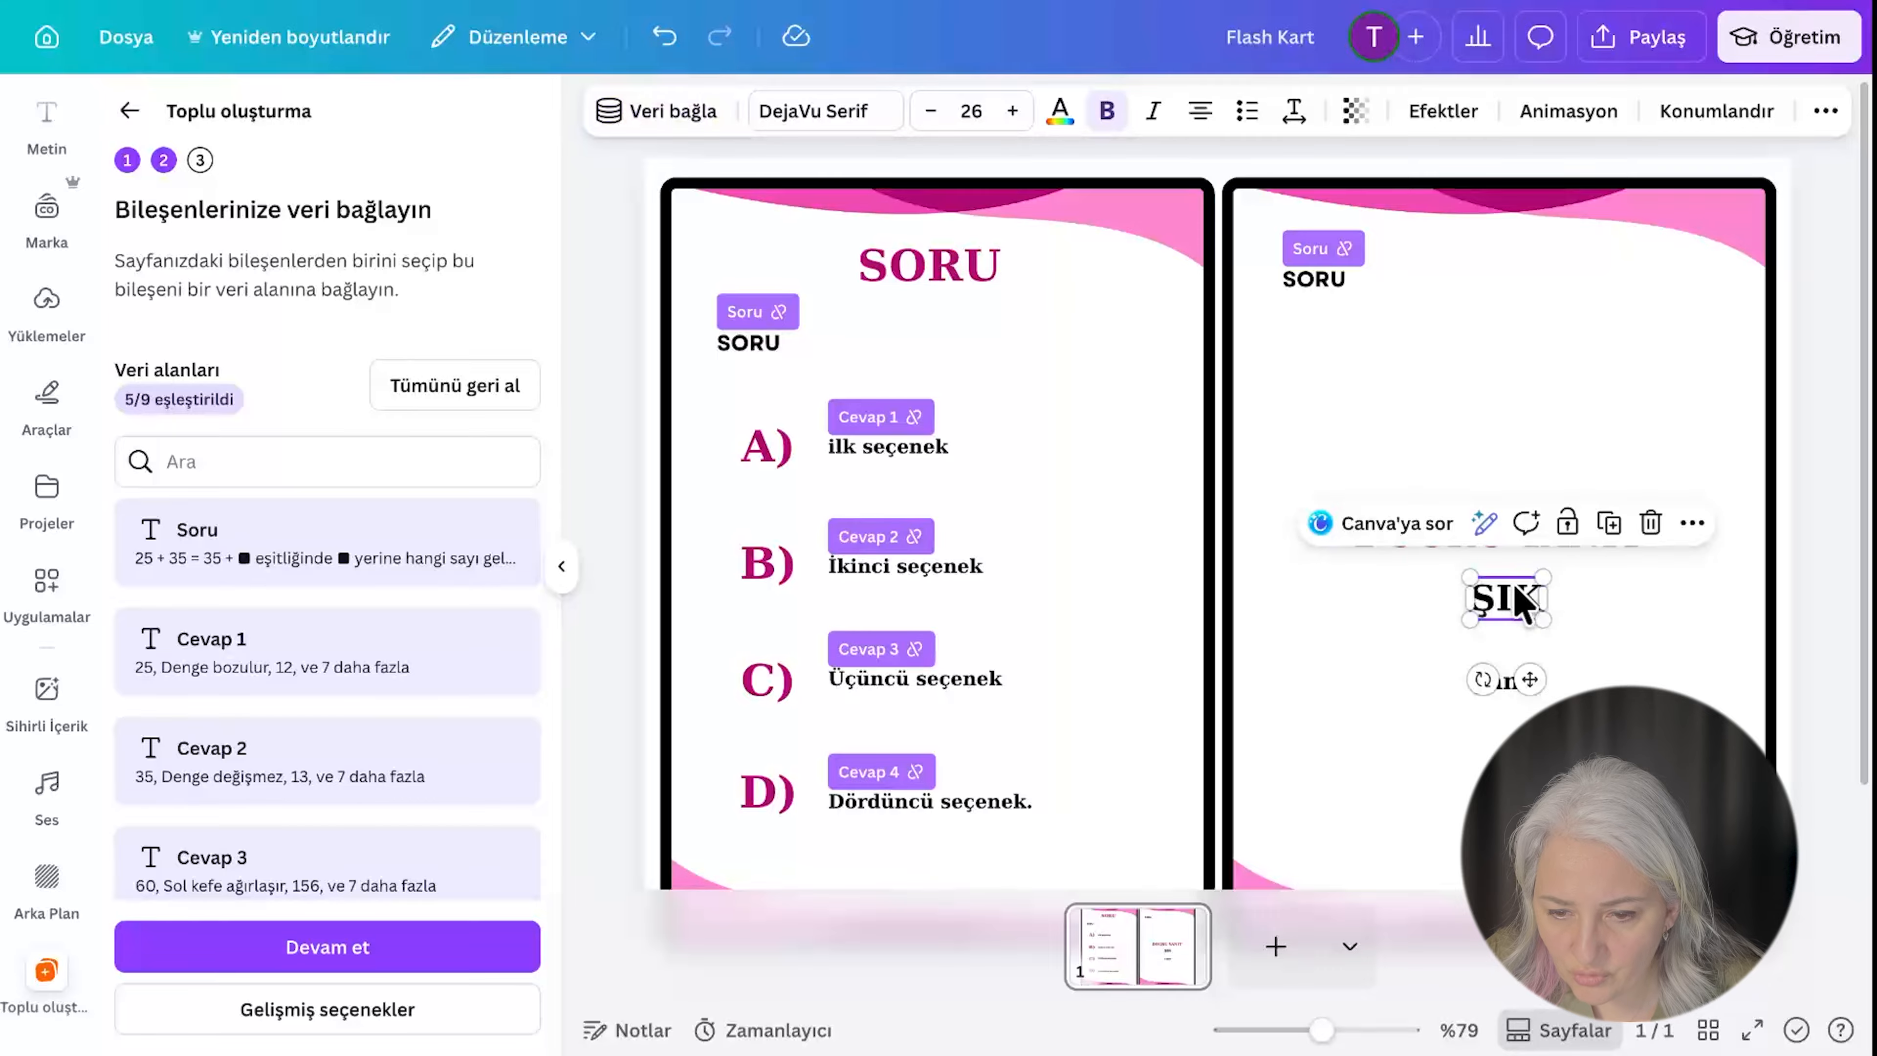
click(659, 115)
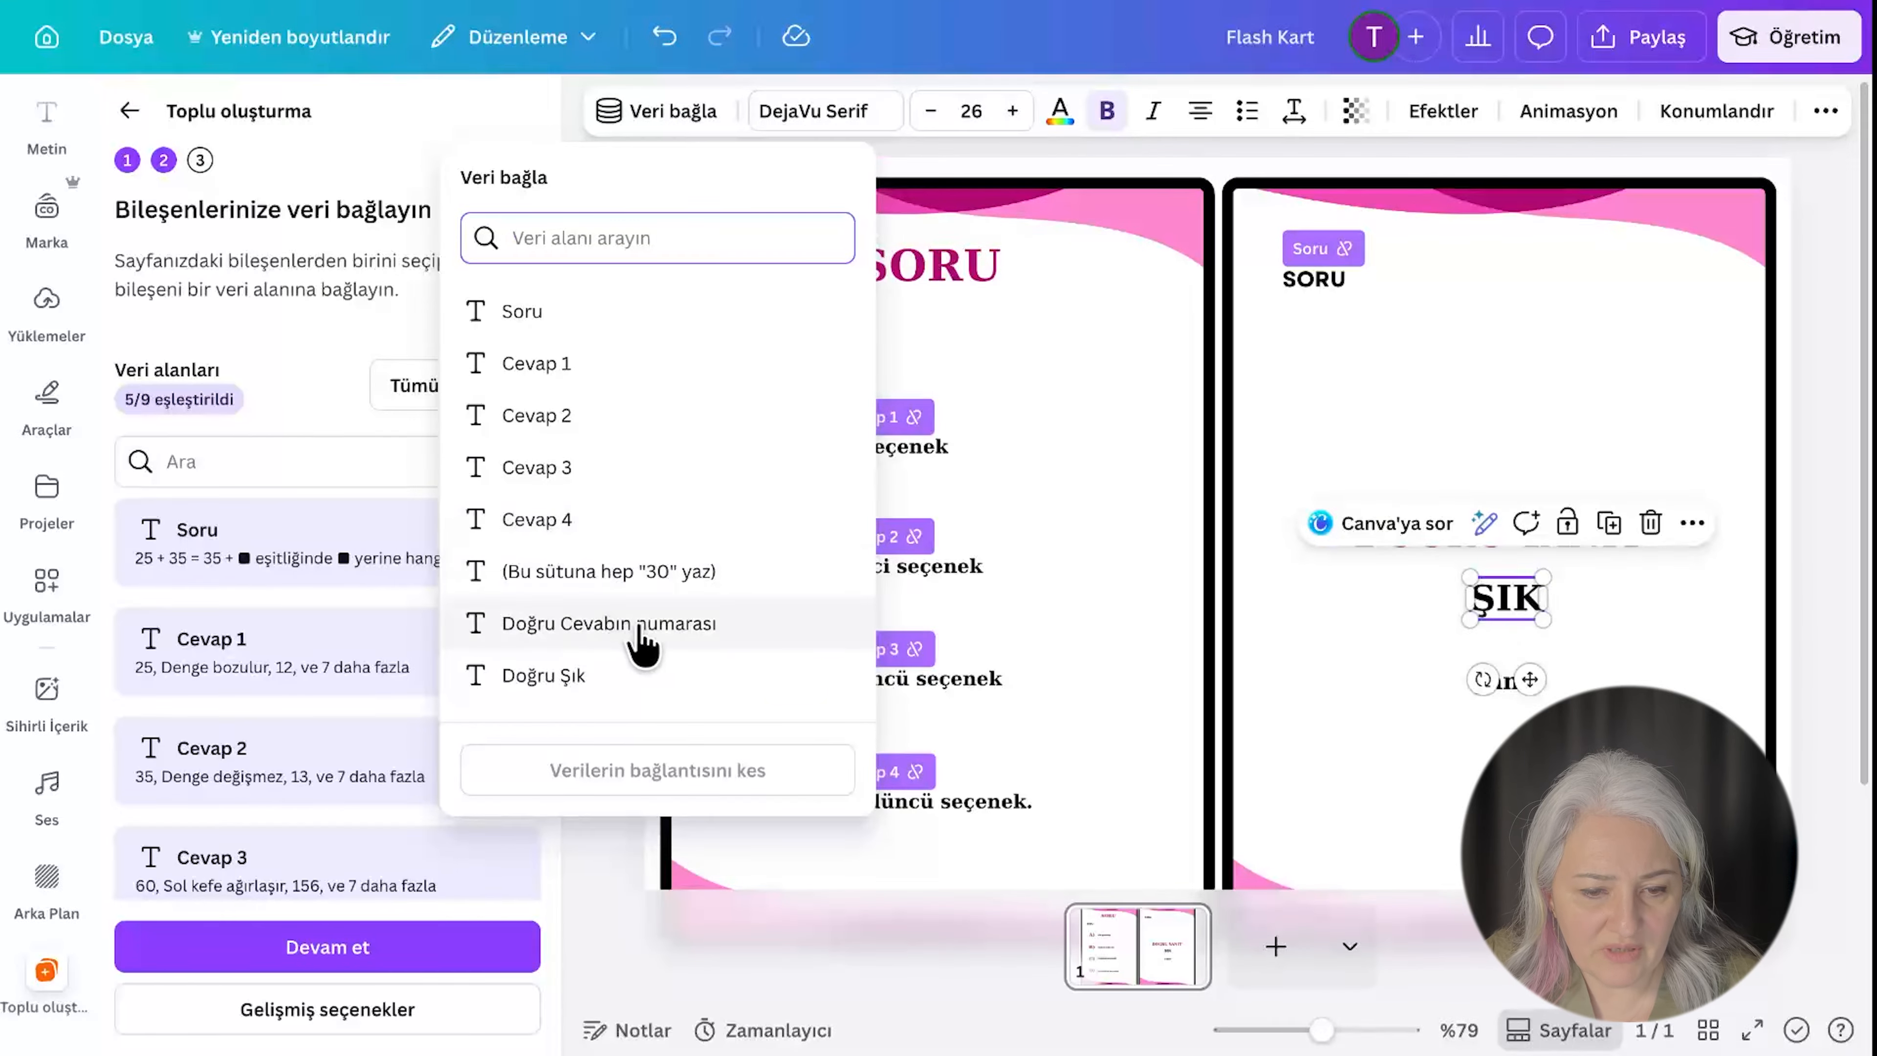
click(541, 676)
click(1511, 682)
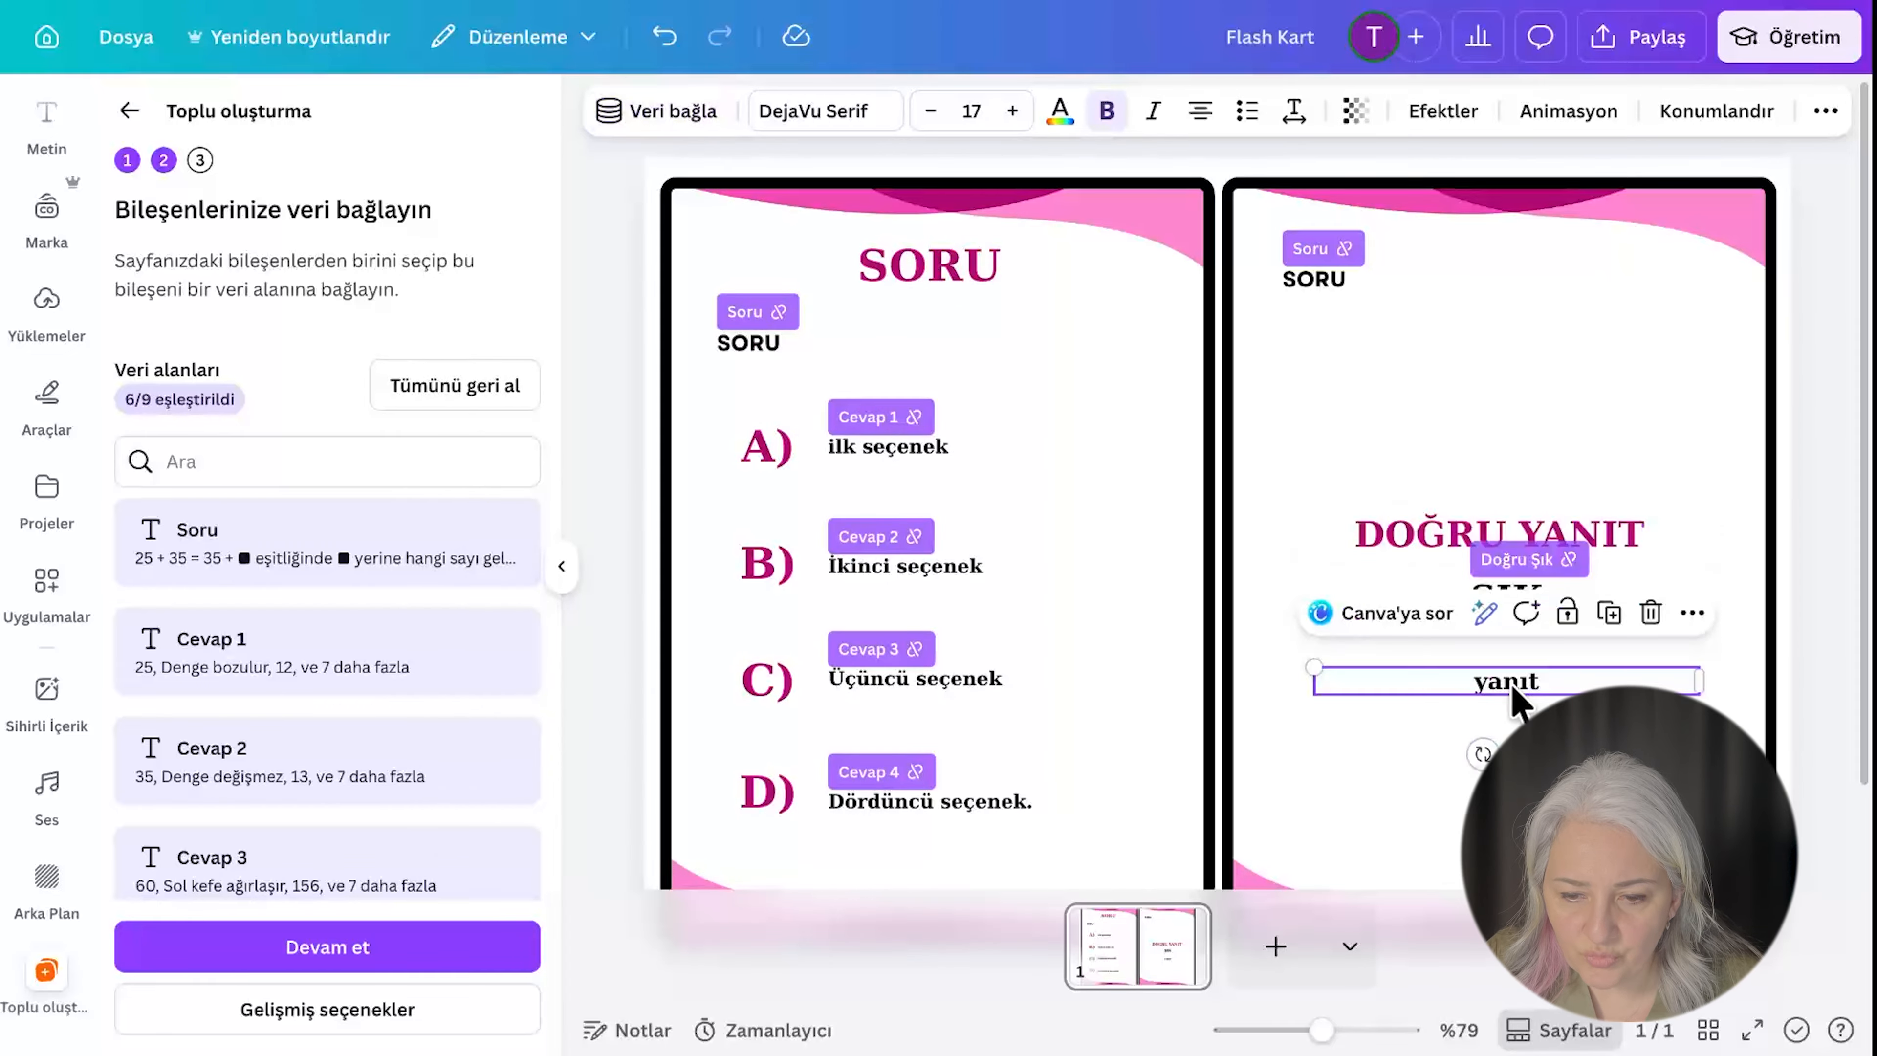
click(674, 114)
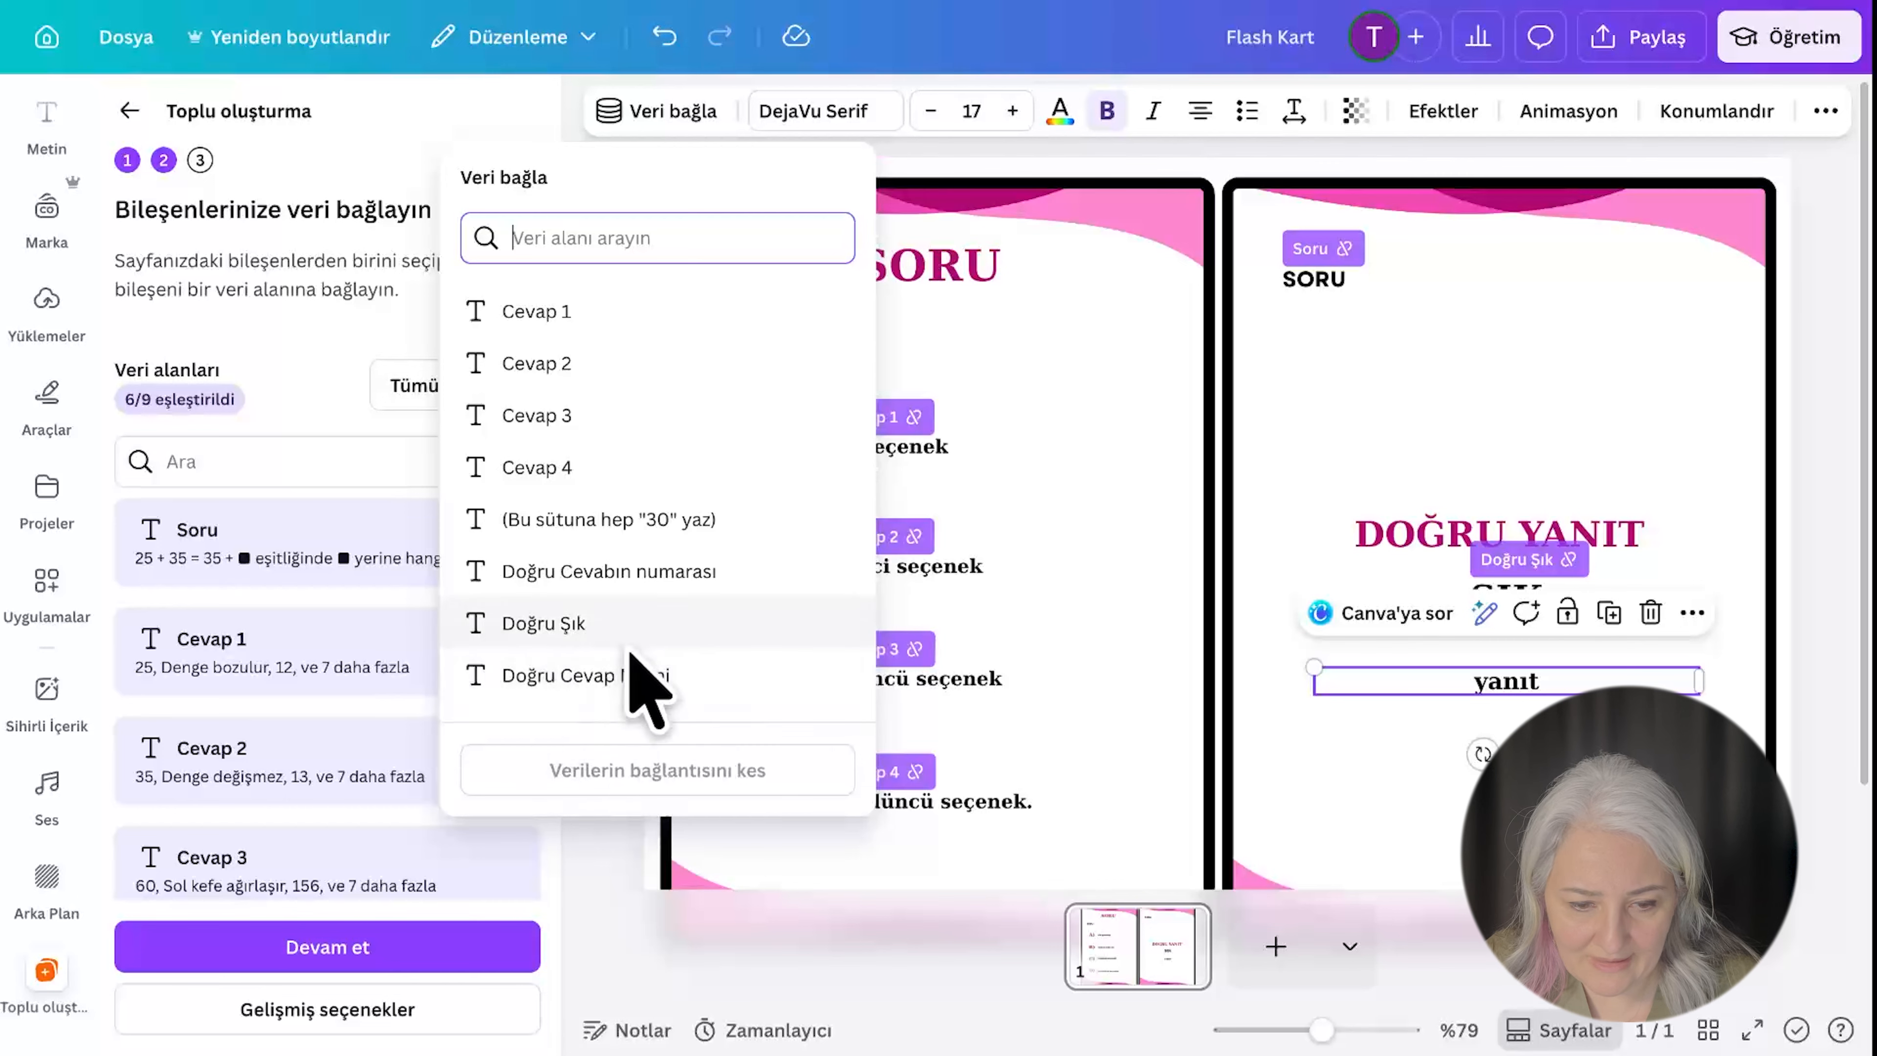
click(627, 673)
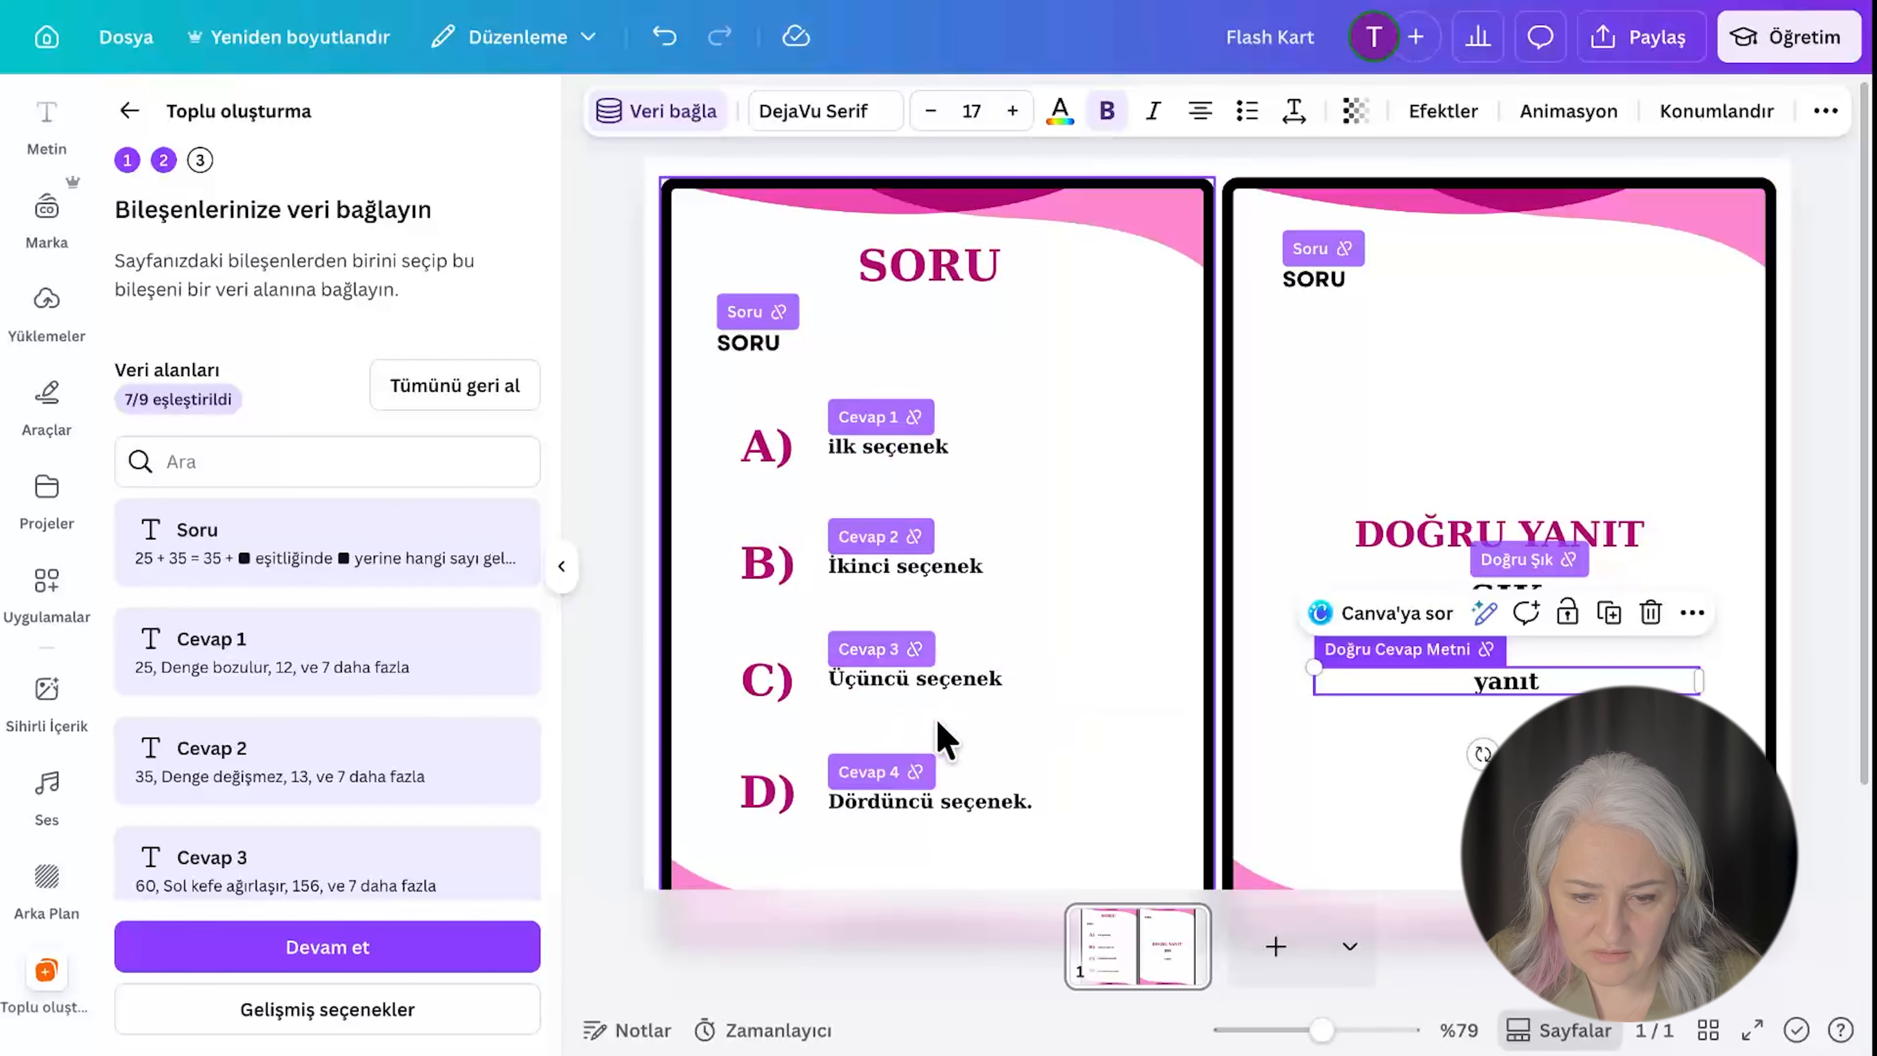
Apply the connected data and generate 10 flash card designs with all rows selected.
click(348, 953)
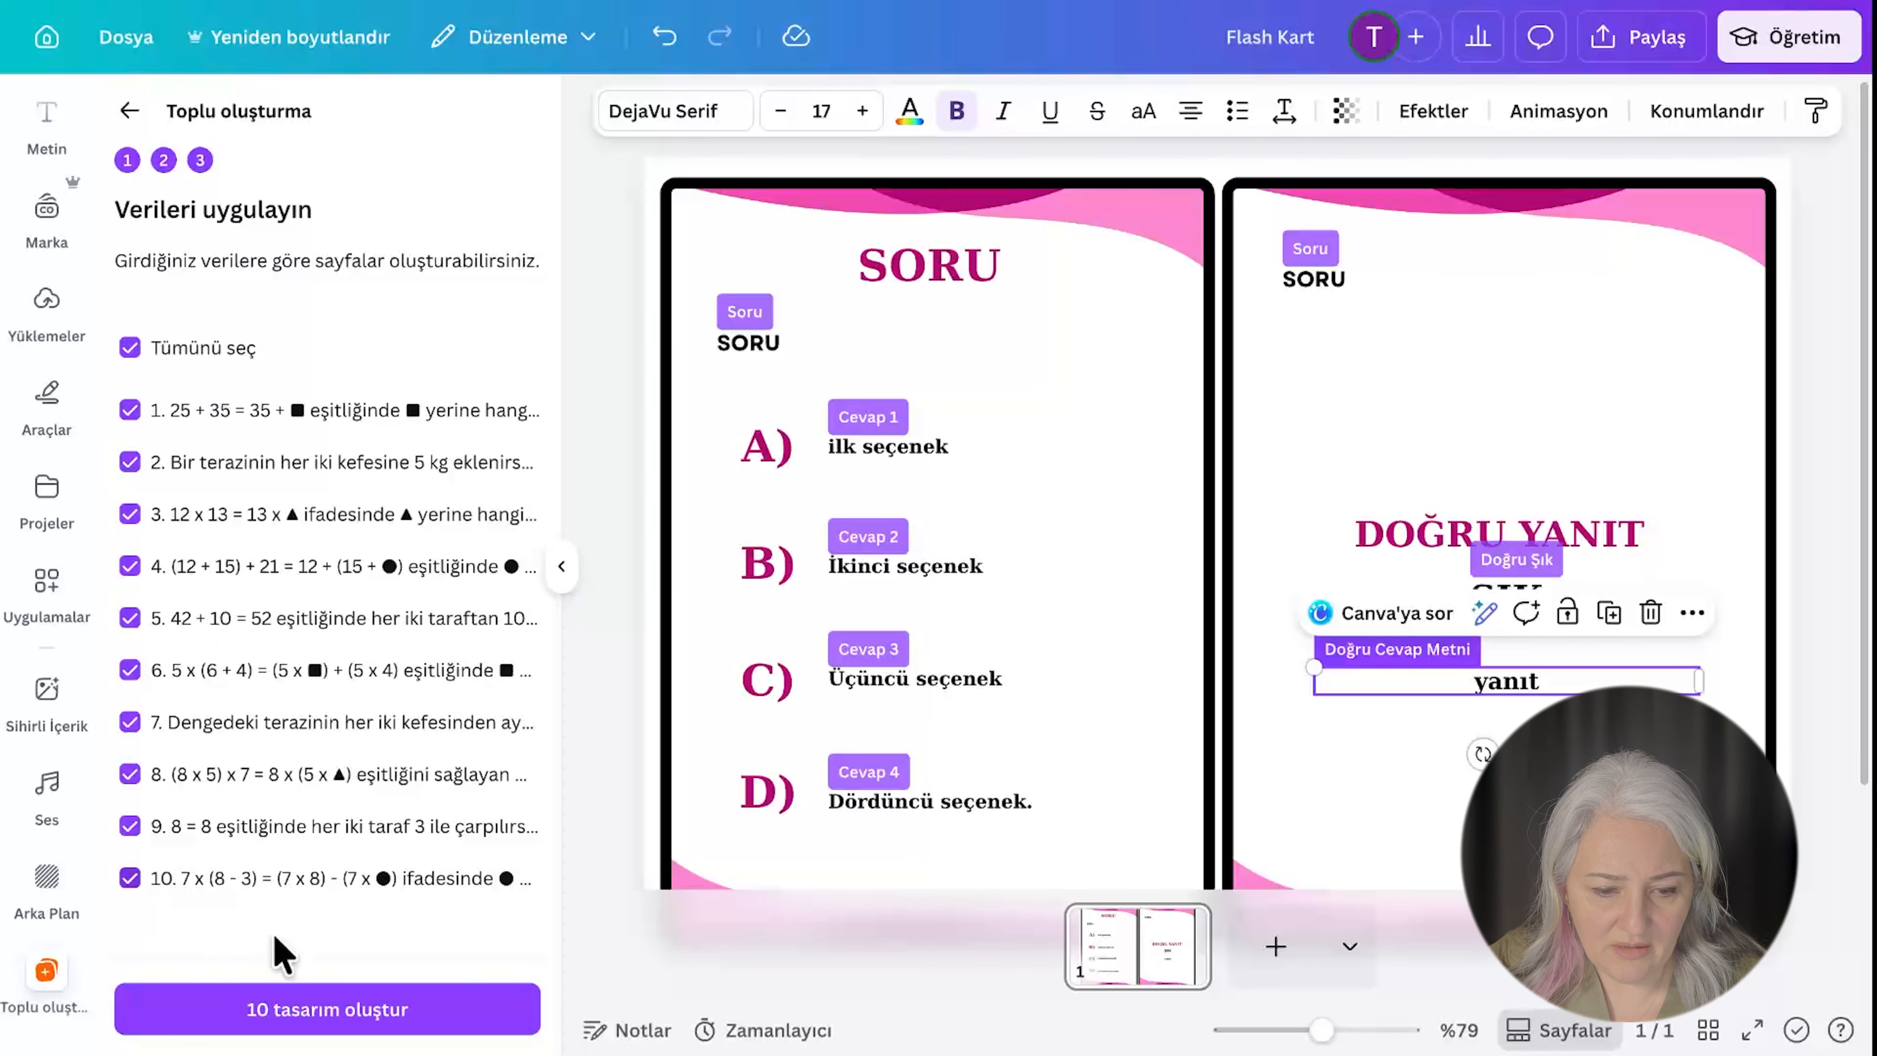
click(377, 1020)
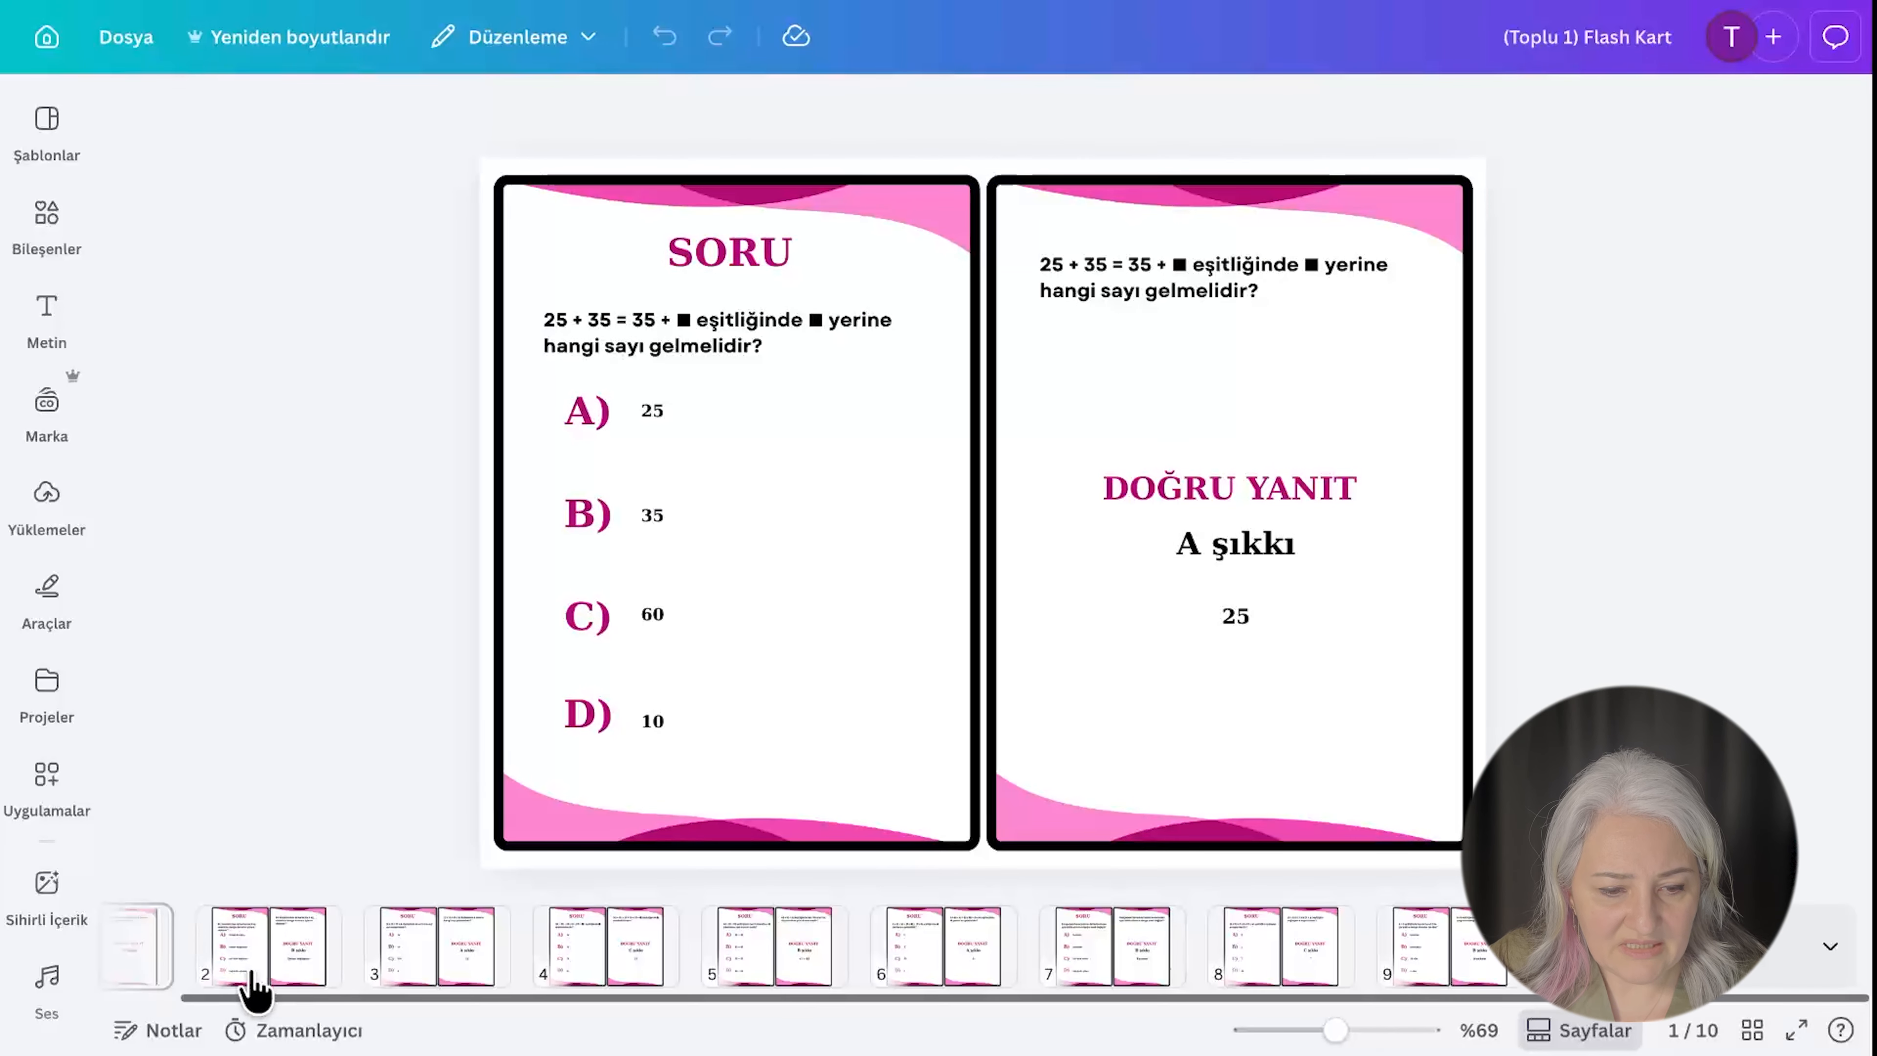
Review the generated flash cards on pages 2 to 10, checking each question, its options and the correct answer.
click(283, 972)
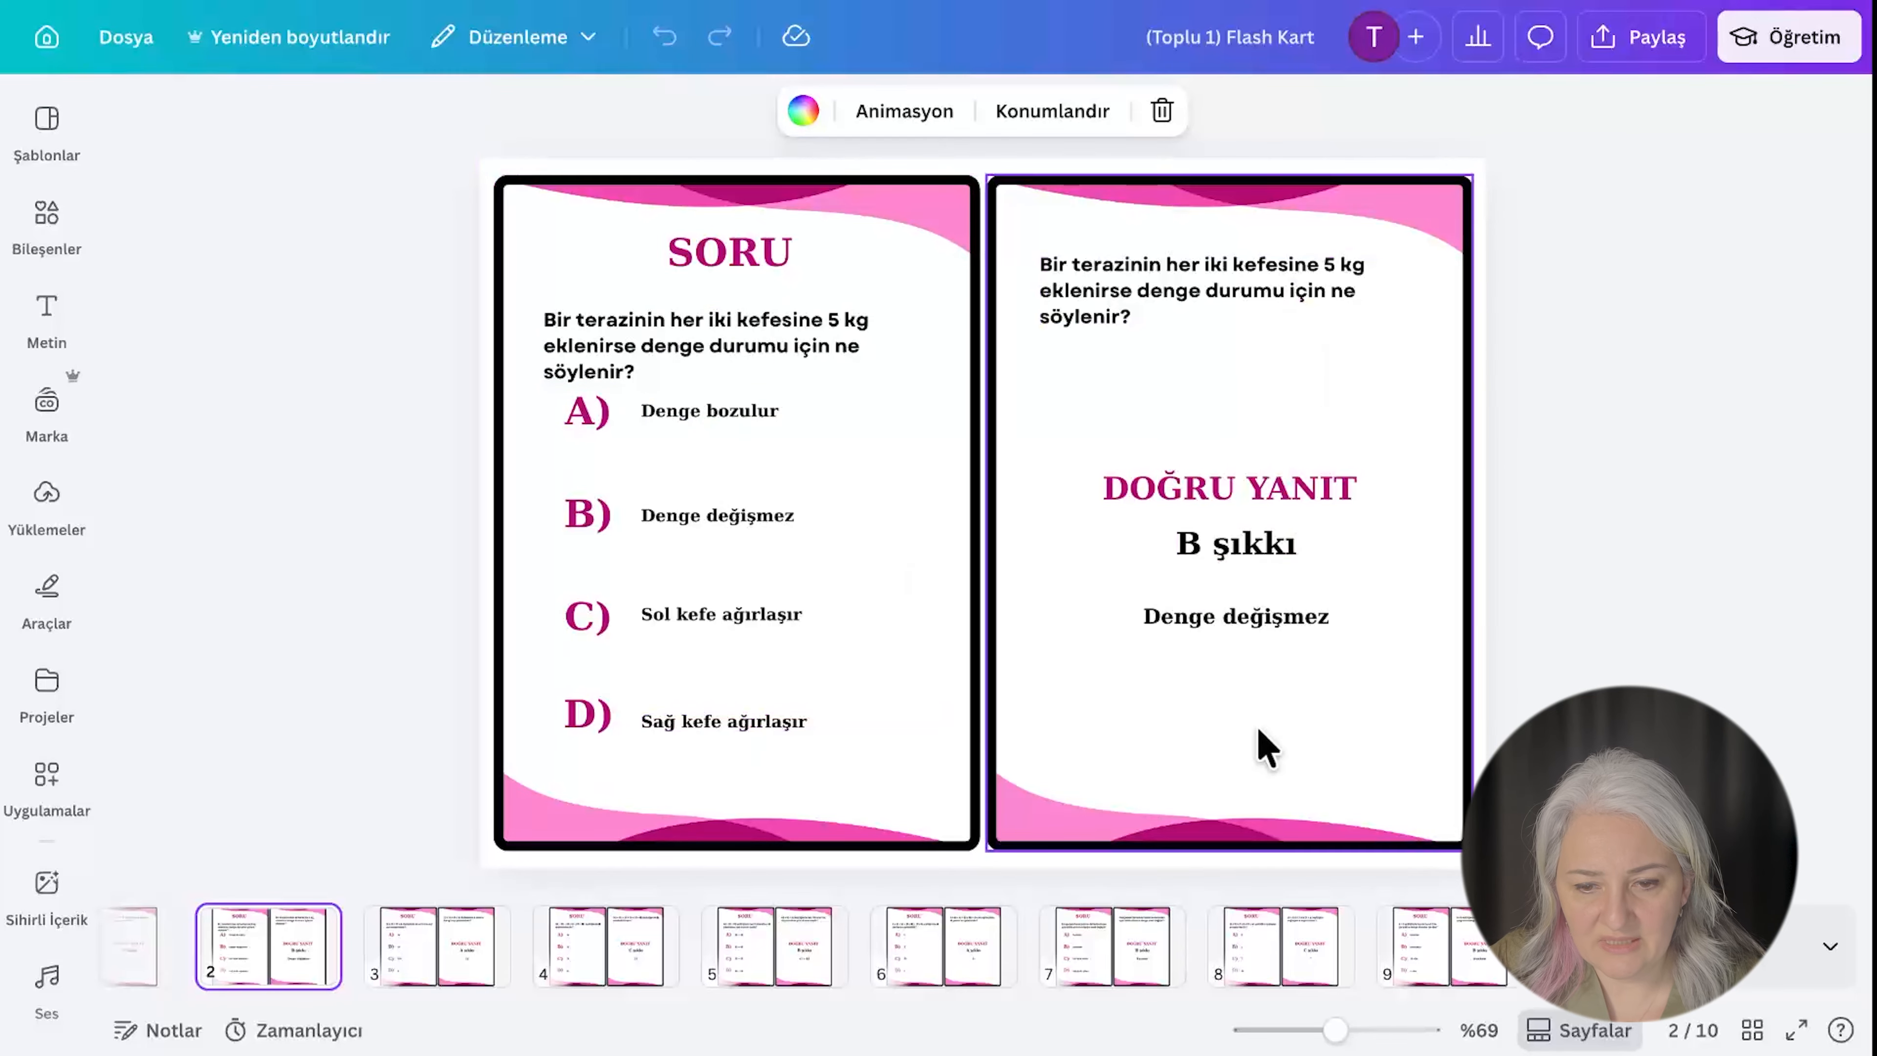
click(1246, 551)
click(1304, 621)
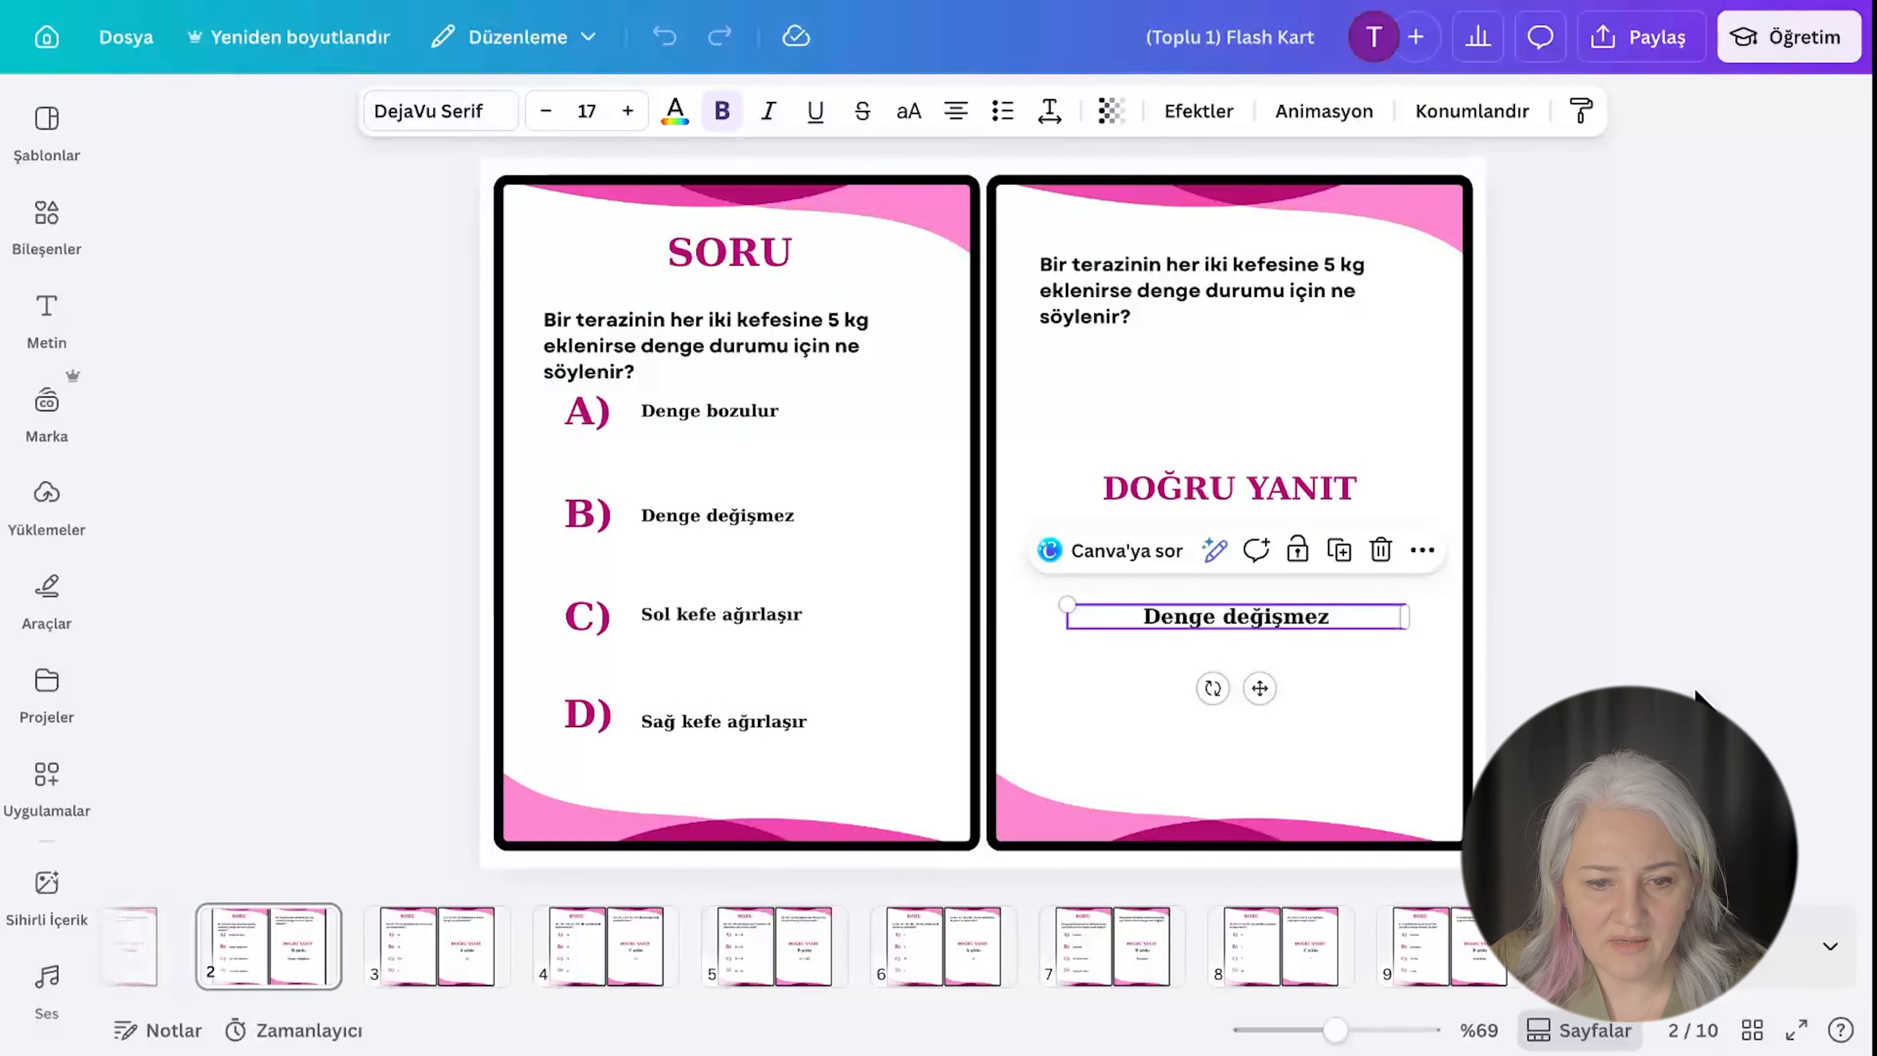
click(450, 950)
click(579, 951)
click(745, 954)
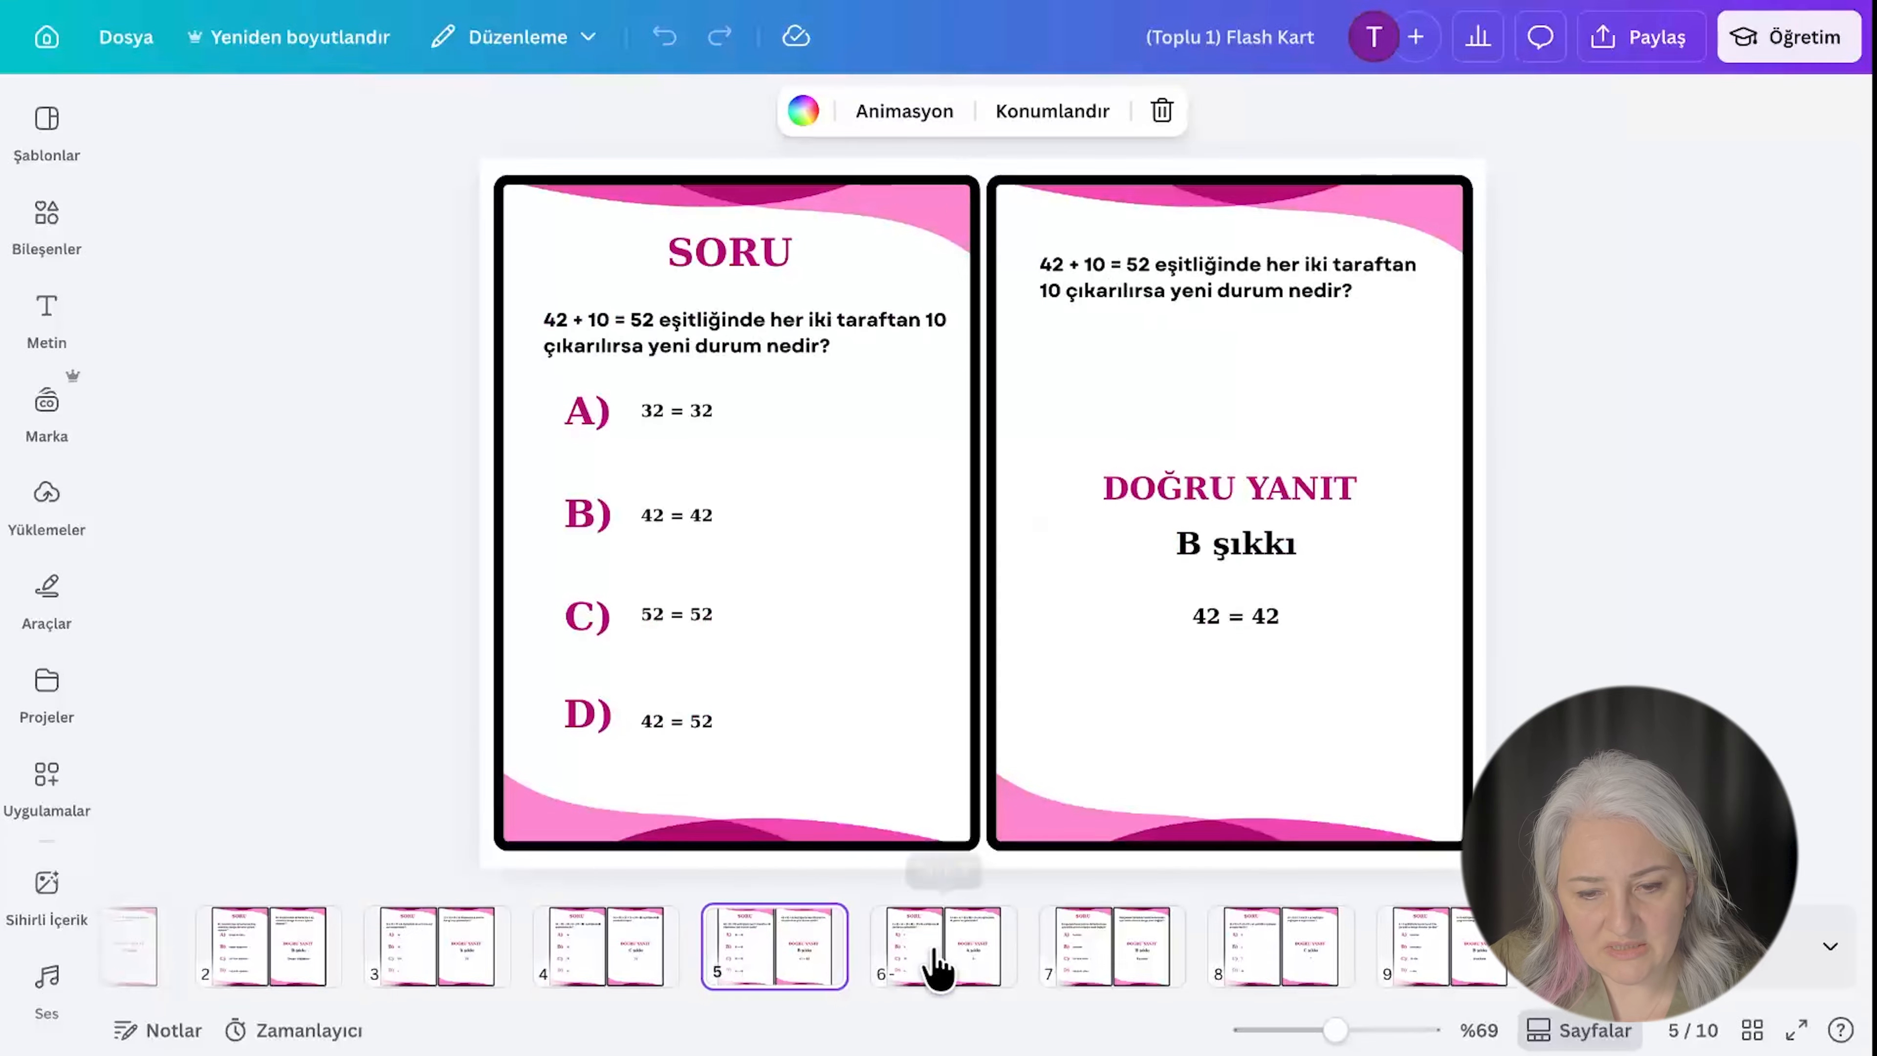
click(930, 952)
click(1112, 946)
click(1304, 941)
click(1458, 977)
click(1619, 946)
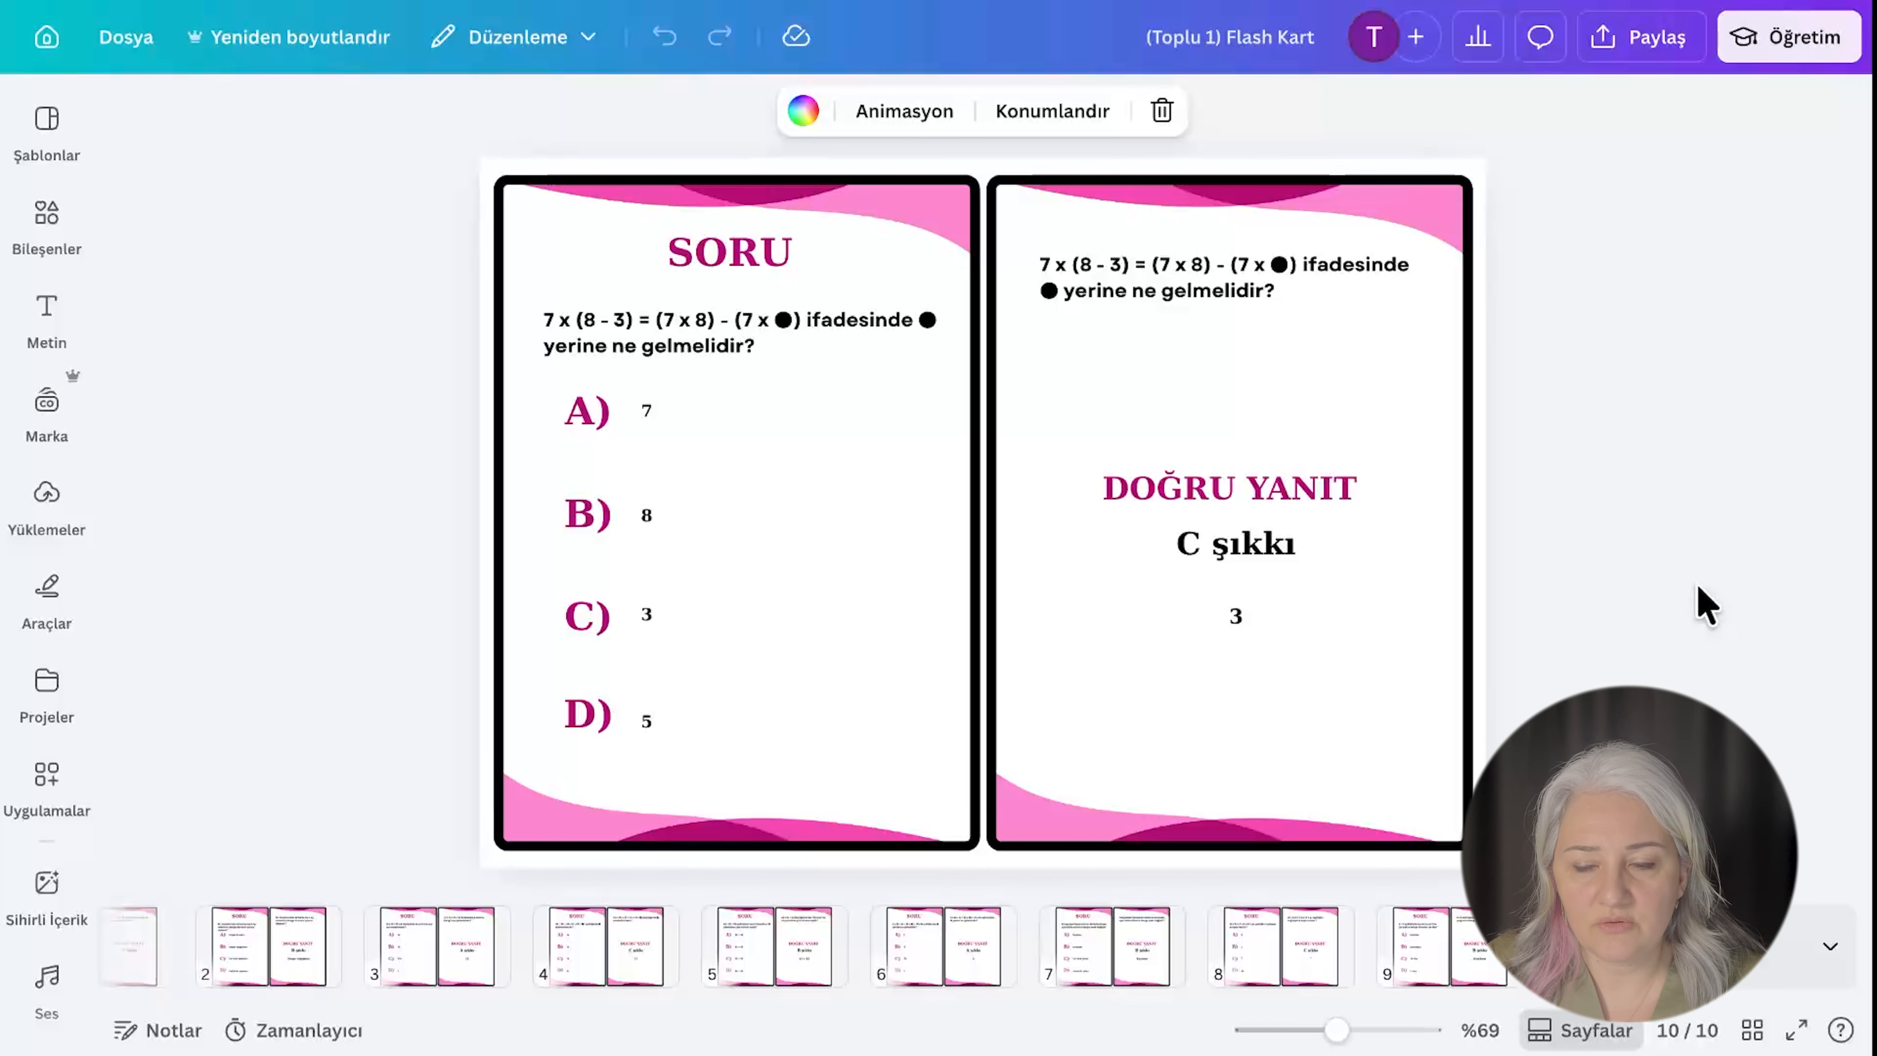
Download pages 1–10 of the generated flash card design as a Standart PDF.
click(1653, 56)
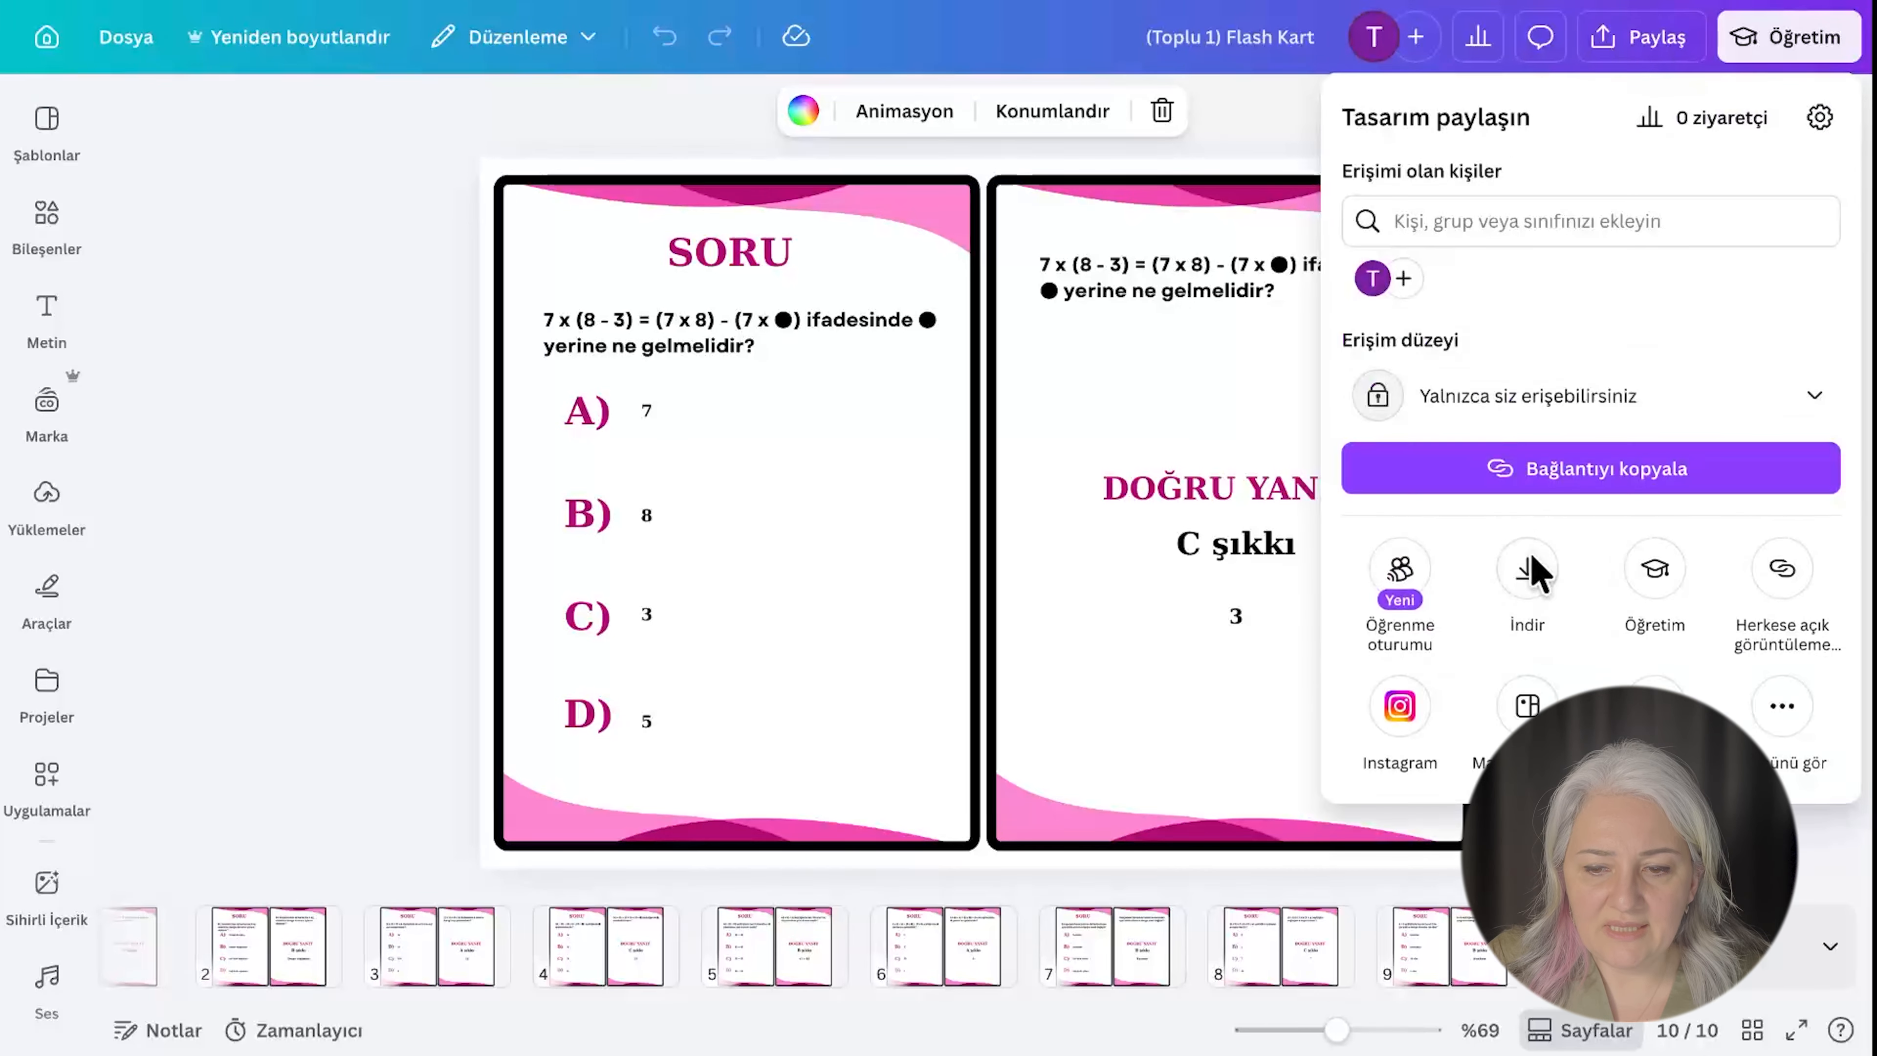
click(1524, 592)
click(1578, 242)
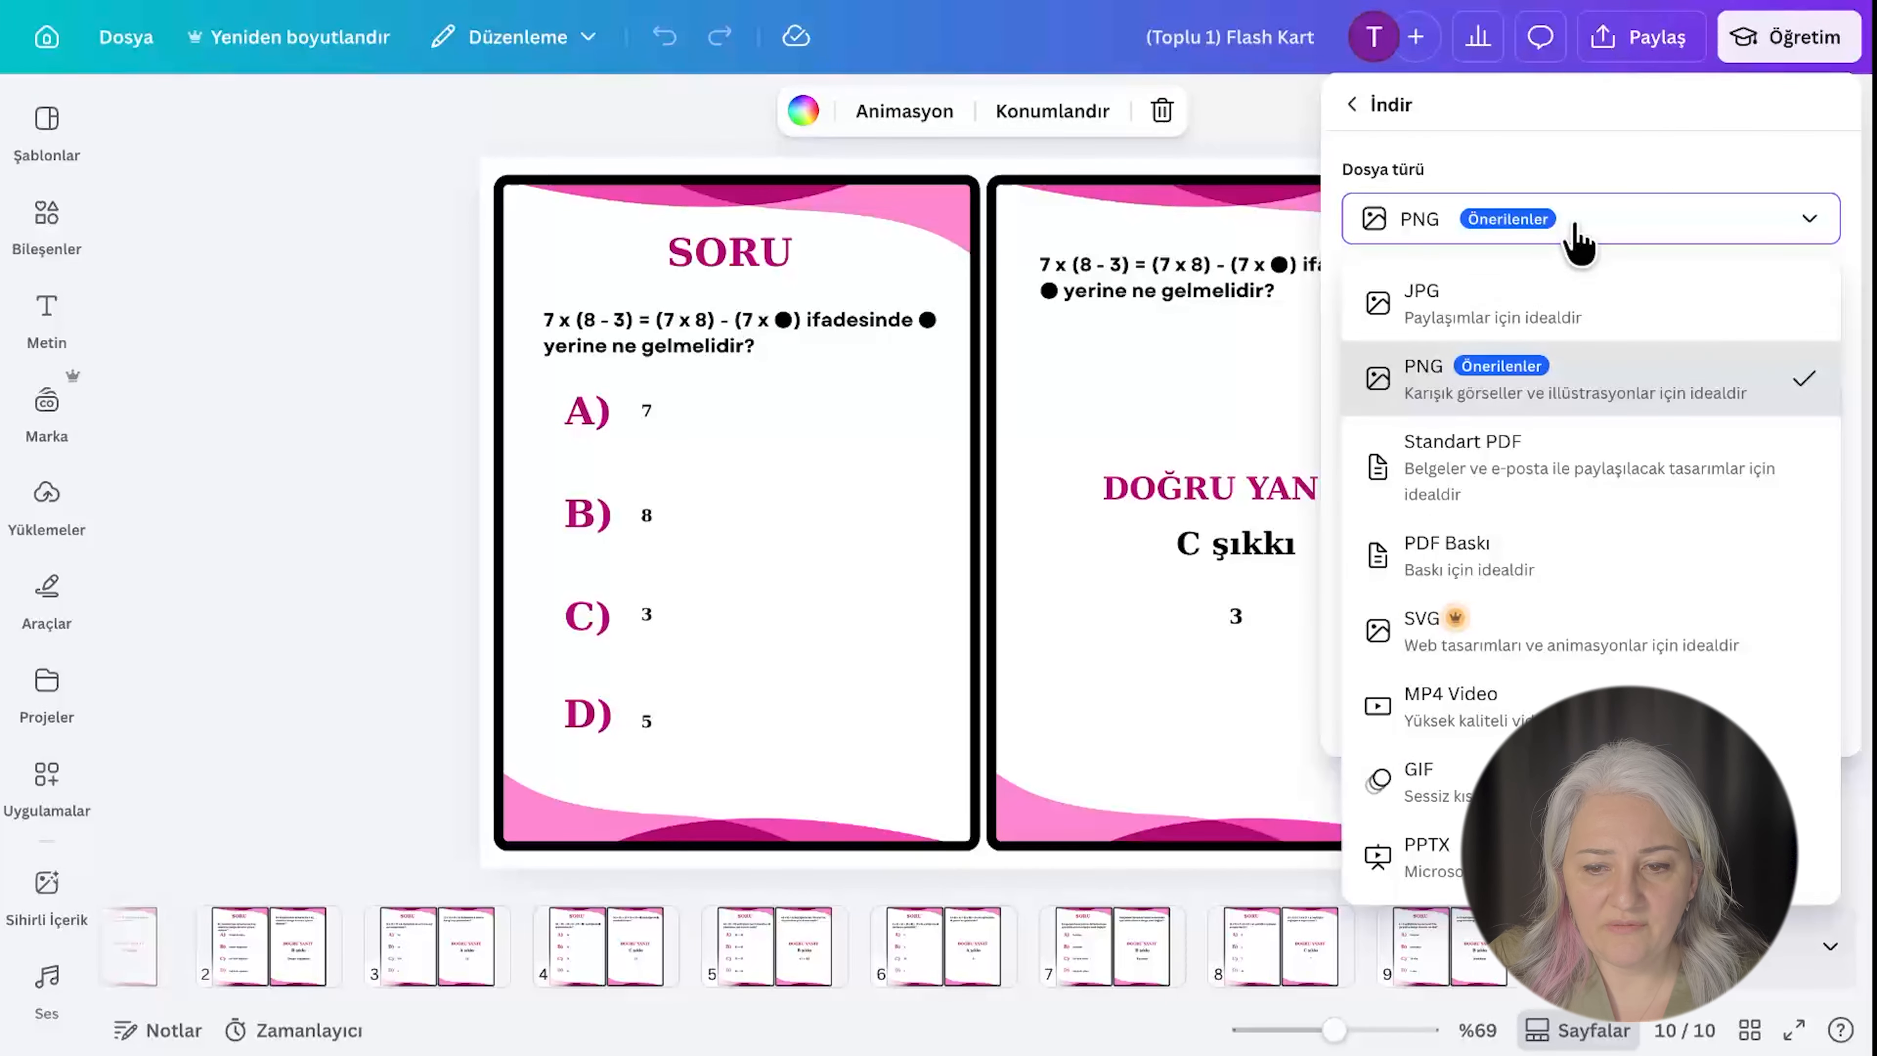
click(1515, 474)
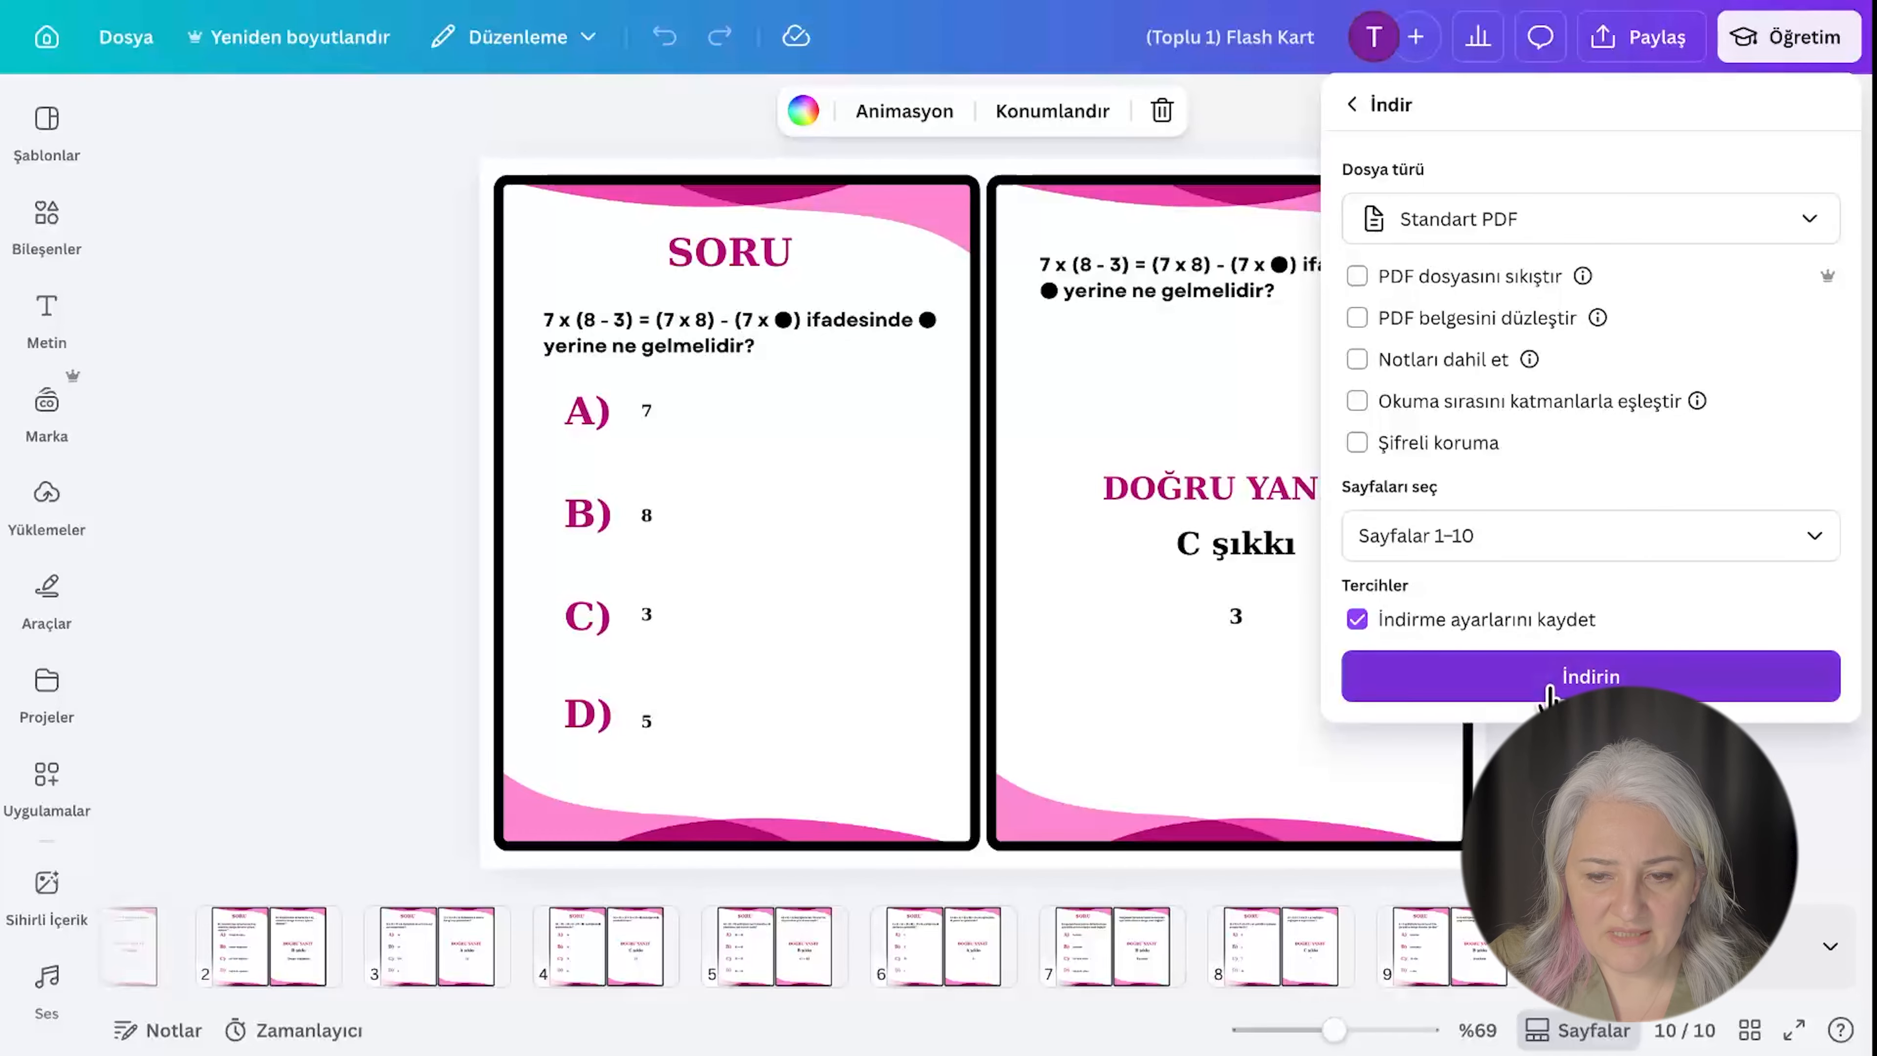
click(1551, 677)
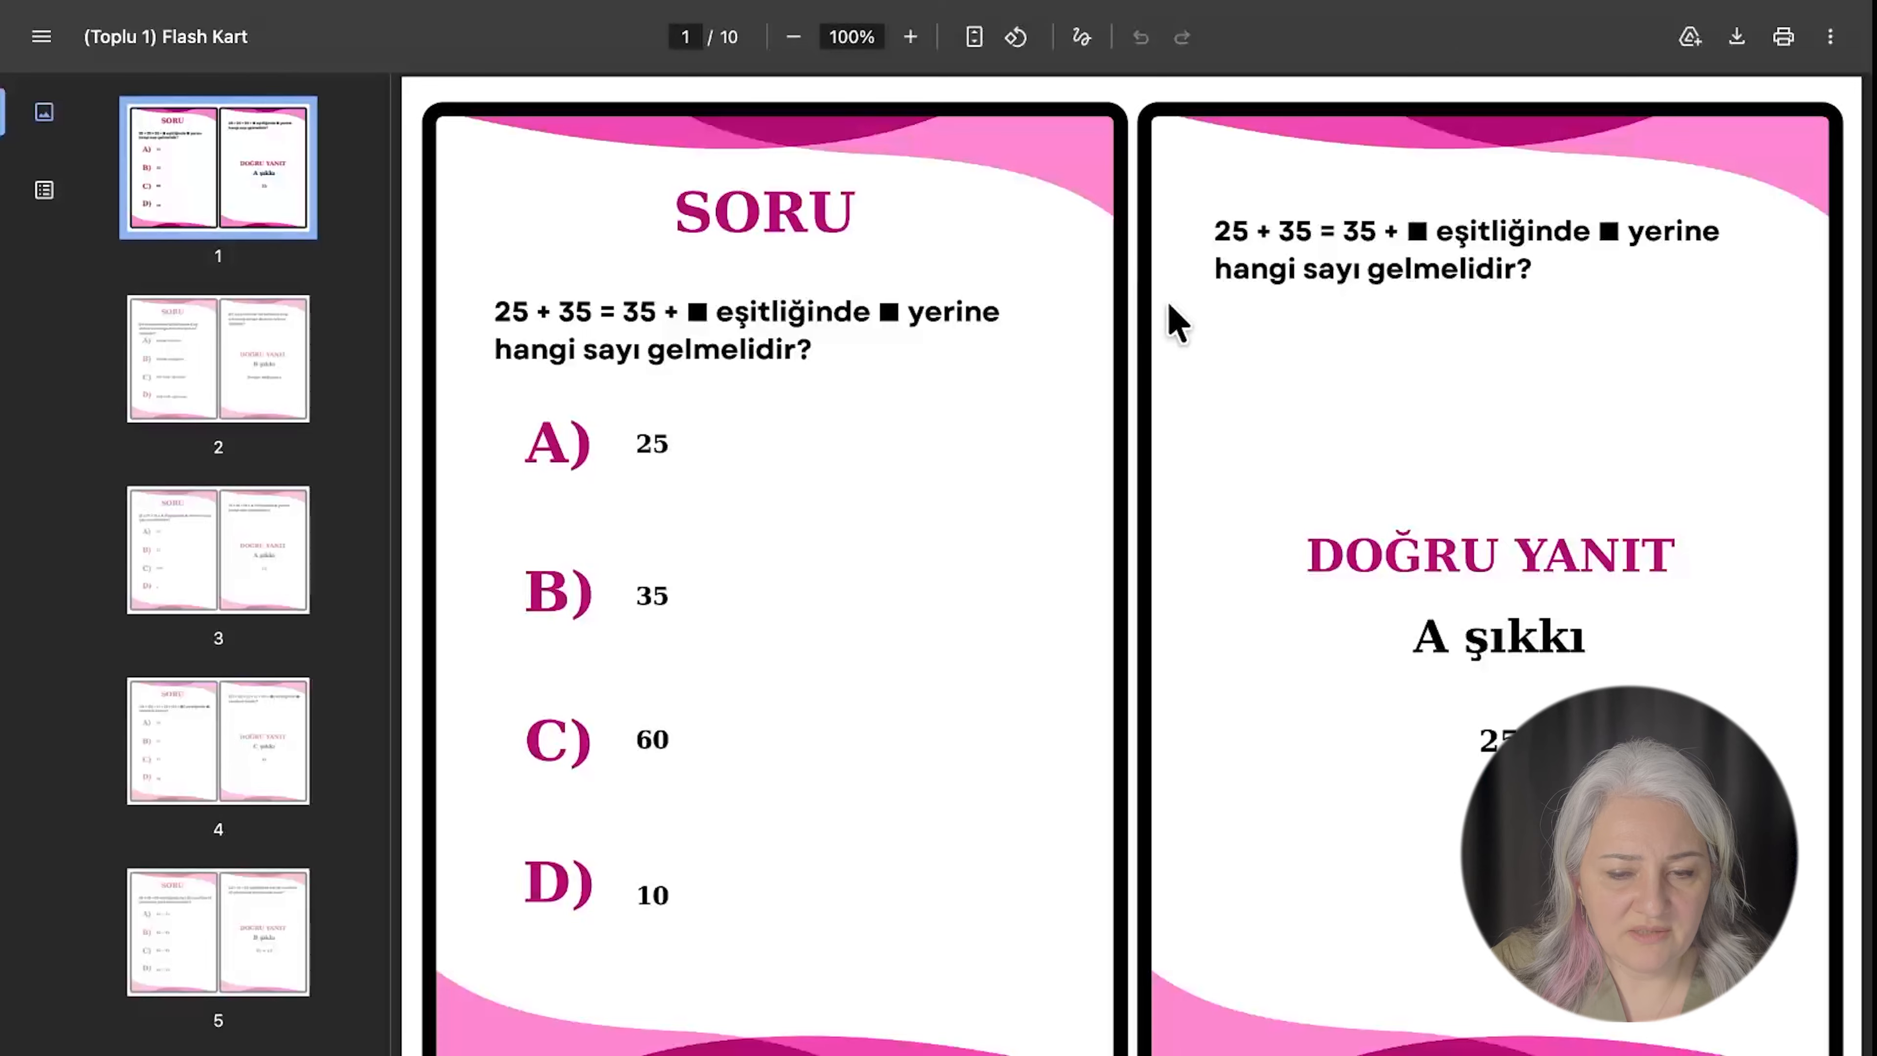
Open the print settings for the downloaded flash card PDF and choose the number of pages per sheet.
key(super+p)
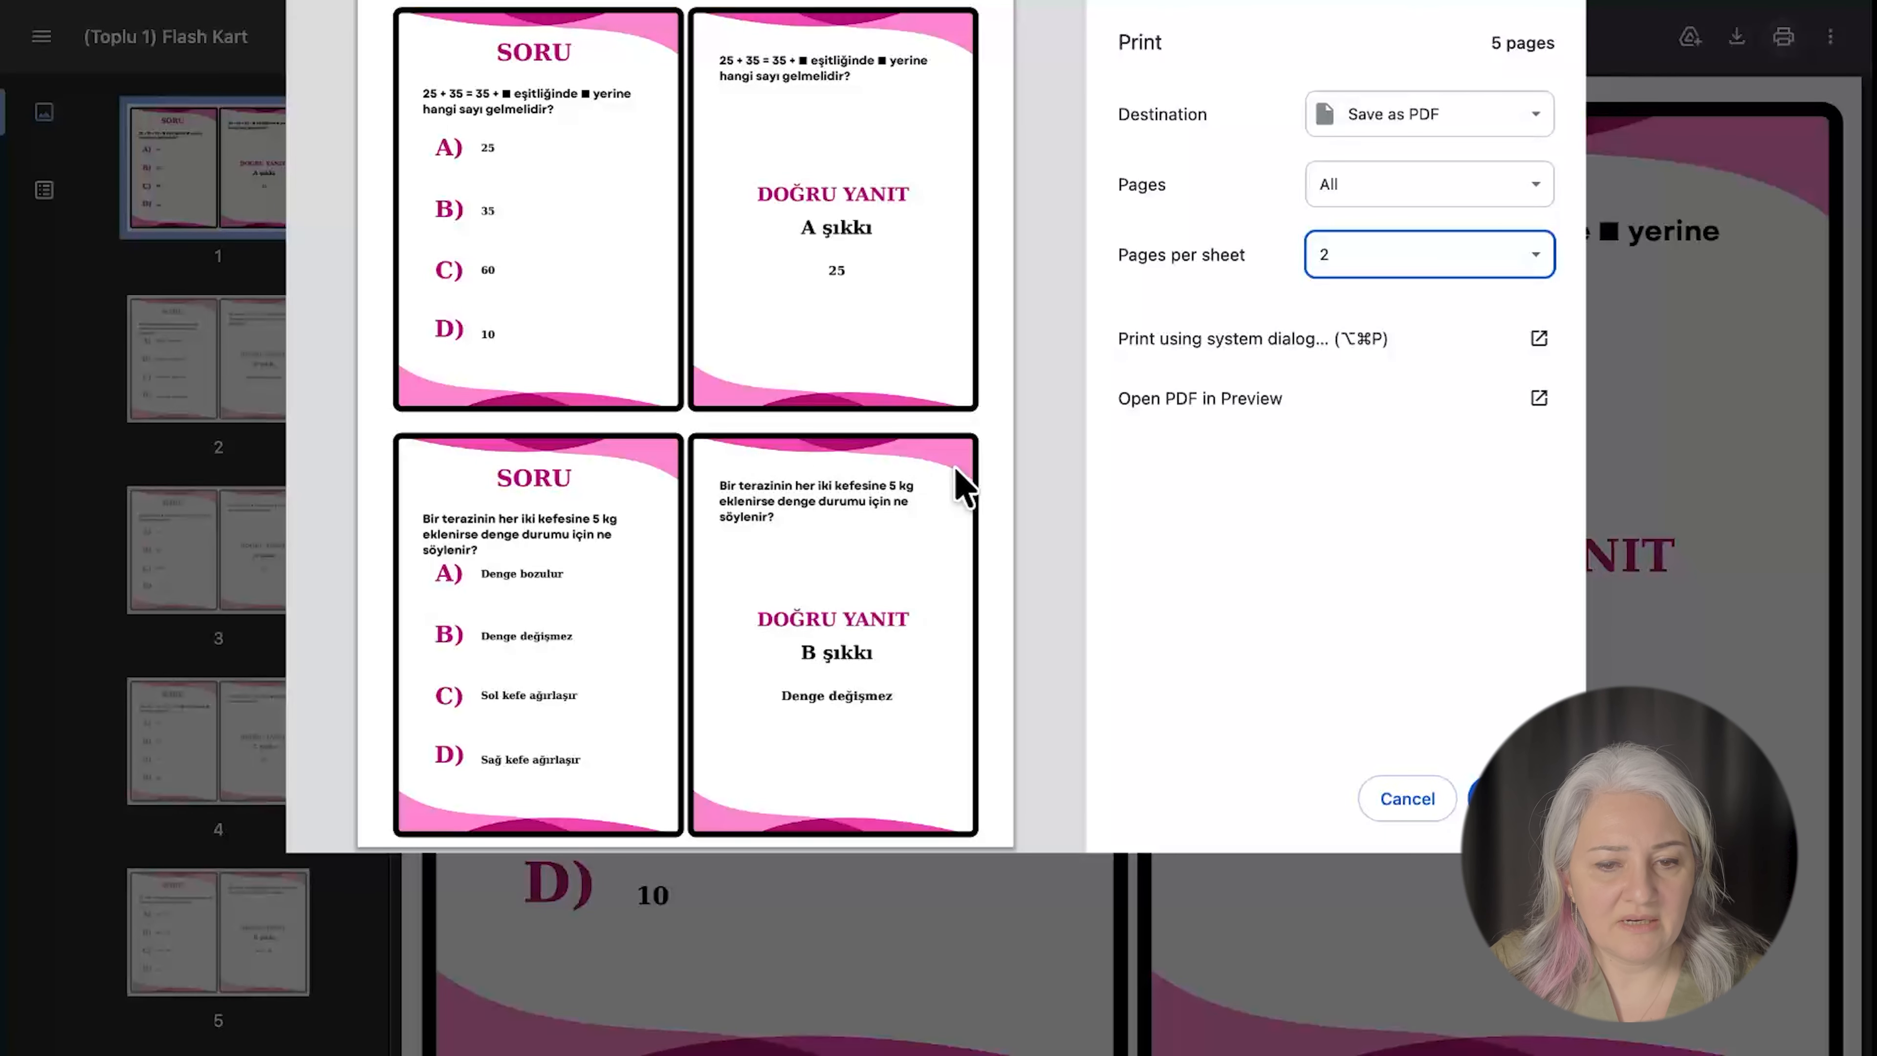
click(1534, 255)
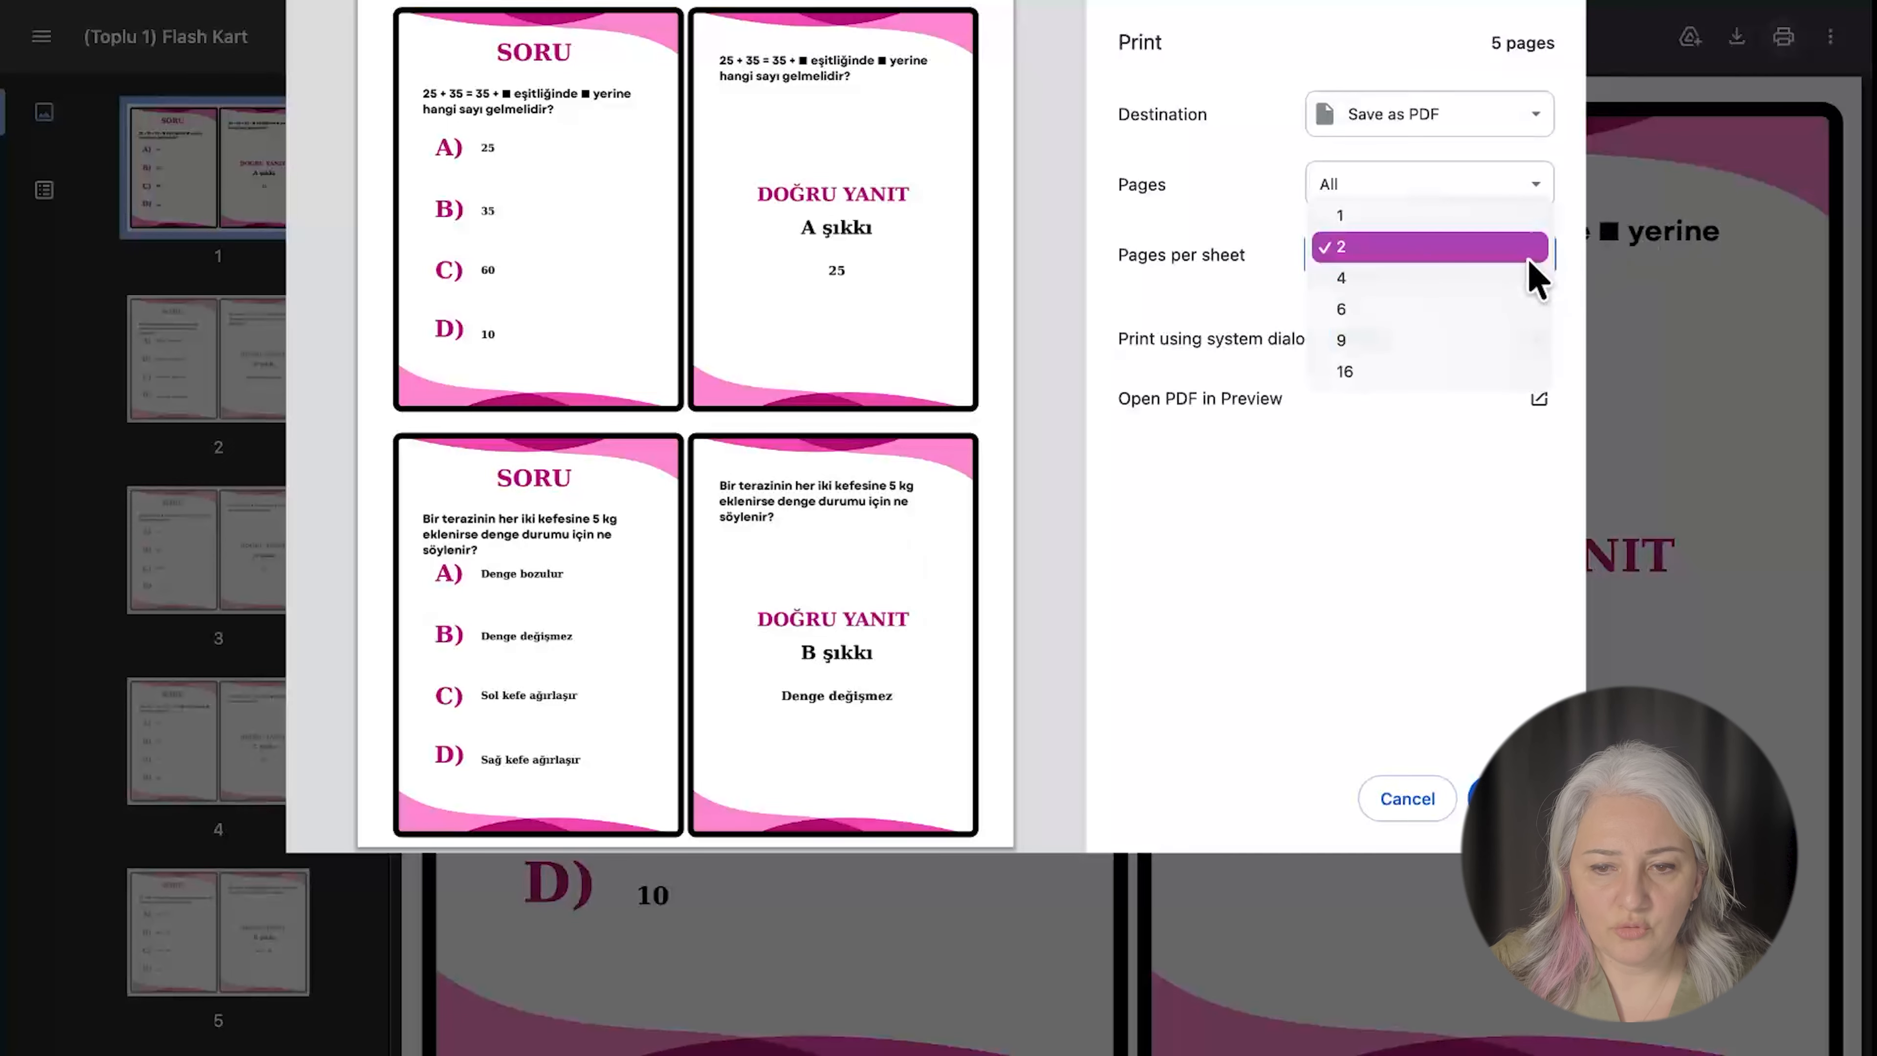
click(1404, 287)
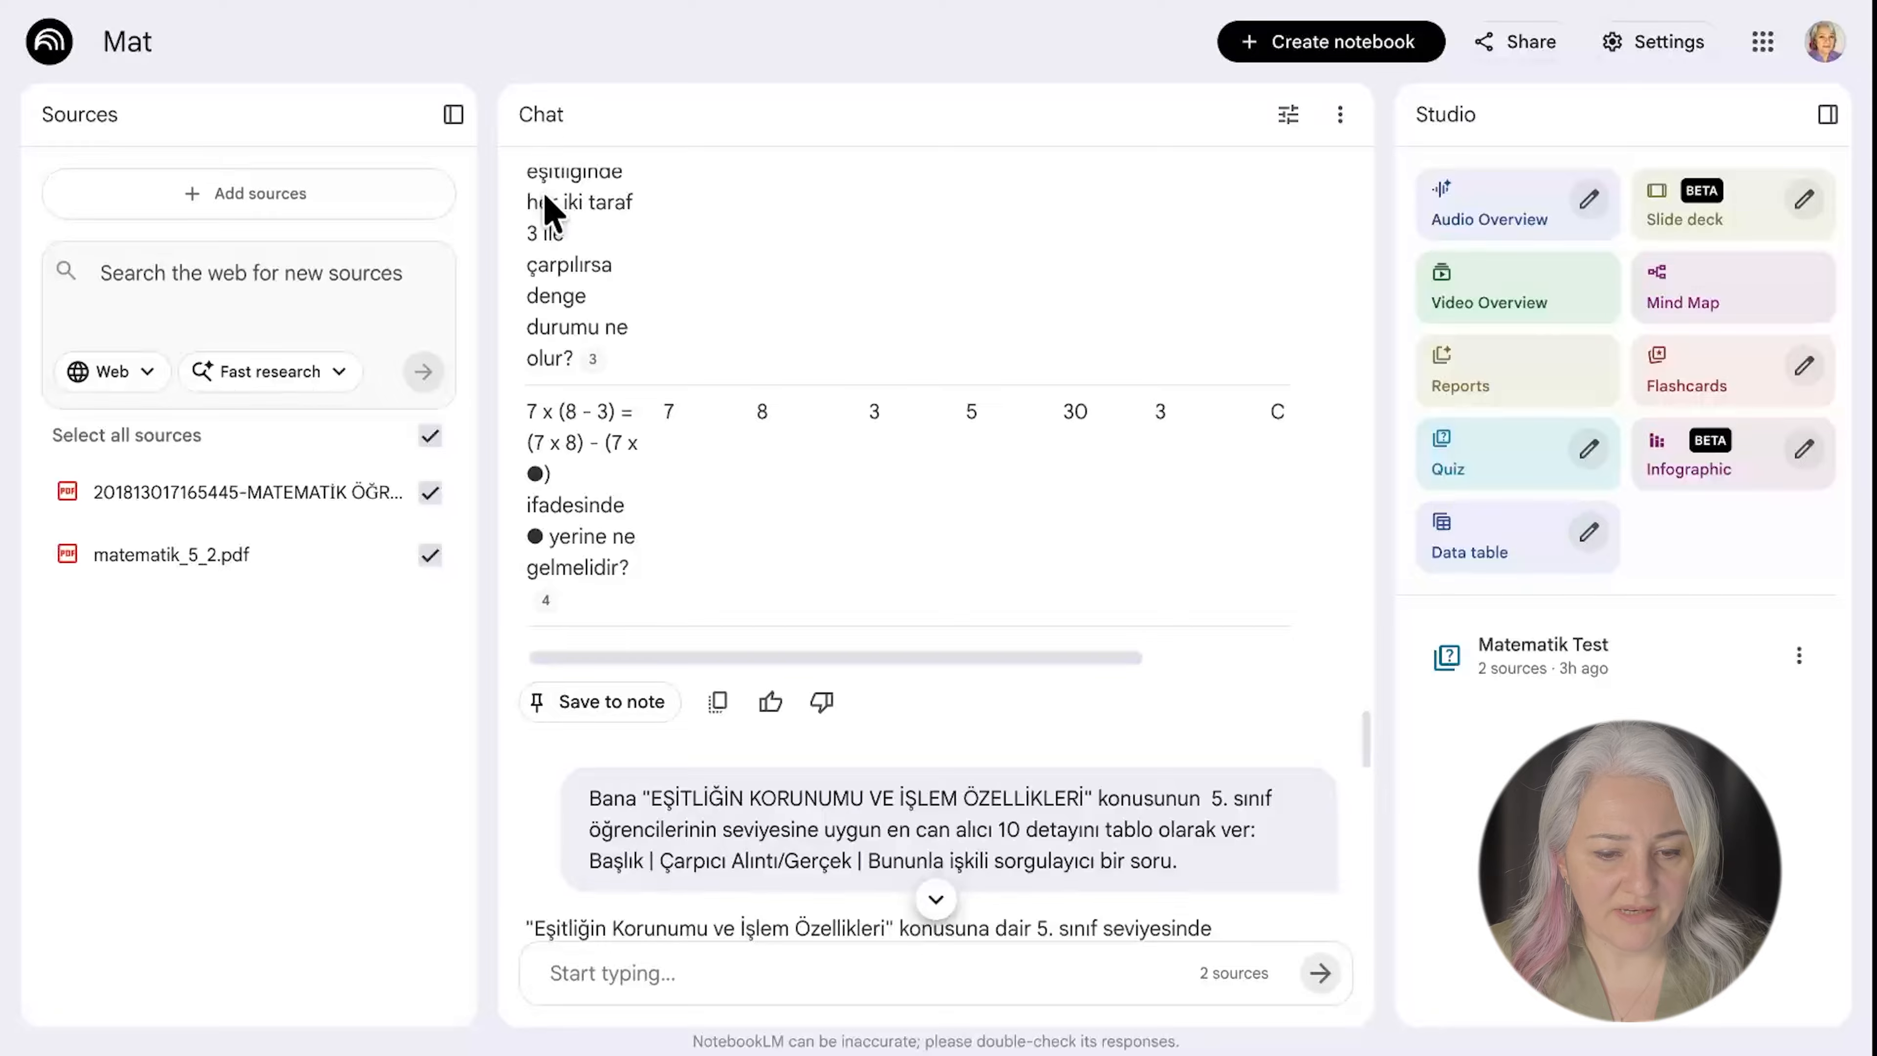
Examine the NotebookLM prompt requesting 10 key details as a table with Başlık, Çarpıcı Alıntı/Gerçek and a related question, plus its answer.
drag(590, 797, 1144, 858)
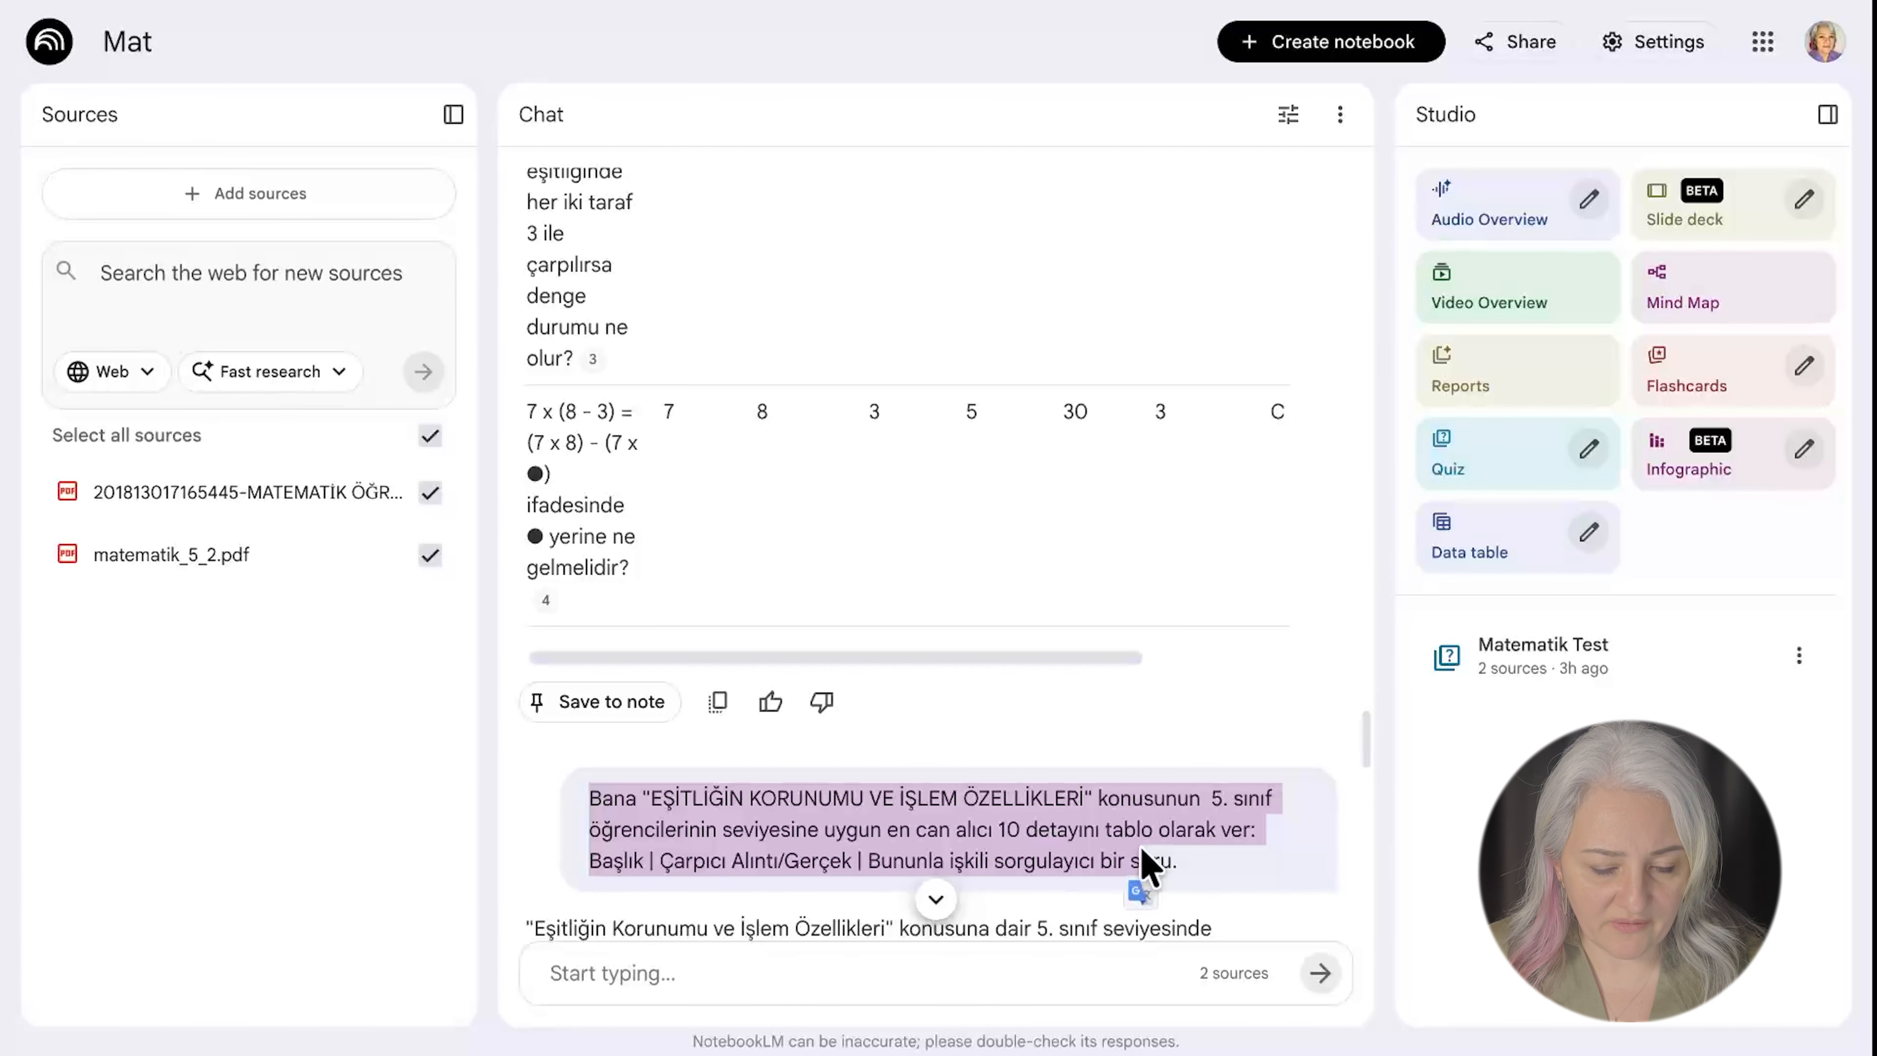
scroll(1144, 865, down, 1)
click(617, 808)
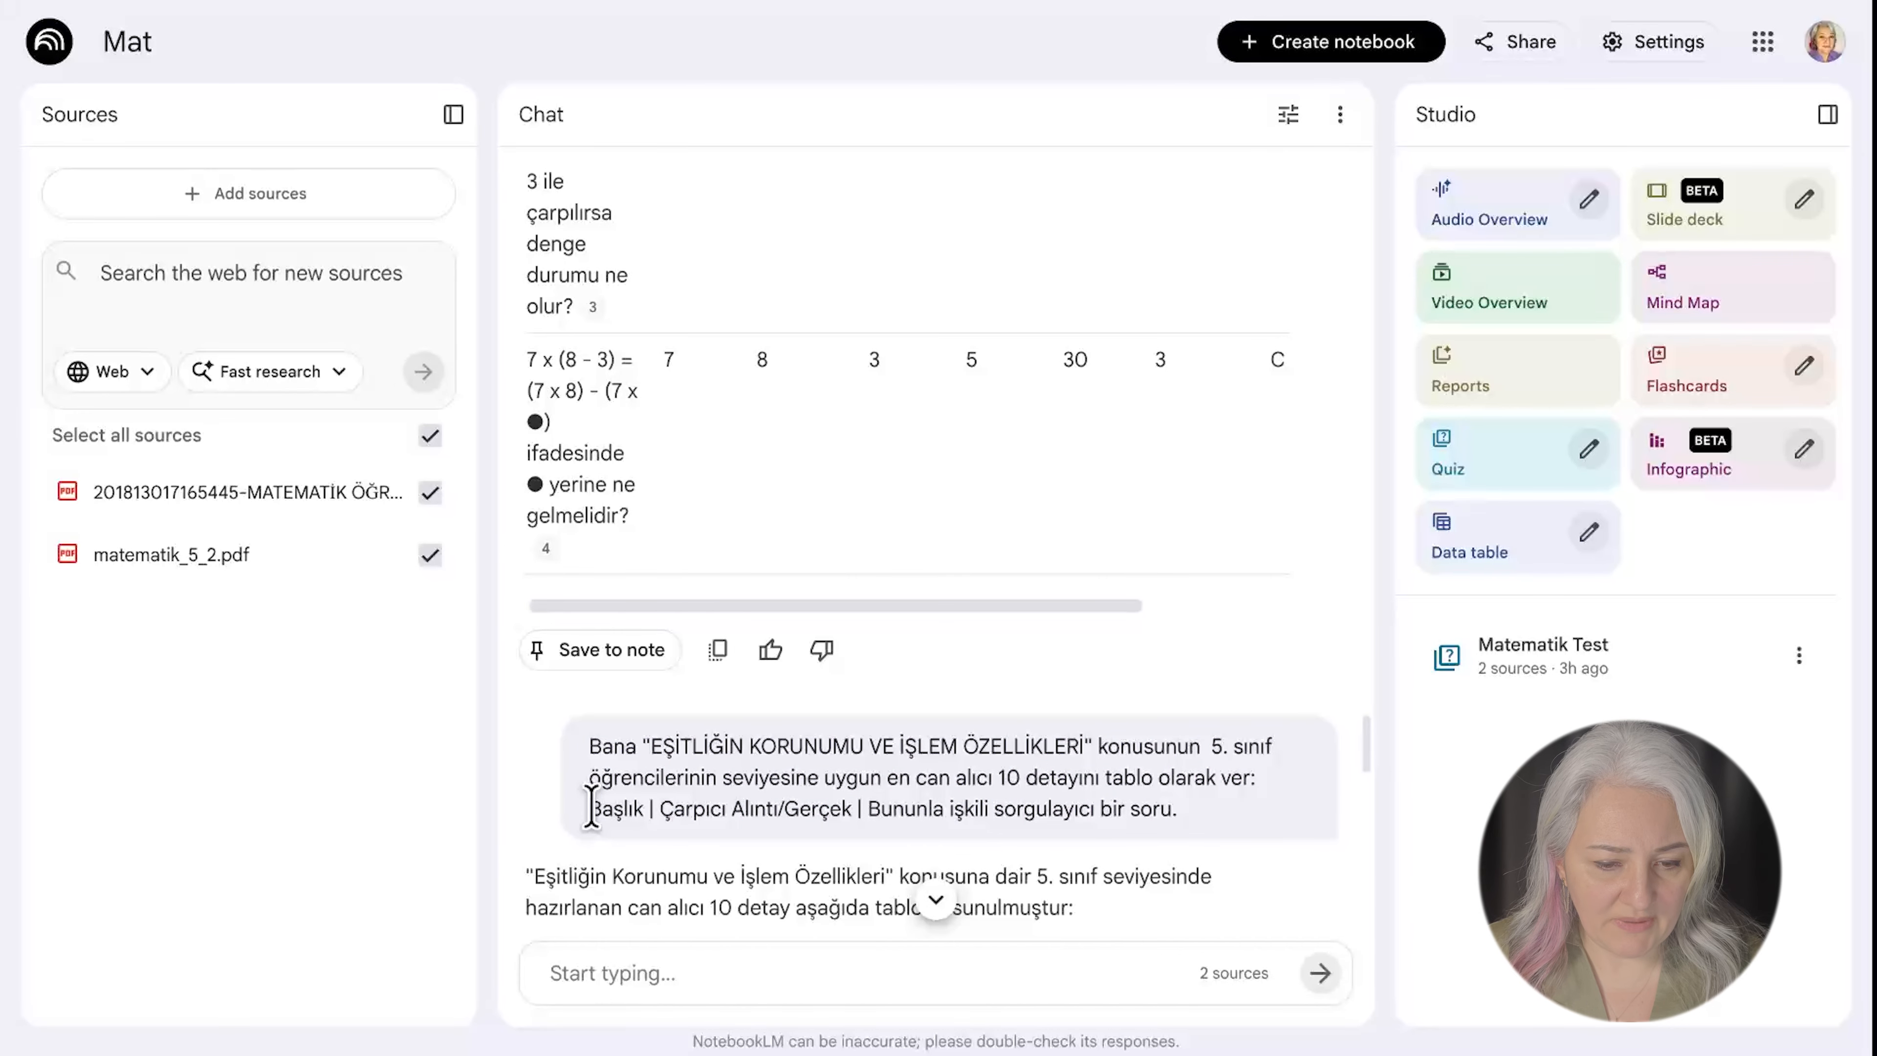
drag(629, 808, 1186, 836)
scroll(1180, 822, up, 1)
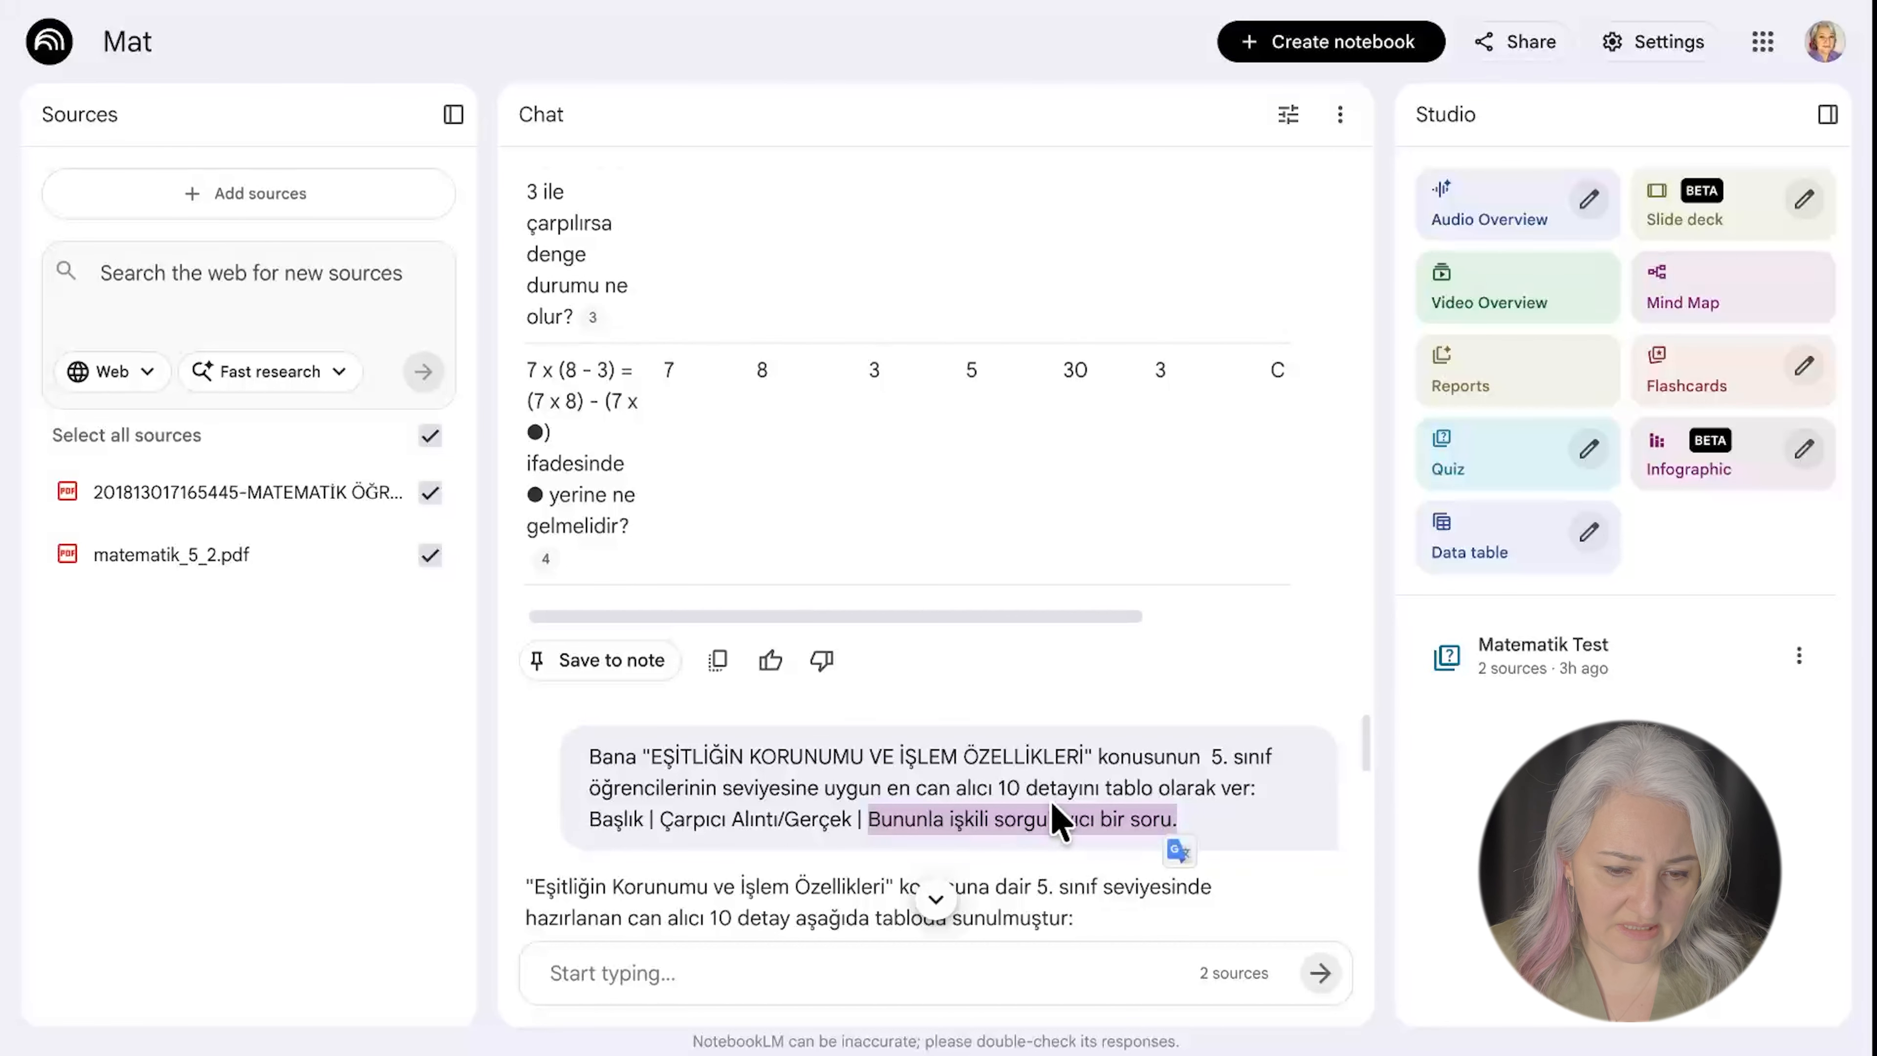
scroll(1056, 813, down, 5)
scroll(1050, 802, down, 10)
scroll(1049, 802, down, 5)
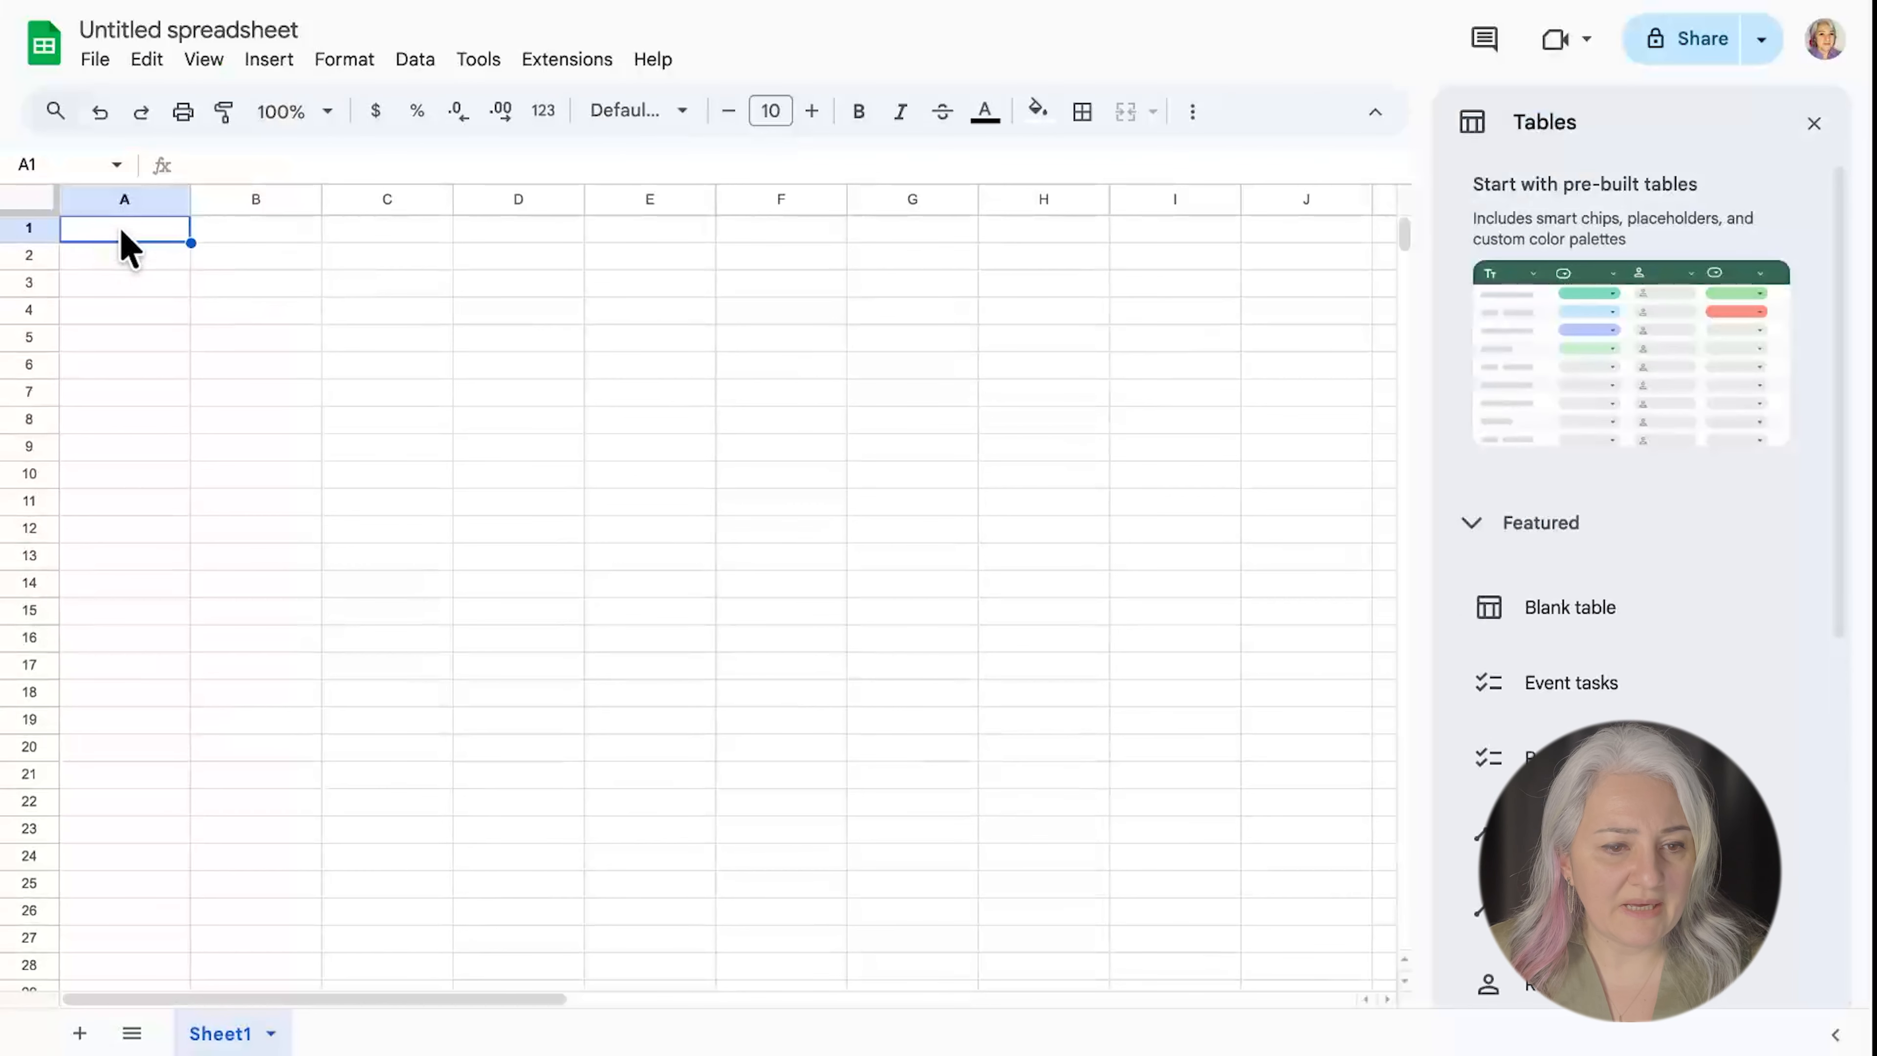
In a blank Google Sheets spreadsheet, paste the details table from cell A1, name the file bilgi kartı and download it as CSV.
key(ctrl+v)
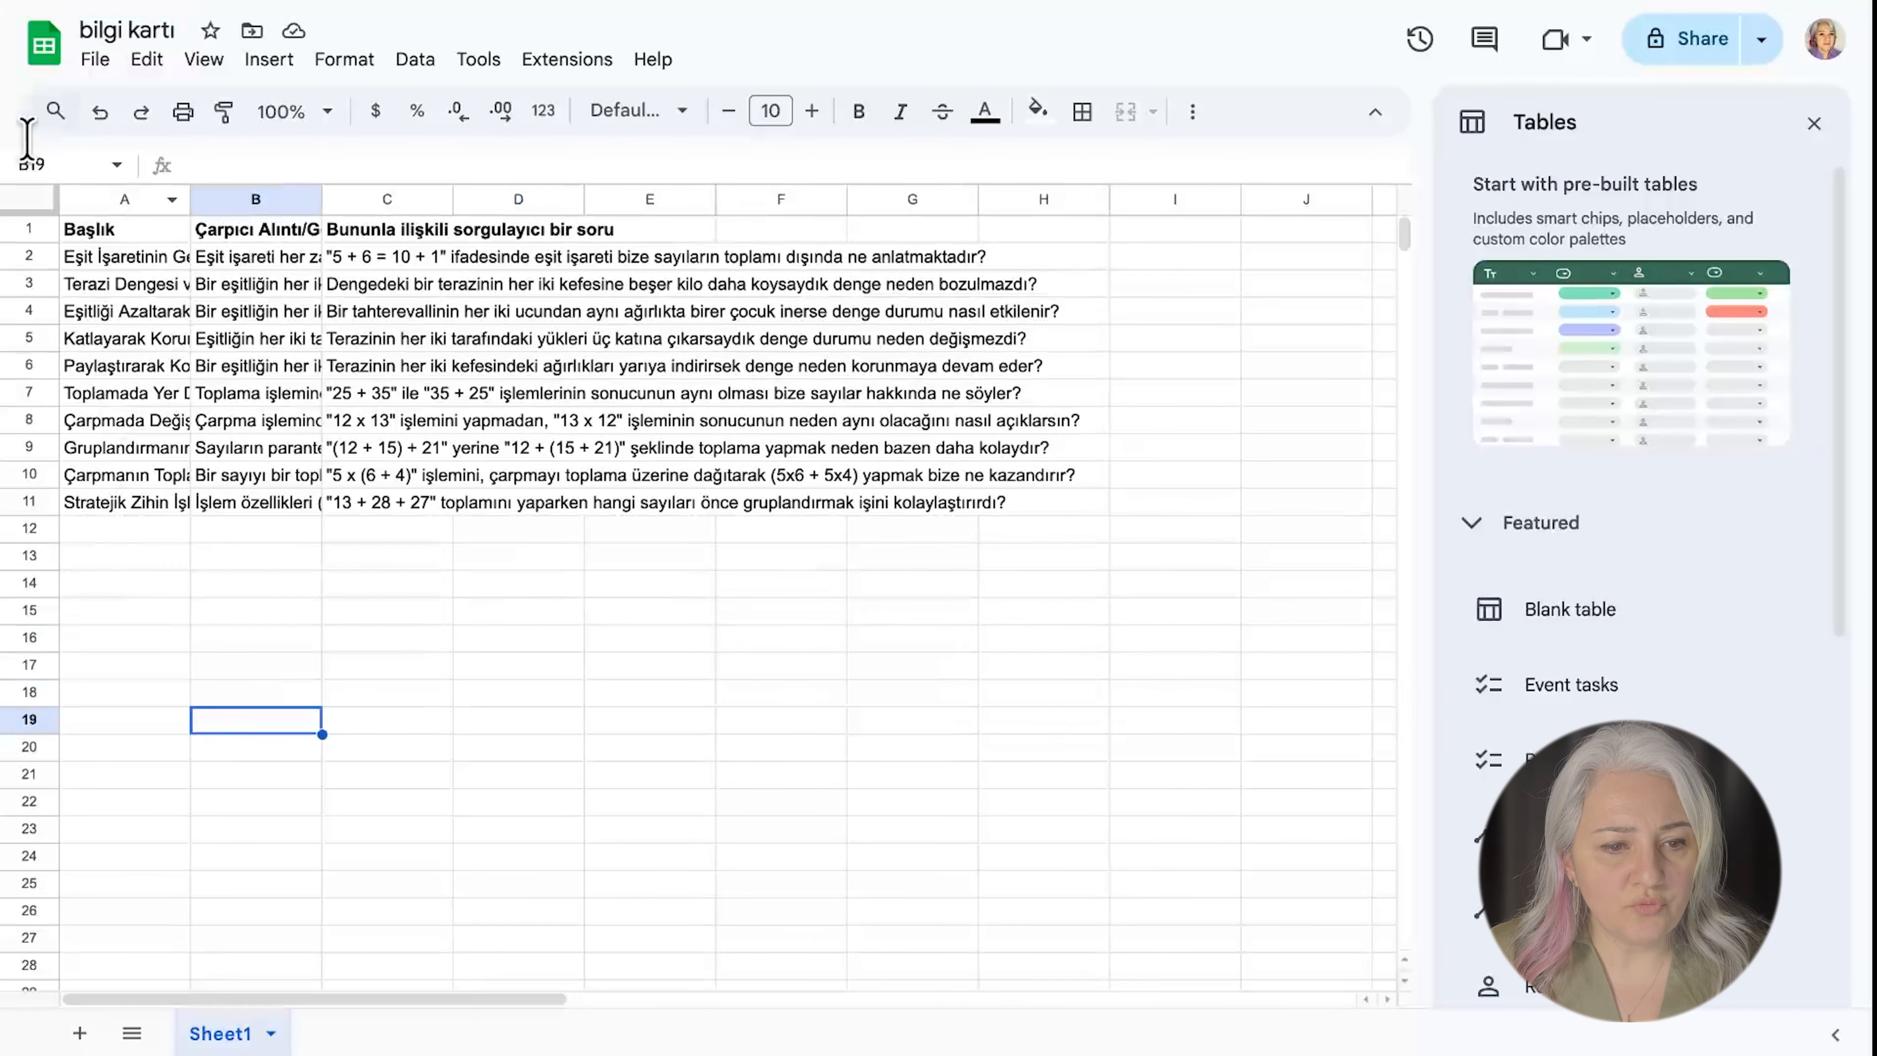
click(94, 61)
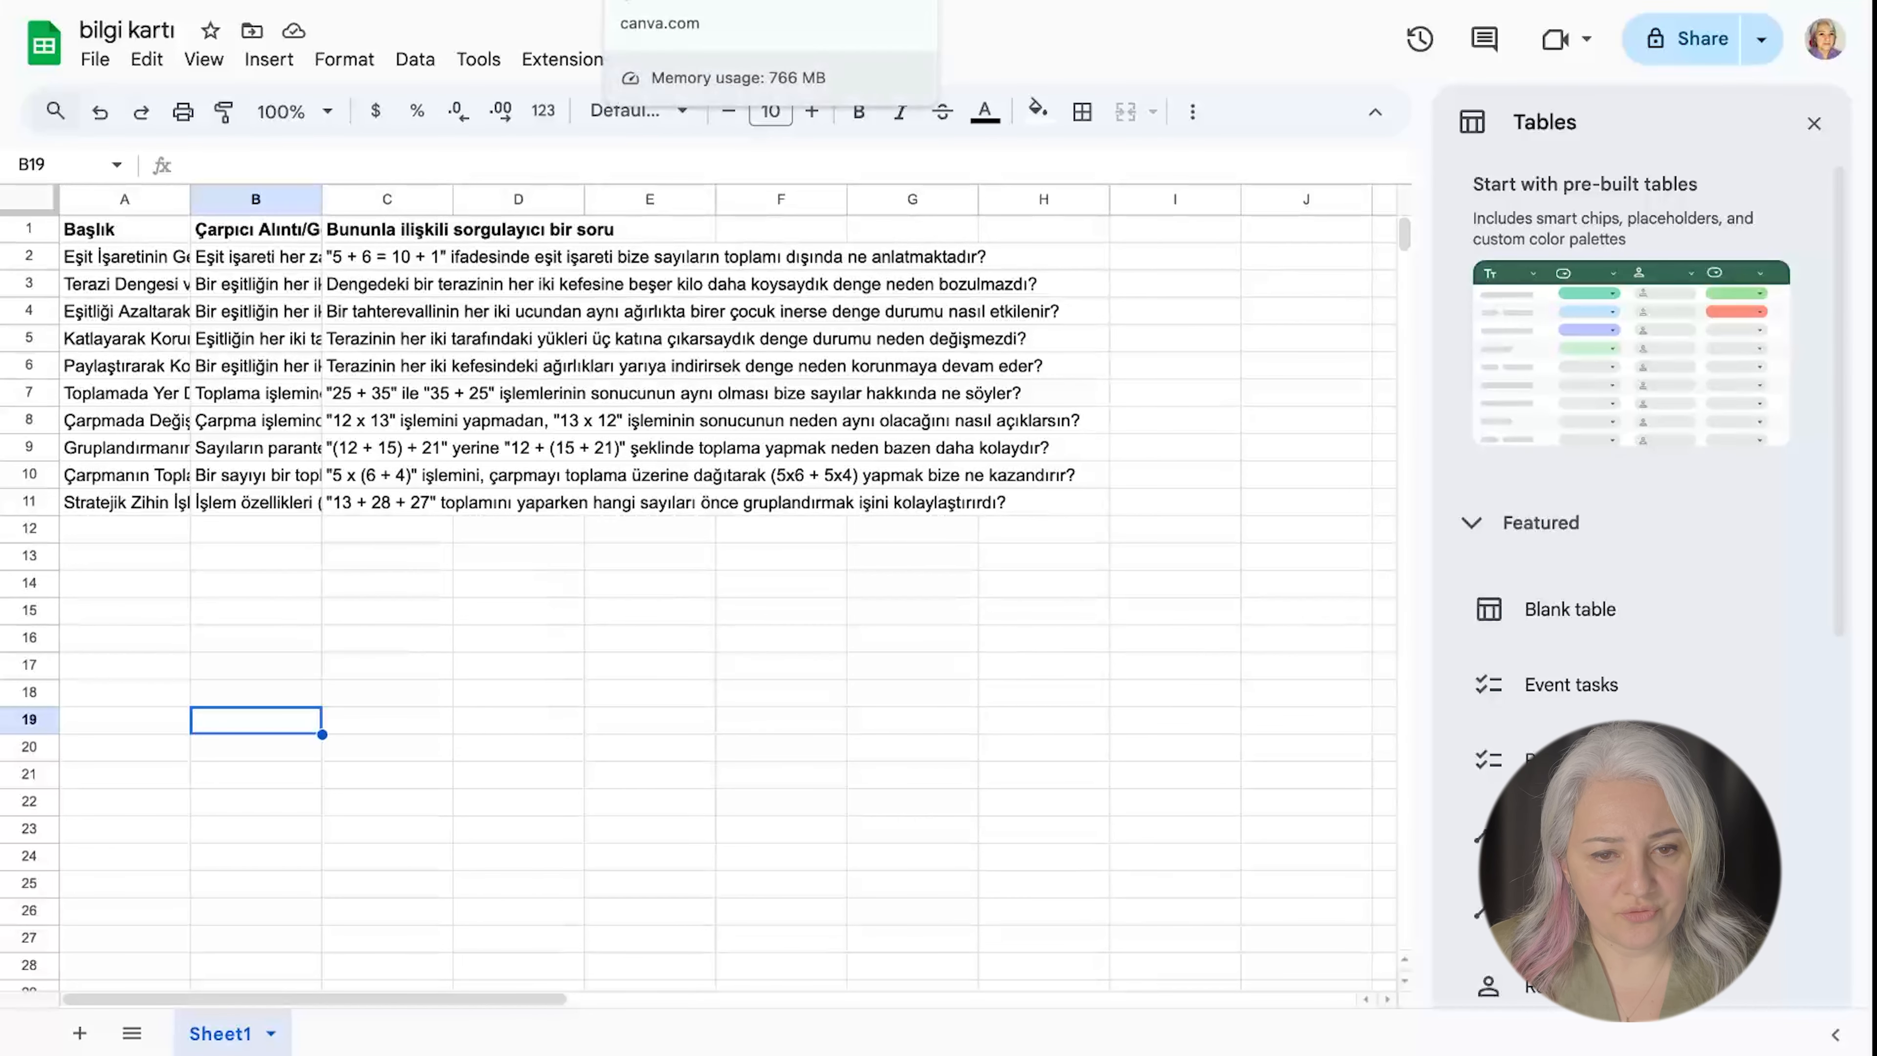
Switch to the Canva information card design and inspect the BAŞLIK, Gerçek and Soru placeholder text boxes on page 2.
click(695, 1)
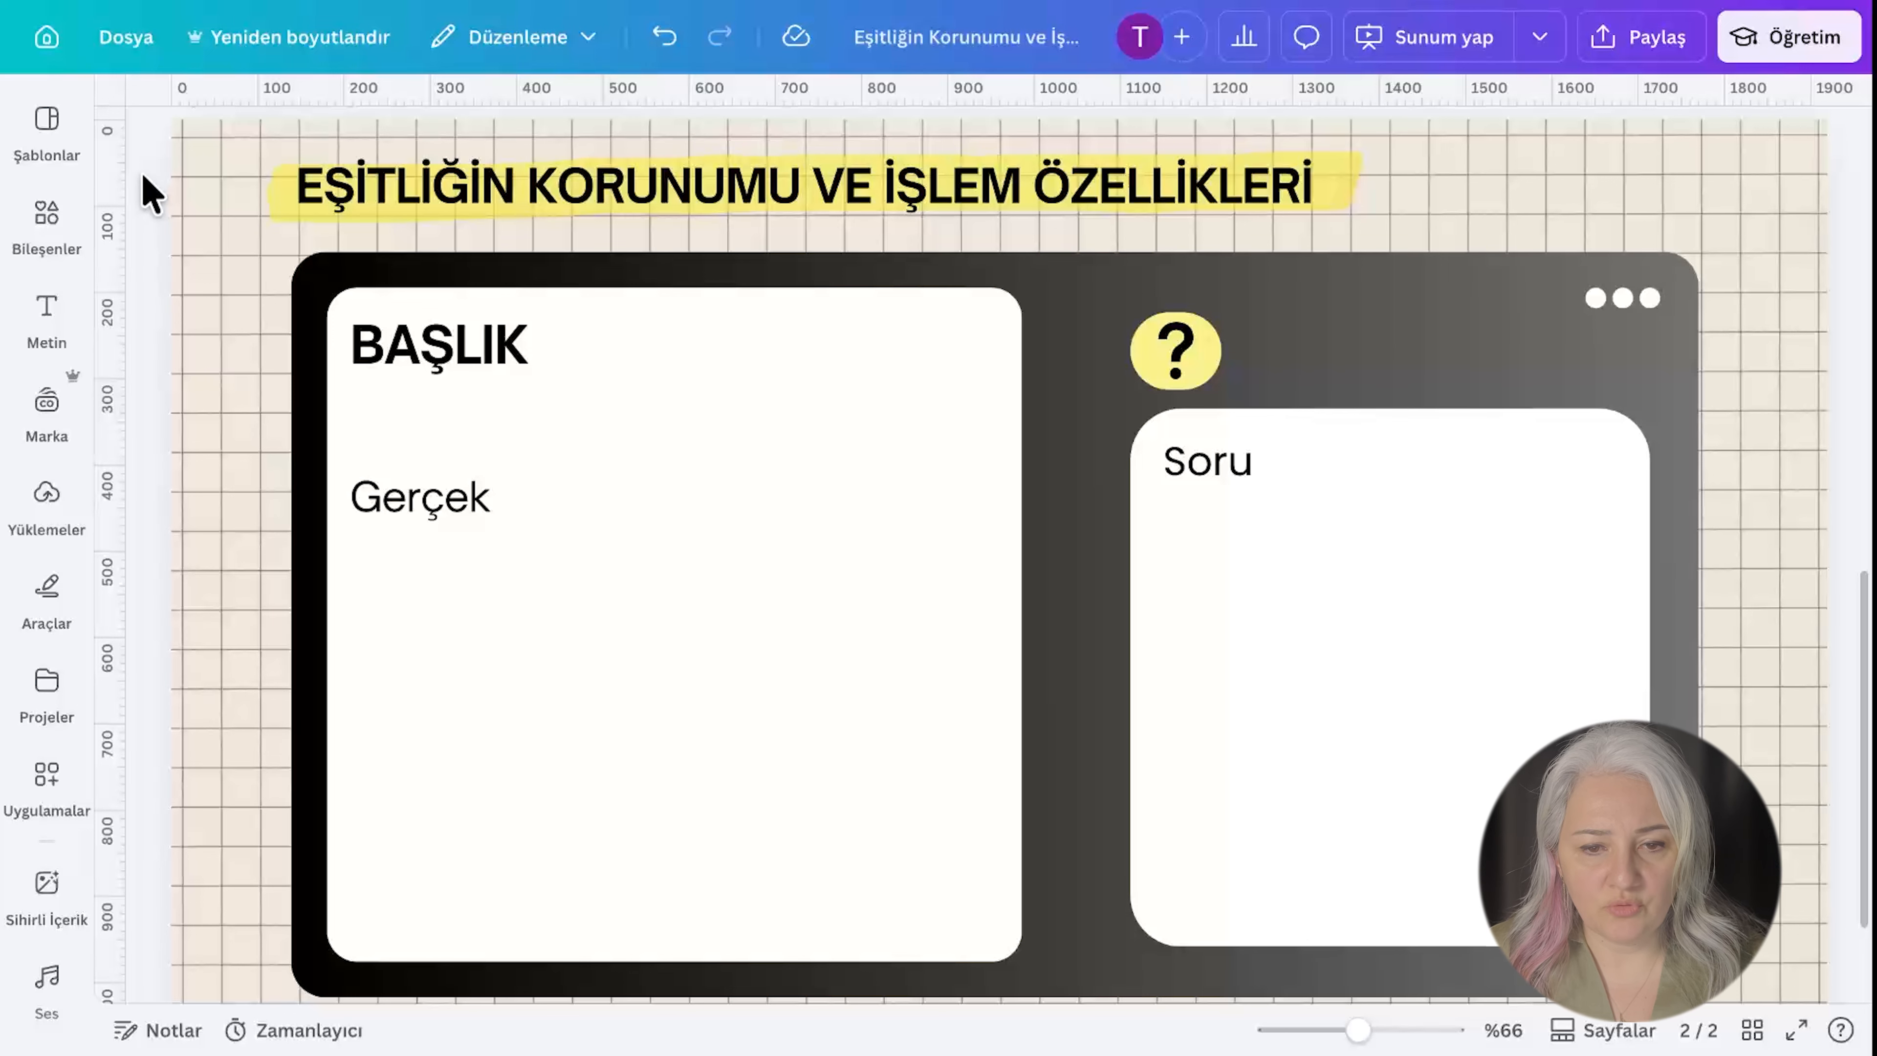
click(440, 354)
click(432, 507)
click(1301, 489)
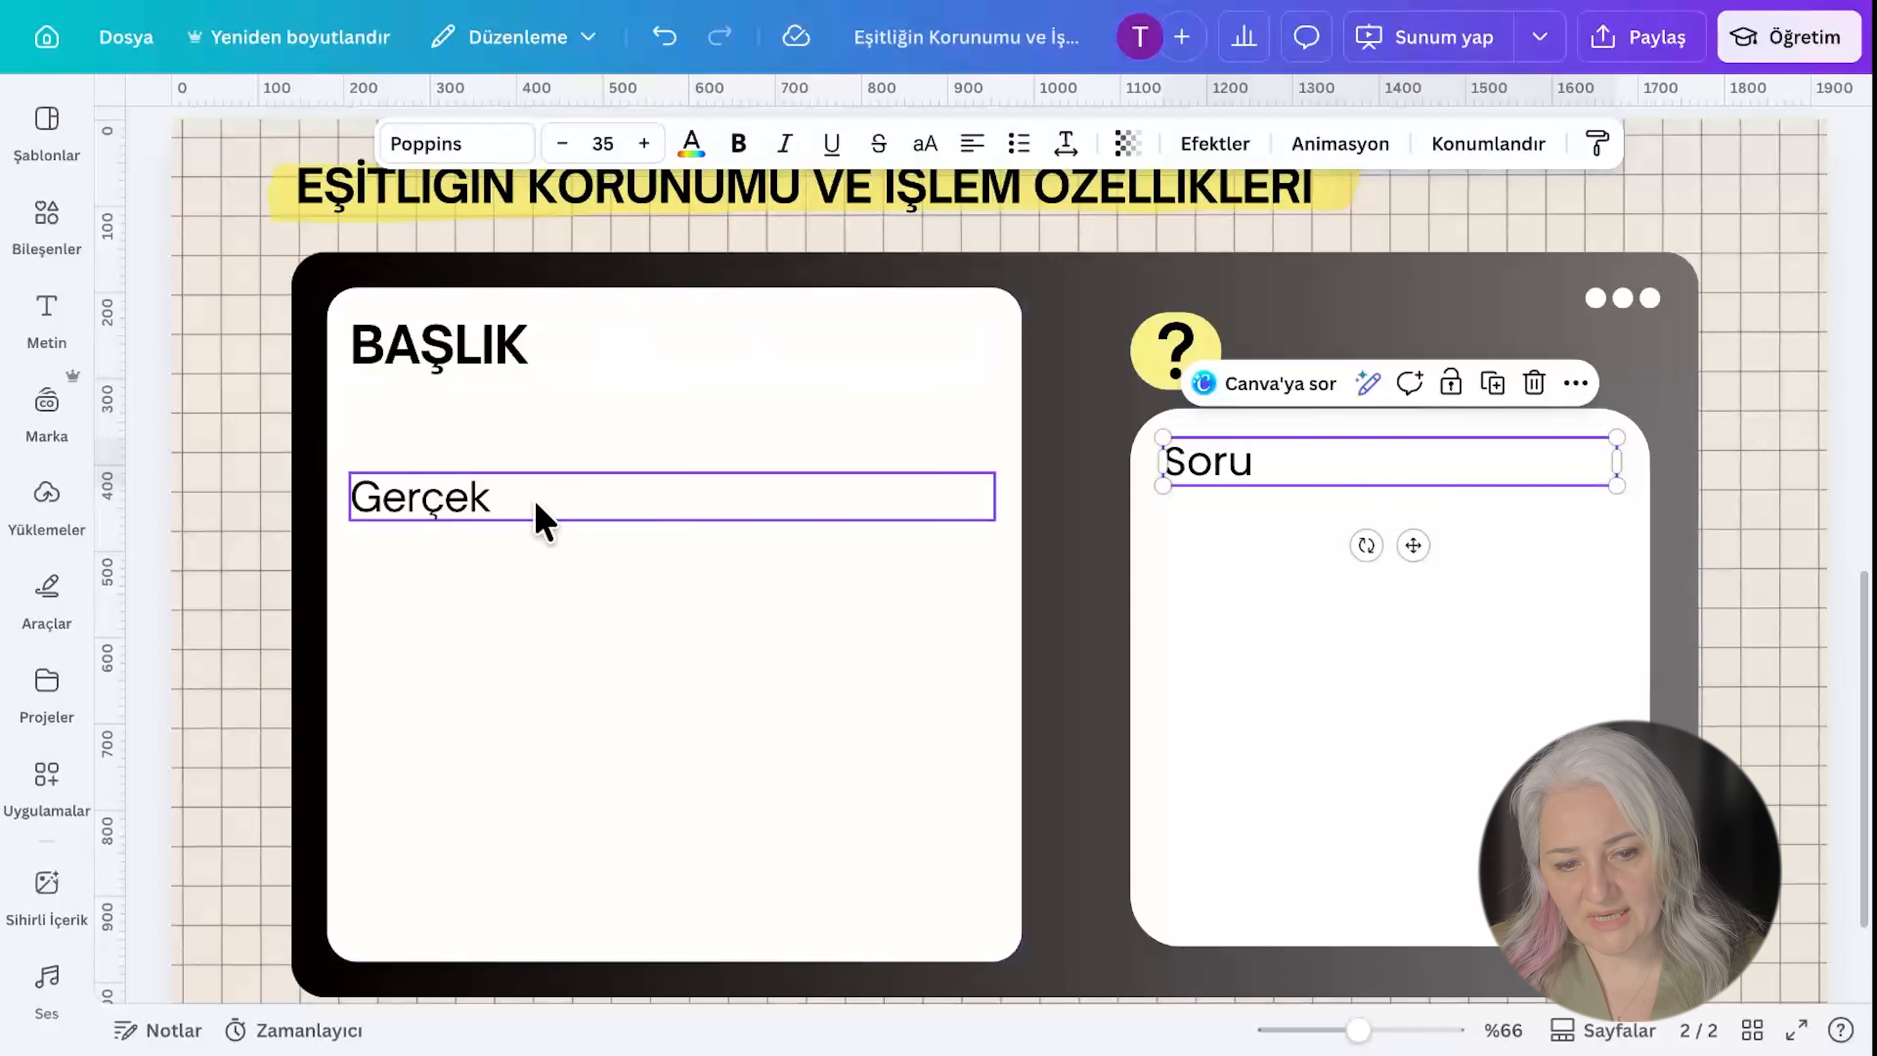
click(544, 361)
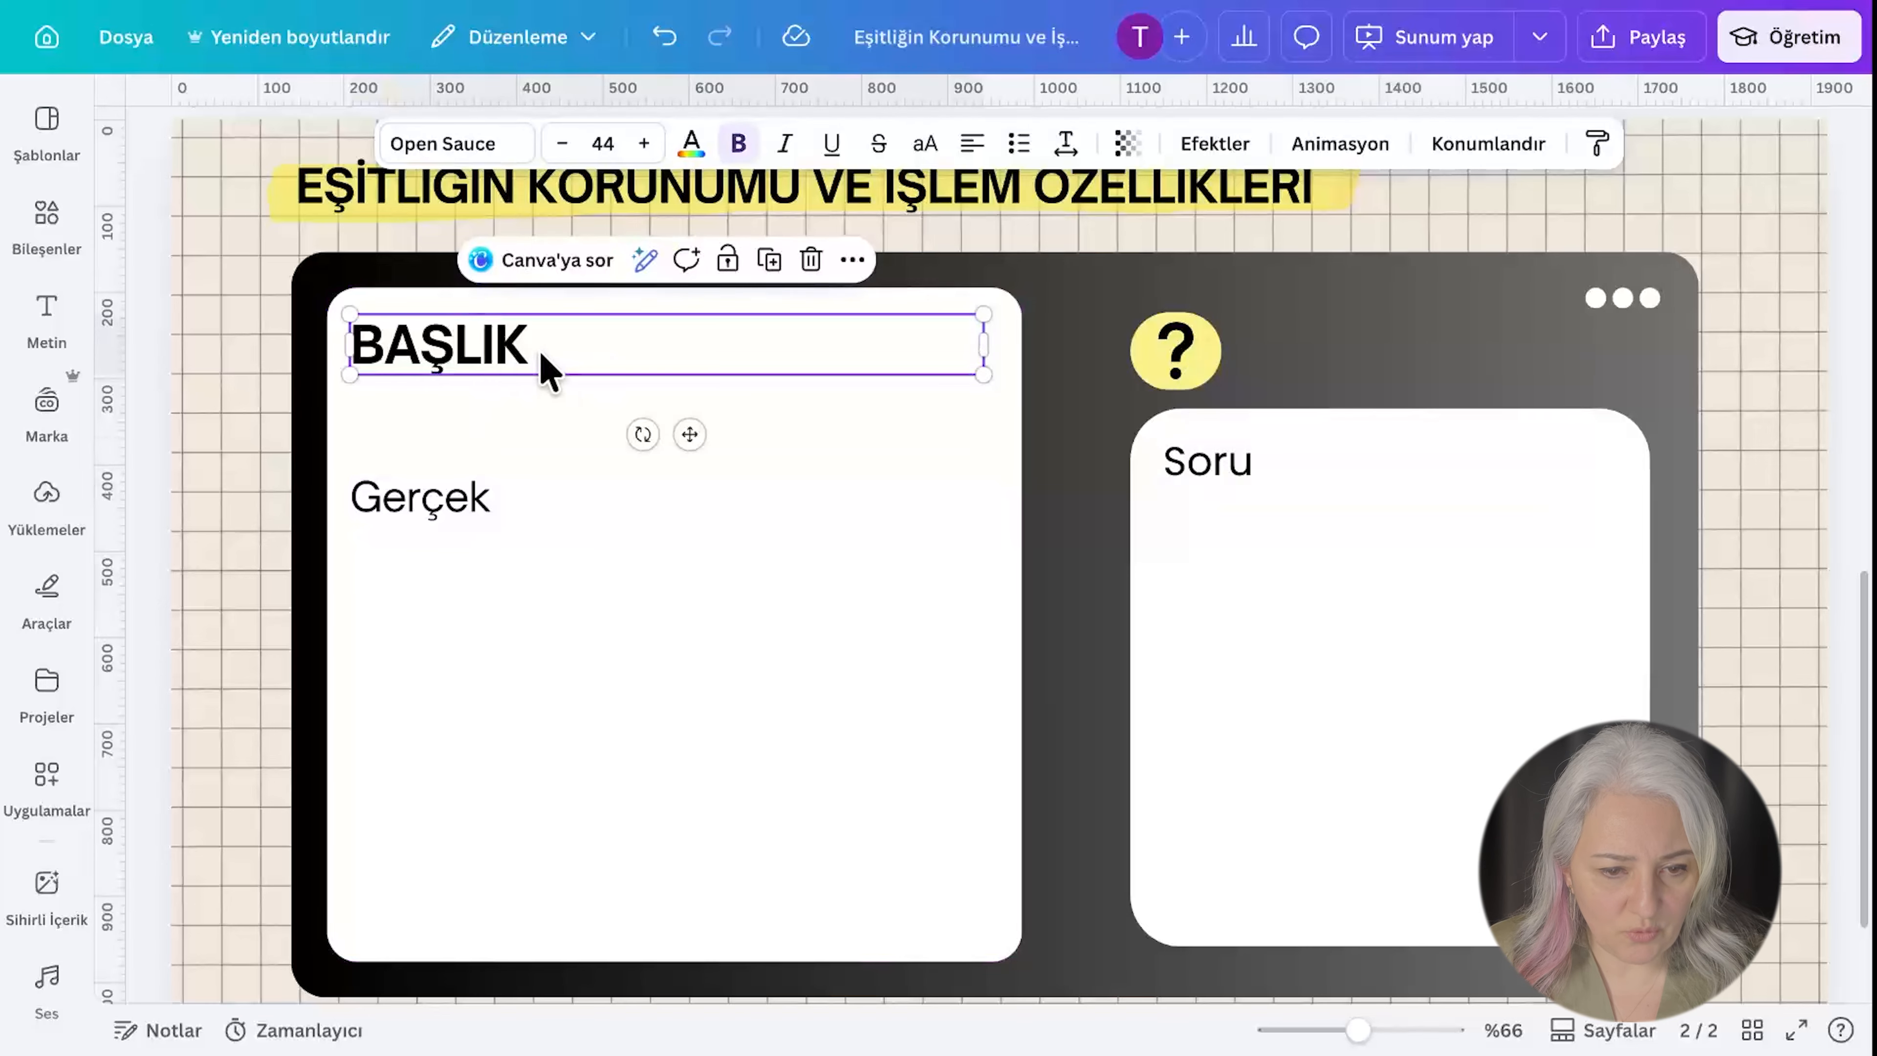
click(490, 518)
click(1299, 462)
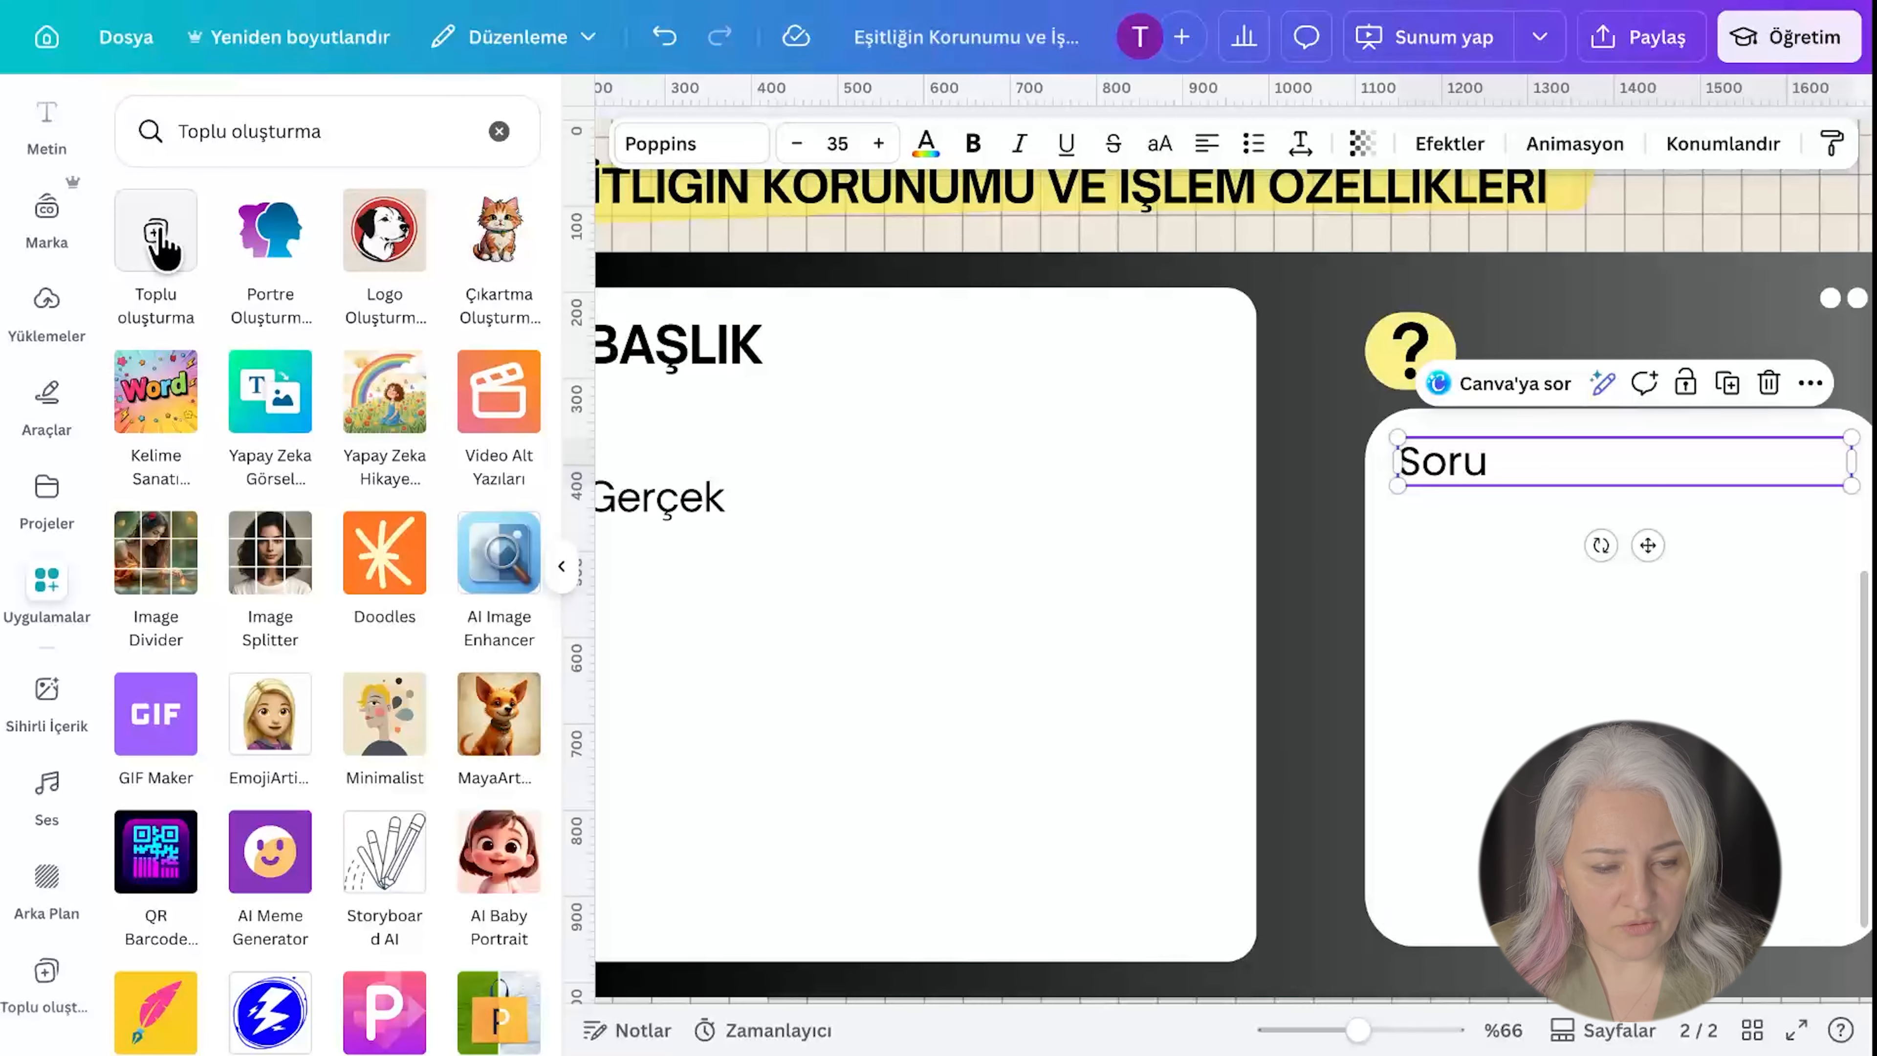
Open the Toplu oluşturma app and upload the bilgi kartı Sheet1 CSV file as its data source.
click(161, 244)
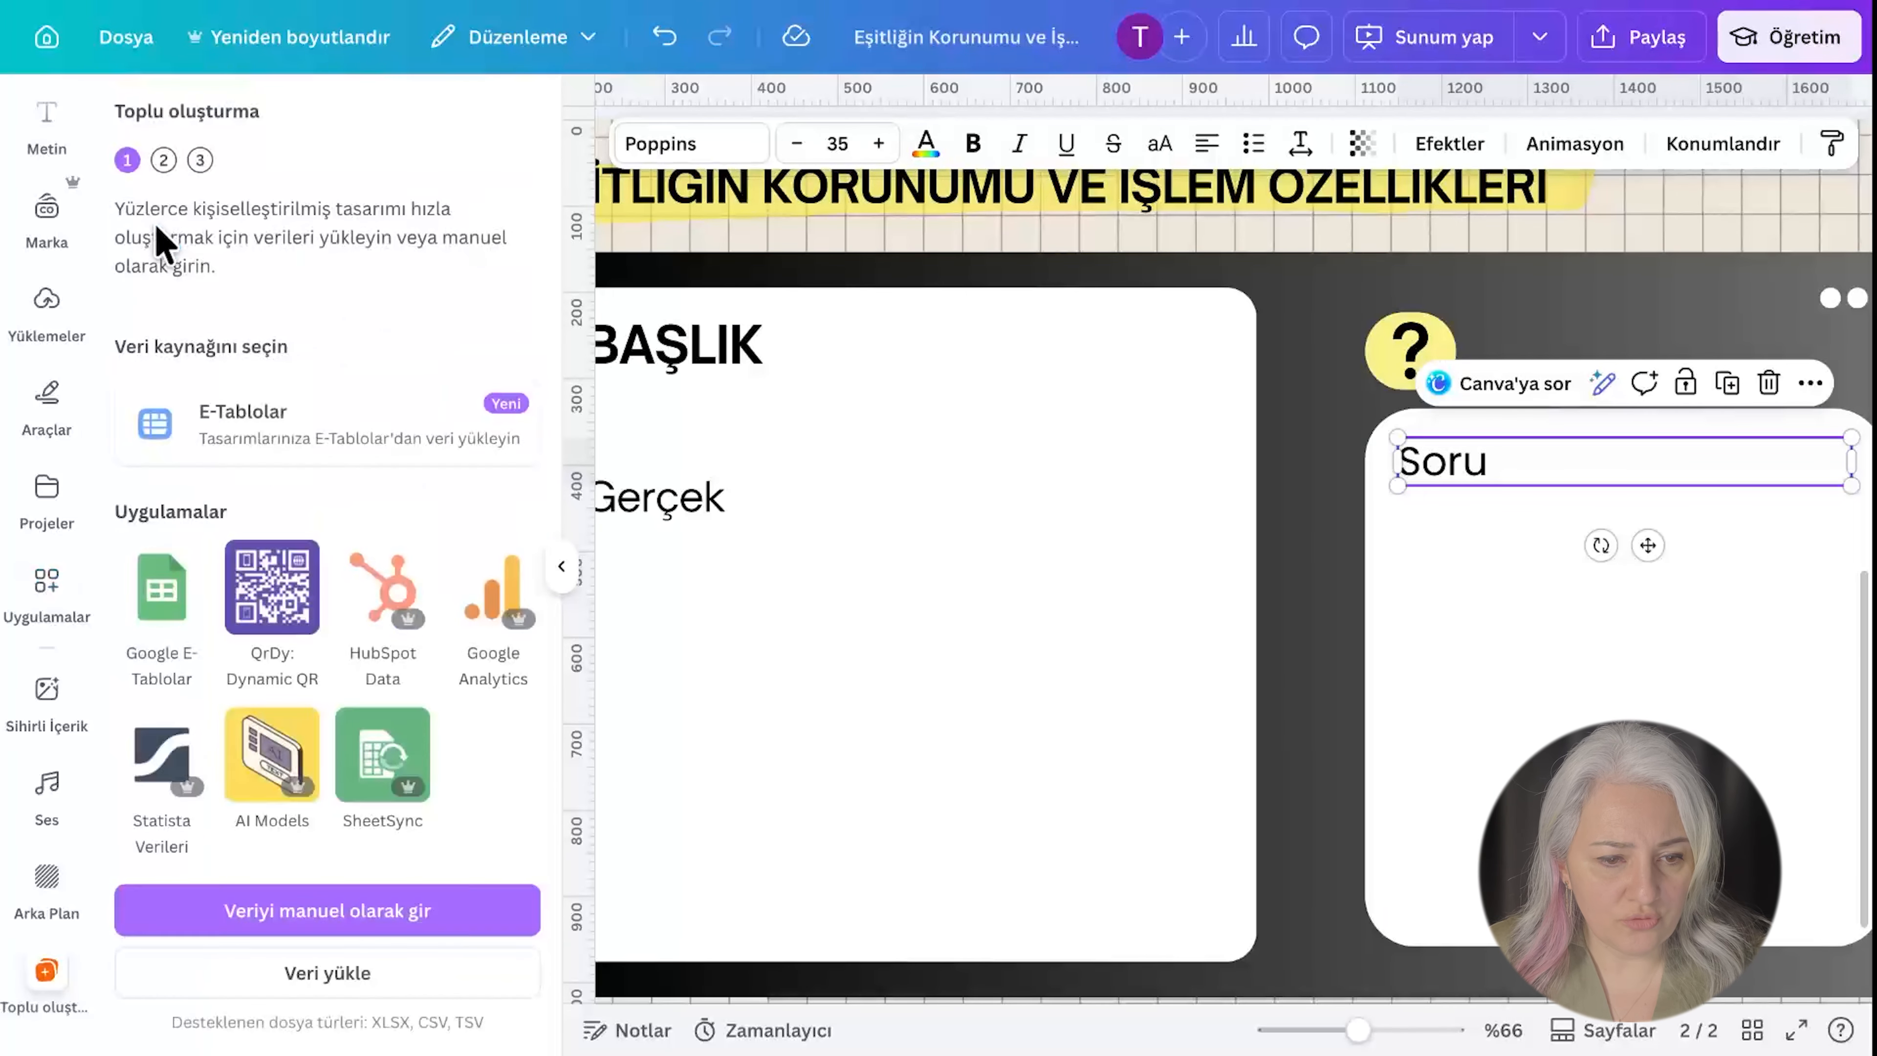
click(325, 975)
click(723, 266)
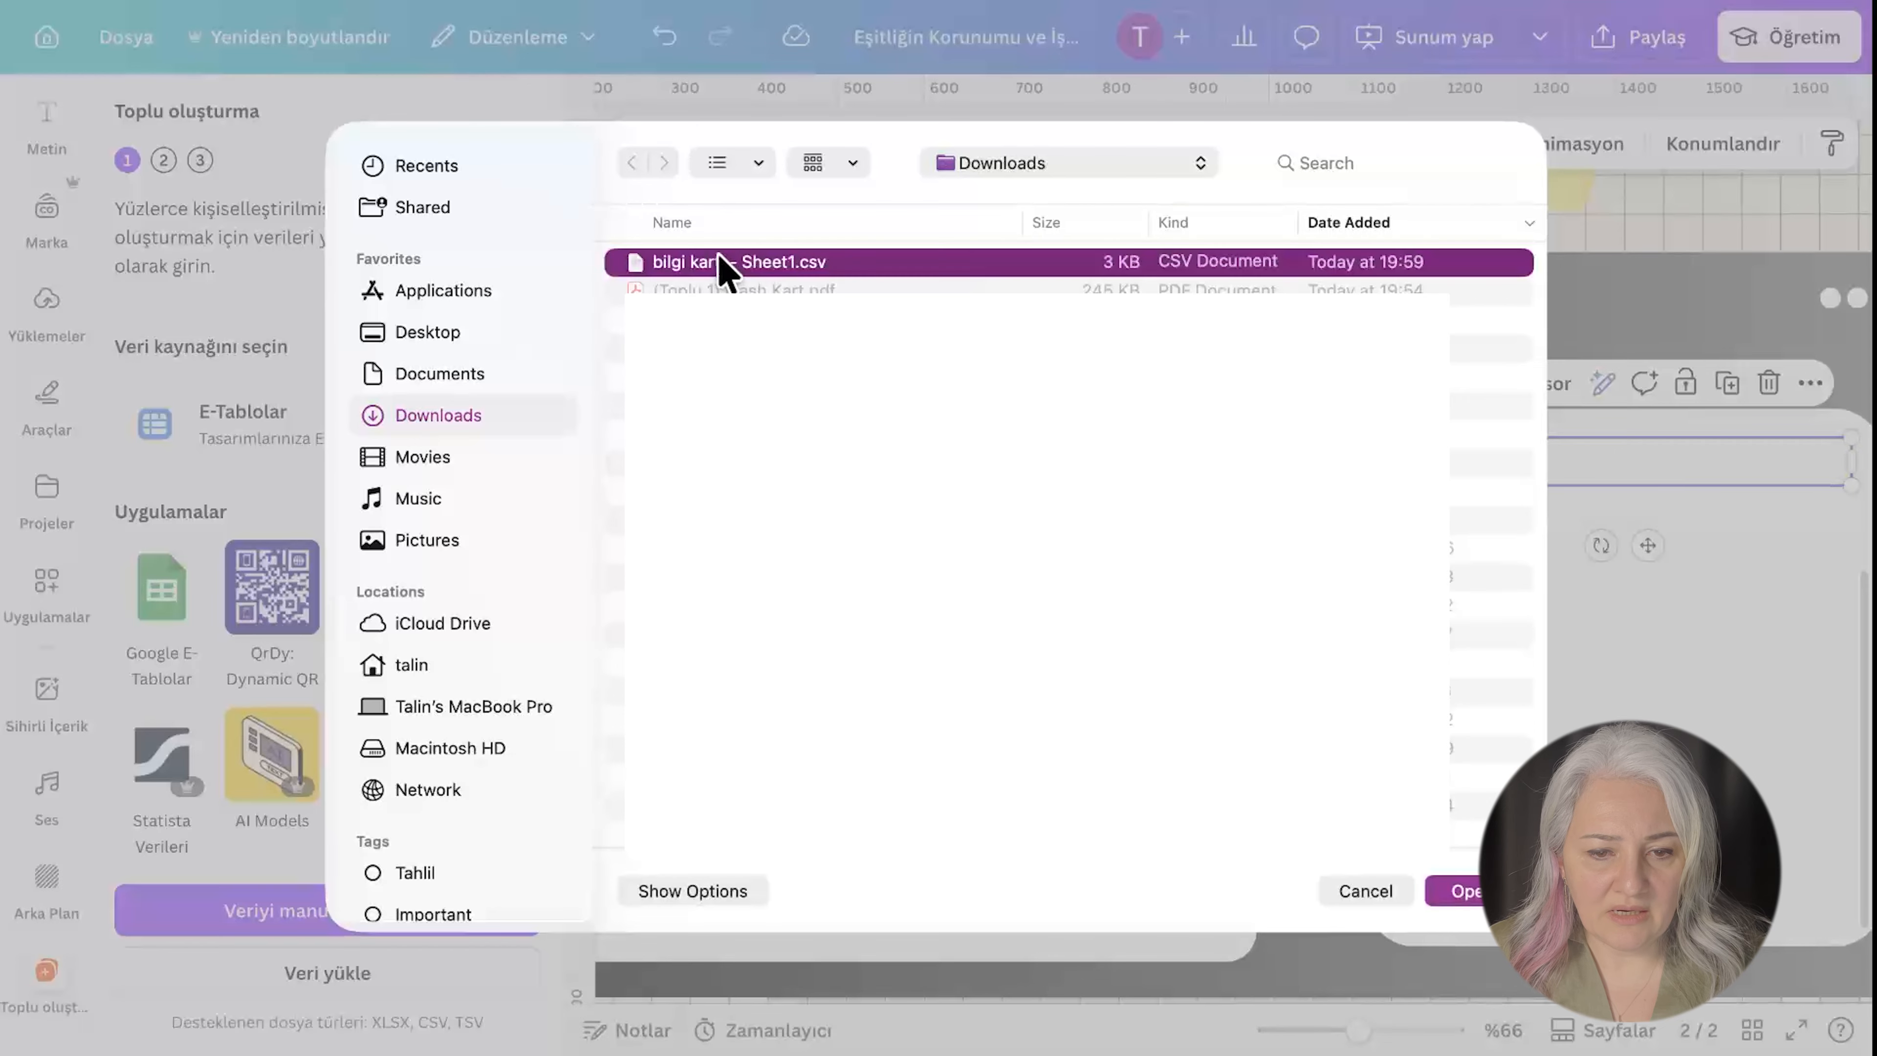
click(1467, 891)
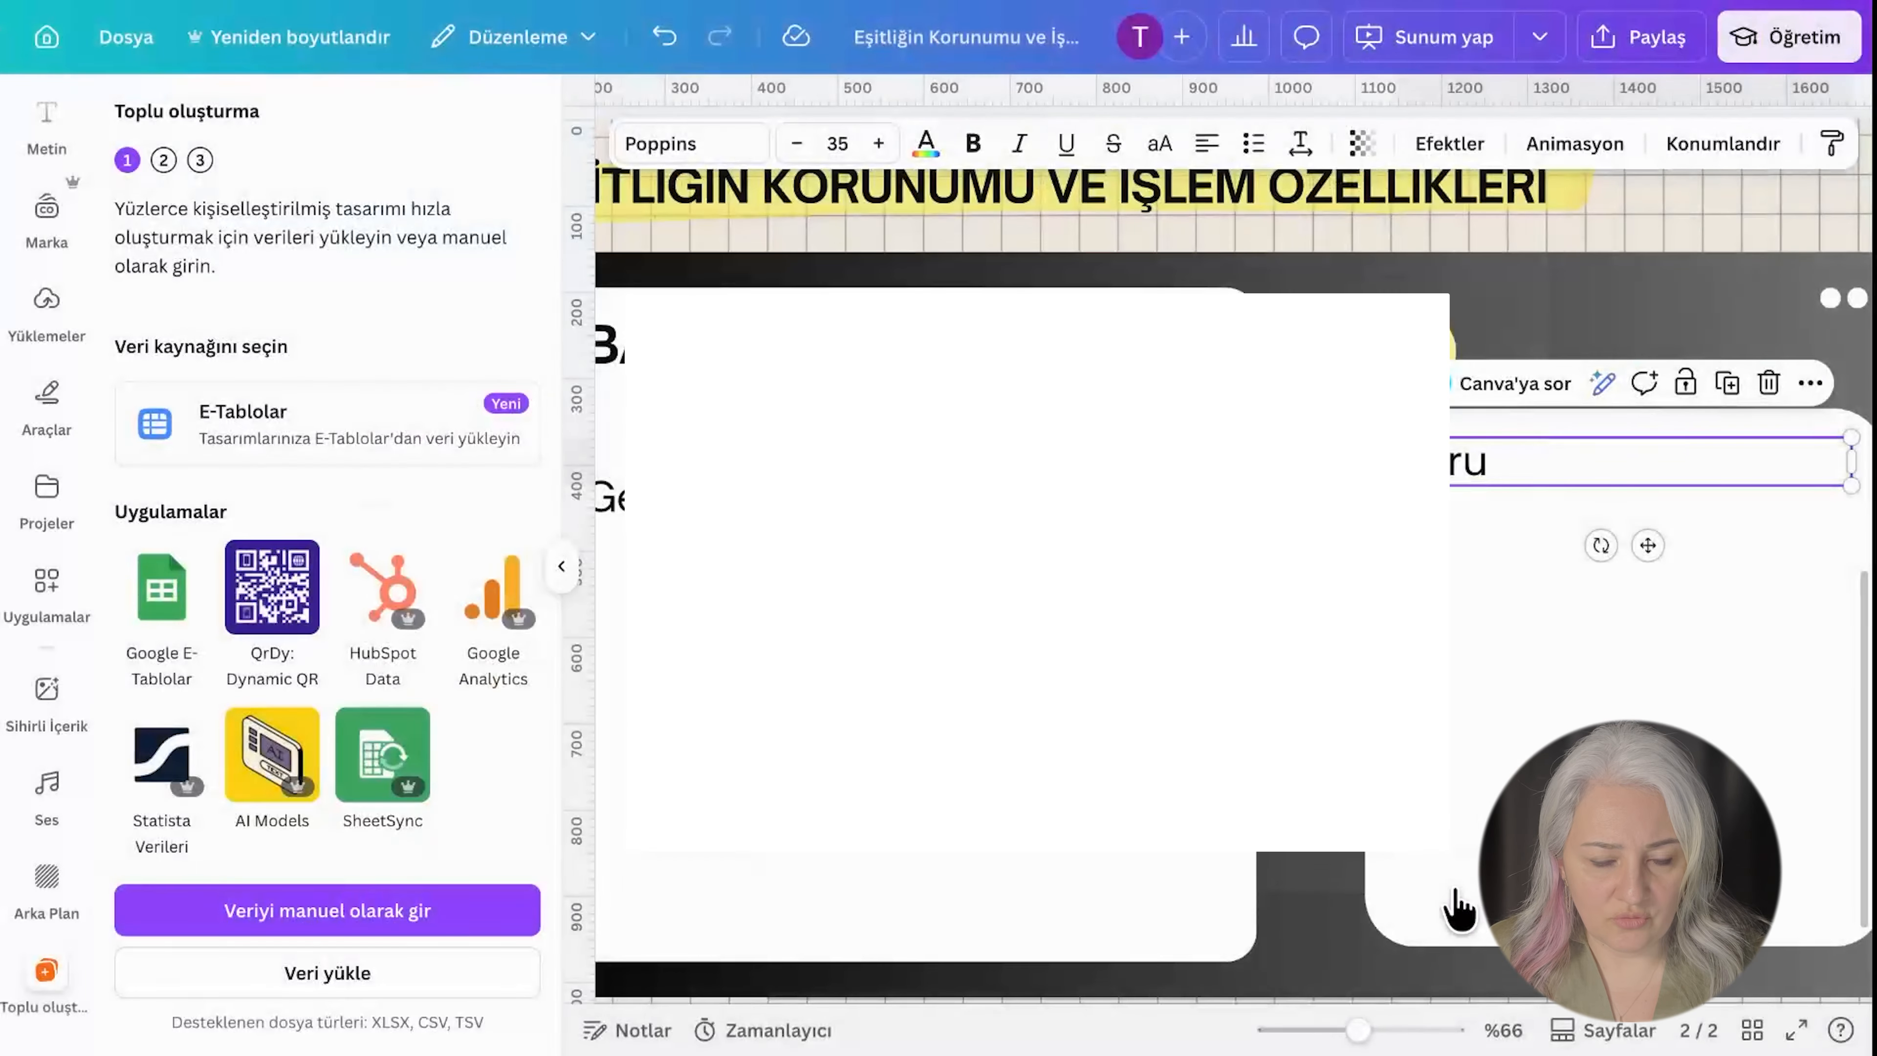
Connect the BAŞLIK text box to the Başlık data field and the Gerçek text box to Çarpıcı Alıntı/Gerçek.
click(926, 465)
click(759, 159)
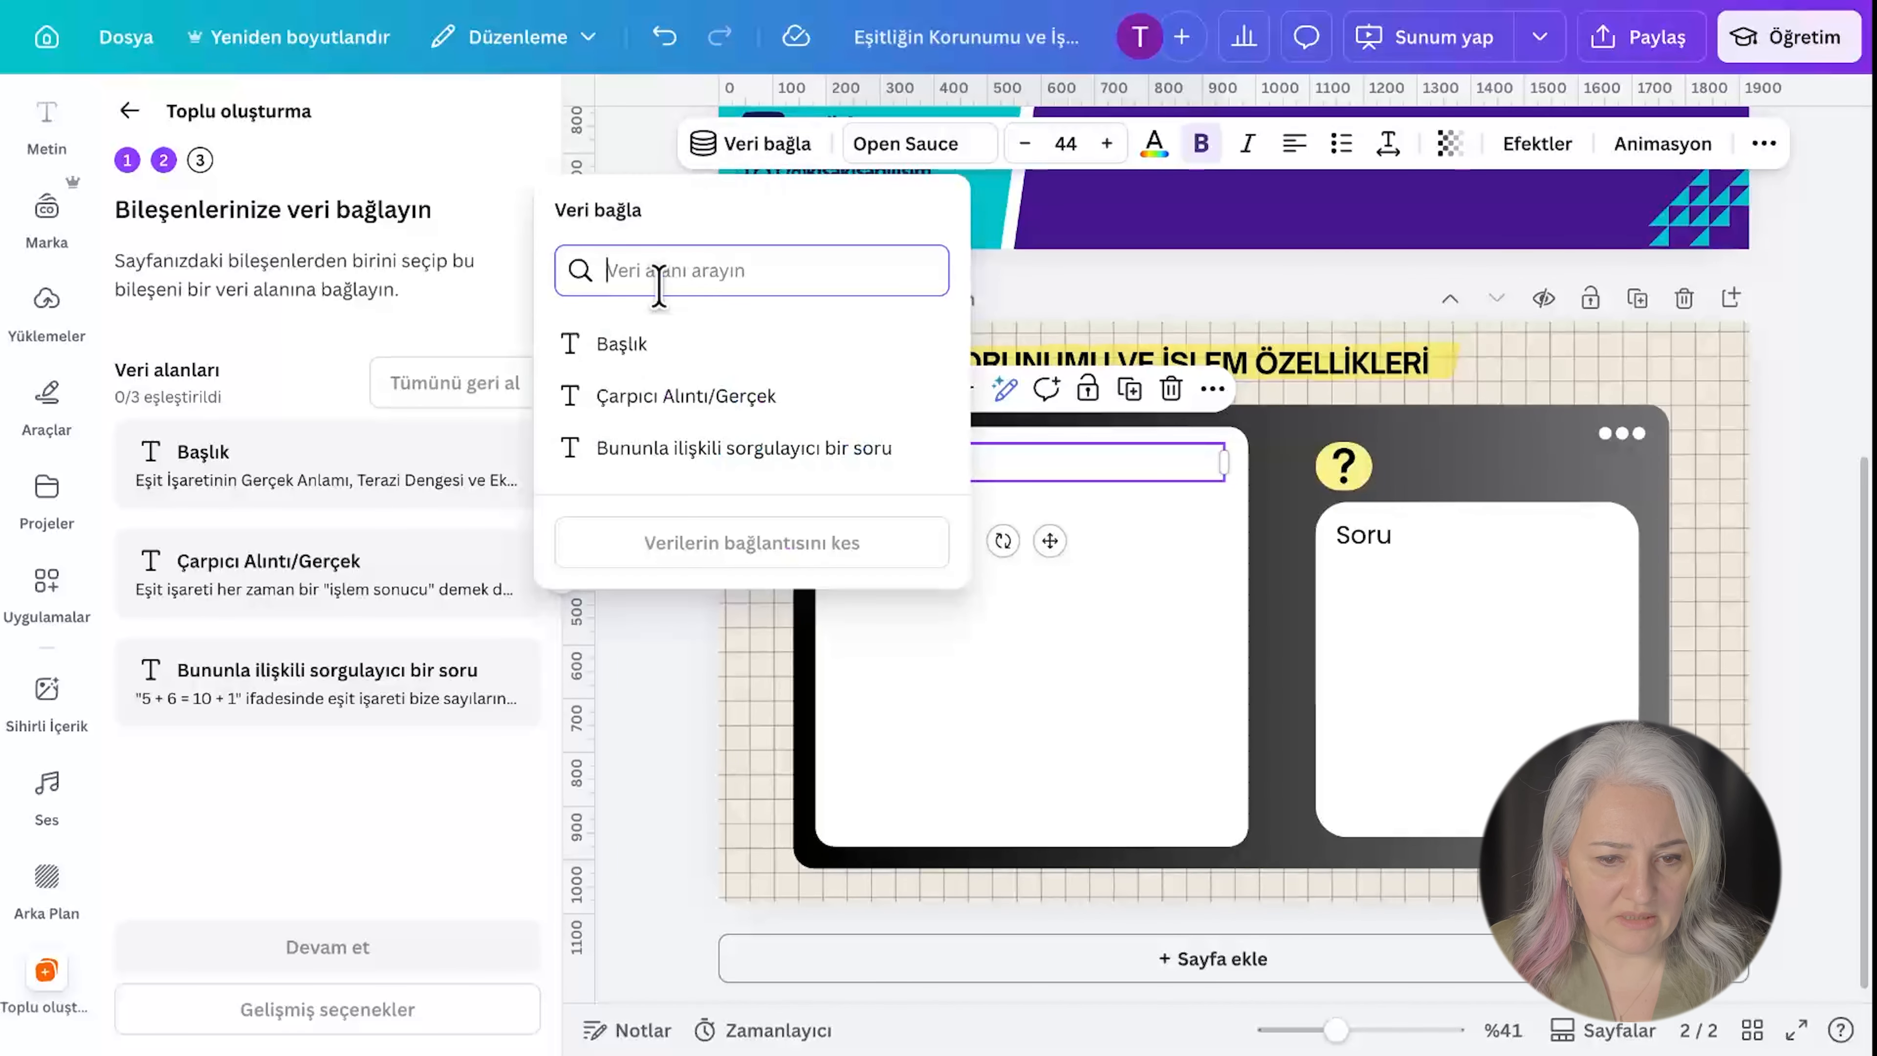
click(628, 346)
click(976, 556)
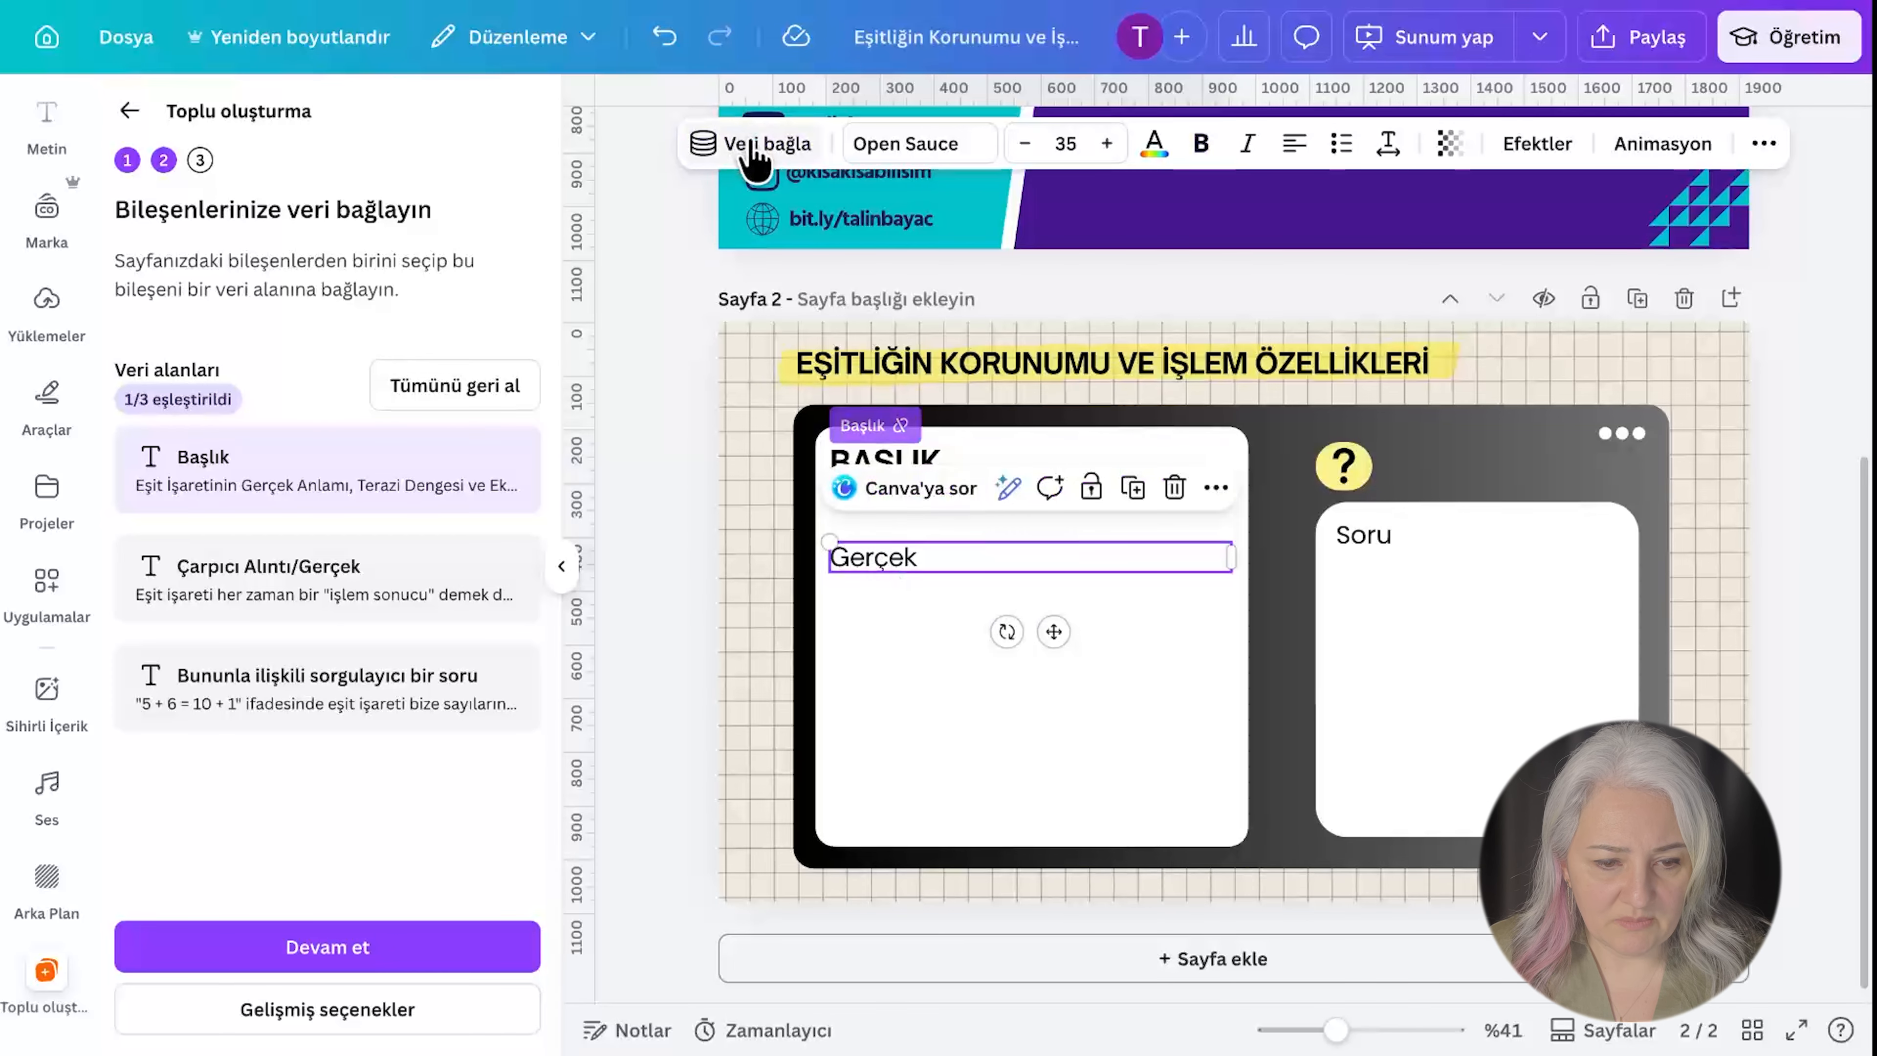
click(732, 143)
click(687, 397)
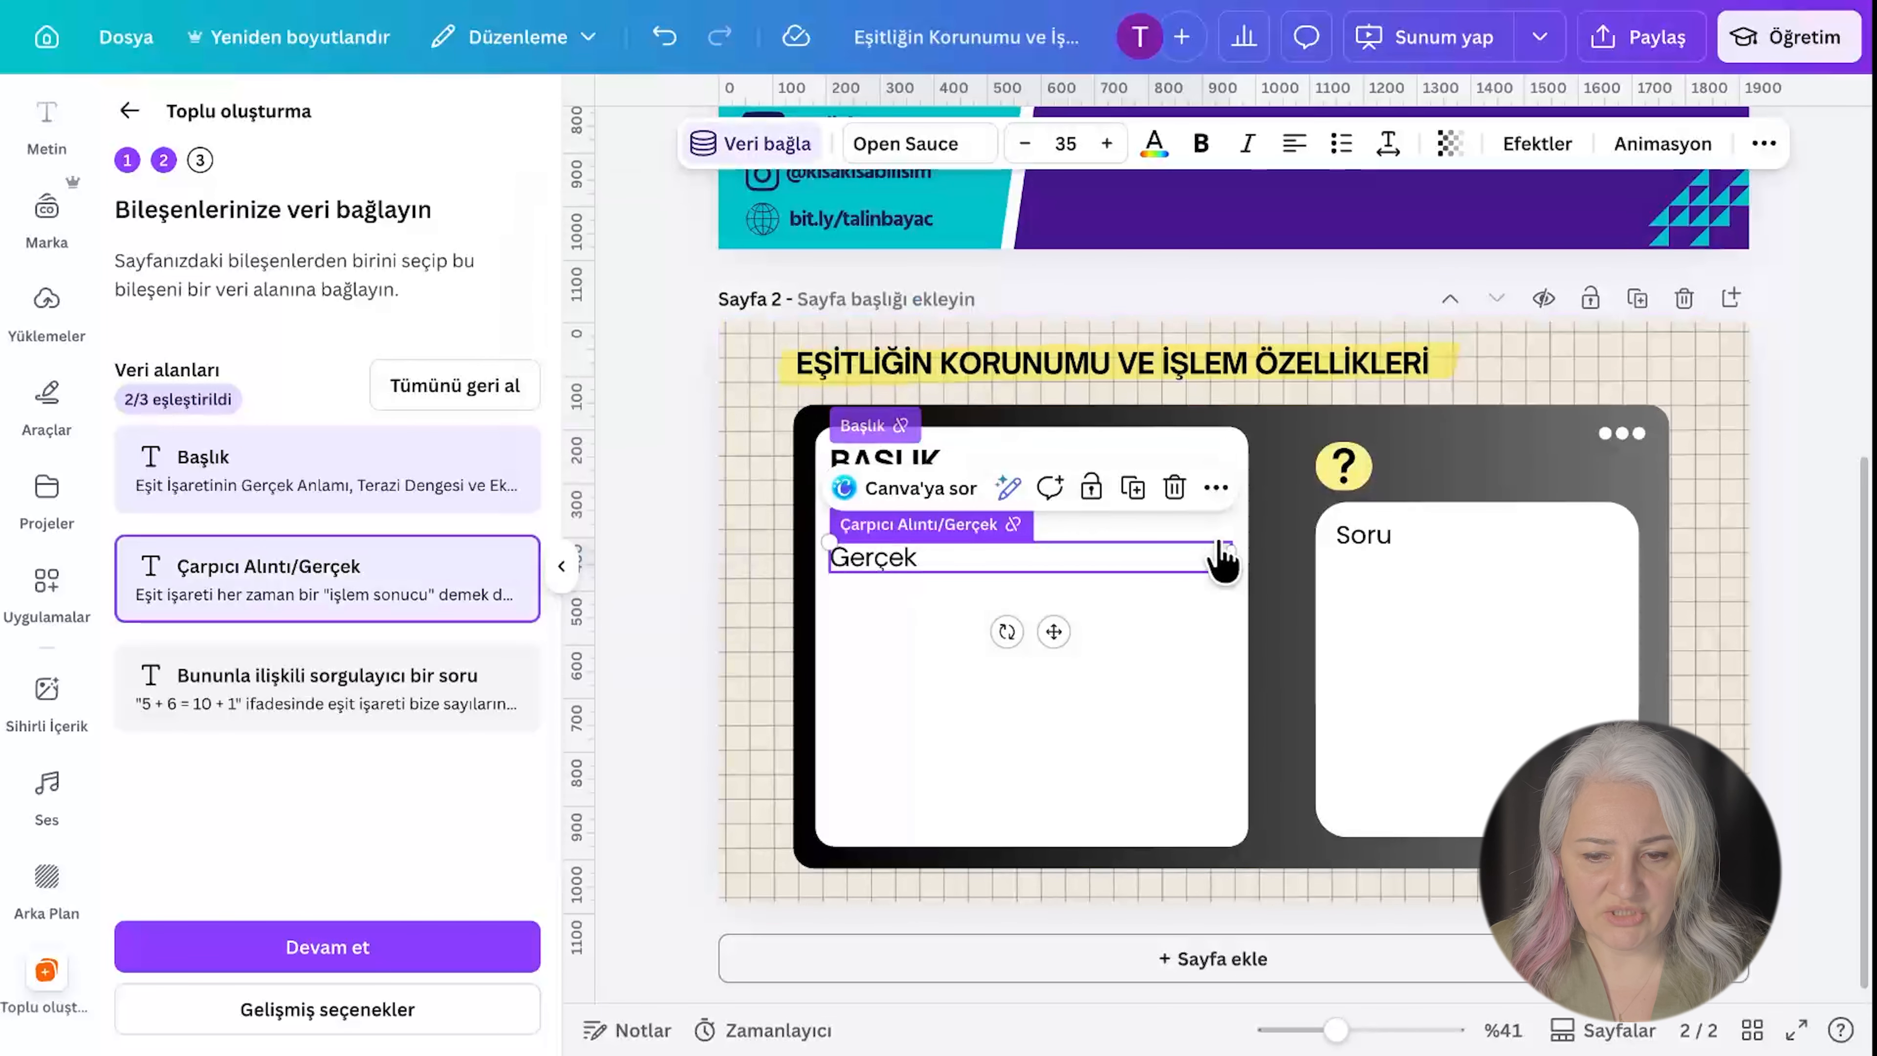
Connect the Soru text box to Bununla ilişkili sorgulayıcı bir soru and generate 10 designs from all rows.
click(1404, 536)
click(759, 143)
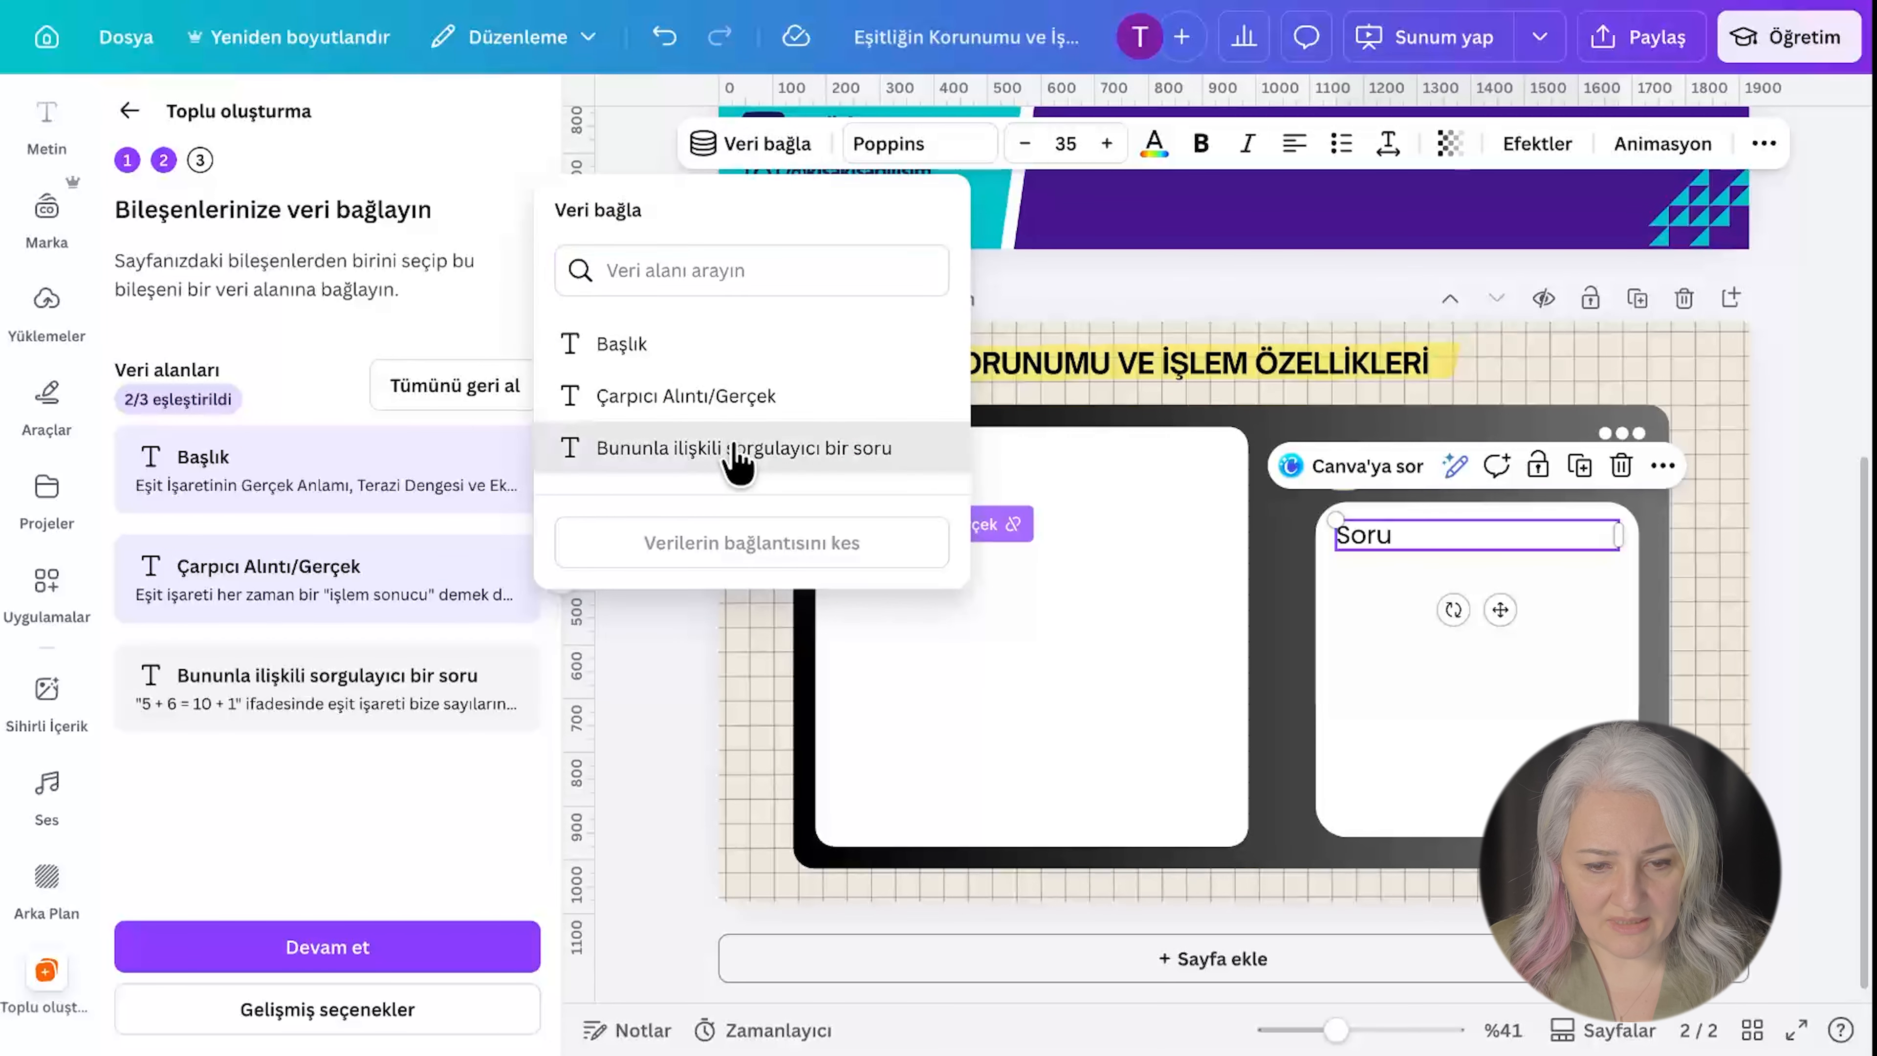
click(665, 448)
click(367, 953)
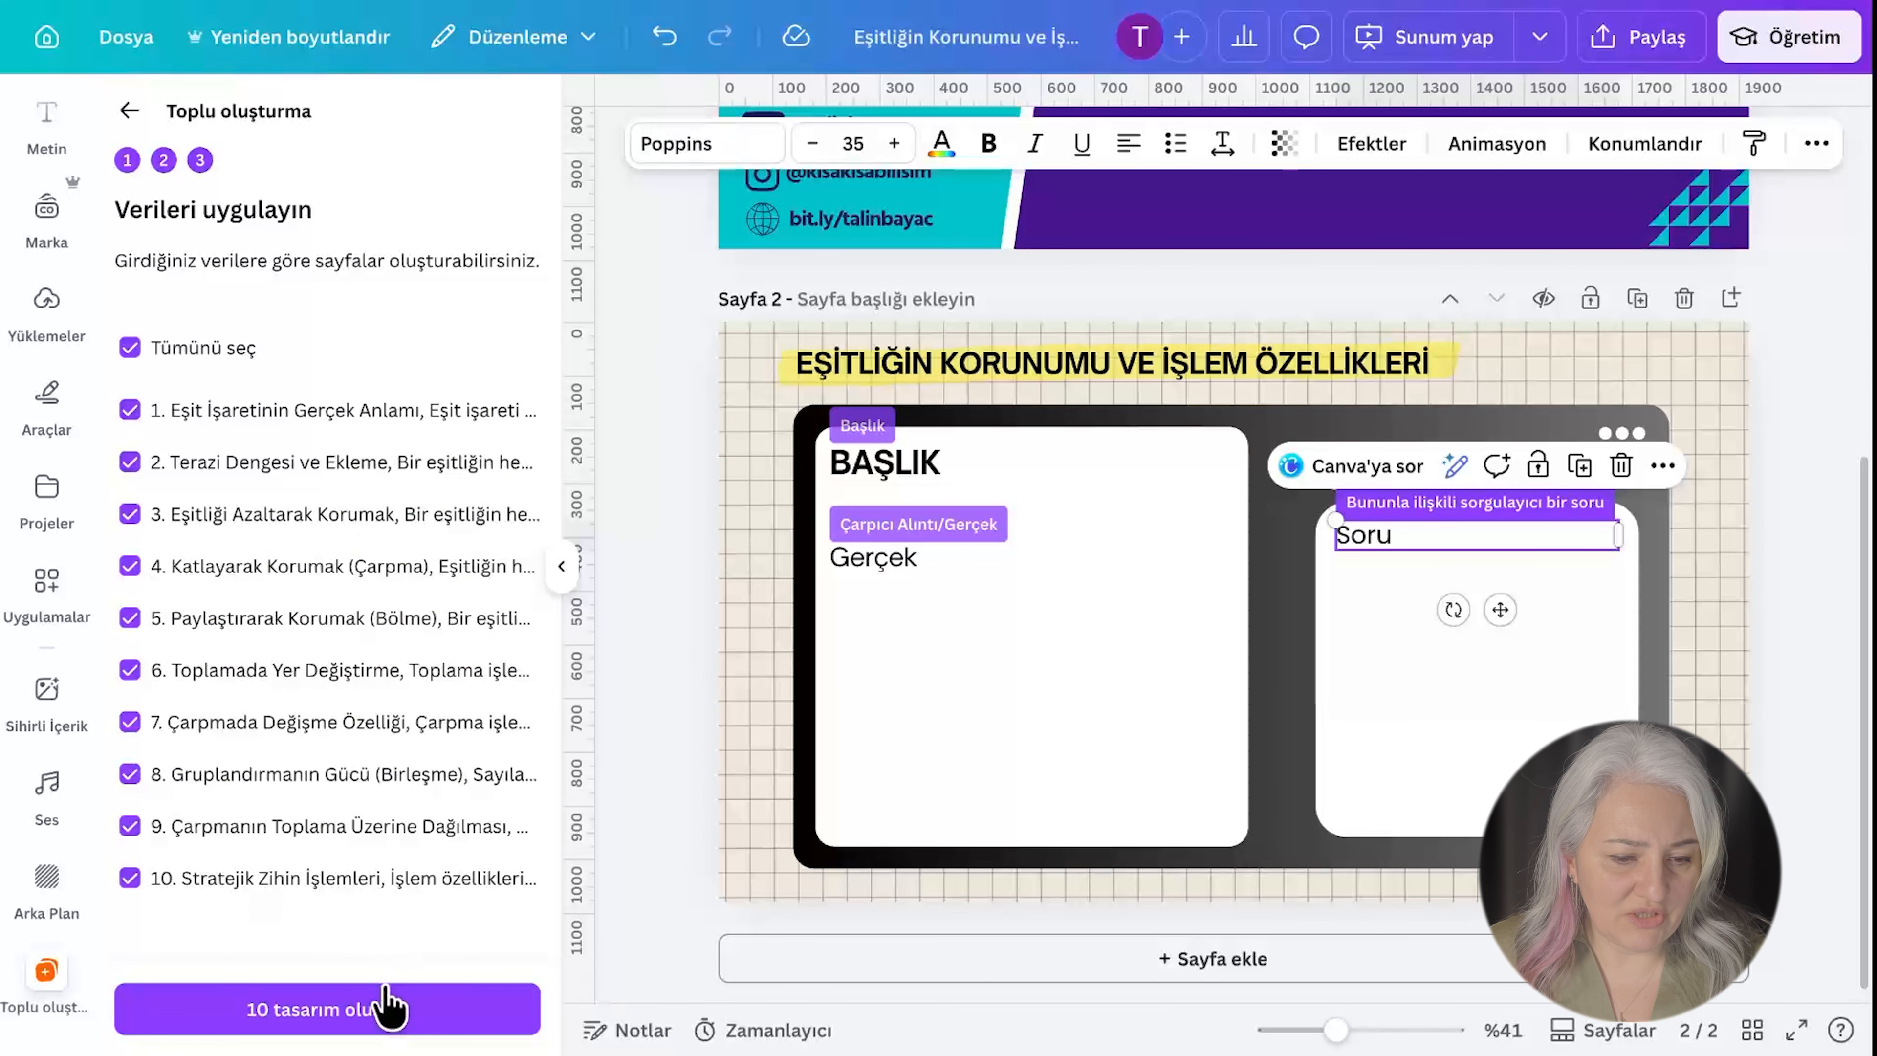
click(384, 1009)
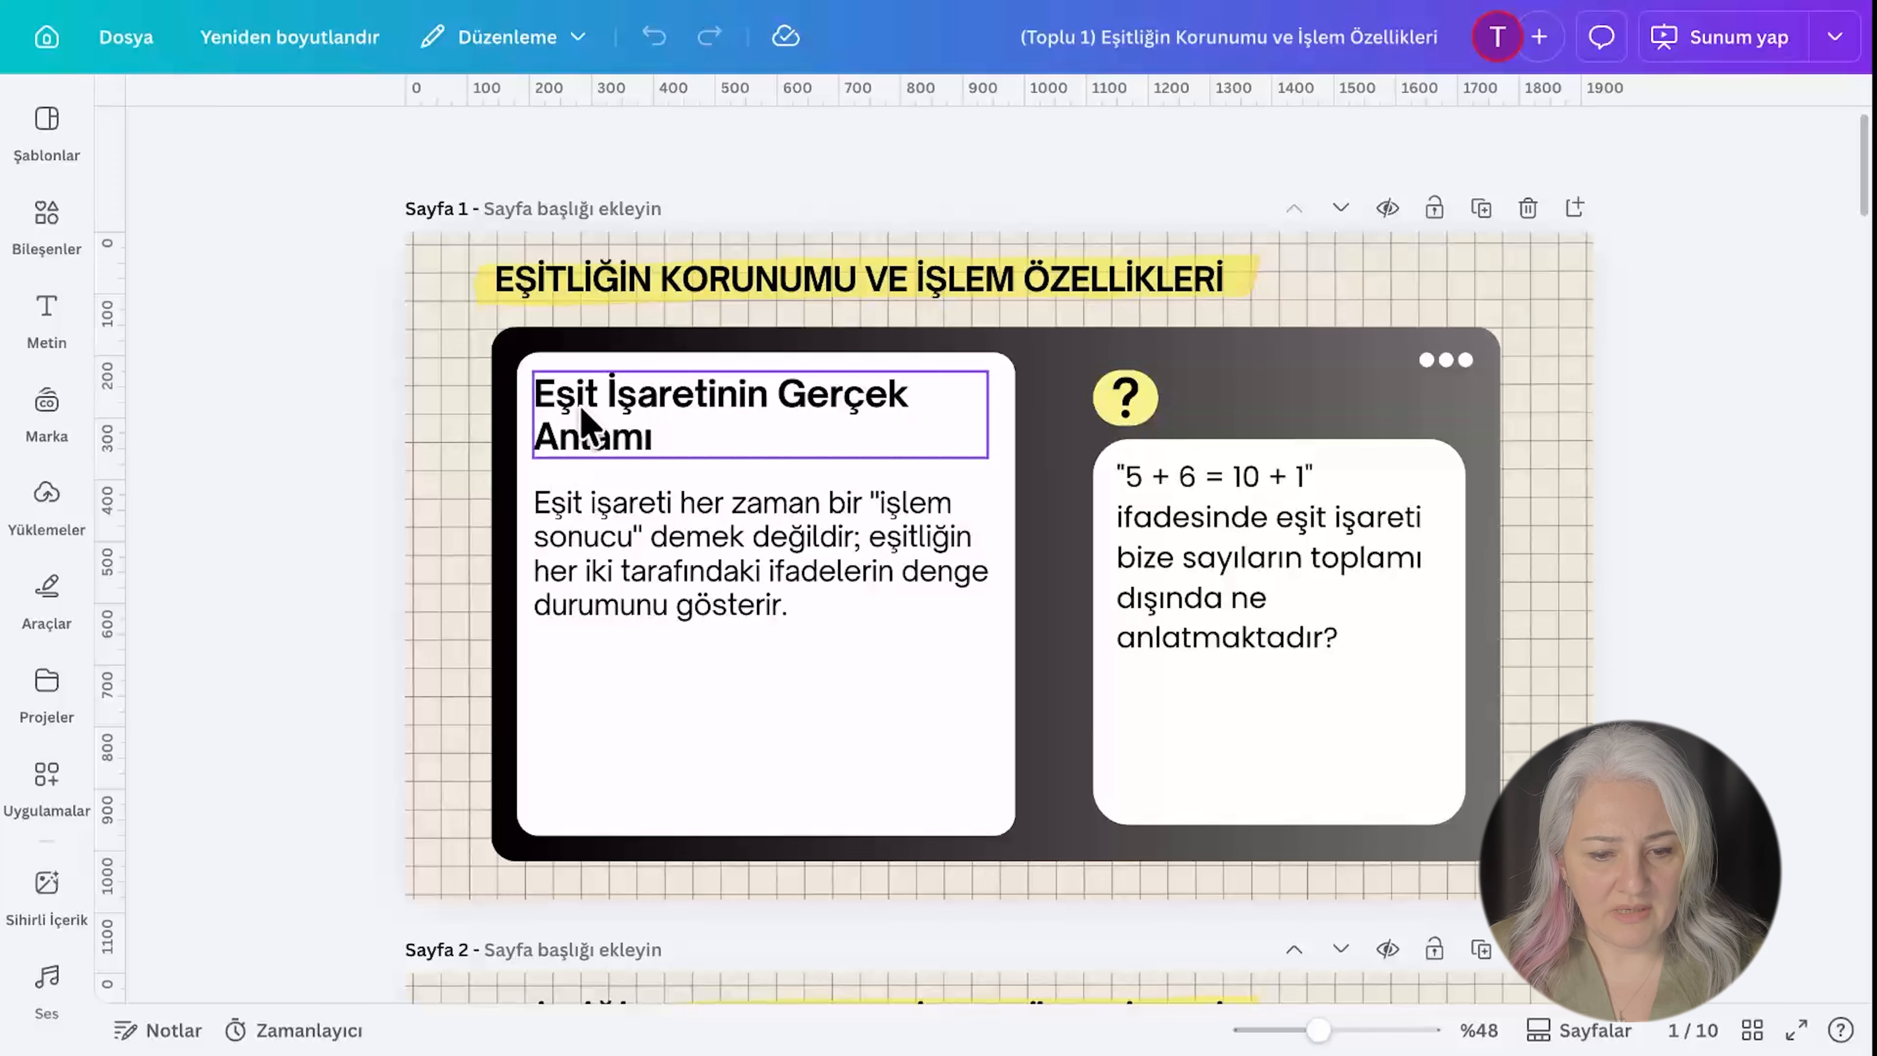
Review the generated information cards on pages 1 to 5, checking each card's title, fact and question.
scroll(641, 595, down, 15)
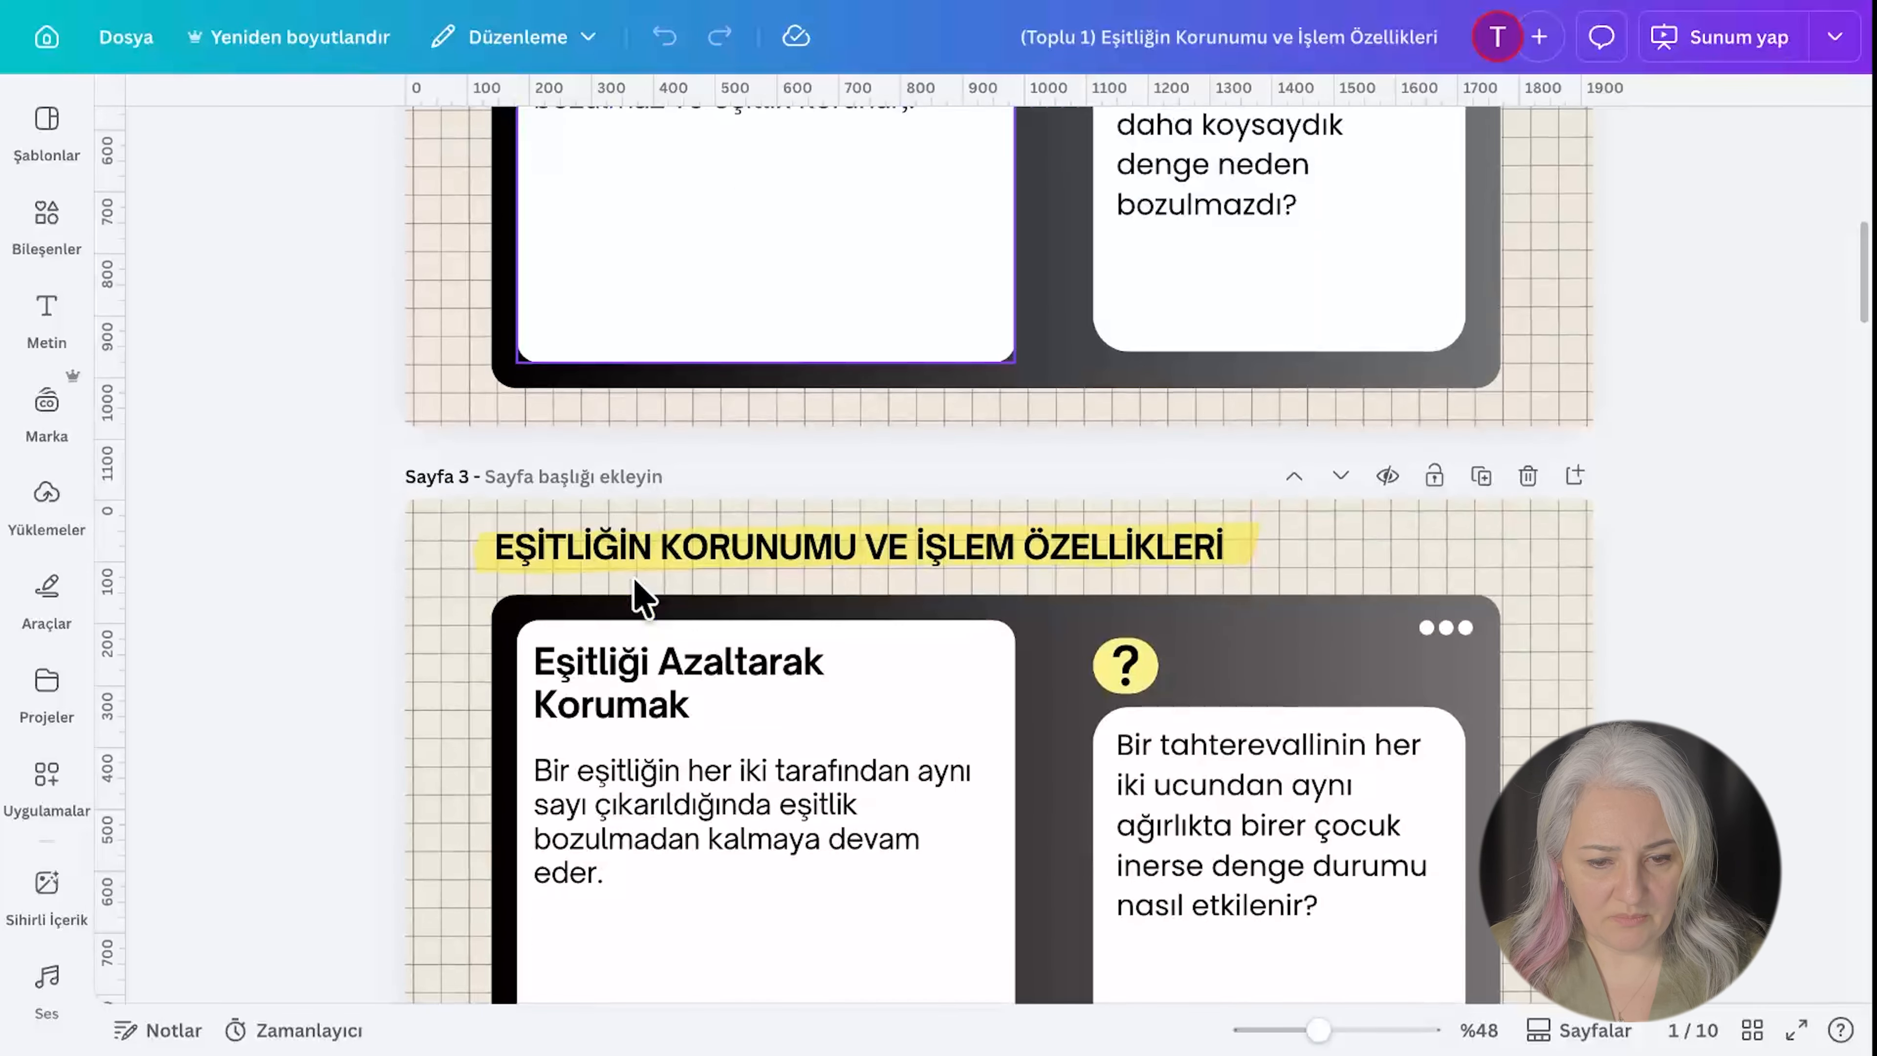
scroll(701, 772, down, 2)
click(670, 658)
click(1323, 732)
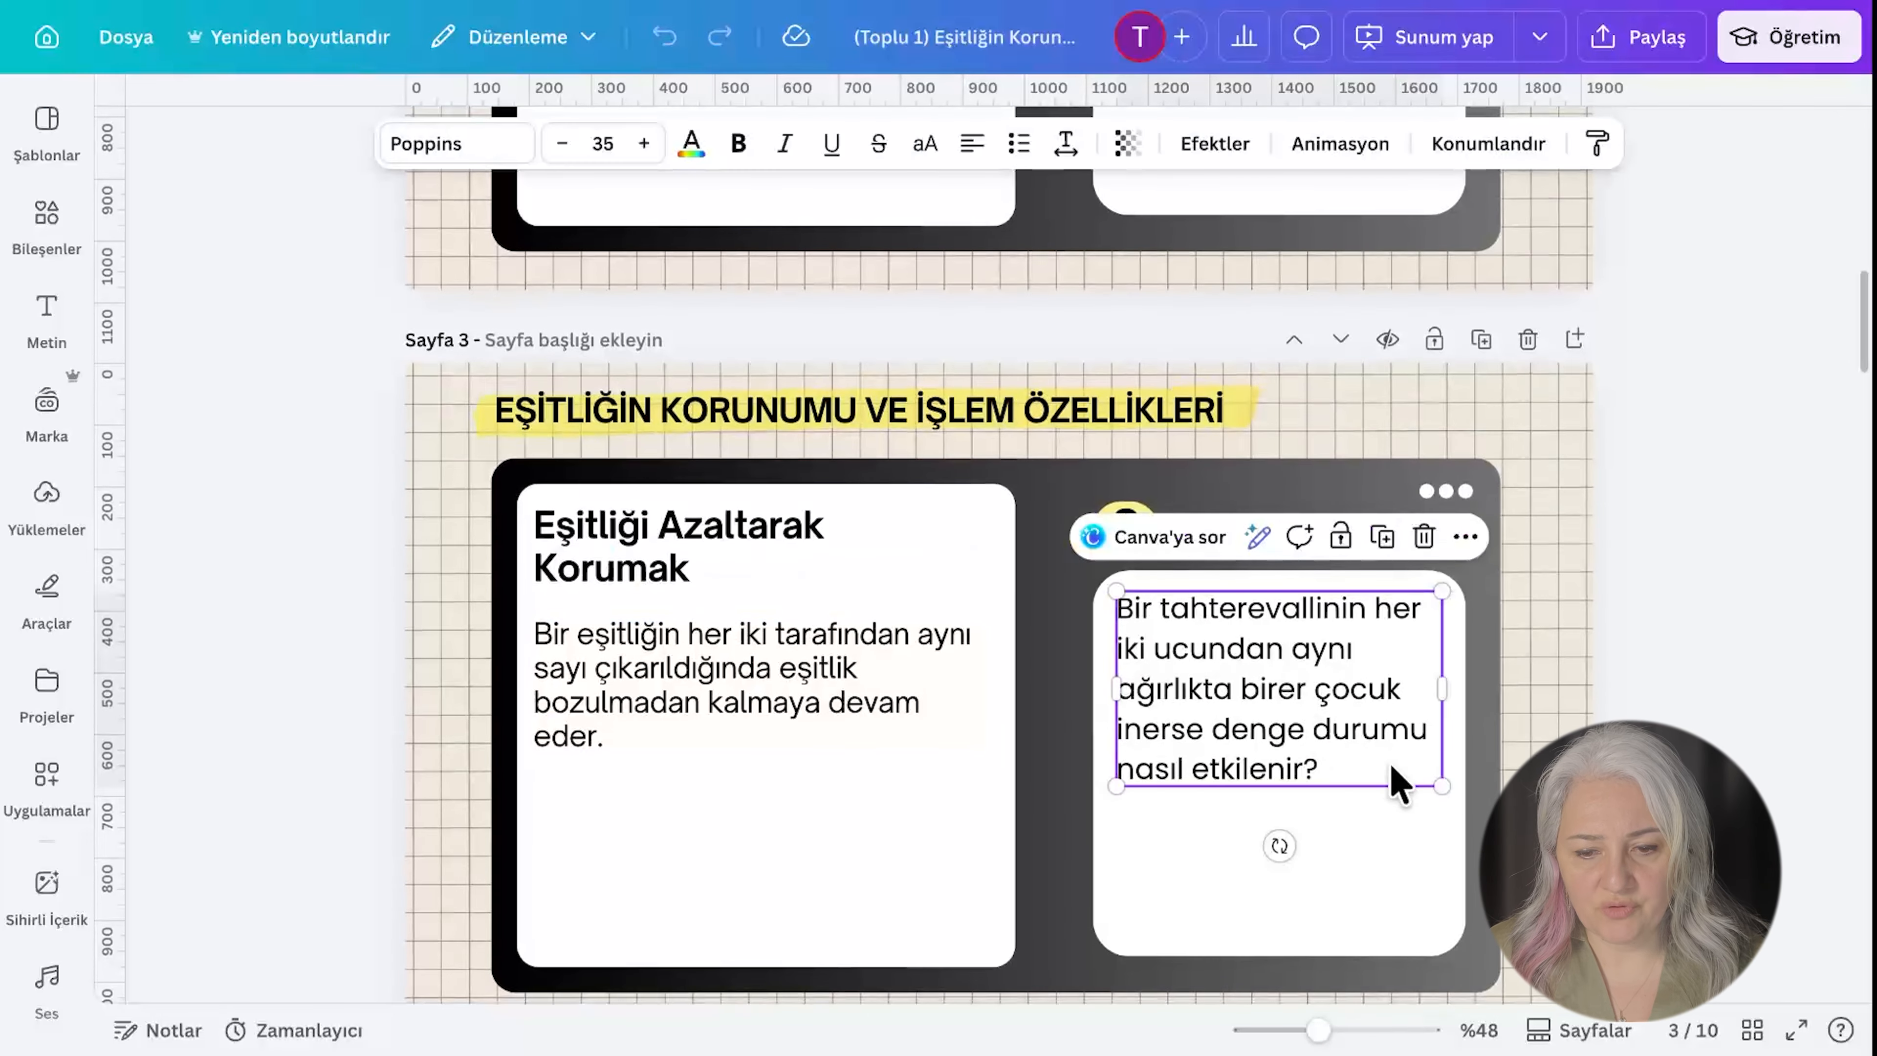
click(1670, 850)
scroll(1670, 850, down, 3)
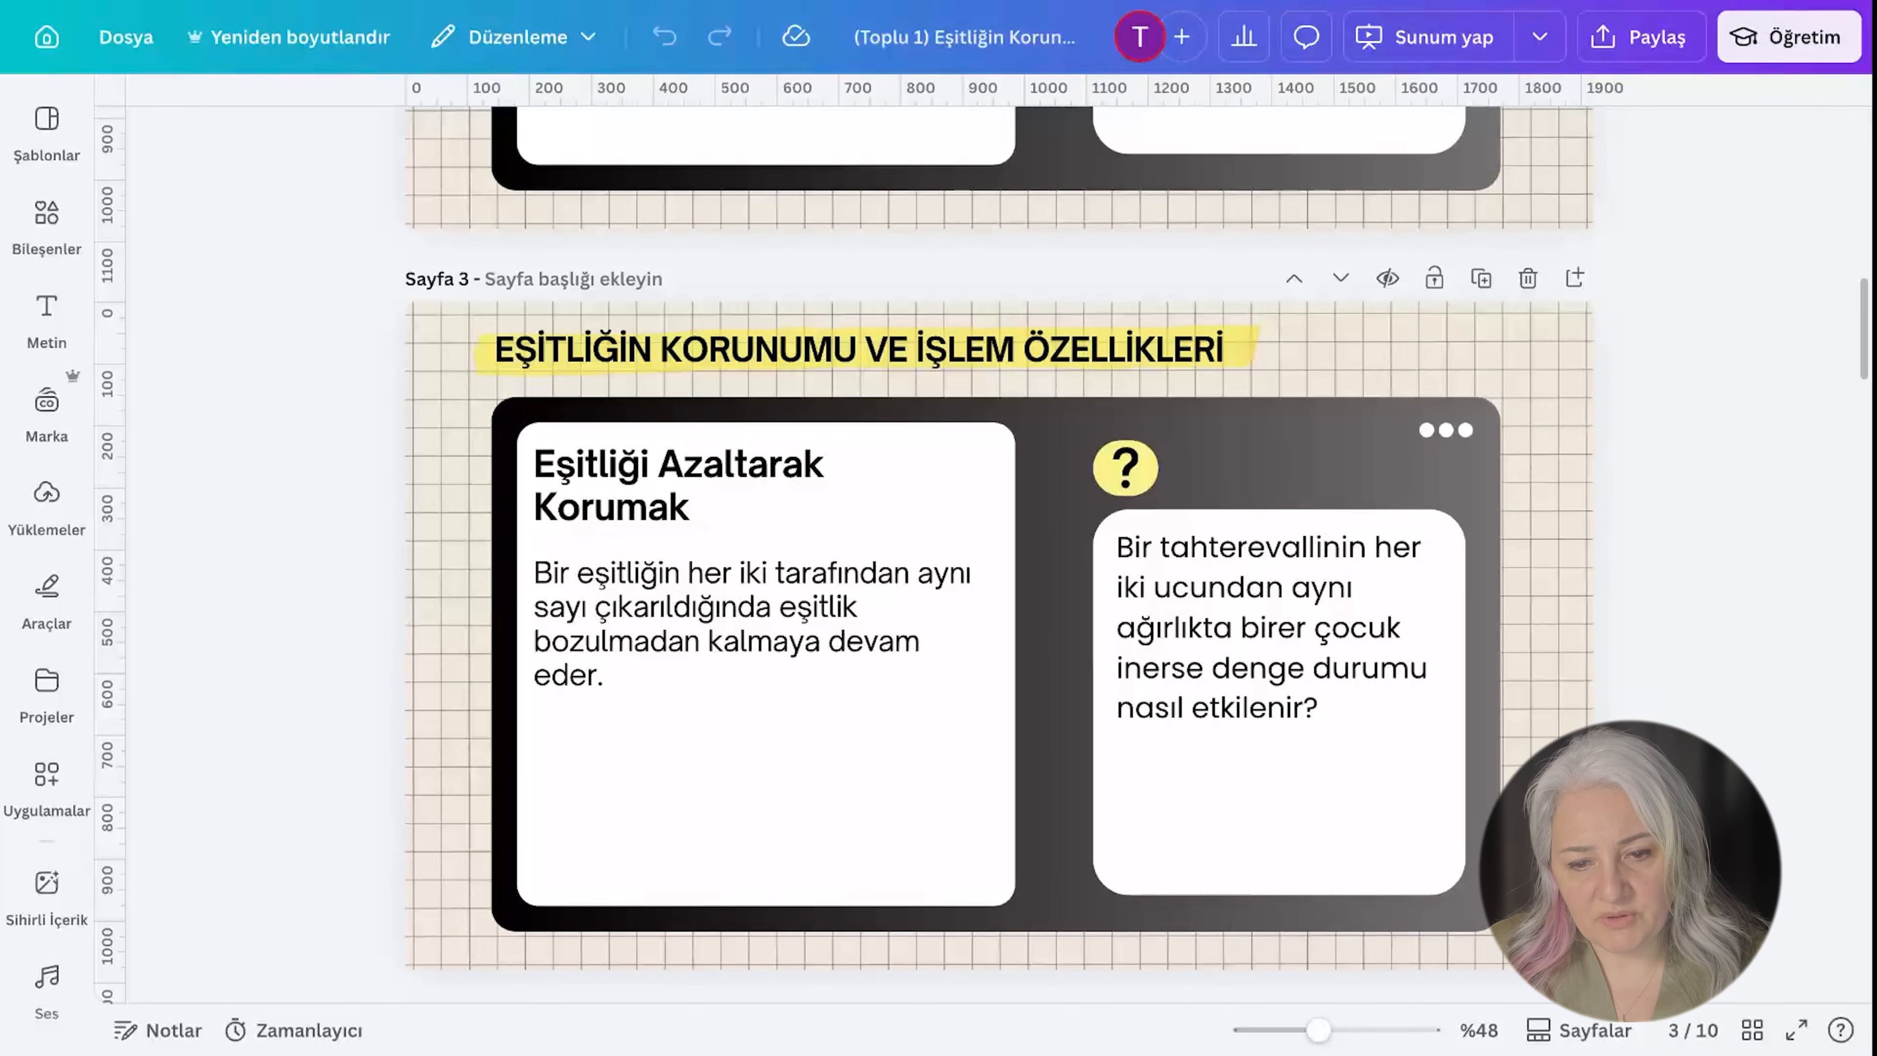
scroll(1671, 851, down, 7)
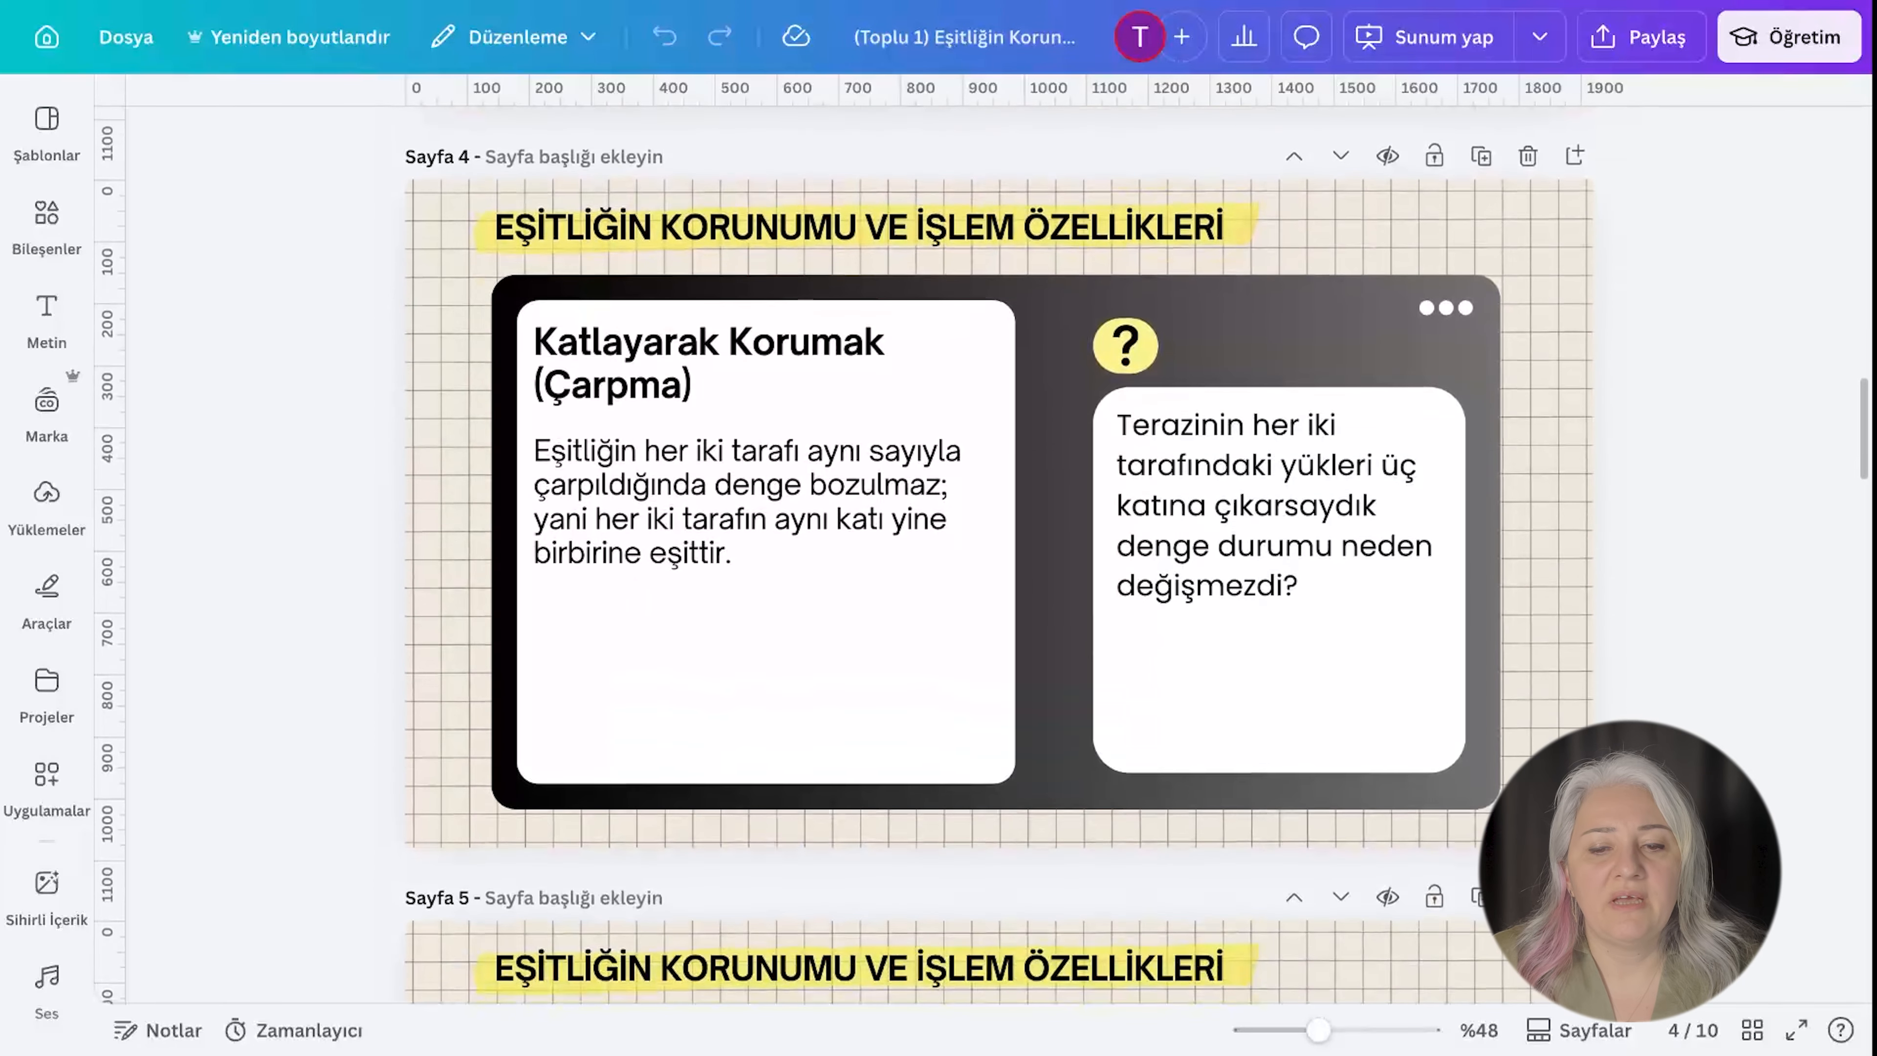
scroll(845, 556, down, 6)
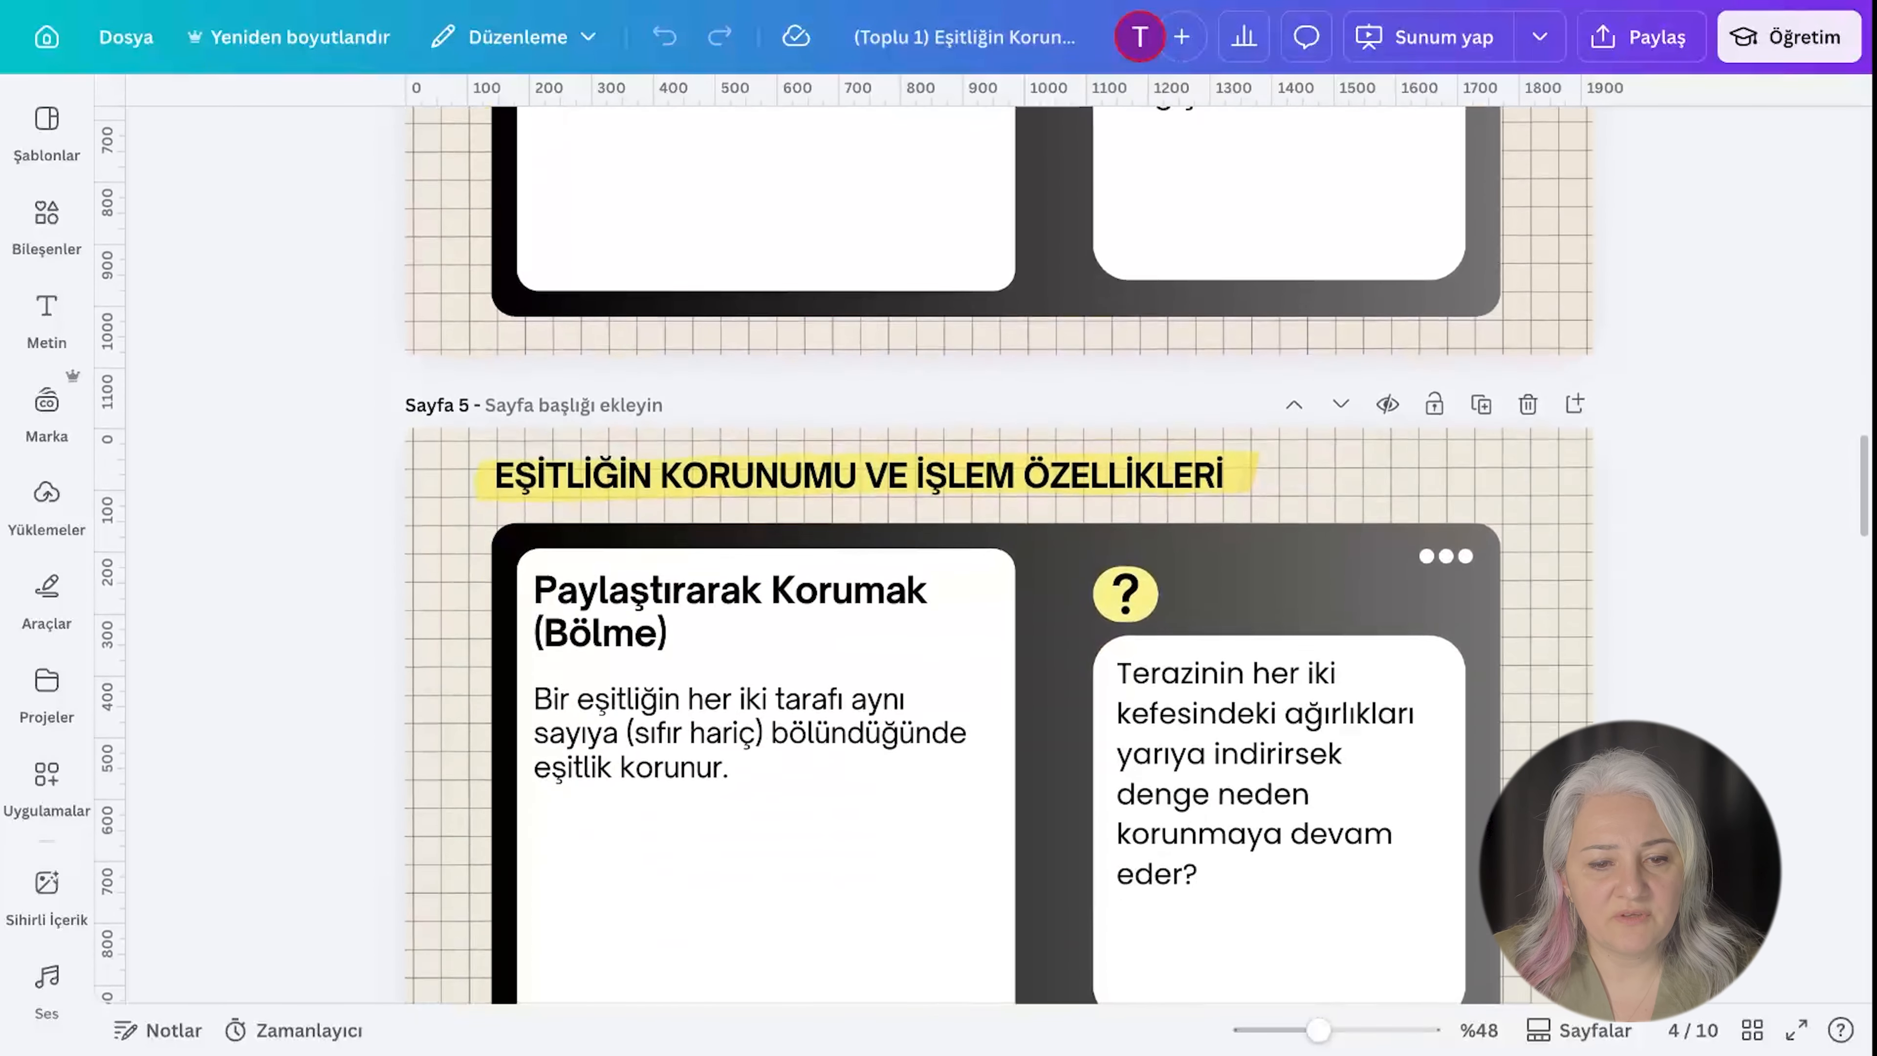
scroll(844, 556, down, 2)
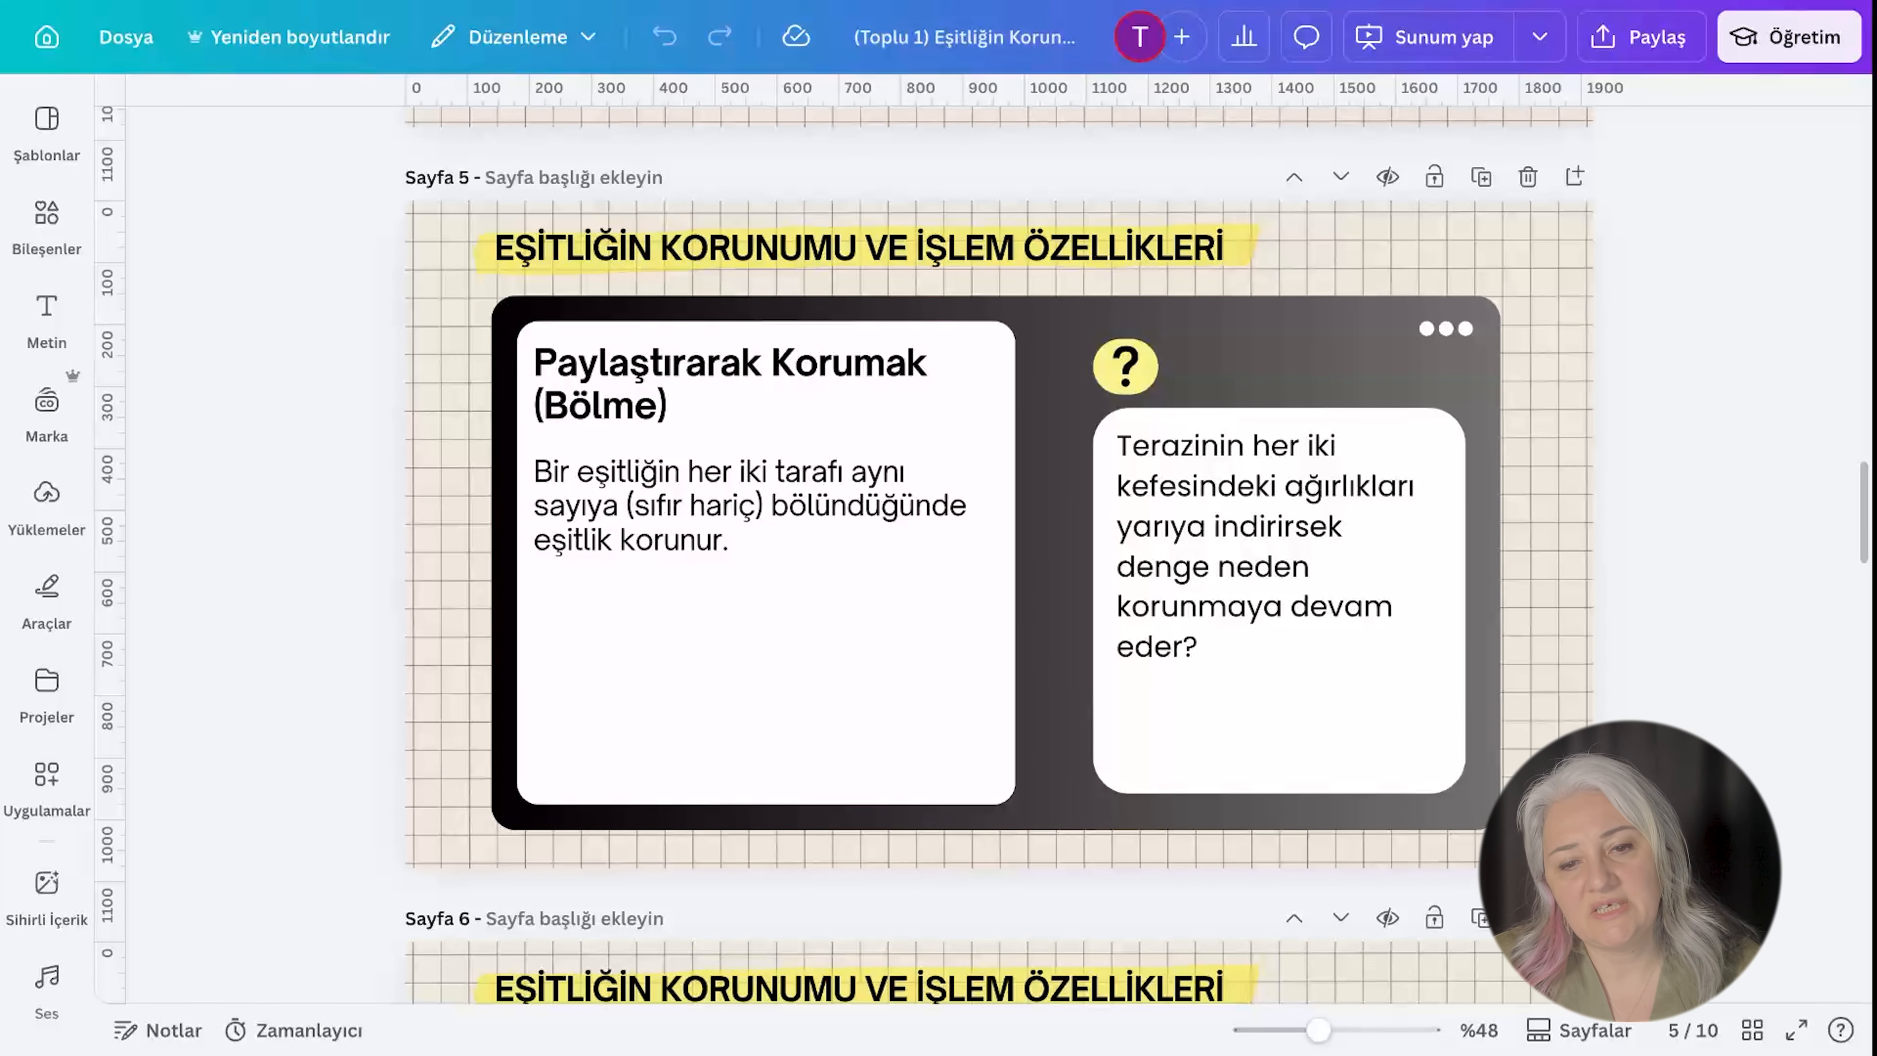